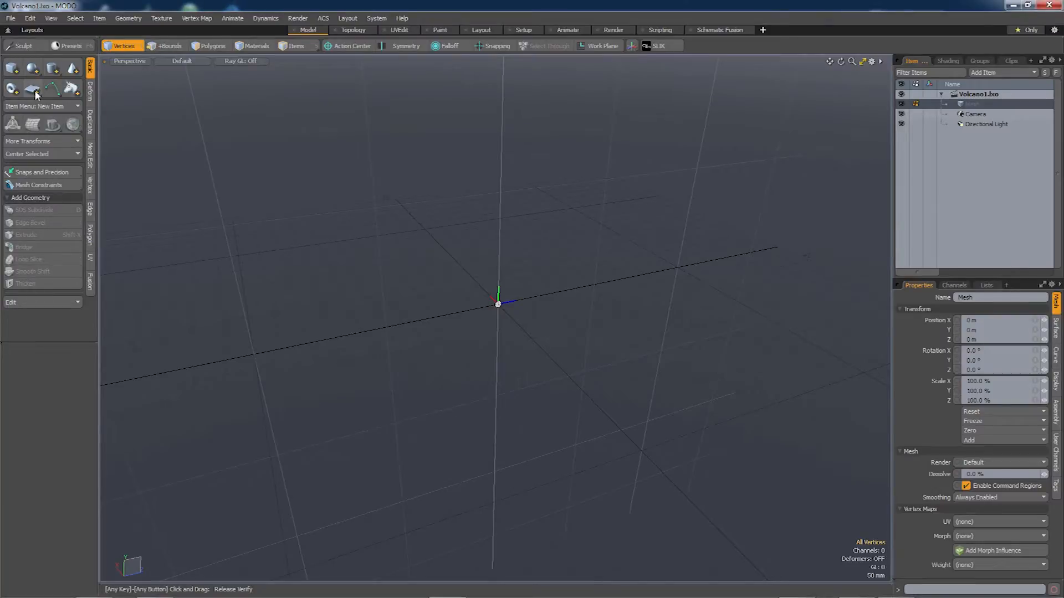
Add a 1 m by 1 m flat plane mesh at the origin and switch to item selection mode.
ctrl+click(33, 88)
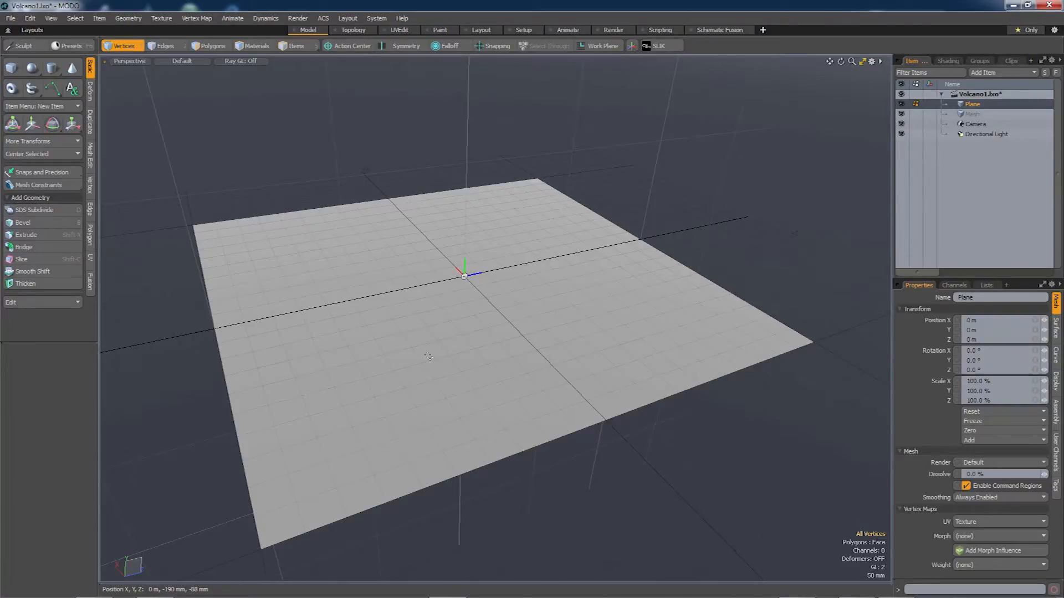
alt+drag(432, 361, 451, 397)
click(296, 45)
alt+drag(366, 272, 403, 283)
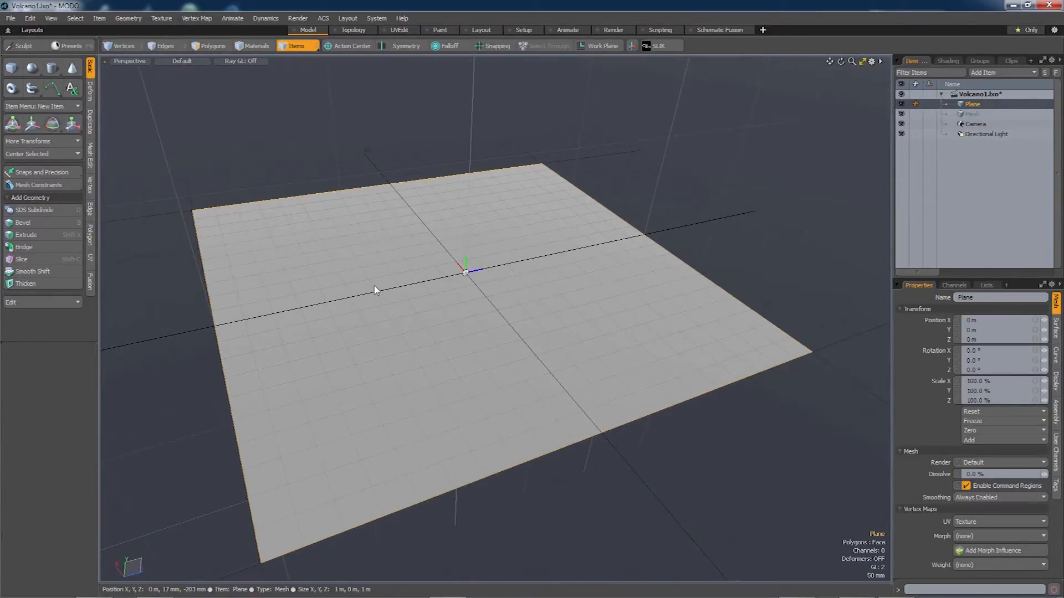
Subdivide the plane eight times in succession to build a dense polygon grid.
click(91, 162)
click(75, 265)
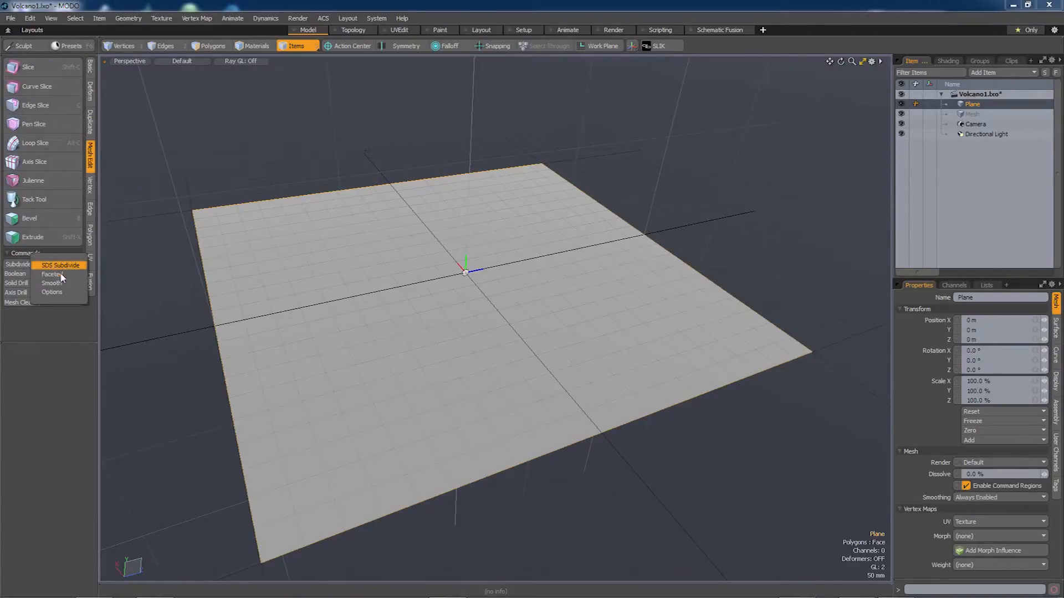
click(60, 267)
alt+drag(400, 319, 404, 340)
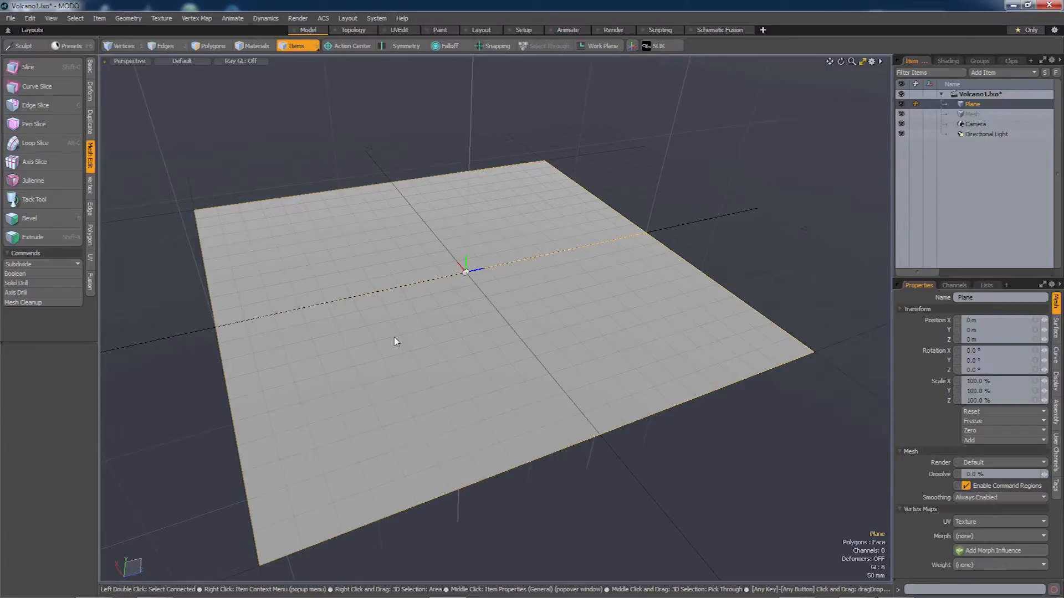
key(ctrl+d)
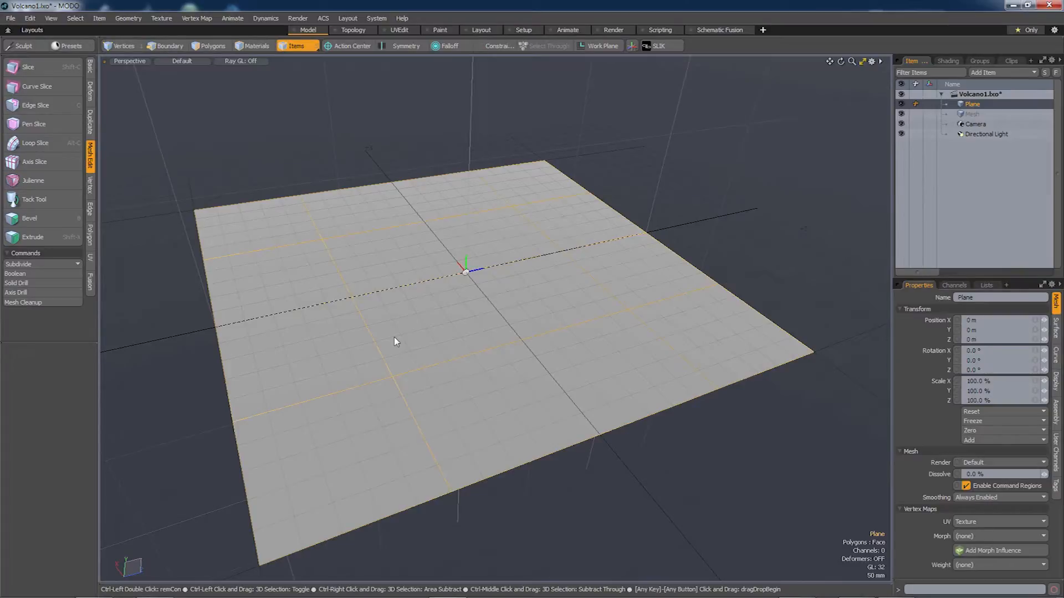
key(ctrl+d)
key(ctrl+d)
key(ctrl+d)
key(ctrl+d)
key(ctrl+d)
key(ctrl+d)
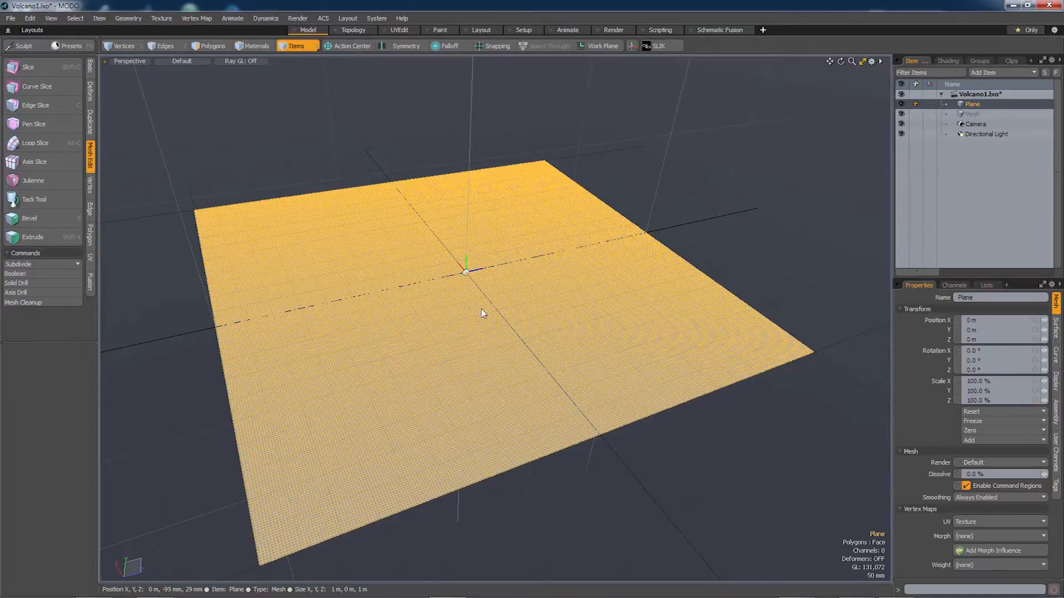
Apply a Noise falloff and set its scale to 100%.
alt+drag(558, 352, 573, 369)
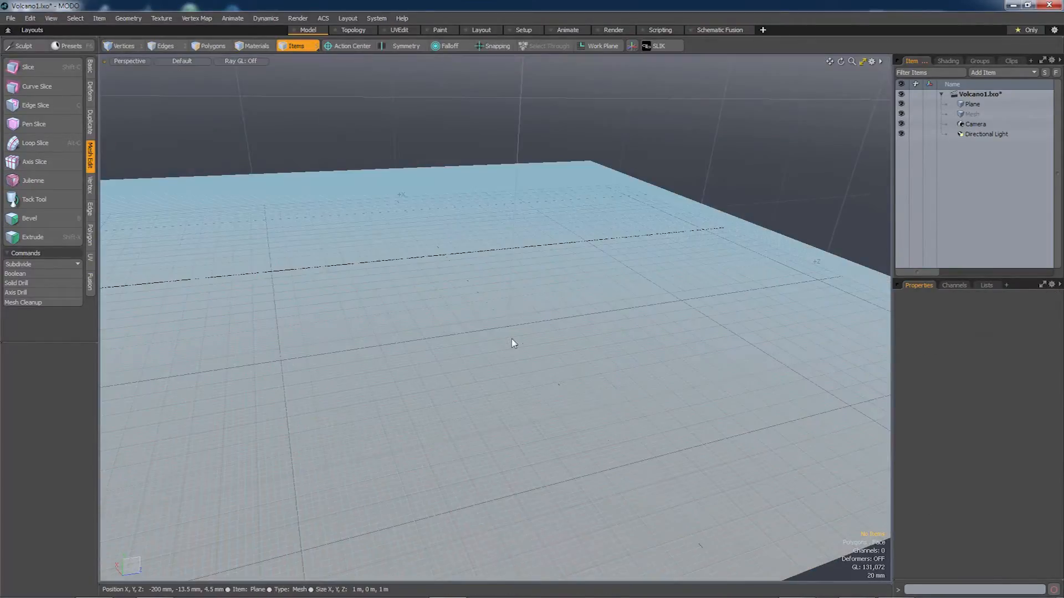
alt+drag(464, 326, 506, 365)
scroll(513, 331, down, 4)
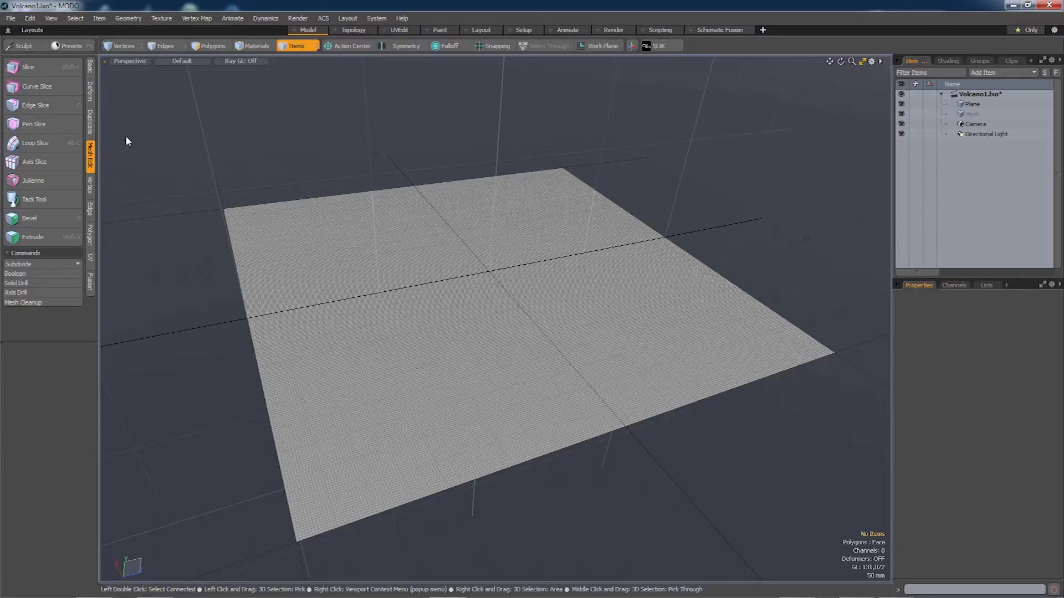
click(90, 66)
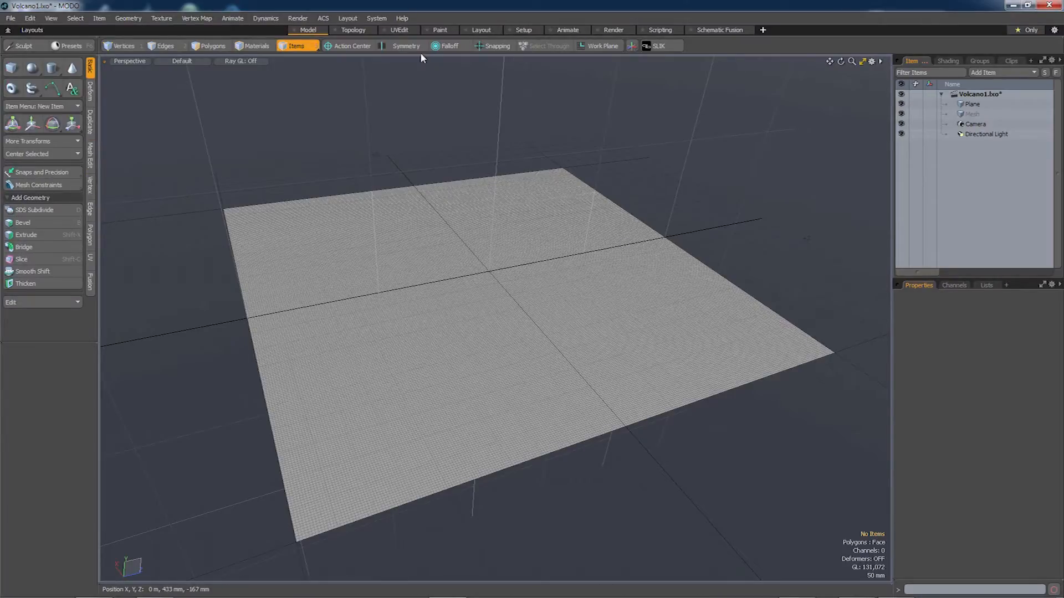
click(446, 46)
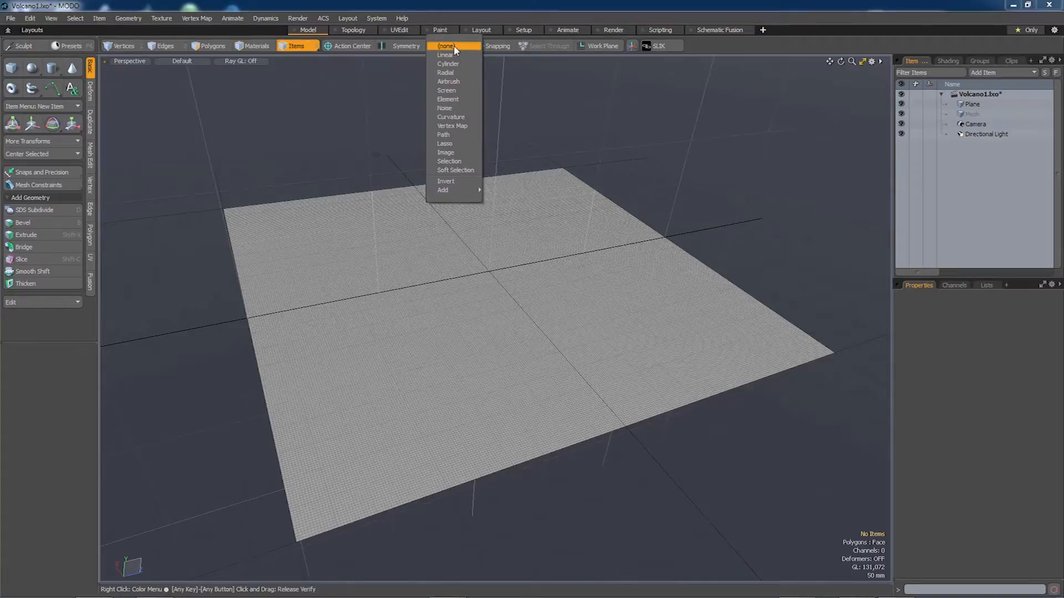
click(455, 109)
click(43, 361)
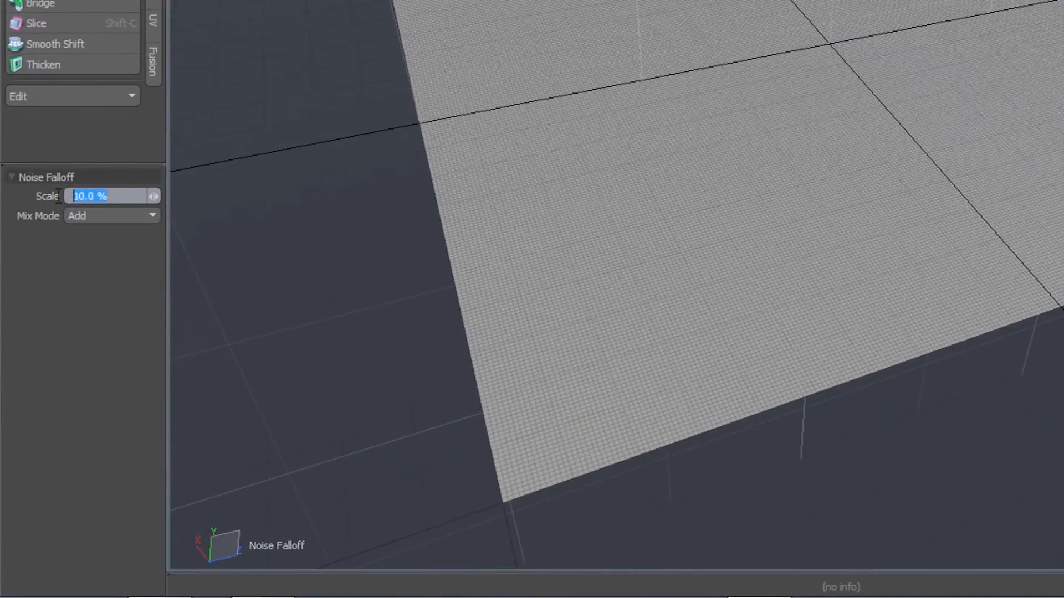
drag(73, 196, 54, 193)
text(100)
key(Return)
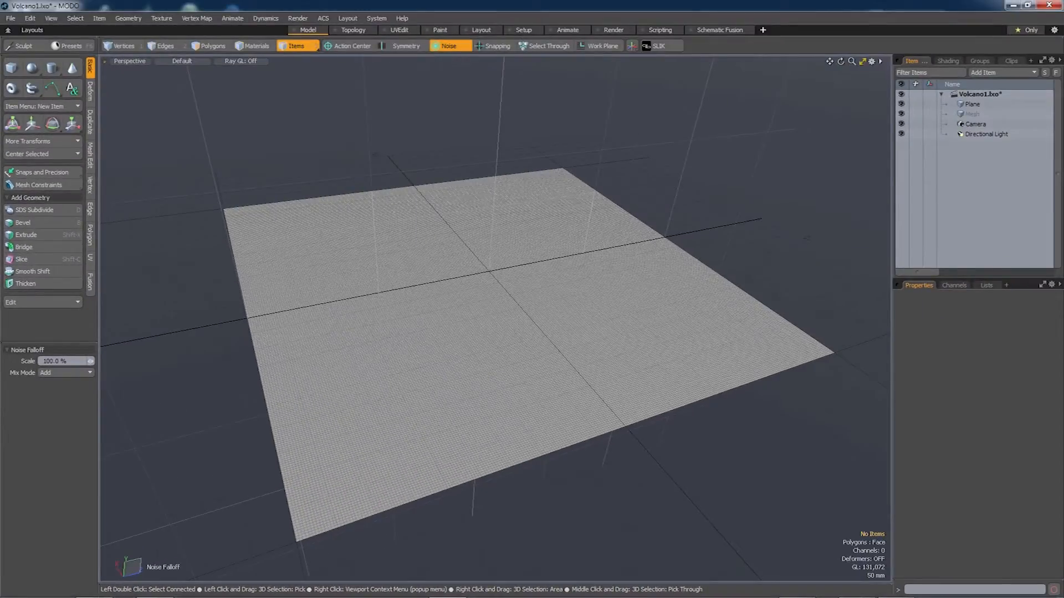
In vertex mode, move the plane's vertices up in Y by about 221 mm through the noise falloff to form broad hills.
key(w)
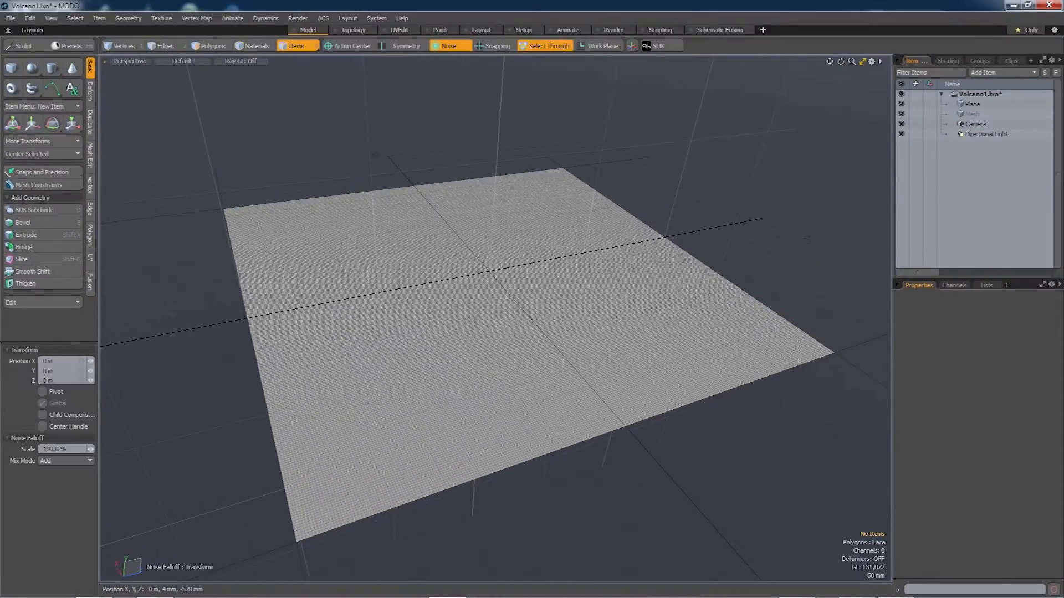
click(246, 320)
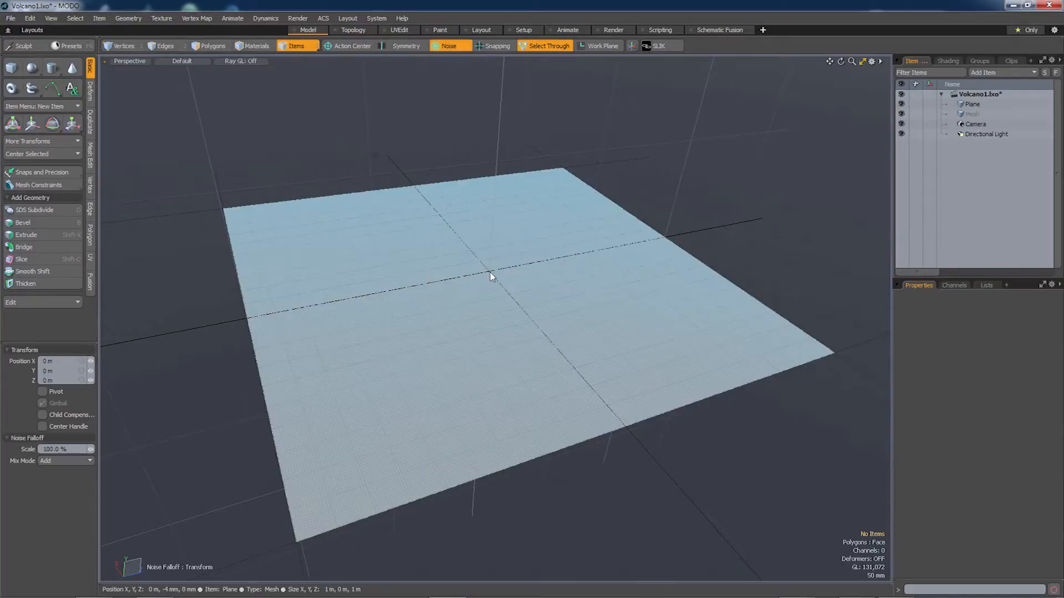
key(1)
alt+drag(520, 262, 509, 266)
alt+shift+drag(517, 305, 504, 333)
key(w)
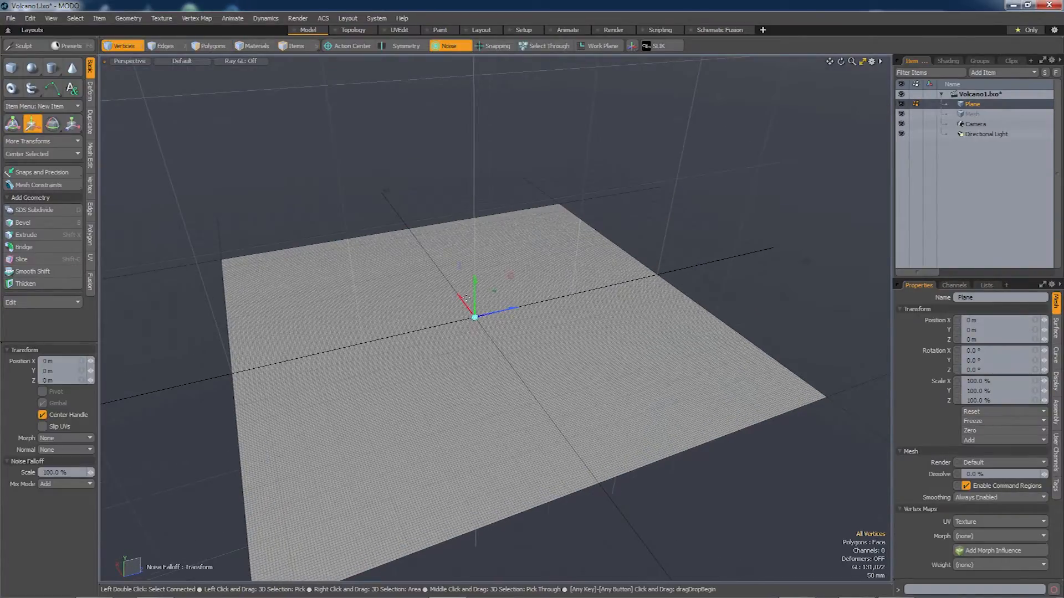
drag(474, 293, 423, 383)
alt+drag(452, 311, 465, 313)
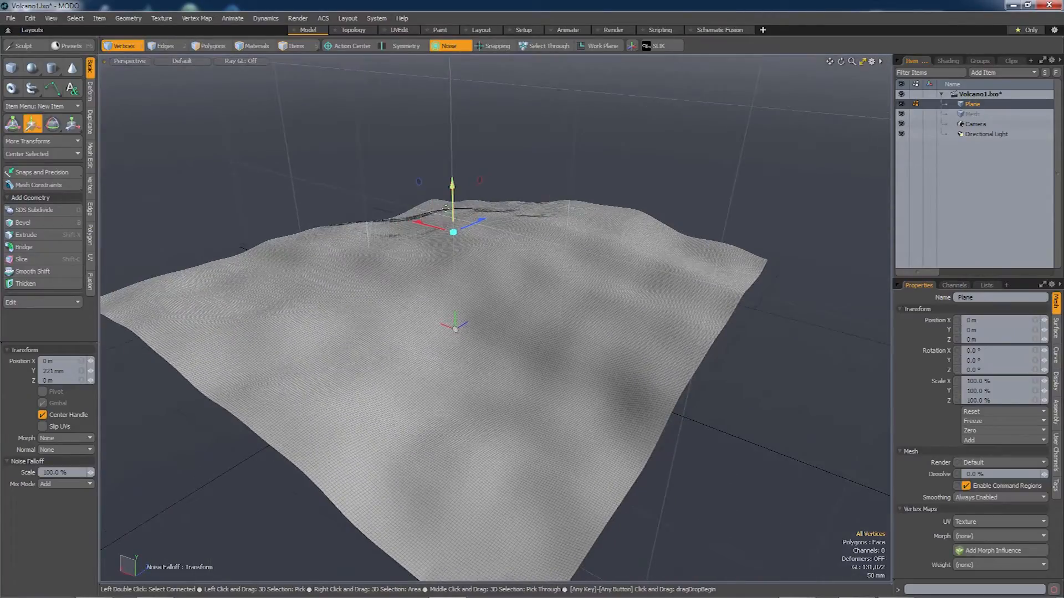
alt+drag(533, 352, 468, 364)
key(q)
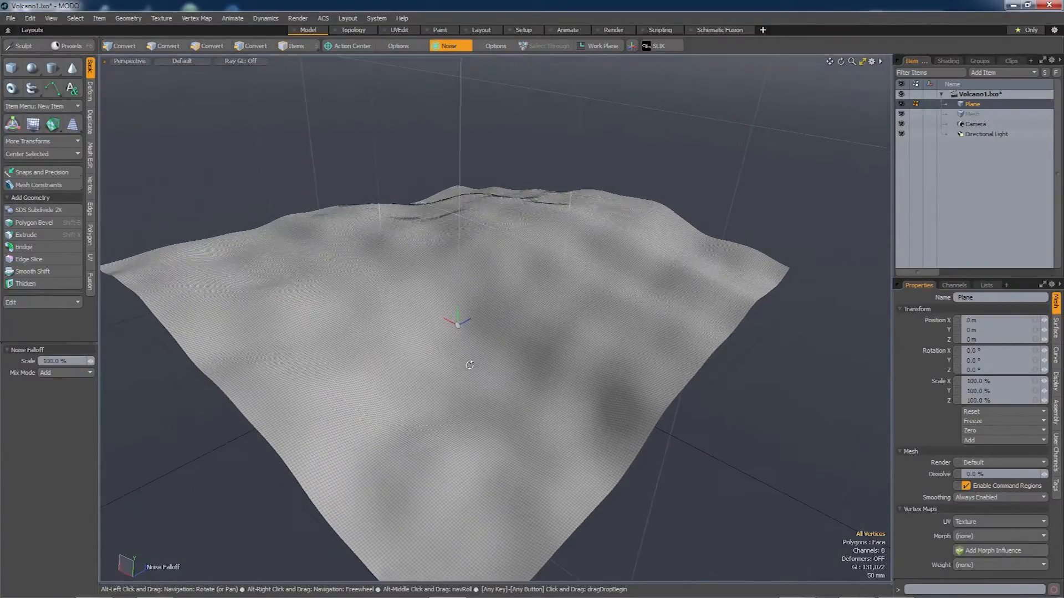
Set the noise falloff scale to 50% and raise the terrain's vertices about 75 mm in Y for medium-sized bumps.
click(64, 361)
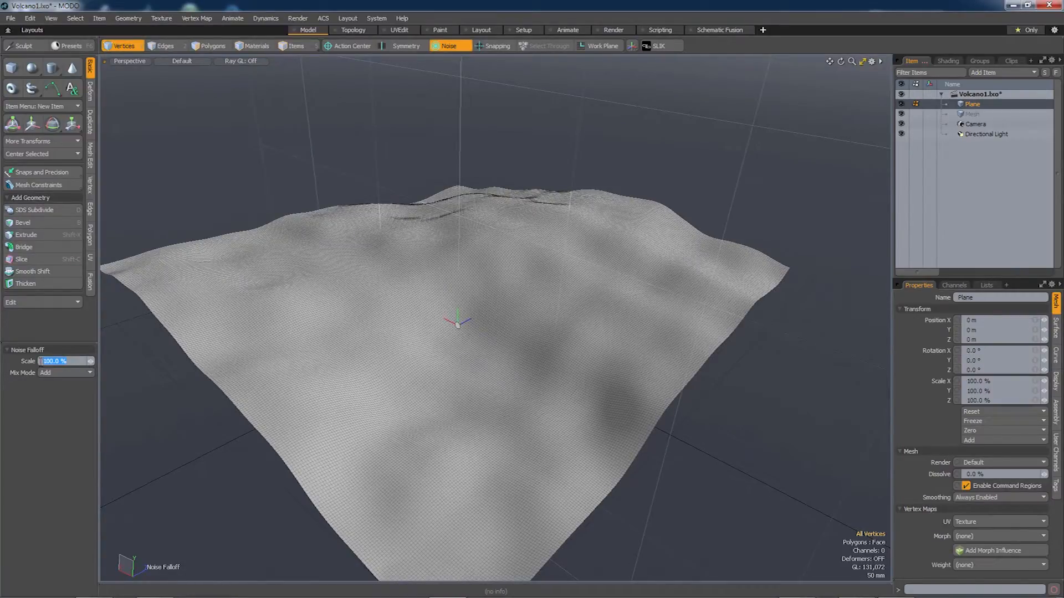
text(5)
text(w)
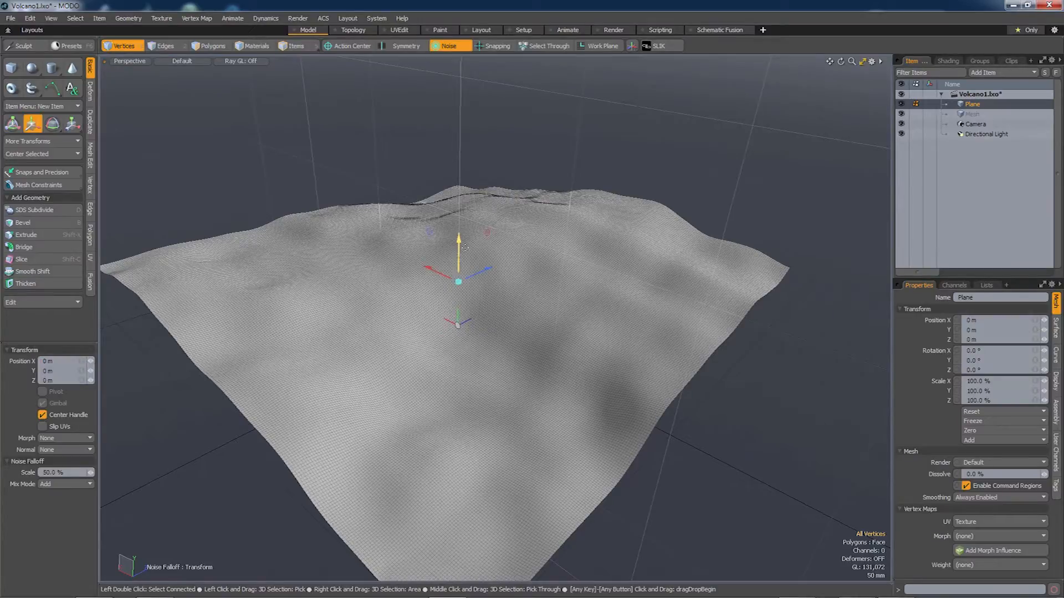
drag(458, 244, 250, 368)
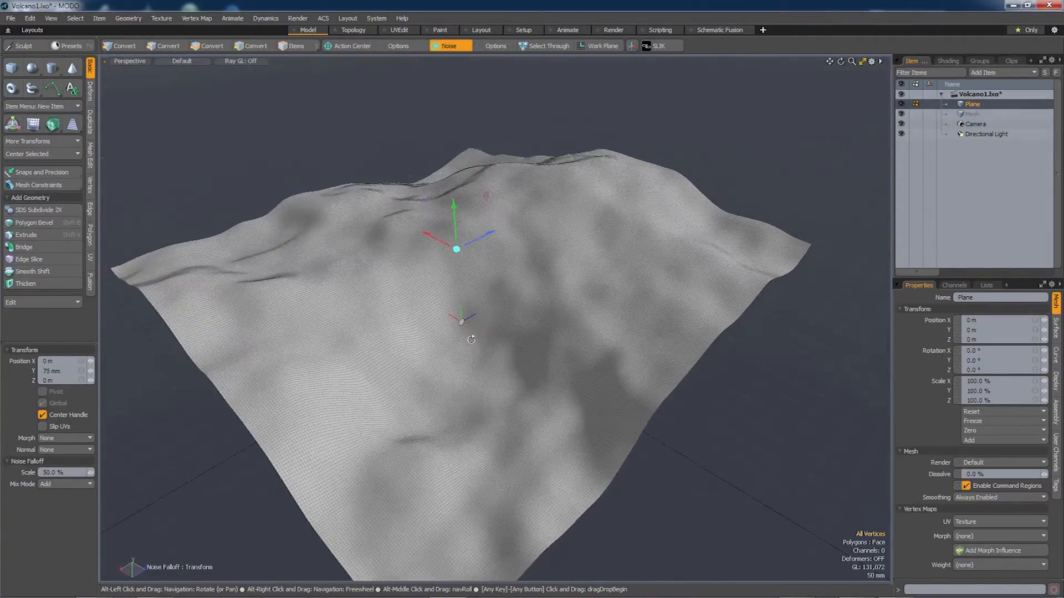
key(space)
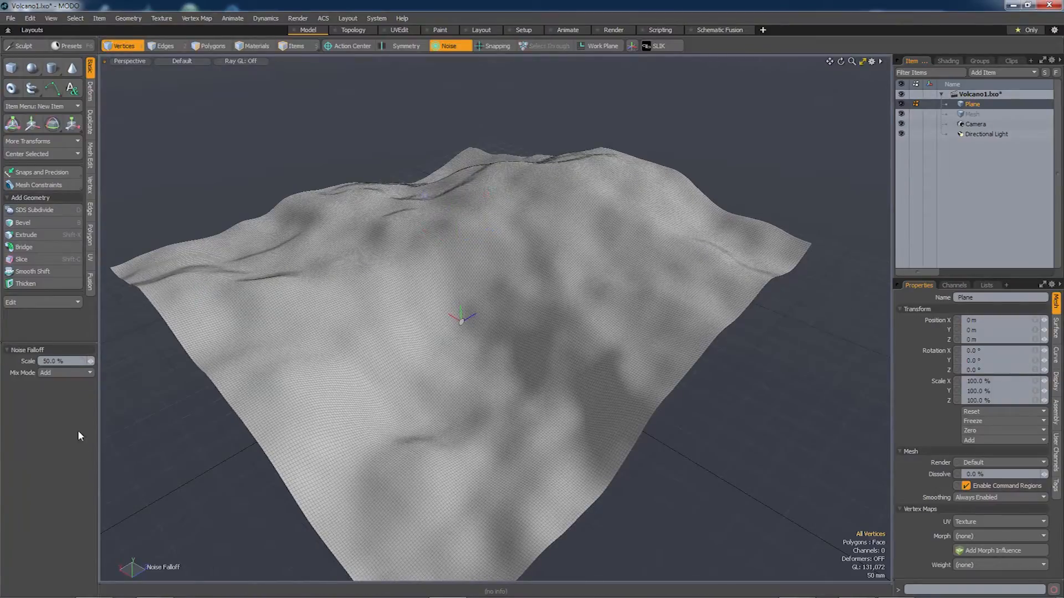
Set the noise falloff scale to 10% and raise the vertices about 51 mm in Y to add fine rocky detail.
drag(25, 362, 20, 362)
text(1)
text(w)
drag(456, 237, 456, 214)
alt+drag(502, 317, 506, 368)
scroll(510, 382, up, 2)
scroll(504, 359, up, 3)
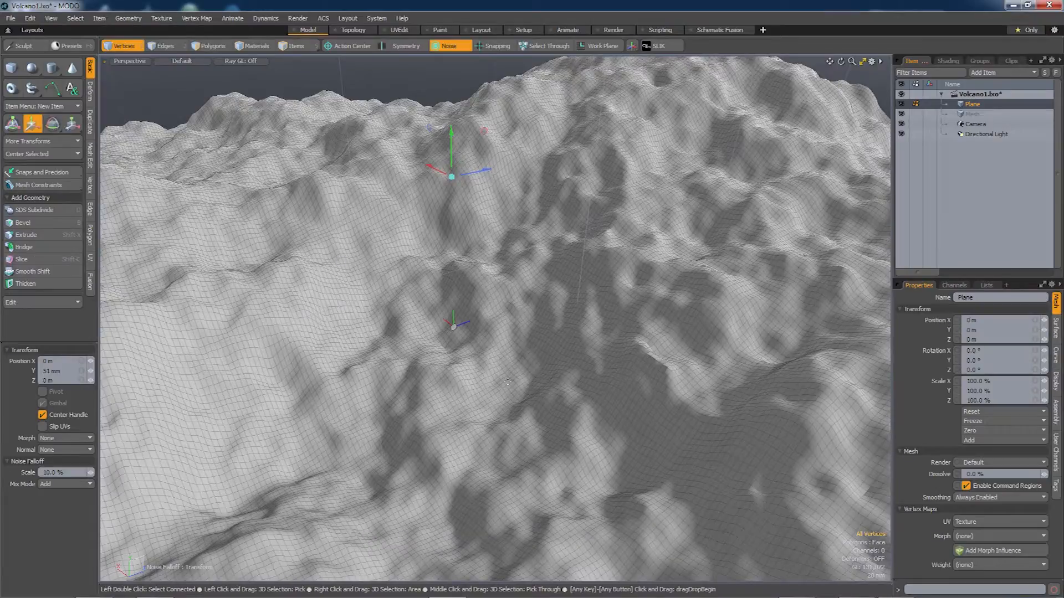
Convert the terrain plane's polygons to Catmull-Clark subdivision surfaces.
scroll(507, 382, down, 2)
scroll(501, 388, down, 3)
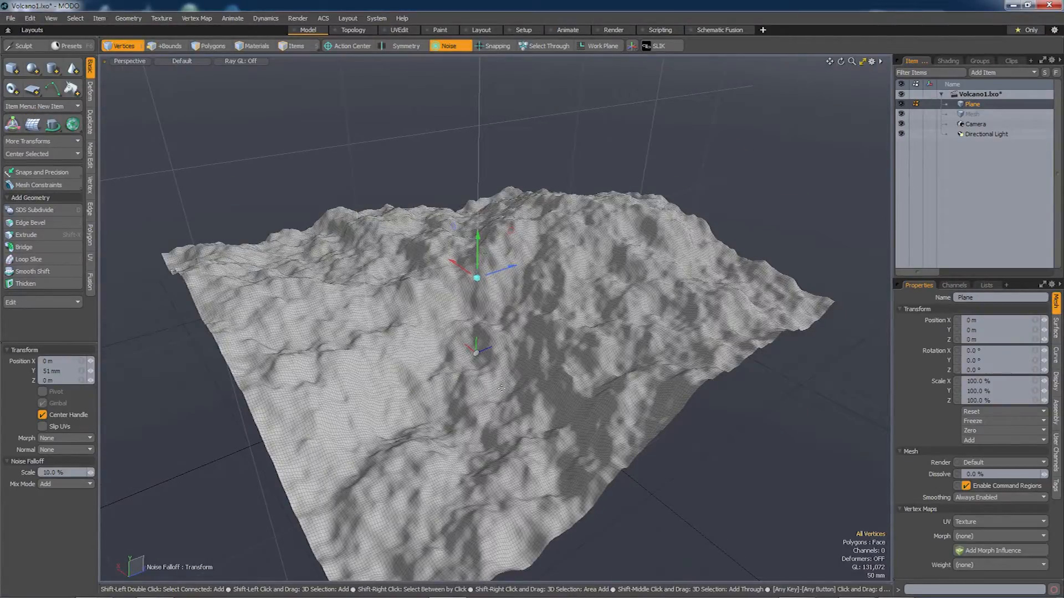
key(Tab)
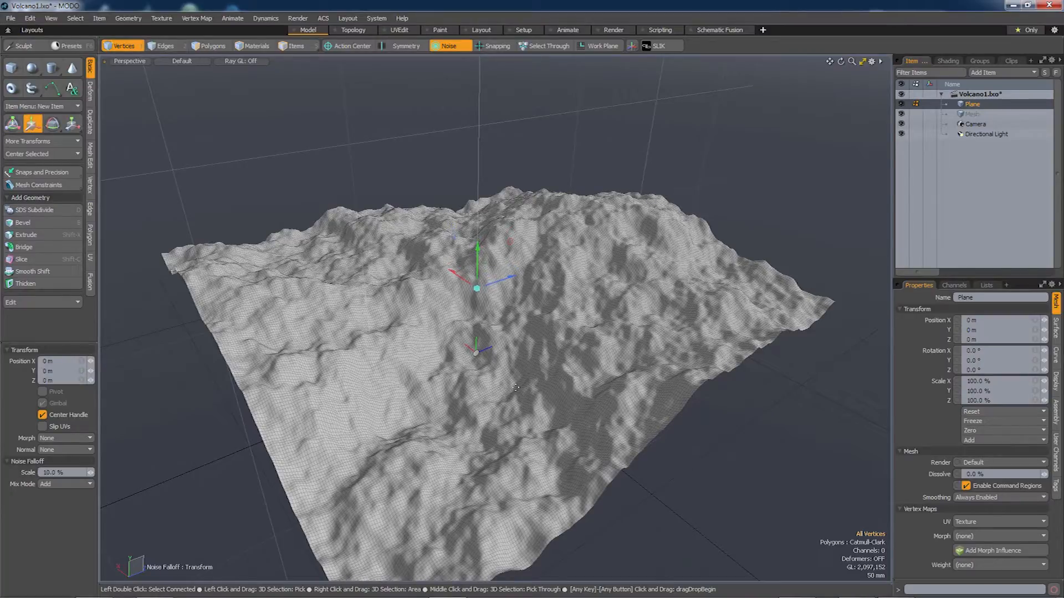
mouse_move(515, 388)
alt+mouse_down()
mouse_move(556, 406)
mouse_move(527, 416)
mouse_move(527, 361)
mouse_move(565, 419)
mouse_move(549, 340)
mouse_move(543, 362)
alt+mouse_up()
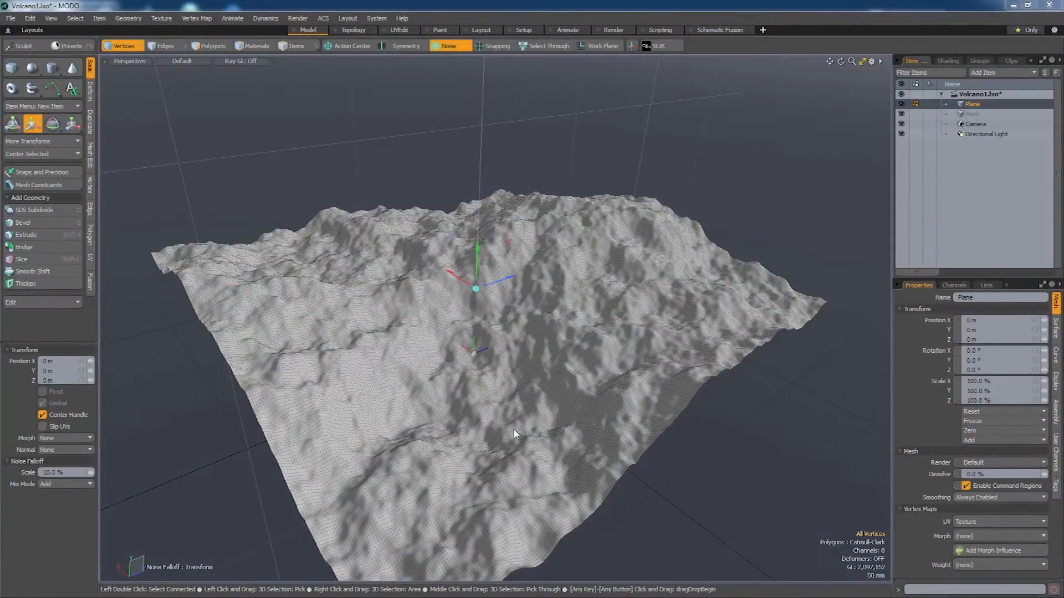
Examine the terrain's peaks, valleys and fine surface relief from several angles and close up.
alt+drag(515, 444, 478, 400)
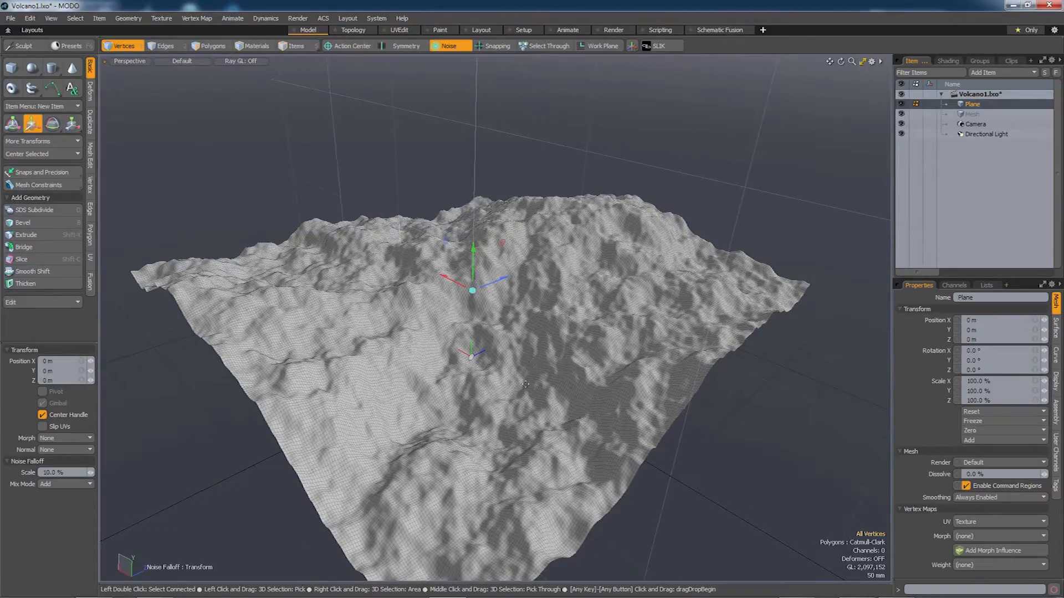
alt+drag(530, 415, 540, 299)
scroll(527, 408, up, 4)
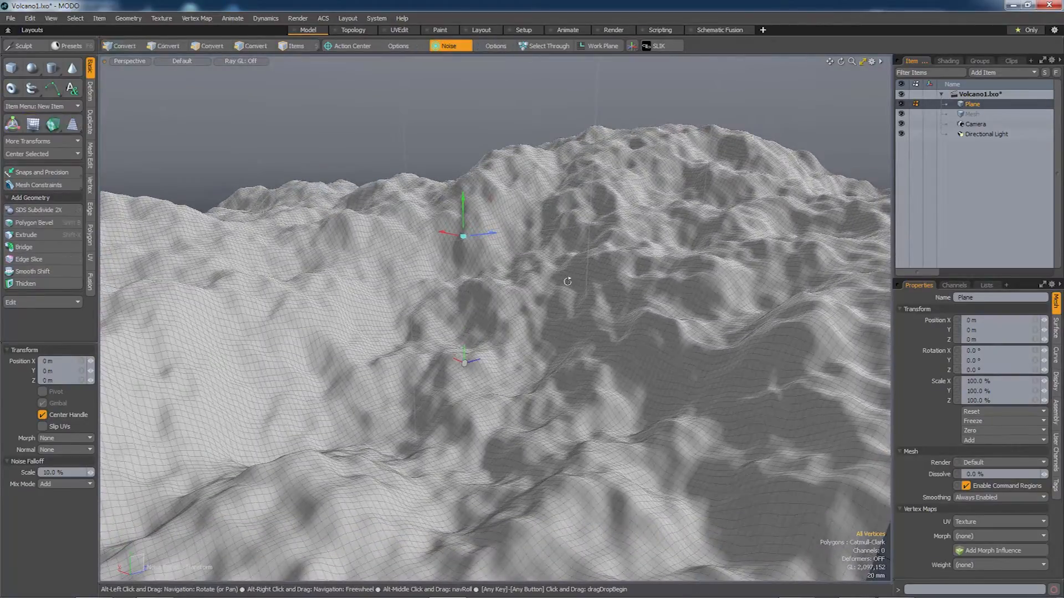
alt+drag(582, 261, 574, 307)
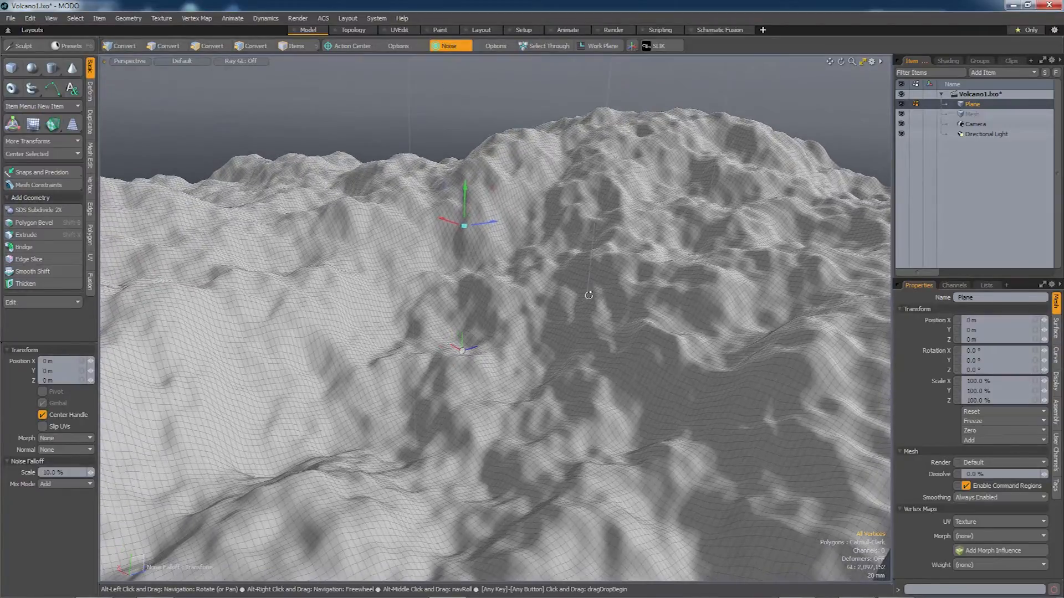
alt+drag(556, 271, 563, 336)
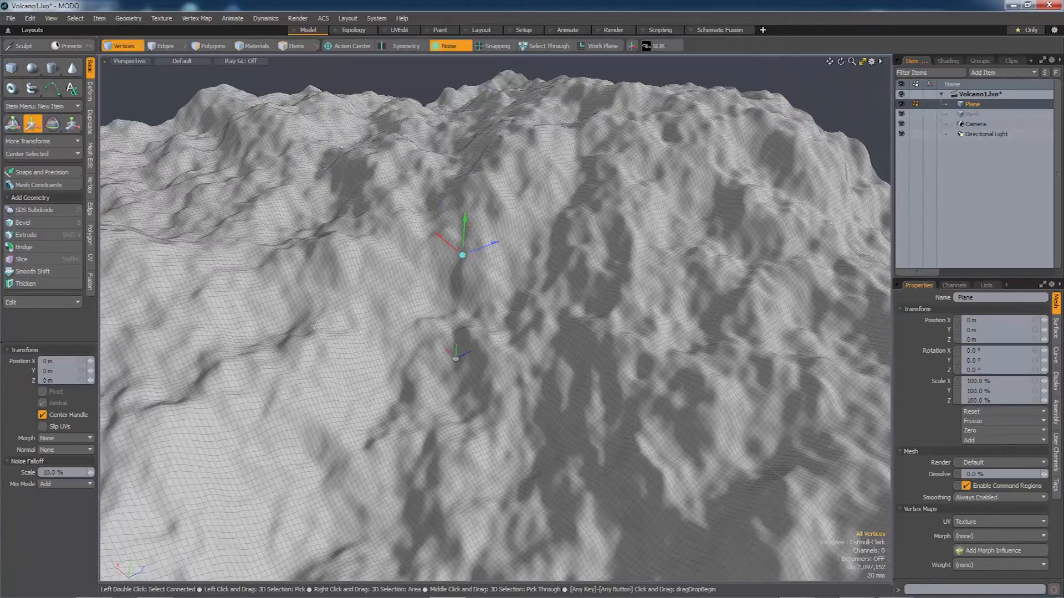
alt+drag(507, 336, 531, 354)
alt+drag(514, 422, 526, 406)
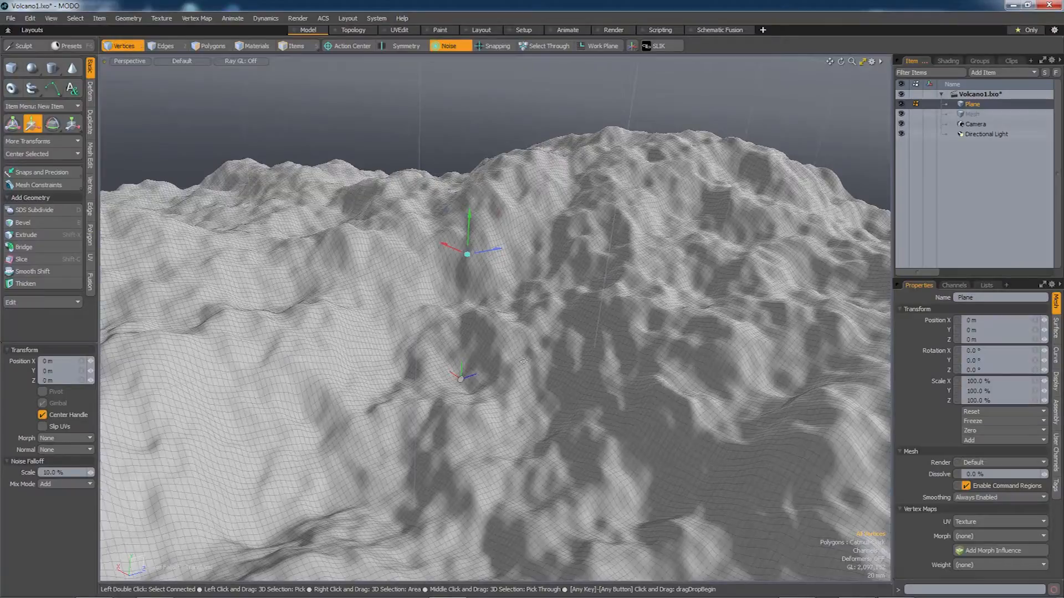
alt+drag(578, 320, 547, 262)
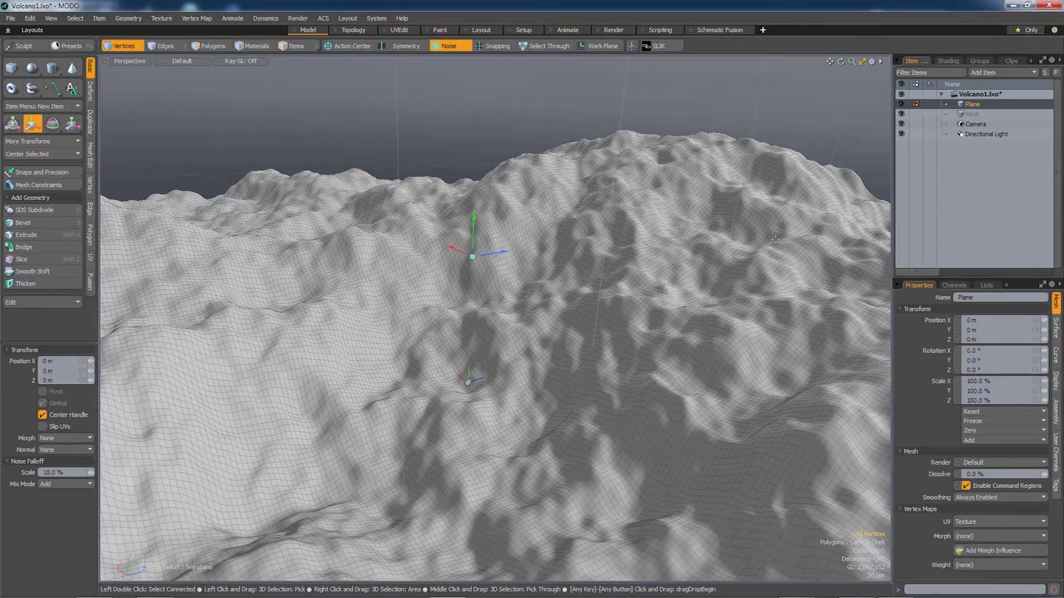
Add a Matcap Shader layer to the shader tree using the BigRed.png image.
click(947, 61)
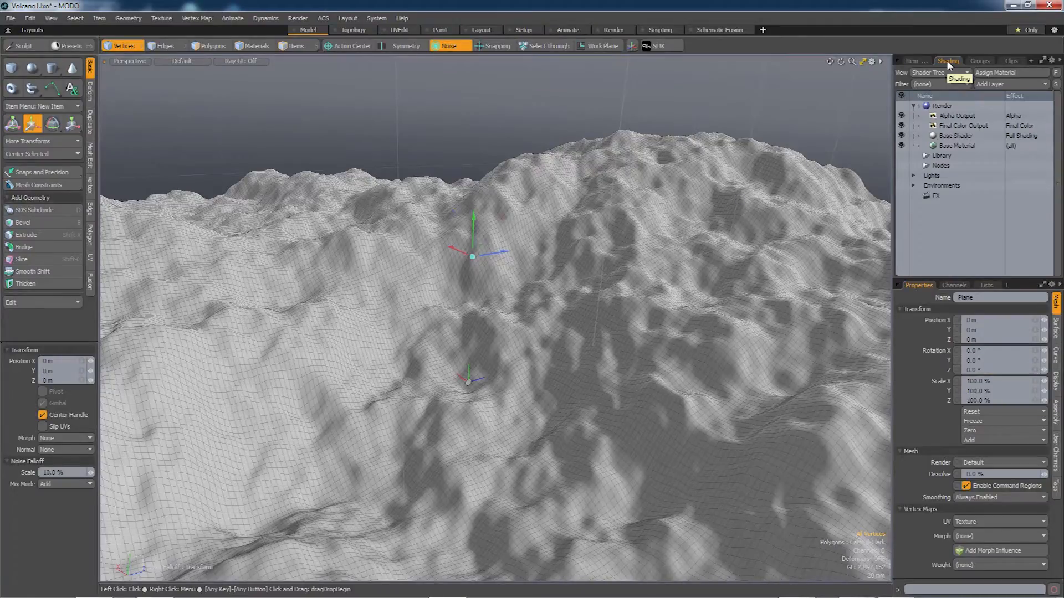
click(991, 83)
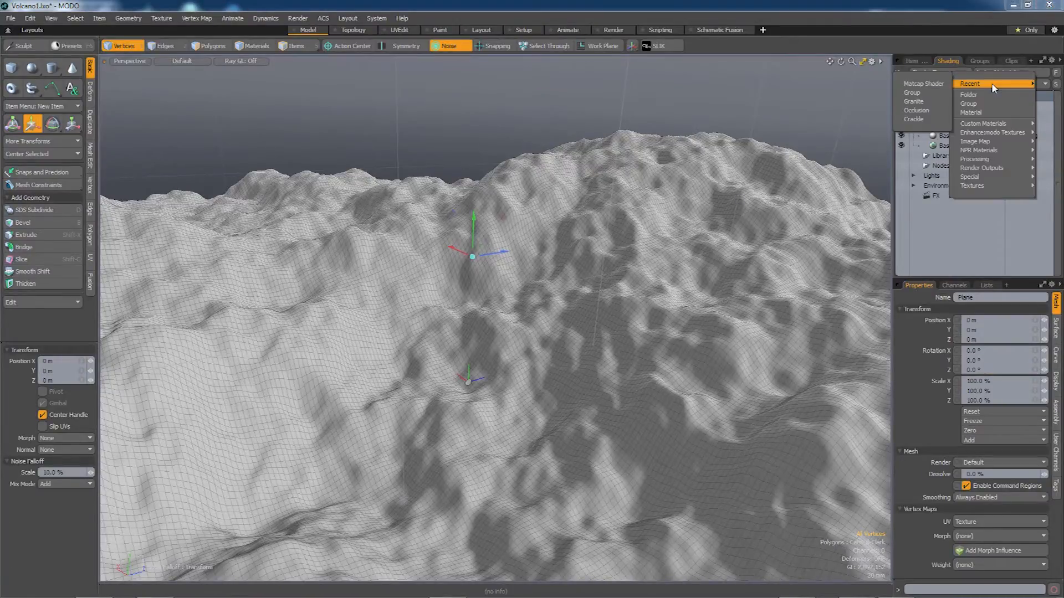
mouse_move(983, 155)
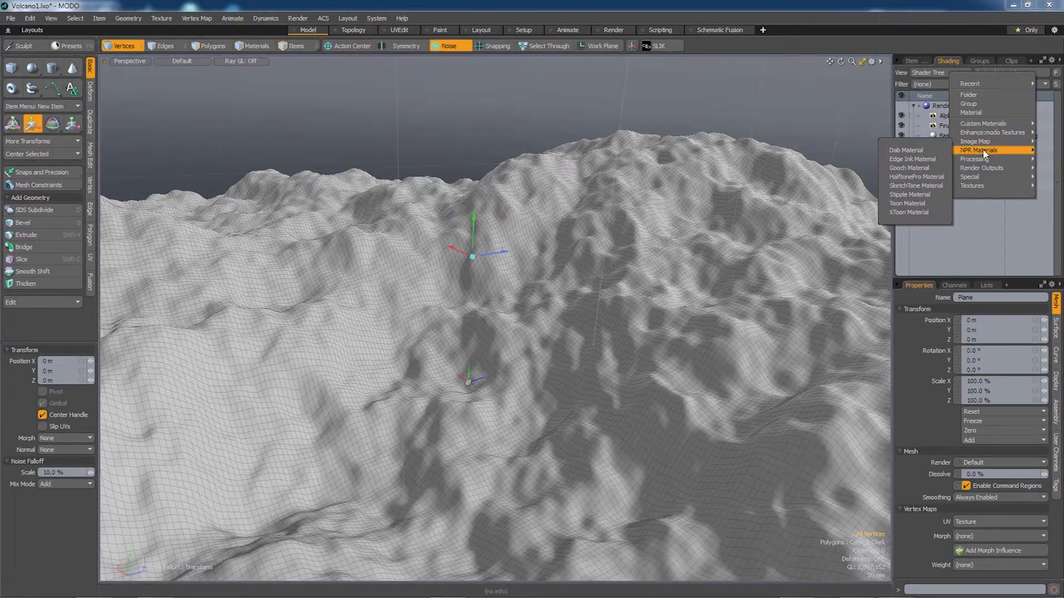
mouse_move(975, 177)
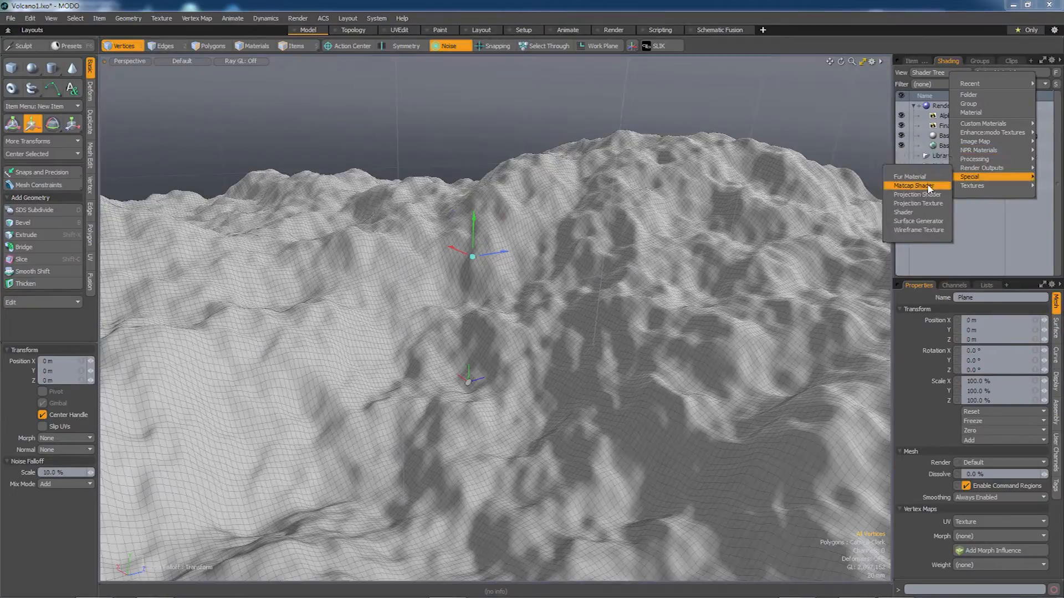
click(929, 187)
click(933, 187)
click(936, 189)
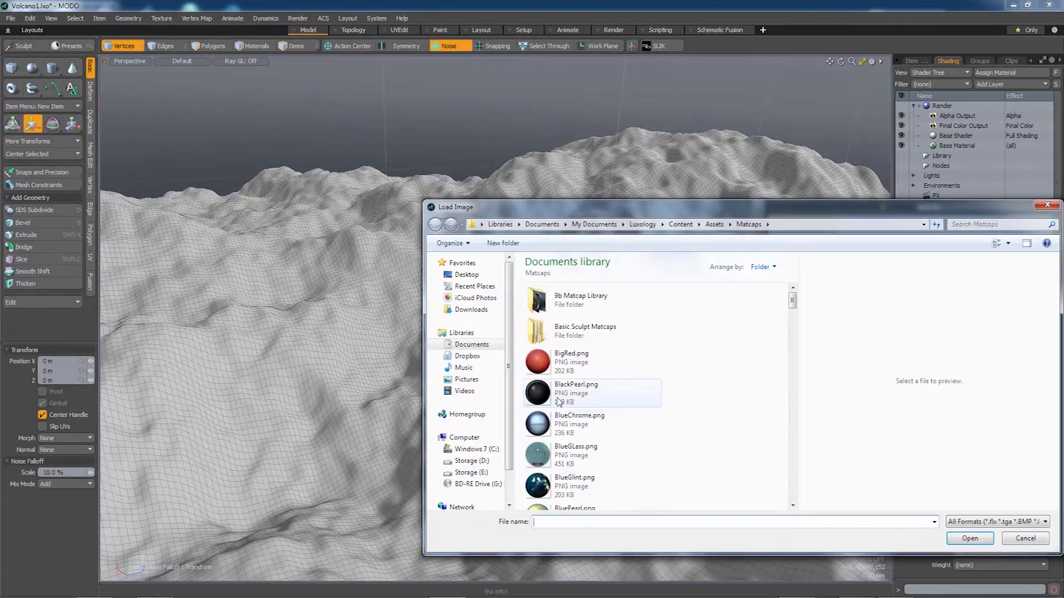
double_click(541, 366)
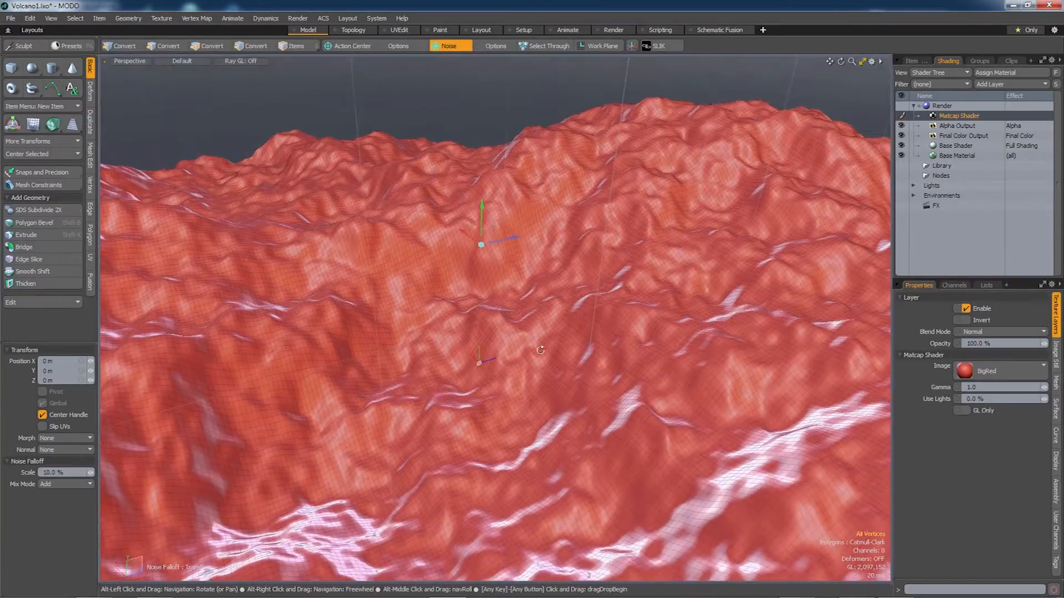
alt+drag(504, 419, 535, 304)
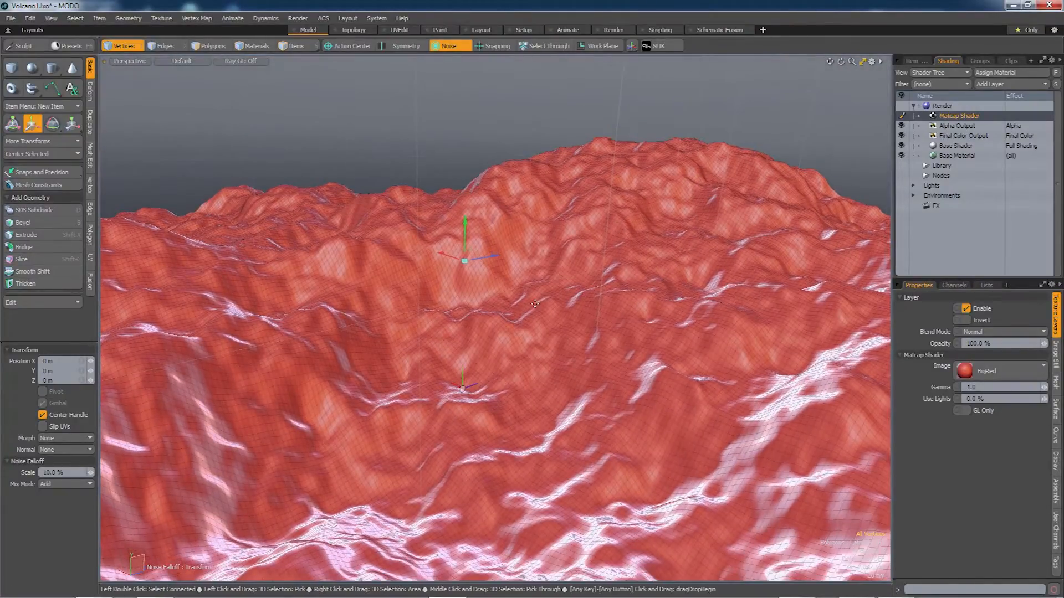
Switch to the Paint layout and activate the Push sculpt tool with the smooth brush and Nozzle enabled.
click(440, 30)
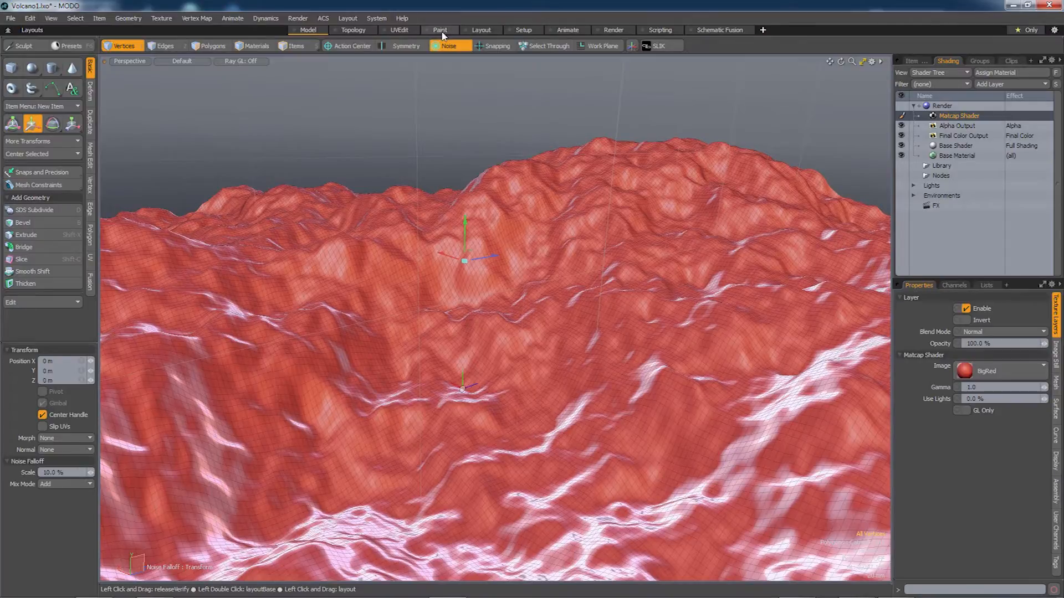
alt+drag(492, 338, 468, 271)
scroll(520, 248, up, 6)
alt+drag(556, 236, 495, 300)
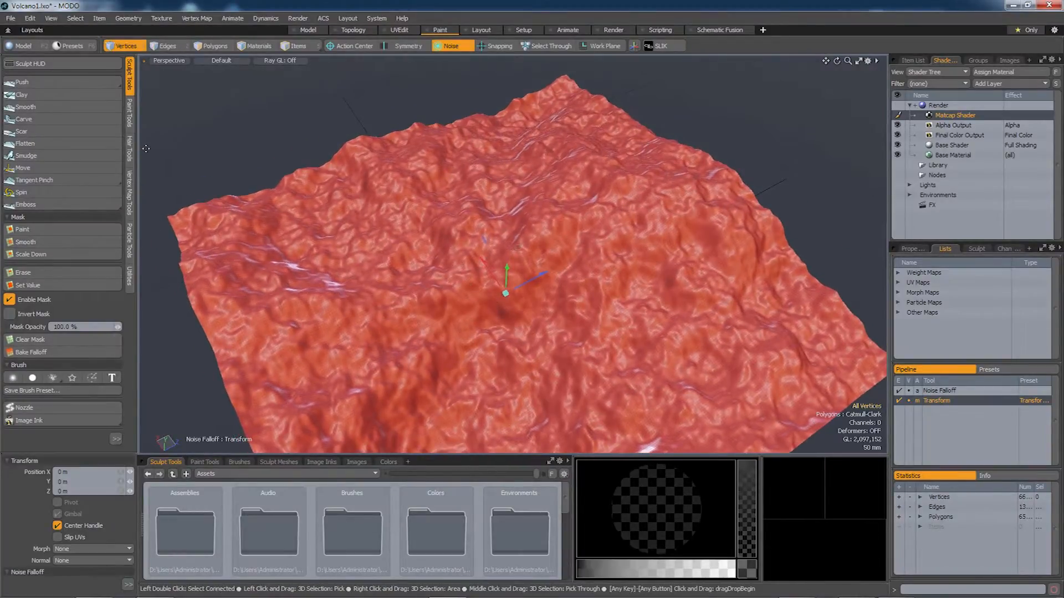
click(46, 83)
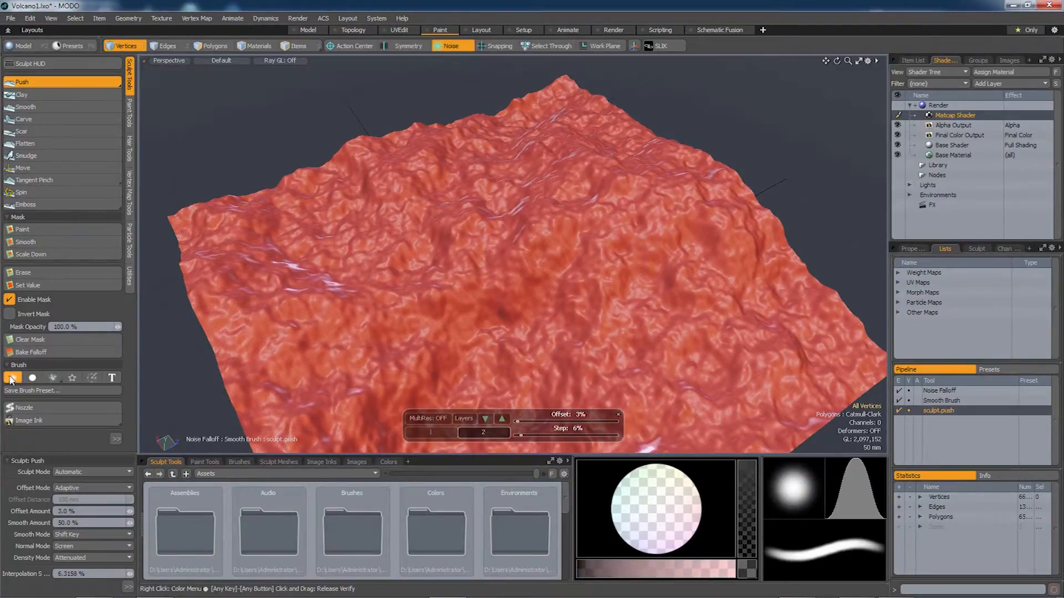
click(25, 409)
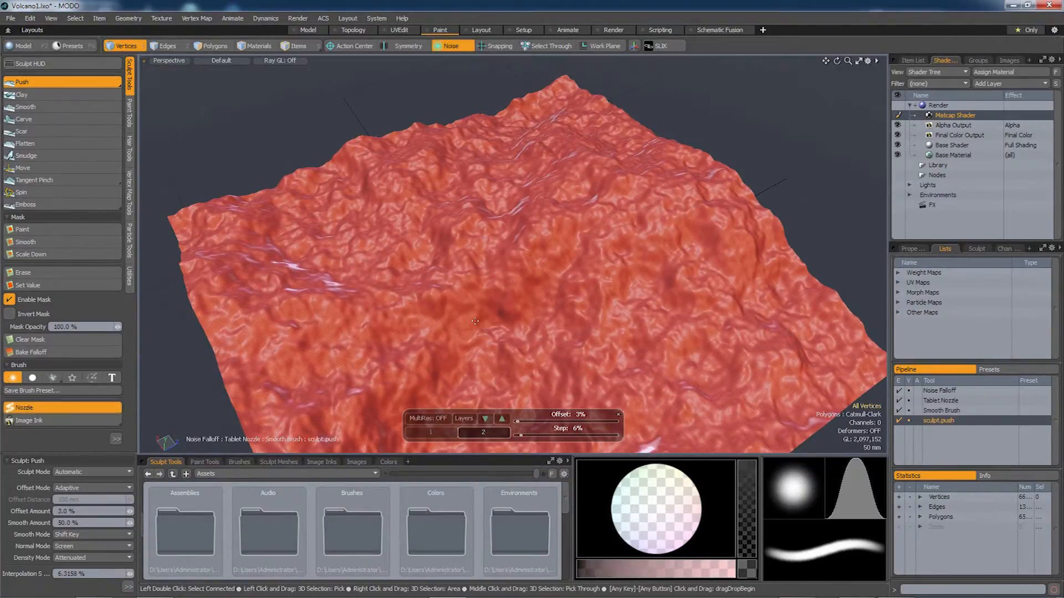
alt+drag(521, 298, 468, 247)
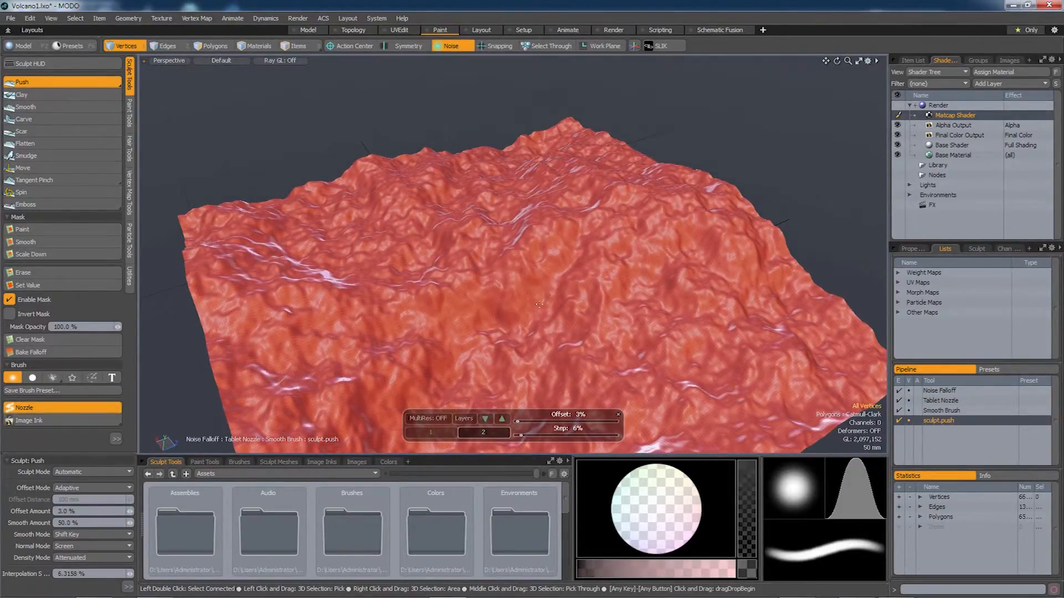
Set the Push tool's Normal Mode to Y.
click(77, 459)
click(77, 459)
drag(77, 454, 79, 196)
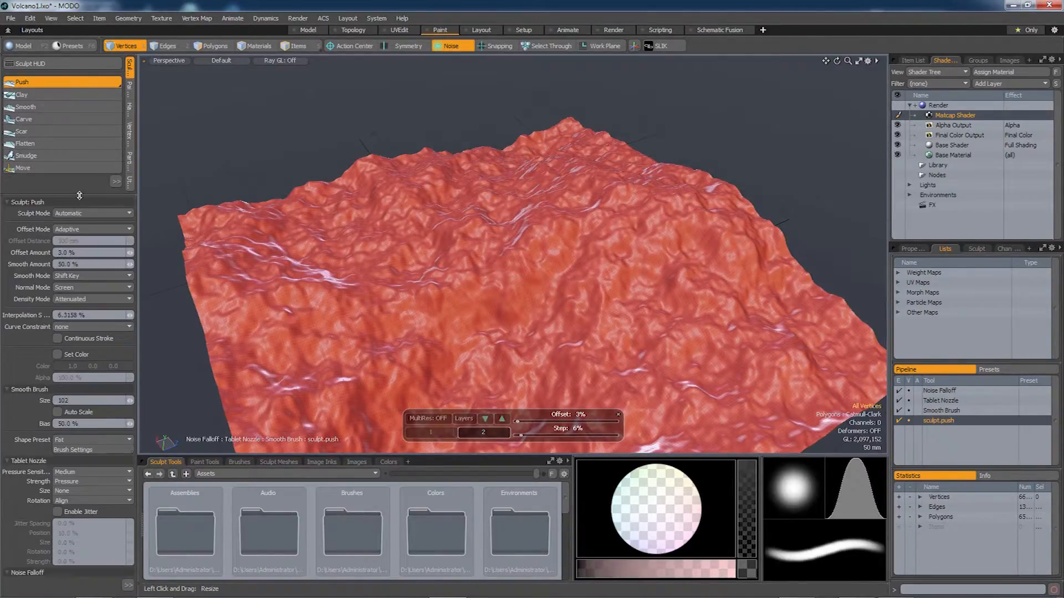
click(89, 287)
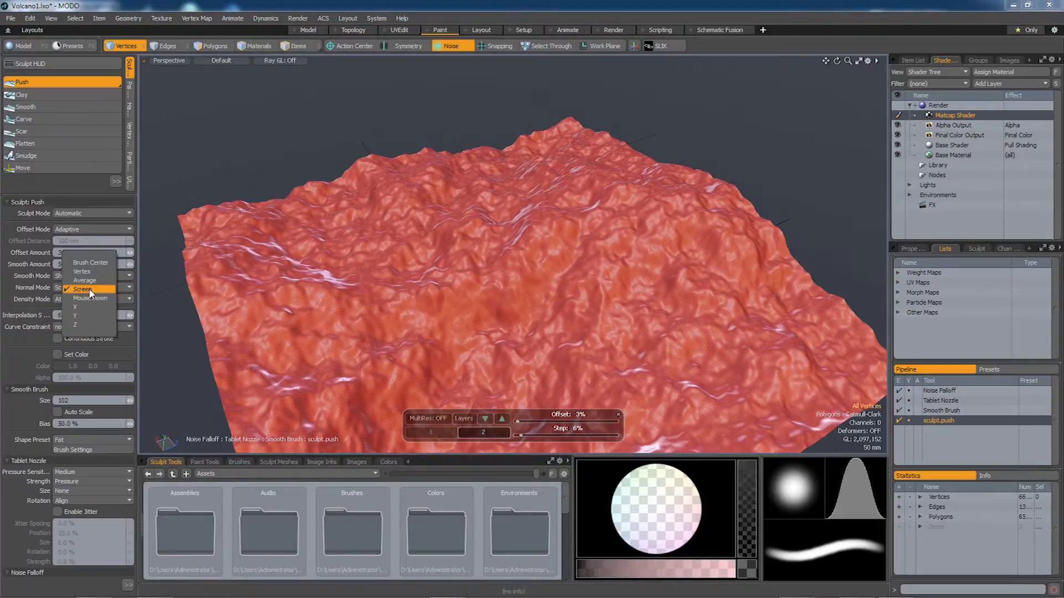
click(88, 317)
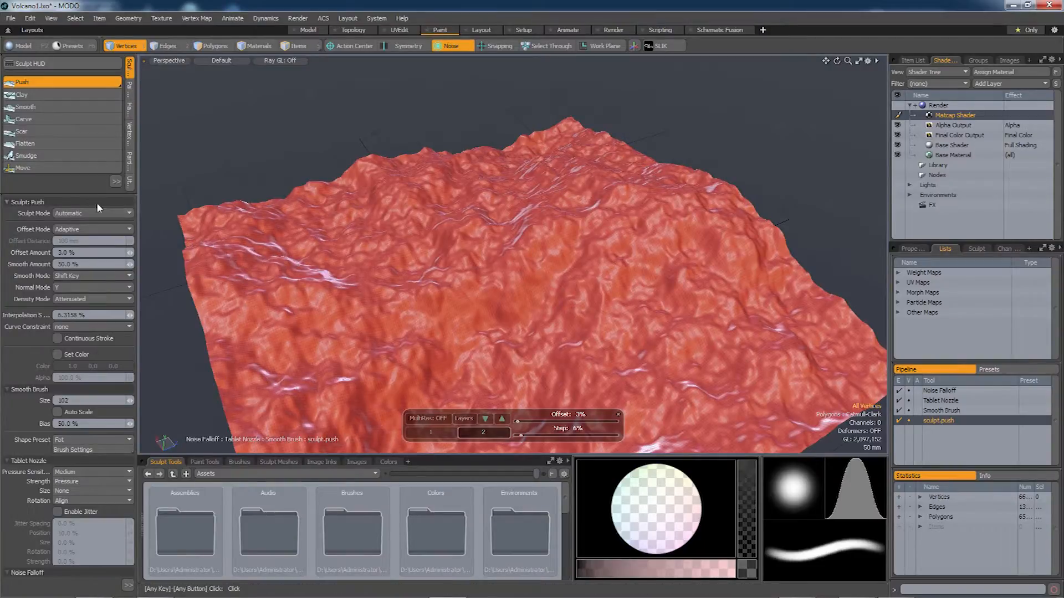
drag(97, 194, 97, 368)
drag(97, 368, 97, 384)
Remove the noise falloff so that the Push tool works without any falloff.
alt+drag(487, 216, 493, 267)
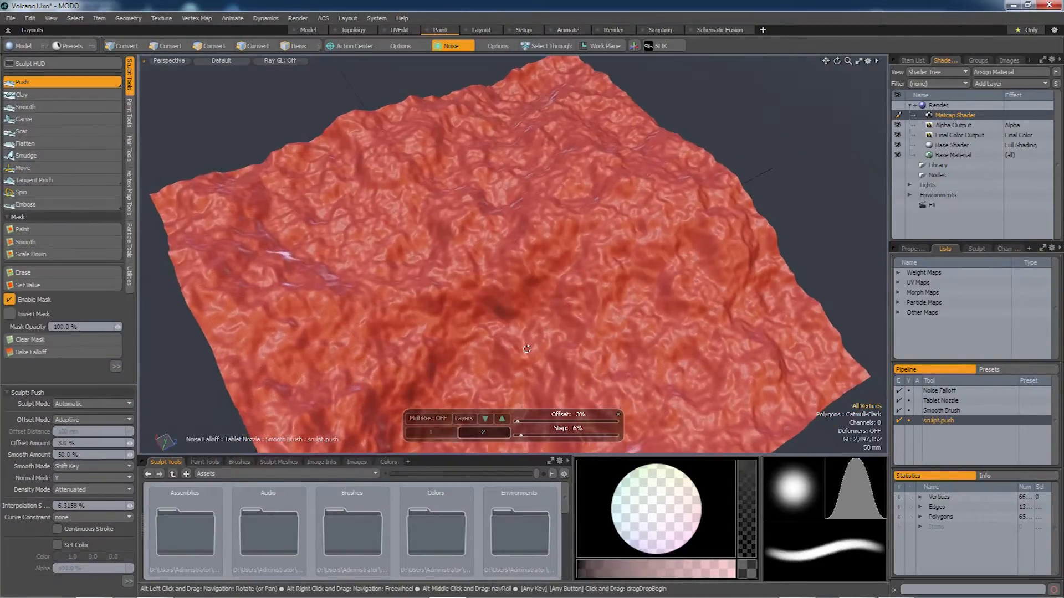
right_drag(492, 267, 493, 267)
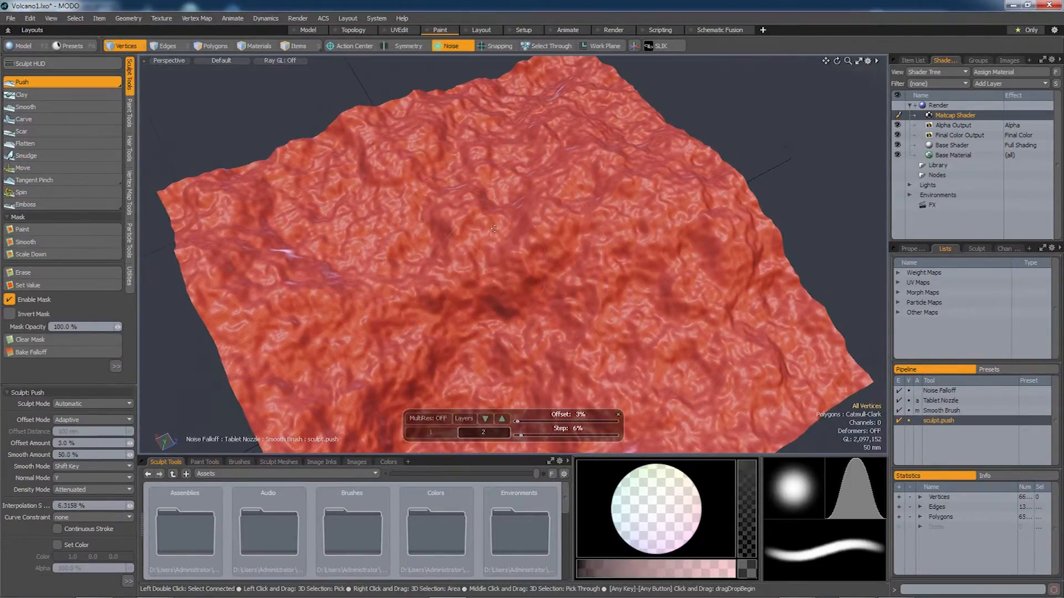
click(457, 47)
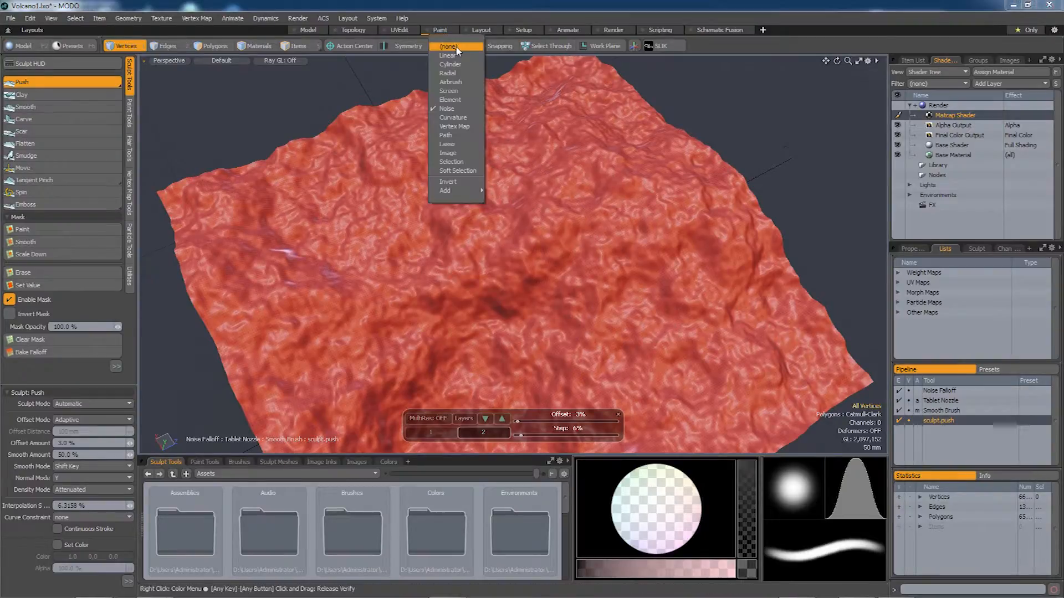
click(456, 47)
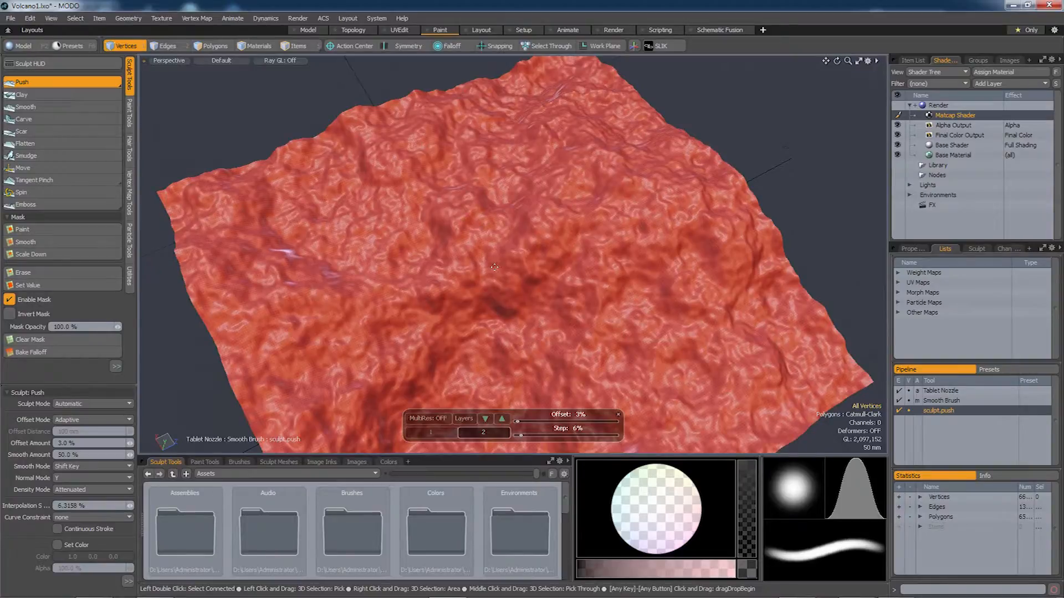
Push up a large volcano mound near the terrain's center, using an offset of about 47%.
drag(490, 269, 508, 279)
mouse_move(516, 272)
mouse_down()
mouse_move(477, 268)
mouse_move(476, 295)
mouse_move(558, 293)
mouse_move(570, 260)
mouse_move(491, 259)
mouse_move(598, 338)
mouse_move(603, 417)
mouse_move(522, 319)
mouse_up()
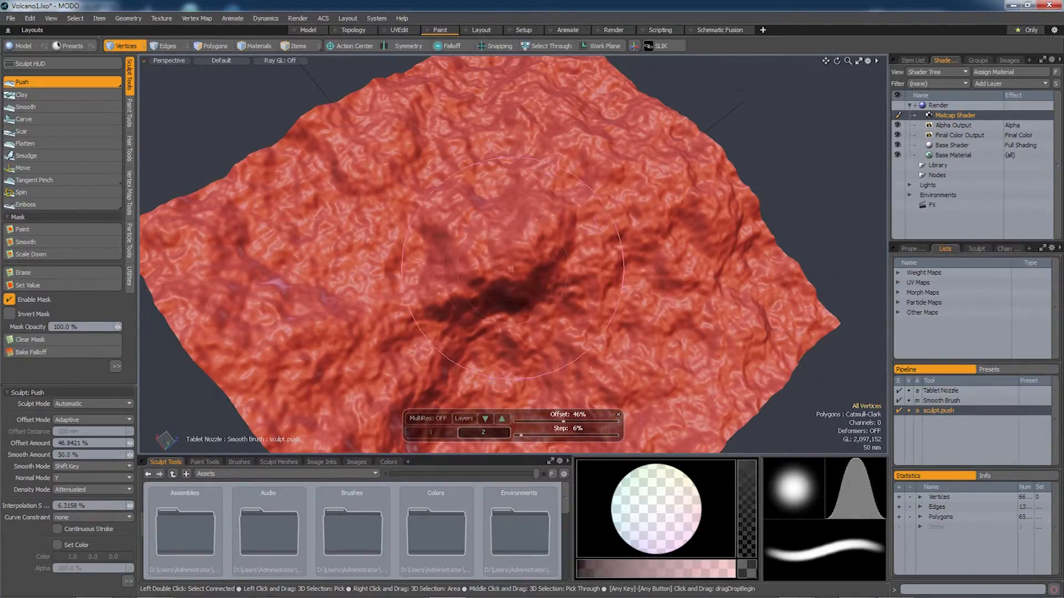
mouse_move(470, 293)
mouse_down()
mouse_move(487, 238)
mouse_move(455, 246)
mouse_up()
alt+drag(556, 322, 517, 264)
alt+drag(520, 229, 520, 246)
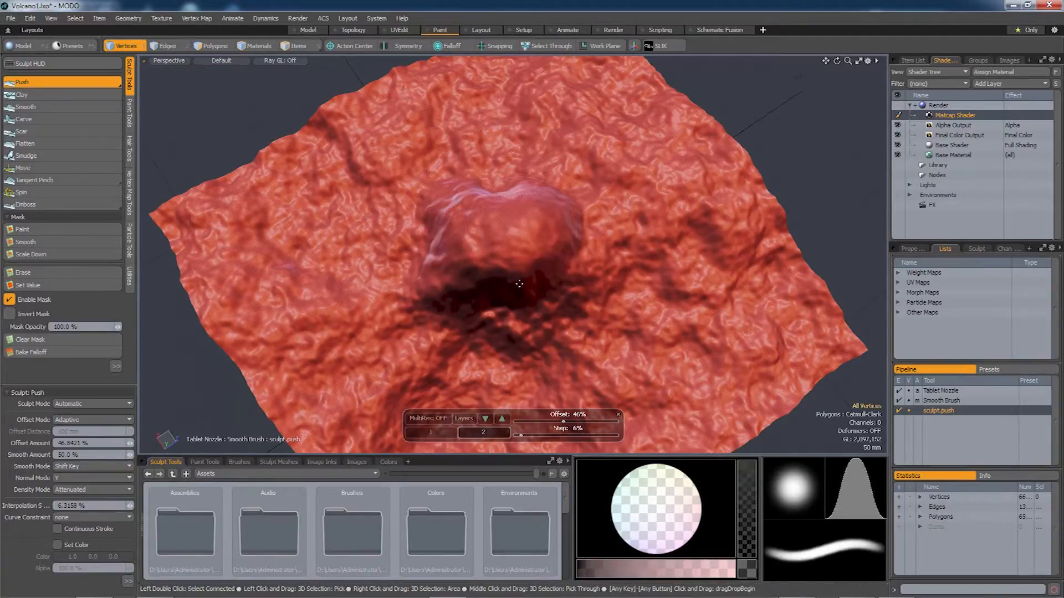
Push the top of the mound inward to sculpt a crater.
ctrl+drag(515, 244, 511, 244)
key(super)
key(super)
mouse_move(535, 318)
ctrl+mouse_down()
mouse_move(522, 315)
mouse_move(523, 342)
mouse_move(513, 199)
mouse_move(519, 399)
mouse_move(615, 323)
mouse_move(380, 216)
ctrl+mouse_up()
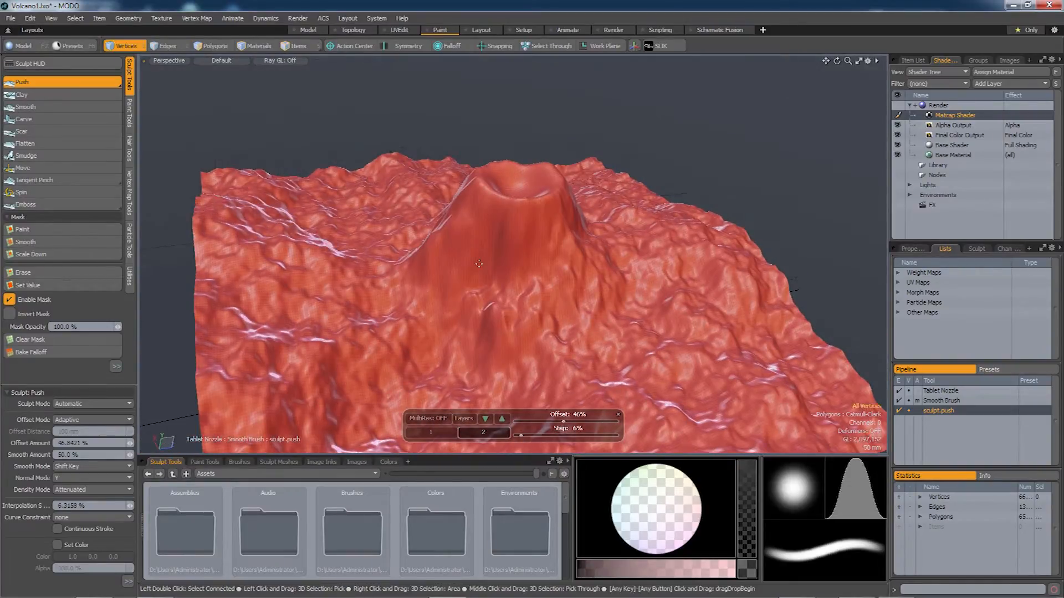
Sculpt ridges and gullies running down the volcano's slopes with the Push tool.
alt+drag(506, 284, 549, 253)
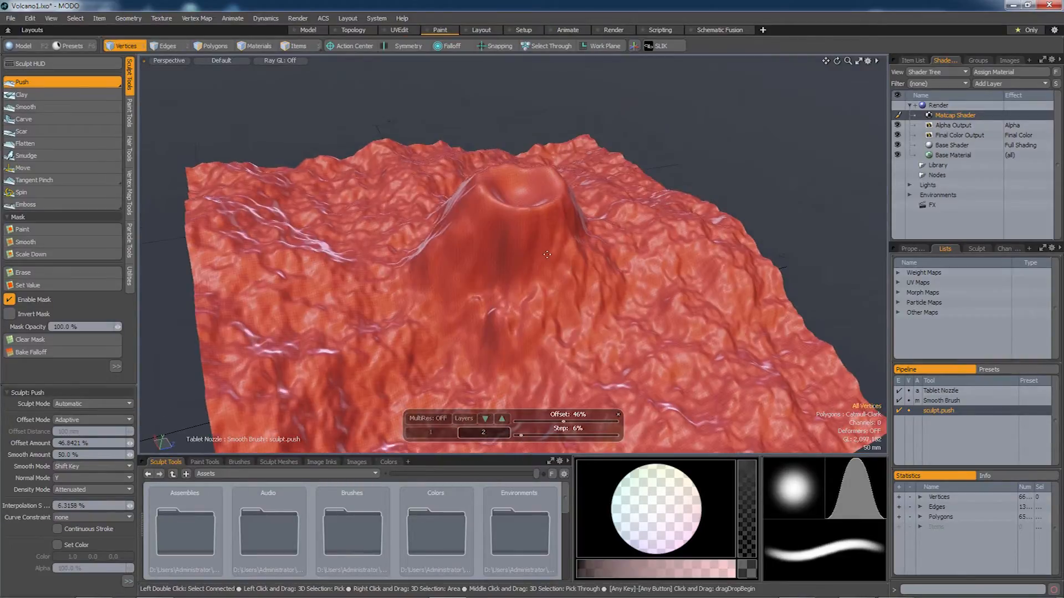
alt+drag(572, 352, 473, 289)
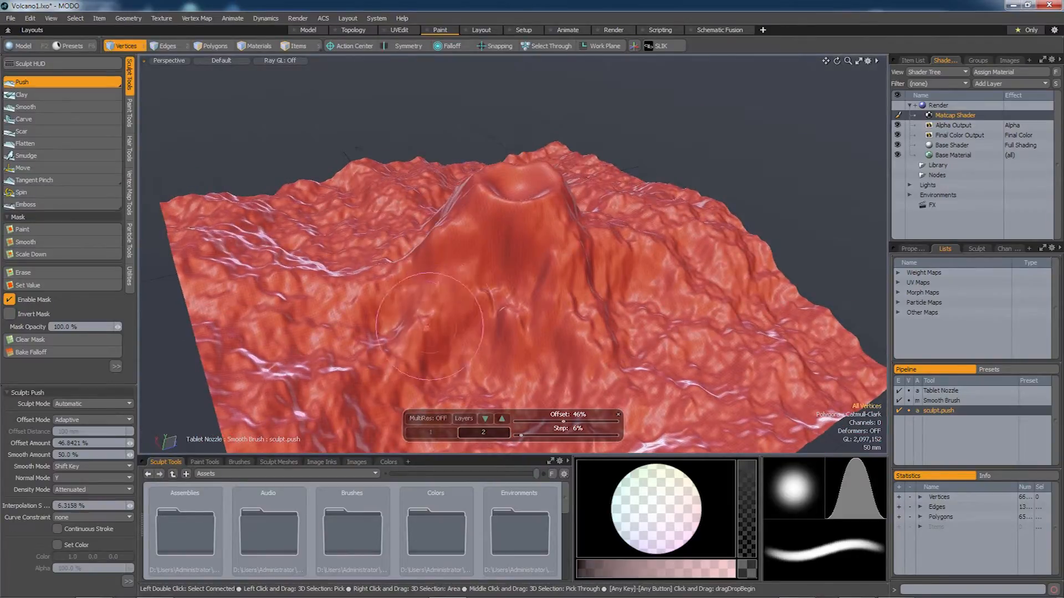
alt+drag(394, 179, 434, 275)
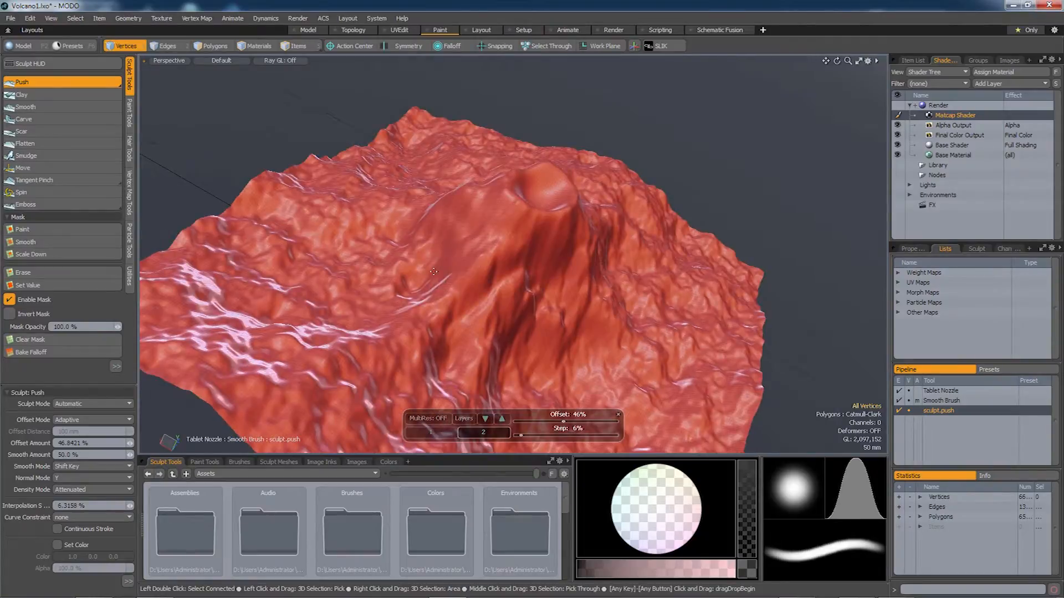
mouse_move(416, 340)
alt+mouse_down()
mouse_move(509, 302)
mouse_move(471, 183)
mouse_move(591, 288)
mouse_move(504, 230)
mouse_move(466, 202)
mouse_move(626, 293)
mouse_move(588, 253)
mouse_move(535, 265)
mouse_move(522, 287)
alt+mouse_up()
alt+shift+drag(565, 346, 522, 278)
Inspect the volcano's slopes and crater up close, and enable MultiRes sculpting on the terrain at level 2.
scroll(569, 291, up, 3)
scroll(569, 291, up, 4)
scroll(520, 287, down, 2)
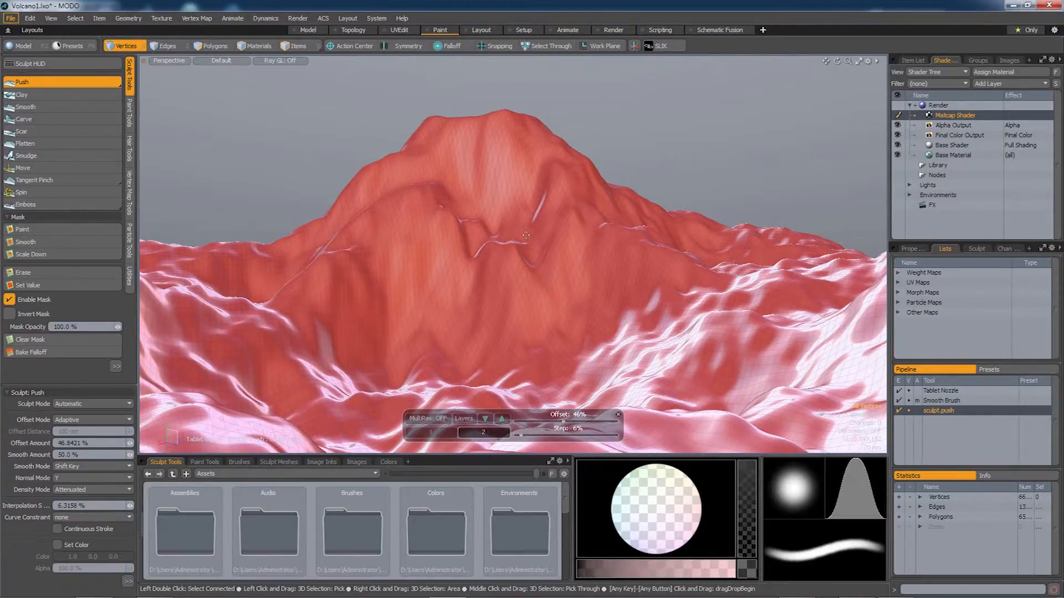
alt+drag(534, 286, 528, 337)
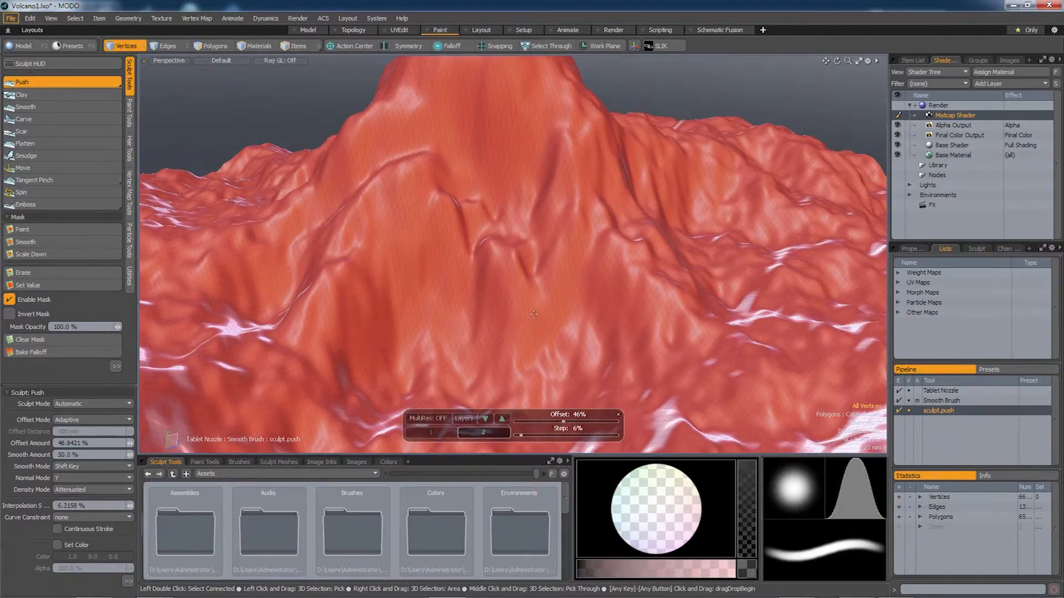
alt+drag(533, 314, 524, 334)
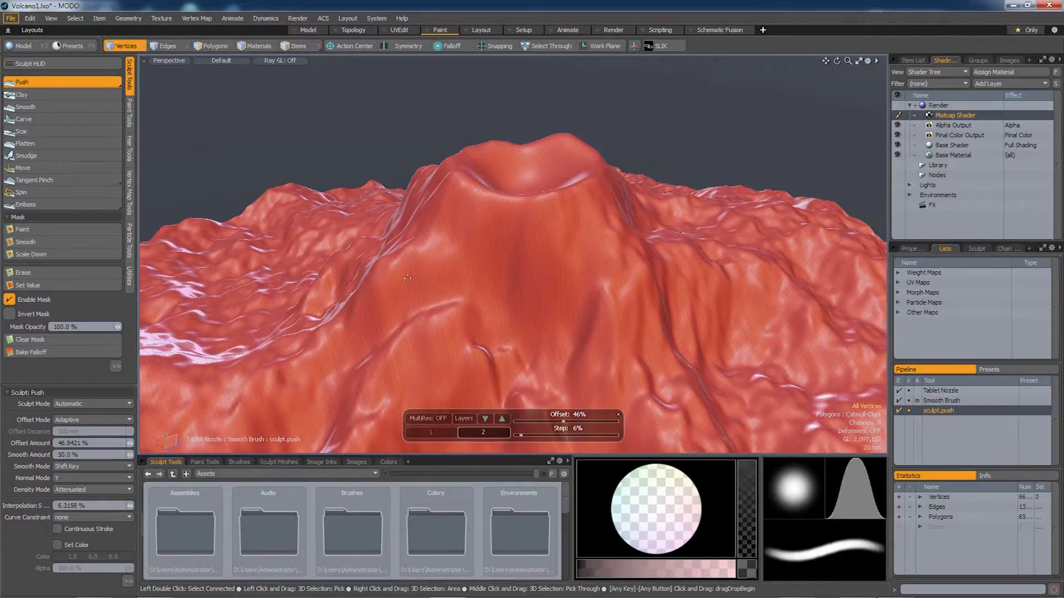
alt+drag(504, 290, 506, 276)
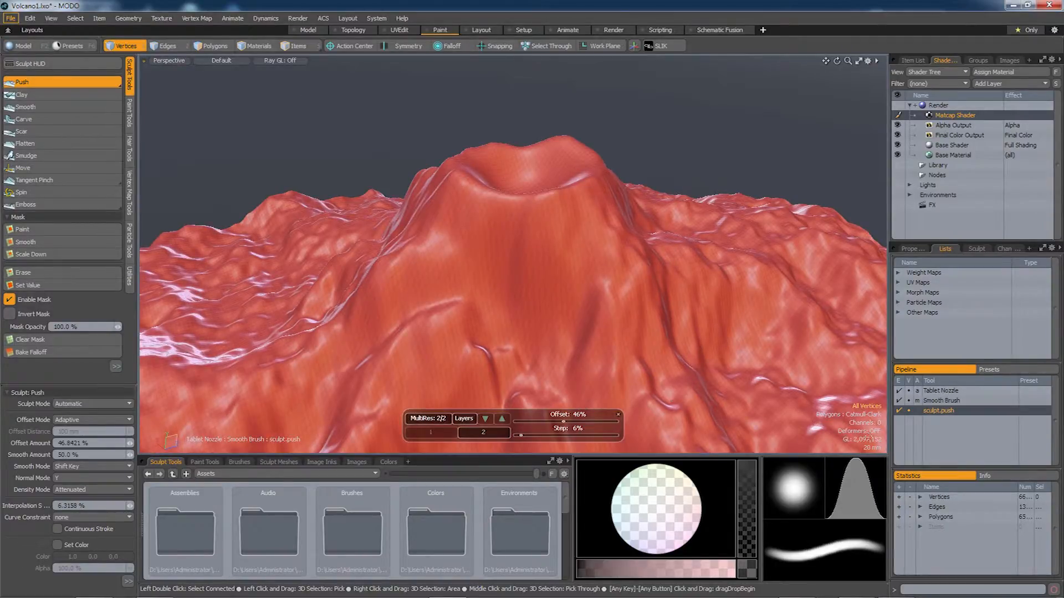
alt+drag(606, 311, 566, 289)
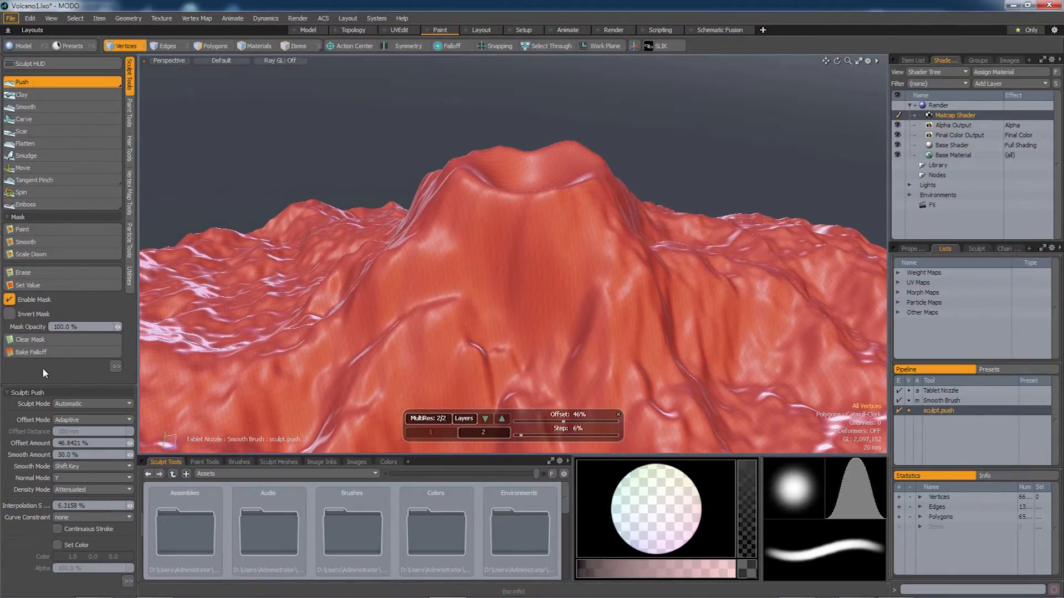
Set the Push tool's Normal Mode to Average.
mouse_move(55, 390)
mouse_down()
mouse_move(53, 488)
mouse_move(42, 244)
mouse_up()
click(78, 346)
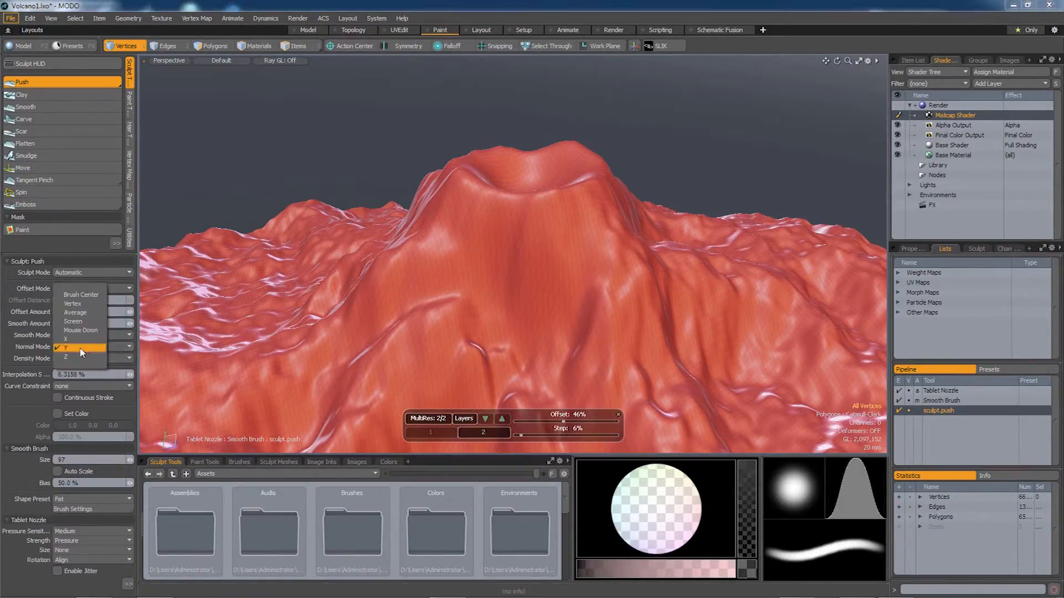
click(85, 313)
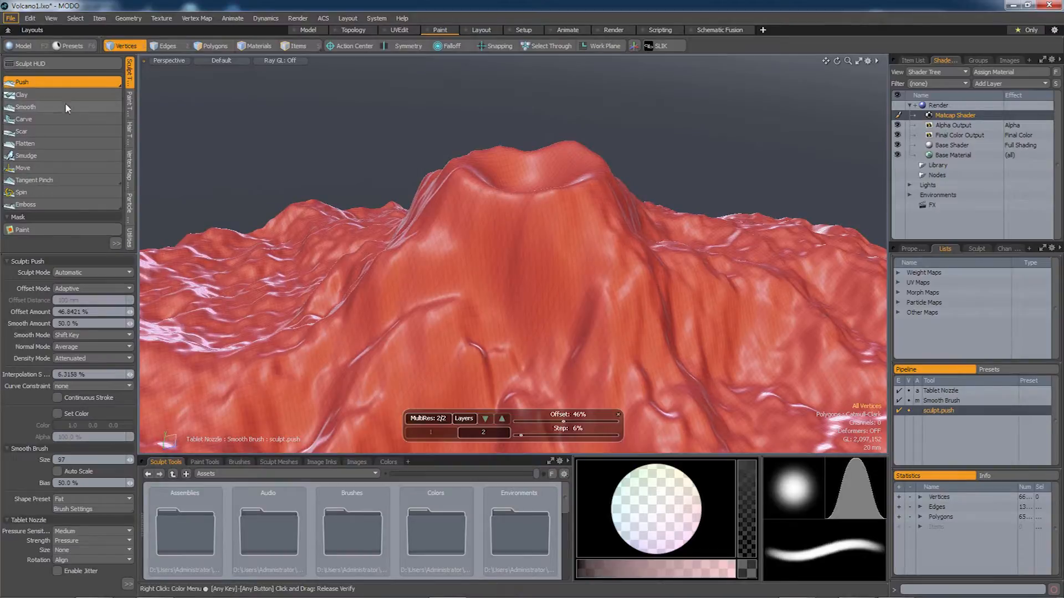
Switch the Push tool to the procedural brush and reveal its brush settings.
drag(64, 264, 75, 463)
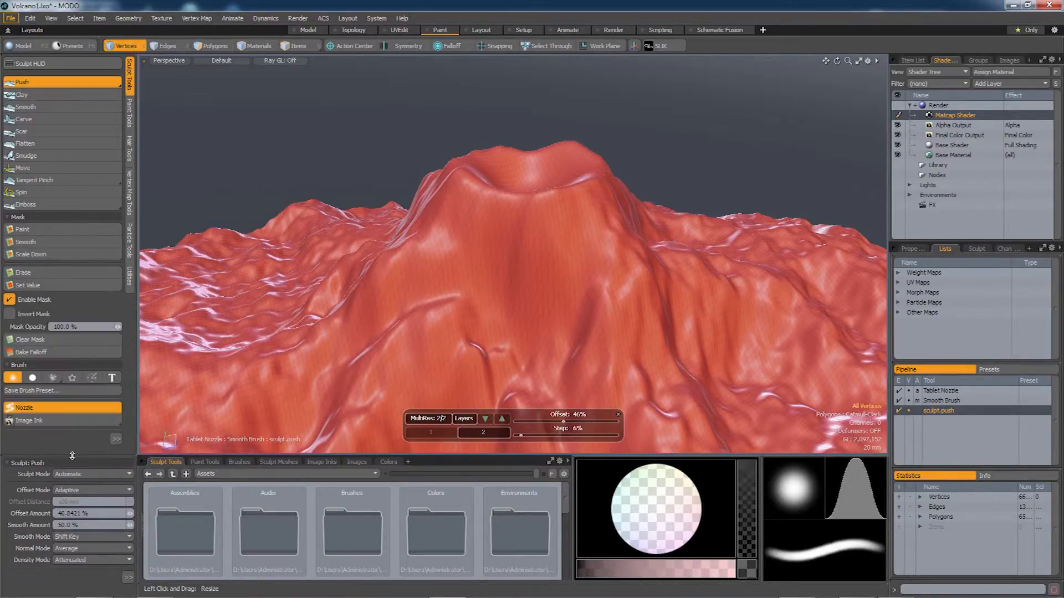
click(53, 378)
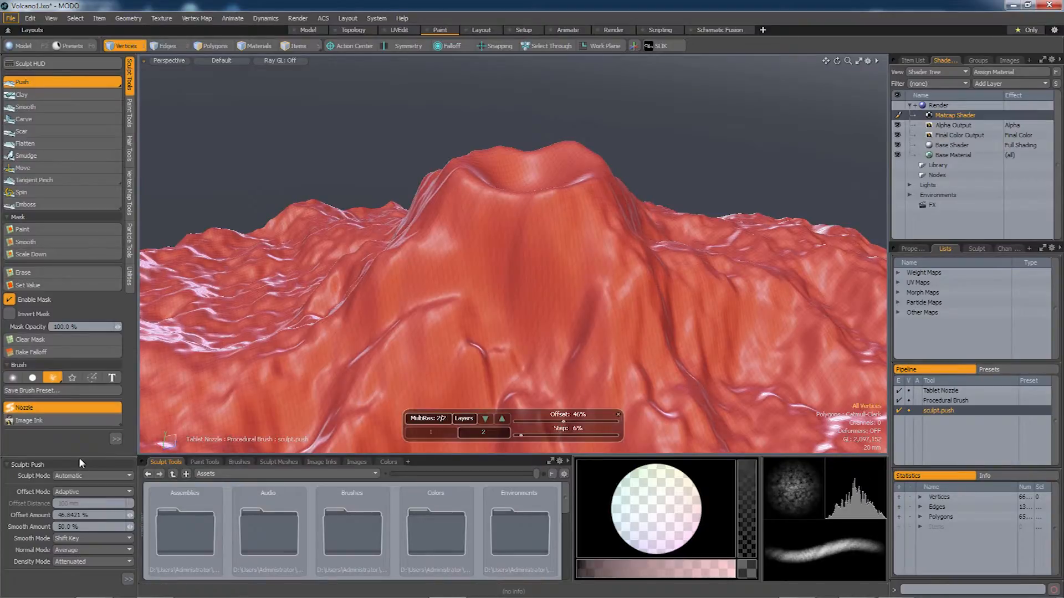
drag(80, 456, 82, 358)
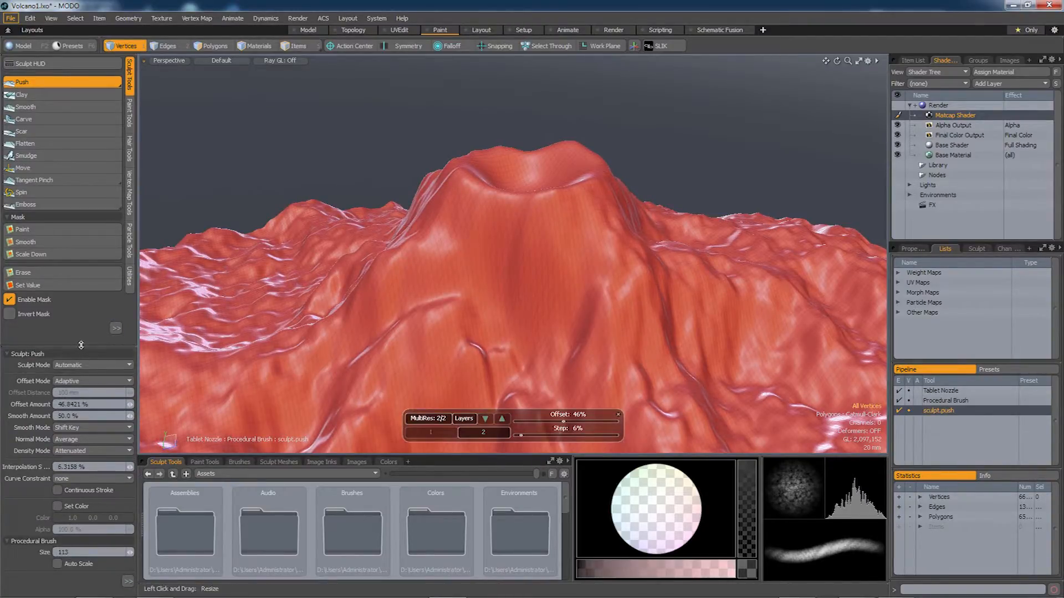
Keep the procedural brush on the Cellular type, resize it to about 123, and lower the Push offset to 16%.
drag(81, 346, 82, 305)
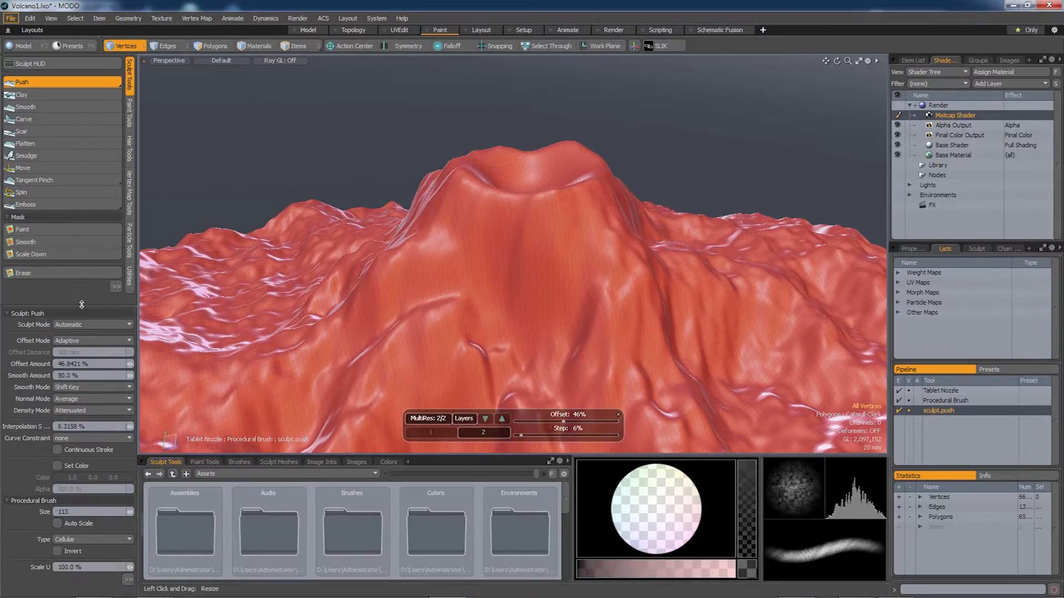
click(10, 314)
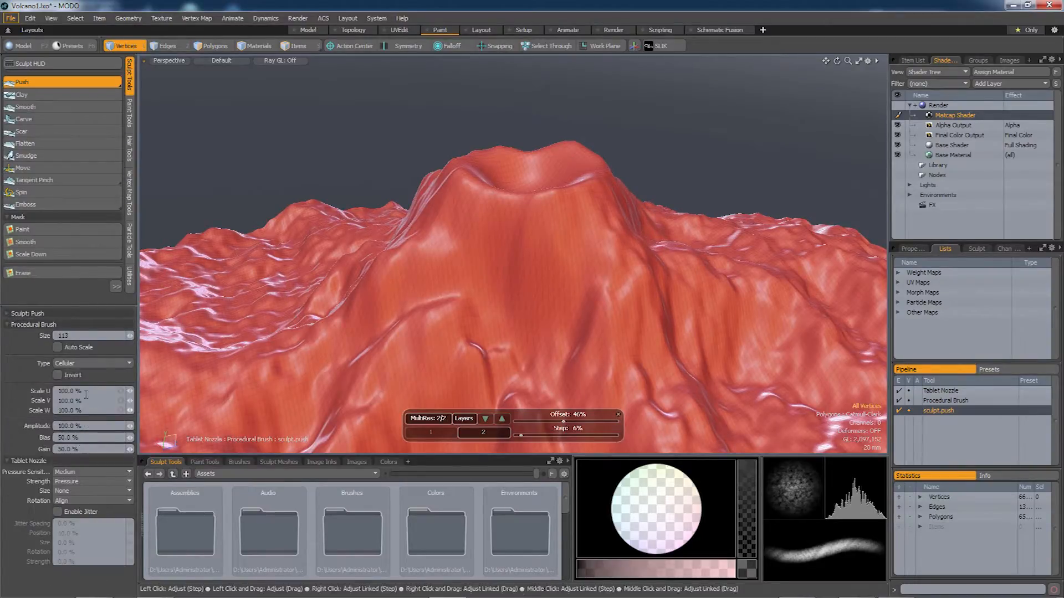
click(88, 361)
click(88, 360)
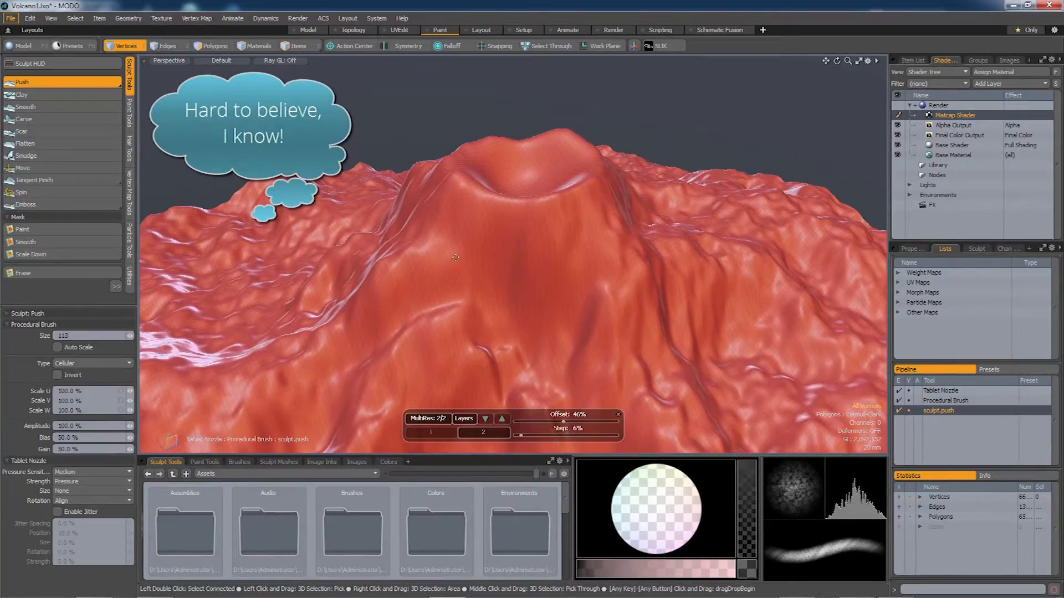
mouse_move(454, 260)
right_down()
mouse_move(442, 260)
mouse_move(458, 260)
right_up()
drag(567, 425, 569, 425)
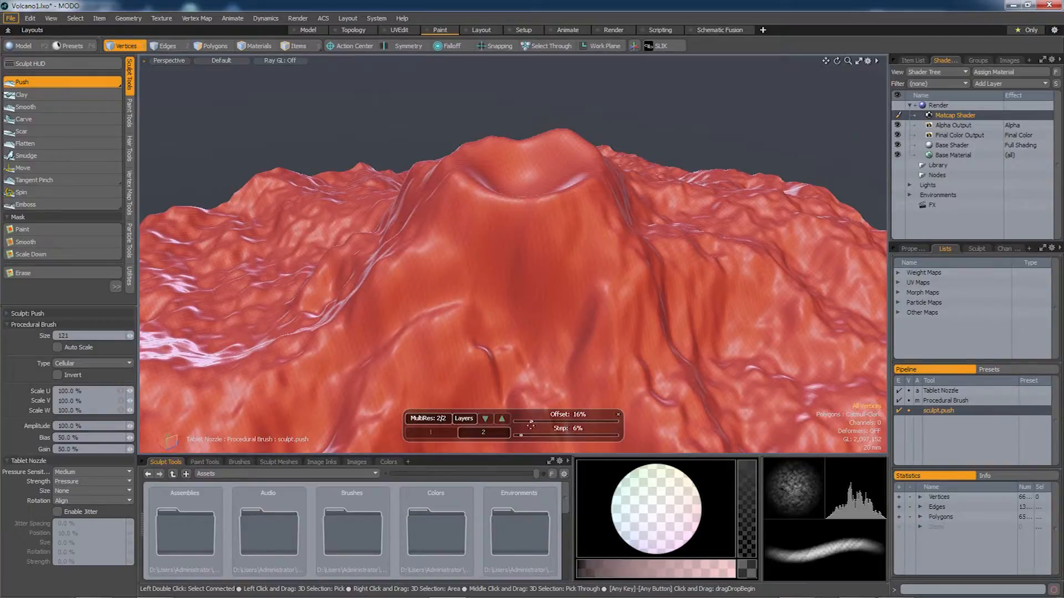
right_drag(496, 266, 497, 266)
Sculpt cellular rocky detail over the volcano's front slope, from below the crater rim down to the base.
drag(469, 226, 465, 228)
mouse_move(494, 244)
mouse_down()
mouse_move(521, 251)
mouse_move(491, 282)
mouse_move(535, 312)
mouse_up()
drag(419, 291, 420, 297)
mouse_move(432, 214)
mouse_down()
mouse_move(406, 213)
mouse_move(420, 235)
mouse_up()
drag(459, 331, 455, 336)
drag(426, 381, 423, 386)
drag(611, 247, 610, 285)
mouse_move(563, 334)
mouse_down()
mouse_move(584, 302)
mouse_move(543, 349)
mouse_up()
drag(616, 344, 615, 351)
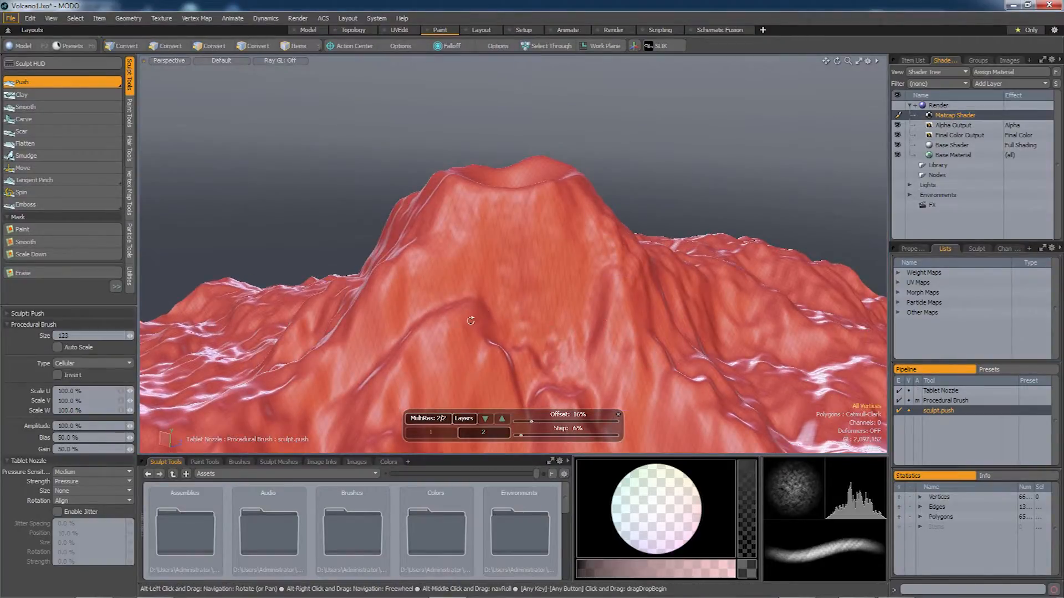
alt+drag(505, 327, 502, 339)
drag(437, 357, 437, 363)
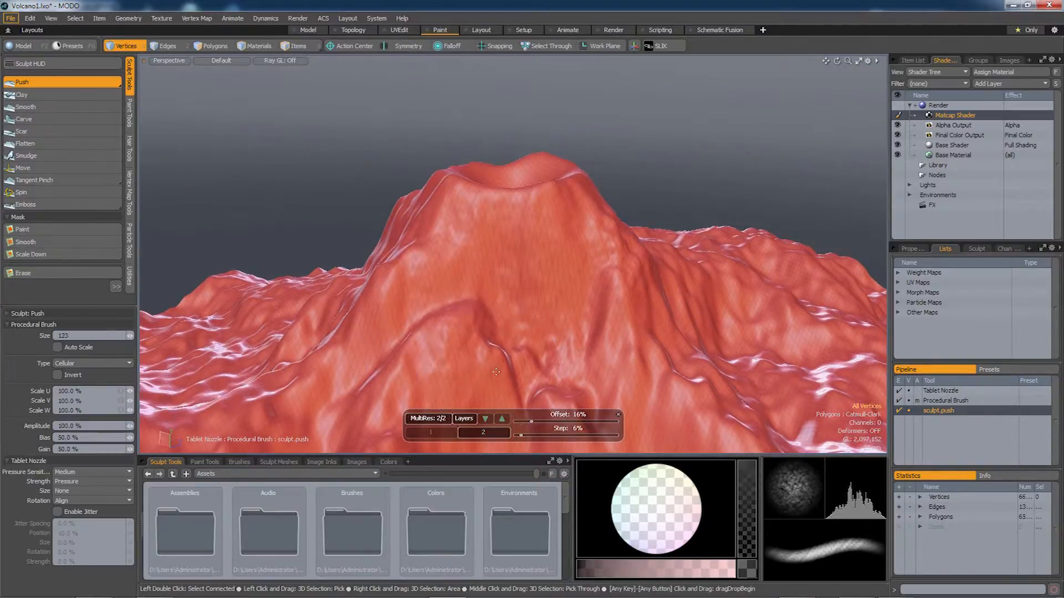
Extend the cellular rocky detail across the volcano's side flanks and ridges, up to the crater rim.
alt+drag(471, 327, 476, 300)
drag(369, 291, 350, 374)
mouse_move(422, 188)
alt+mouse_down()
mouse_move(434, 220)
mouse_move(399, 272)
alt+mouse_up()
mouse_move(413, 236)
mouse_down()
mouse_move(380, 290)
mouse_move(369, 287)
mouse_up()
drag(391, 207, 381, 280)
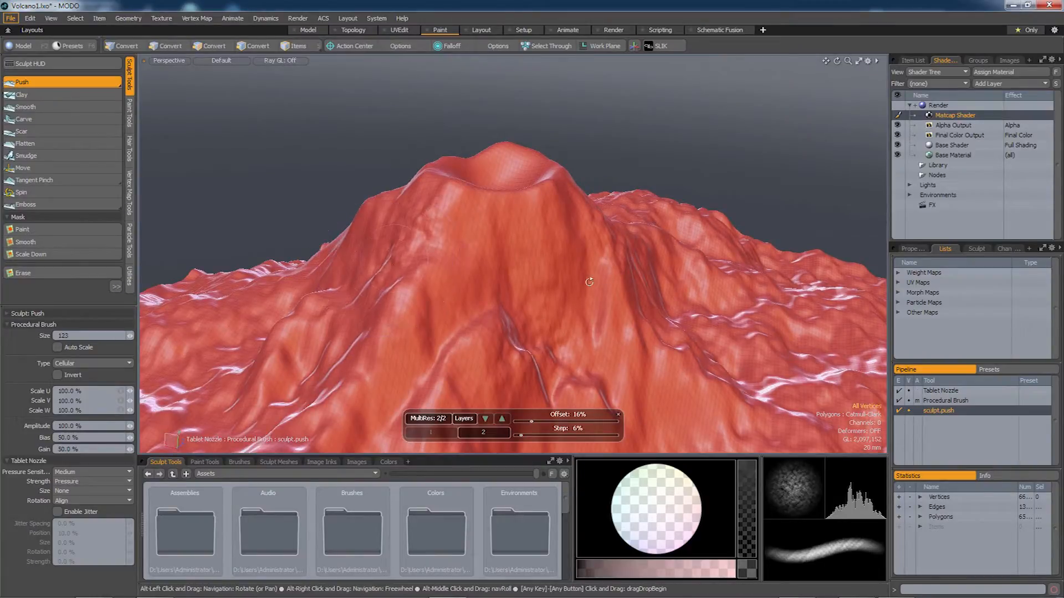
alt+drag(521, 249, 474, 250)
alt+drag(441, 288, 603, 316)
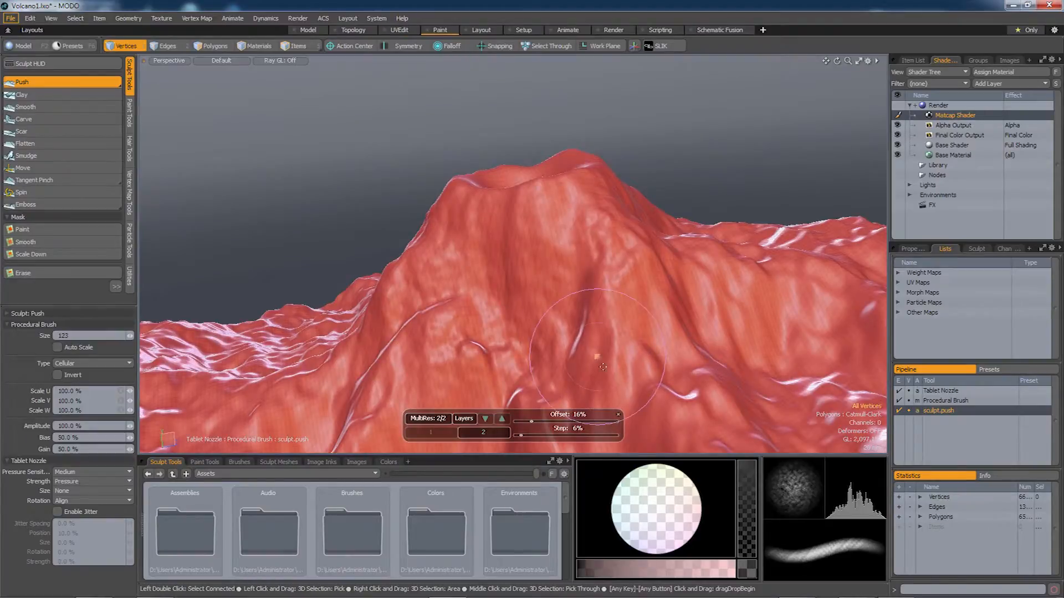
drag(647, 249, 672, 315)
drag(622, 185, 636, 213)
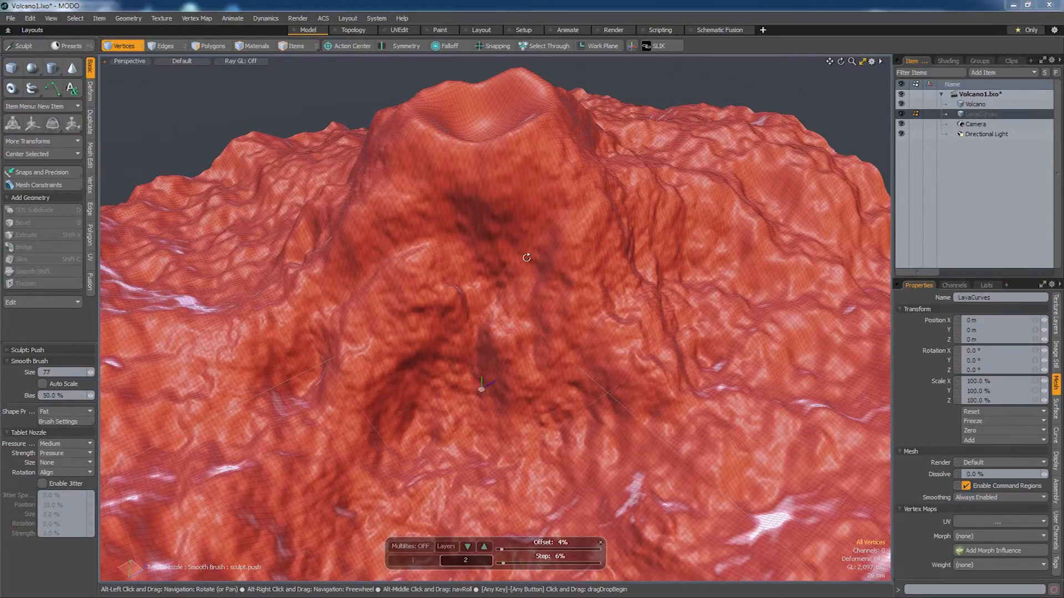
alt+drag(522, 238, 522, 272)
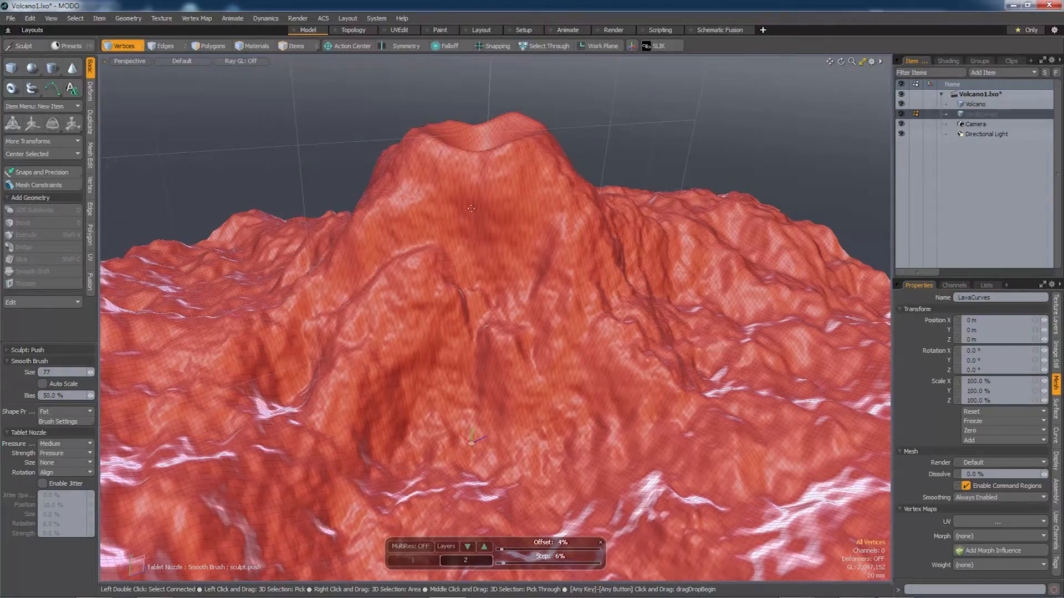
alt+drag(479, 238, 526, 247)
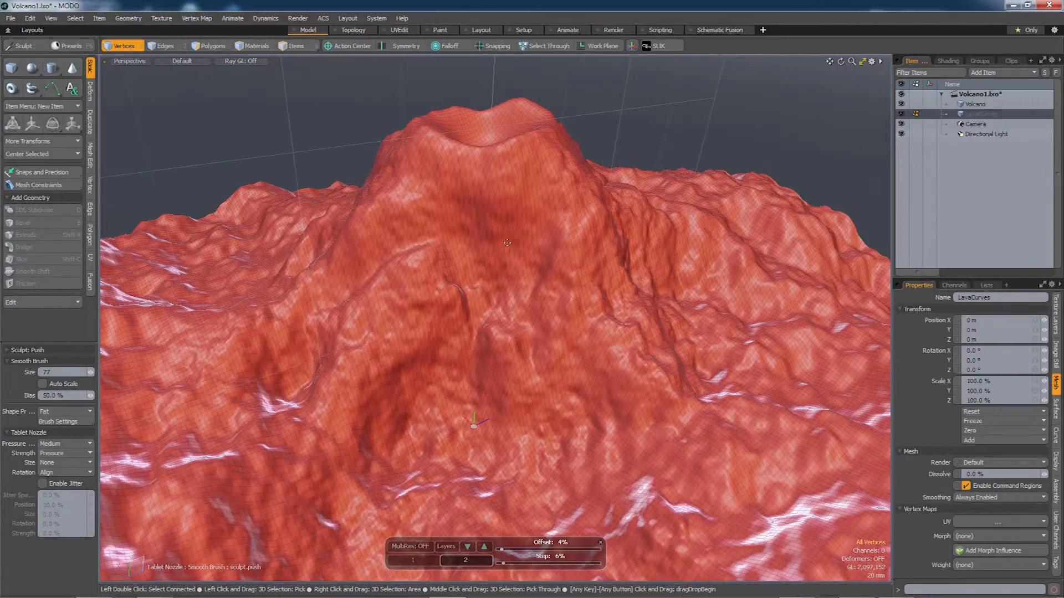
mouse_move(505, 245)
alt+mouse_down()
mouse_move(493, 258)
mouse_move(505, 252)
alt+mouse_up()
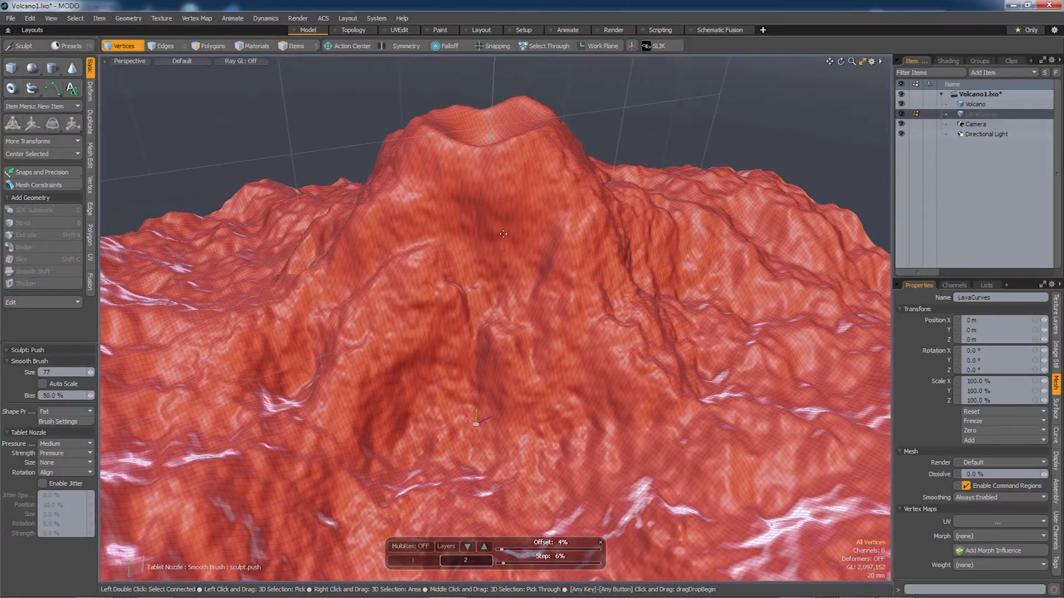
alt+drag(545, 304, 498, 253)
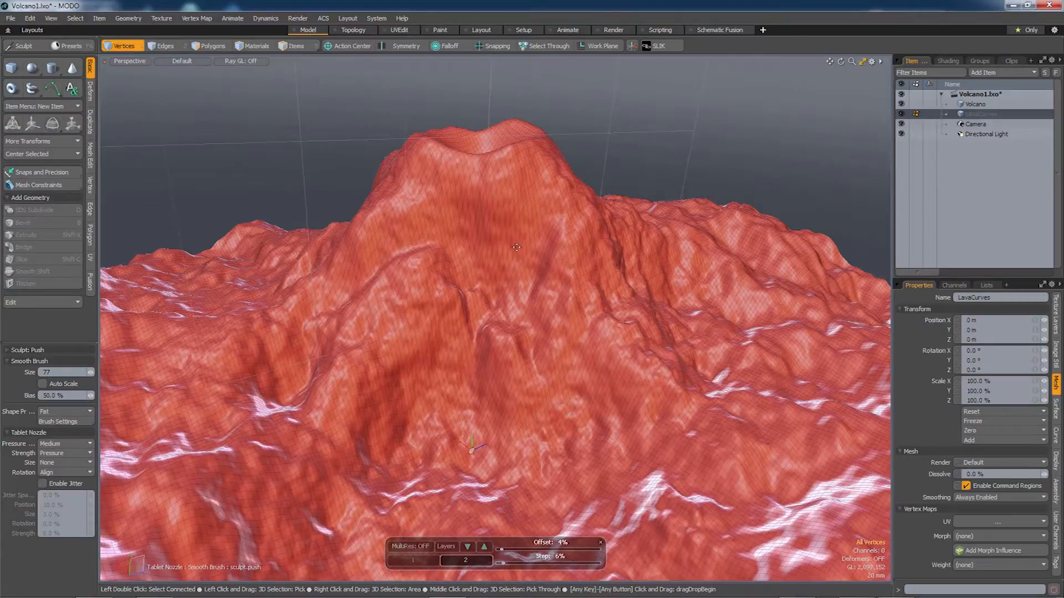
mouse_move(521, 244)
alt+mouse_down()
mouse_move(525, 235)
mouse_move(521, 258)
mouse_move(531, 244)
alt+mouse_up()
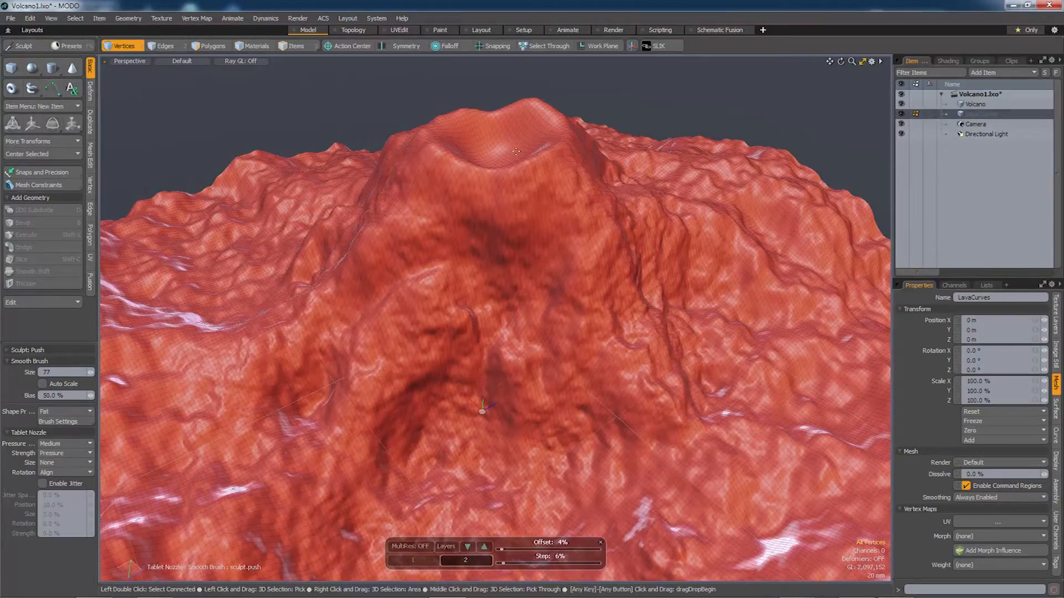
alt+drag(508, 228, 506, 223)
Activate the Curve tool for the LavaCurves mesh and constrain it to the background with the Vector geometry constraint.
key(q)
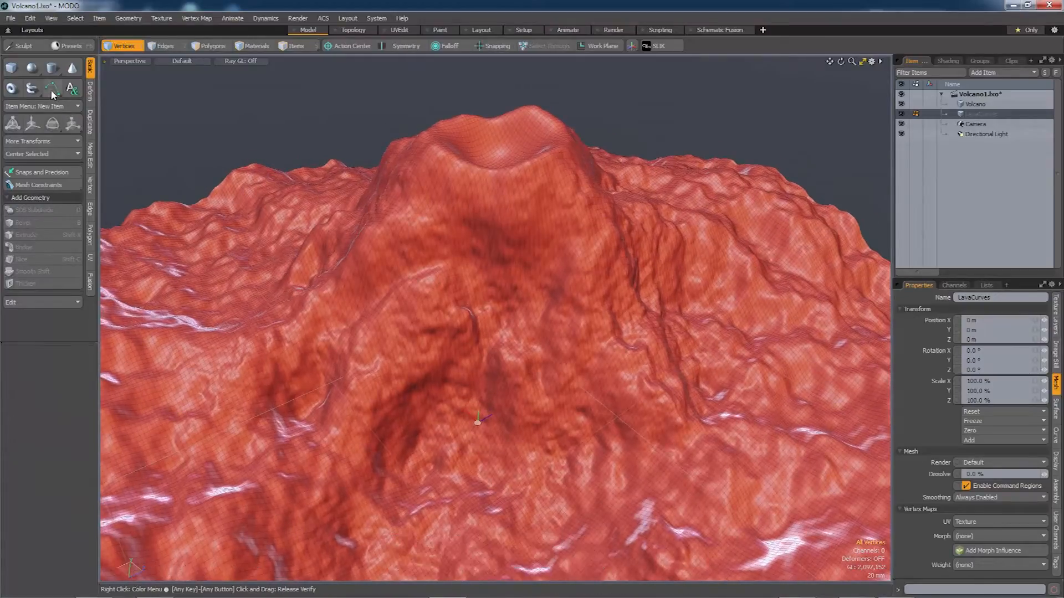
click(54, 92)
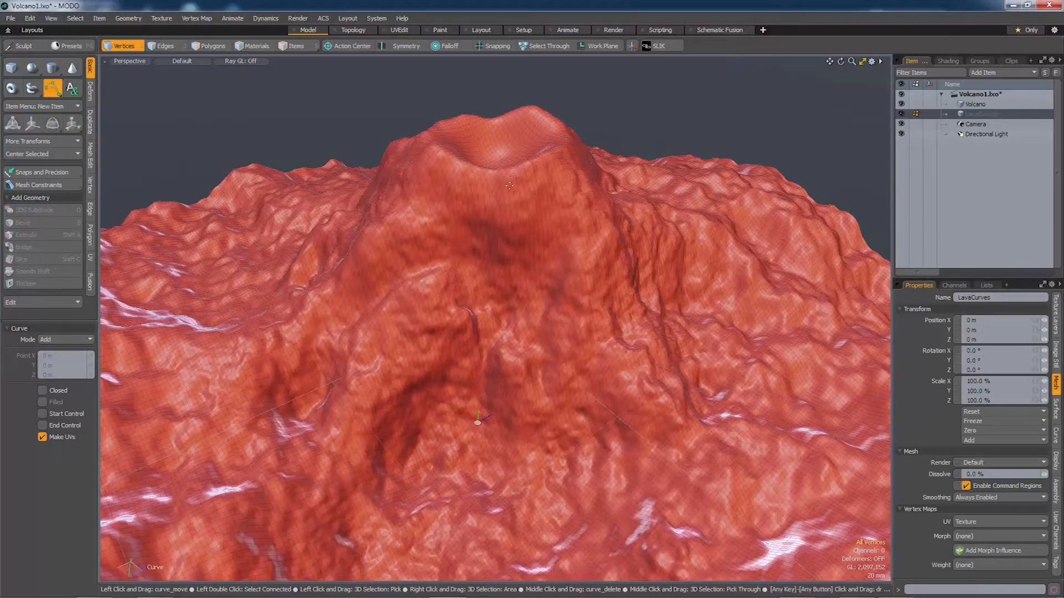
click(42, 184)
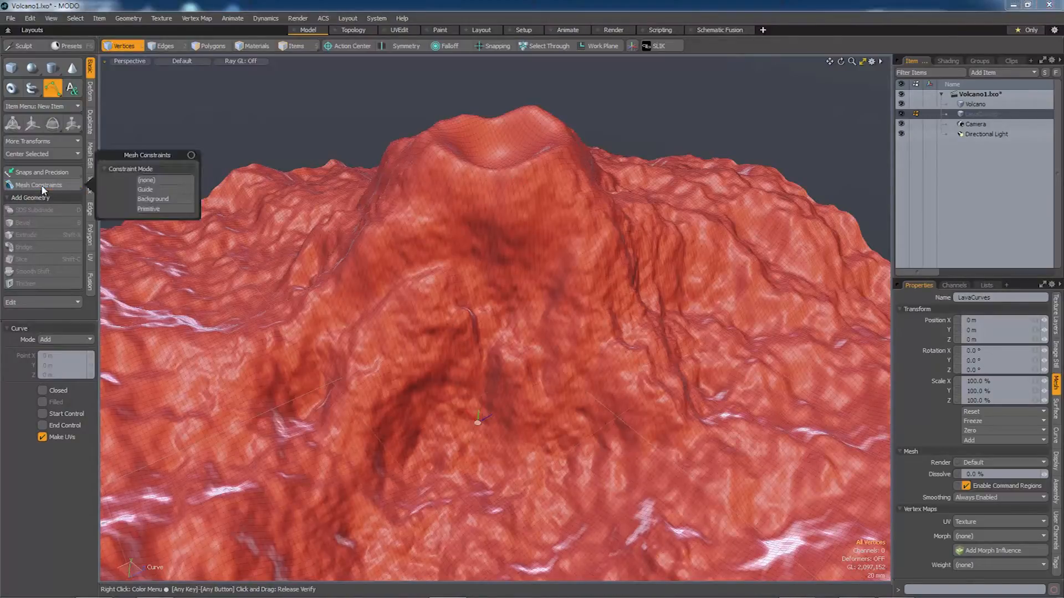
click(158, 199)
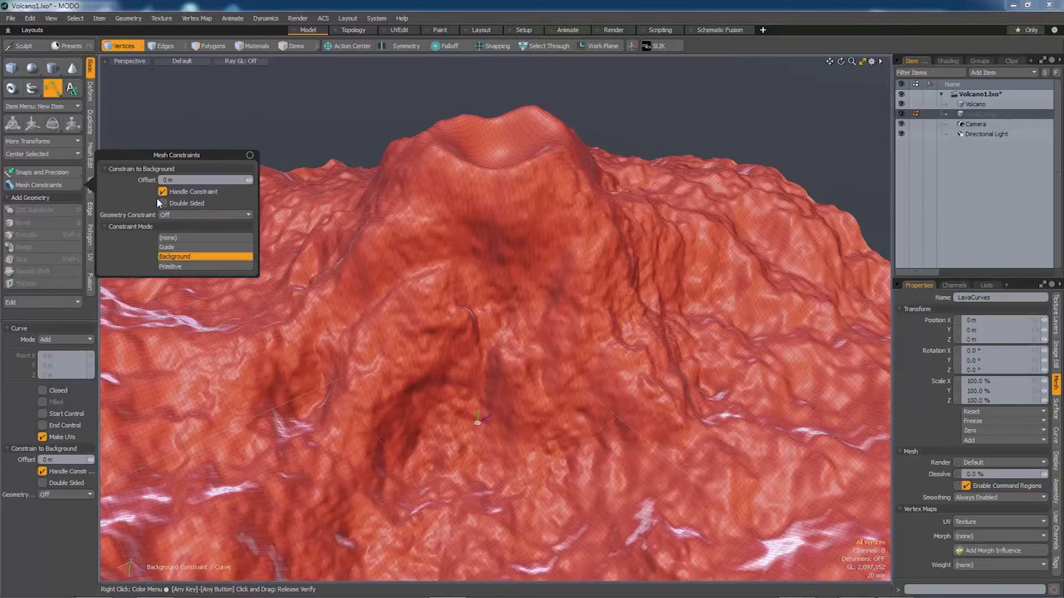
click(183, 215)
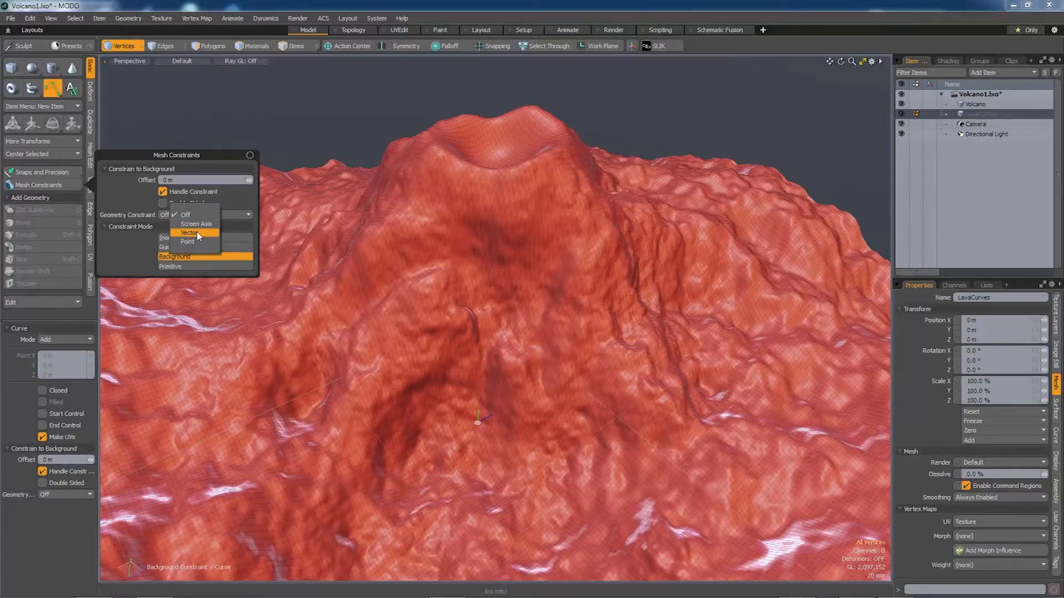
click(198, 235)
Draw separate lava flow curves on the terrain, each running from inside the crater rim down the volcano's front slope.
alt+drag(501, 223, 504, 277)
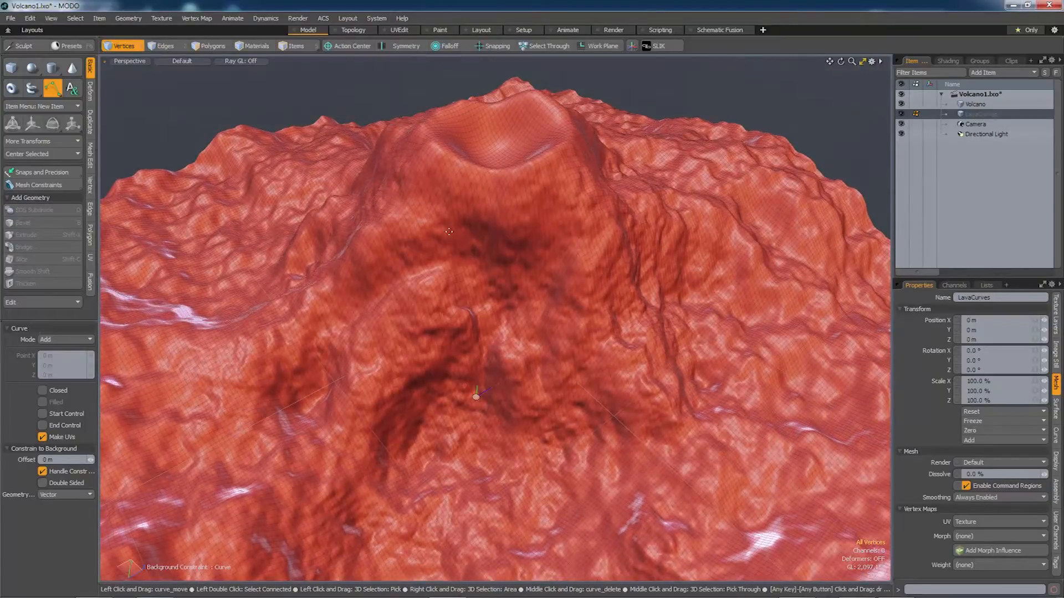
alt+drag(413, 191, 509, 247)
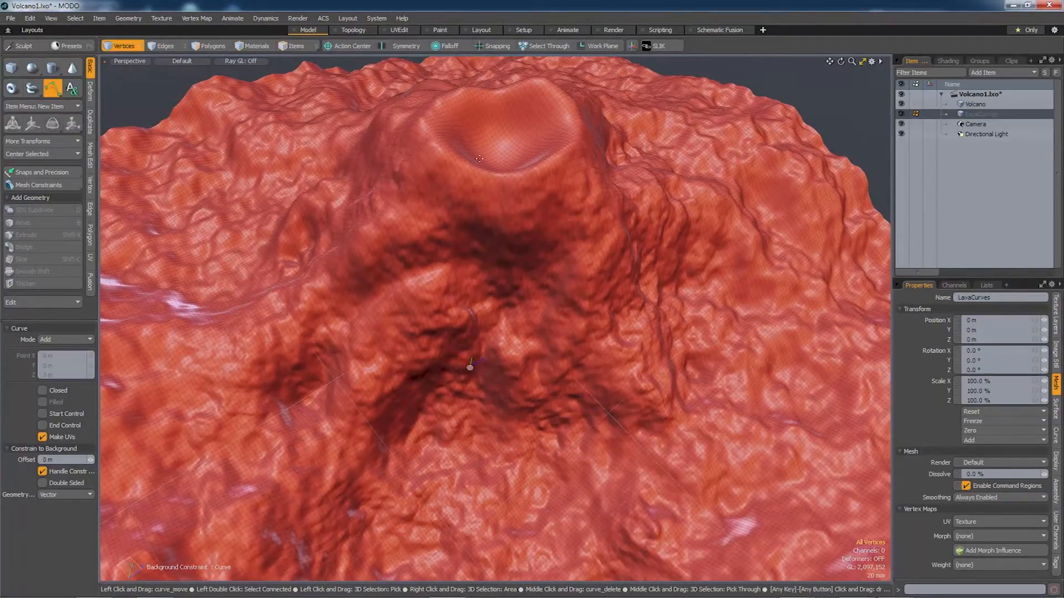
alt+drag(480, 161, 470, 226)
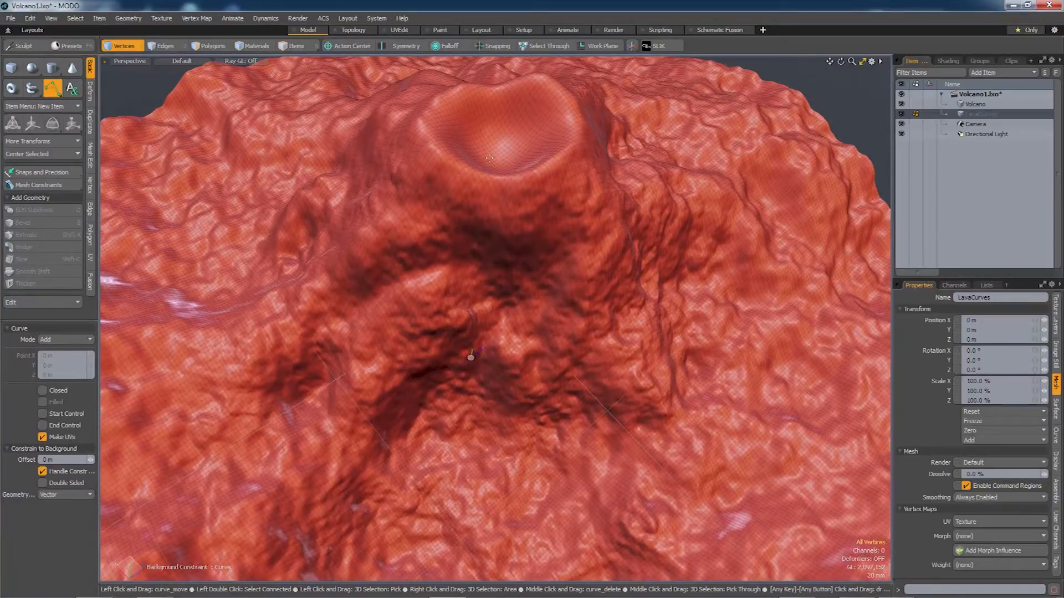
mouse_move(485, 160)
mouse_down()
mouse_move(463, 237)
mouse_move(444, 261)
mouse_move(385, 288)
mouse_move(321, 384)
mouse_up()
shift+click(342, 164)
mouse_move(505, 159)
mouse_down()
mouse_move(486, 254)
mouse_move(495, 291)
mouse_move(446, 423)
mouse_up()
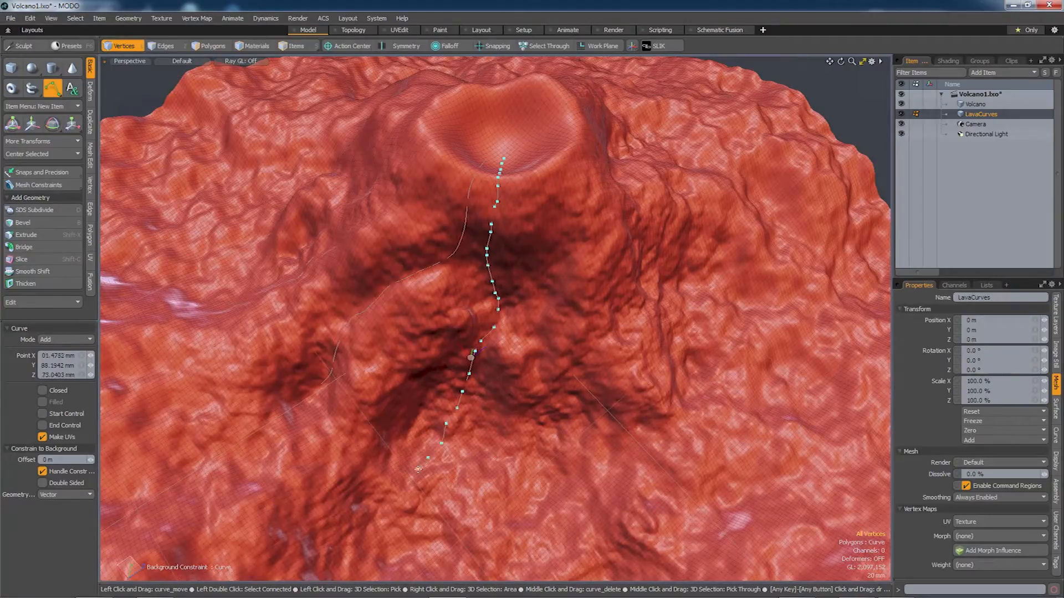
key(space)
click(53, 89)
mouse_move(527, 163)
mouse_down()
mouse_move(550, 233)
mouse_move(532, 321)
mouse_move(554, 438)
mouse_move(595, 327)
mouse_move(373, 240)
mouse_move(444, 384)
mouse_move(542, 324)
mouse_move(554, 339)
mouse_up()
key(space)
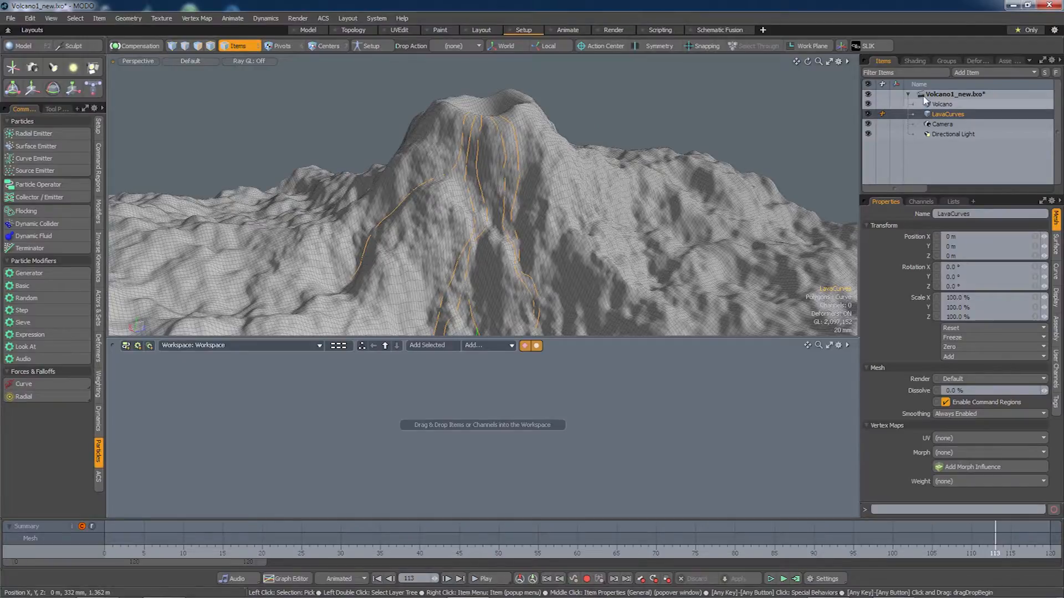
Add a new mesh item to the scene and name it LavaEmitters.
click(994, 71)
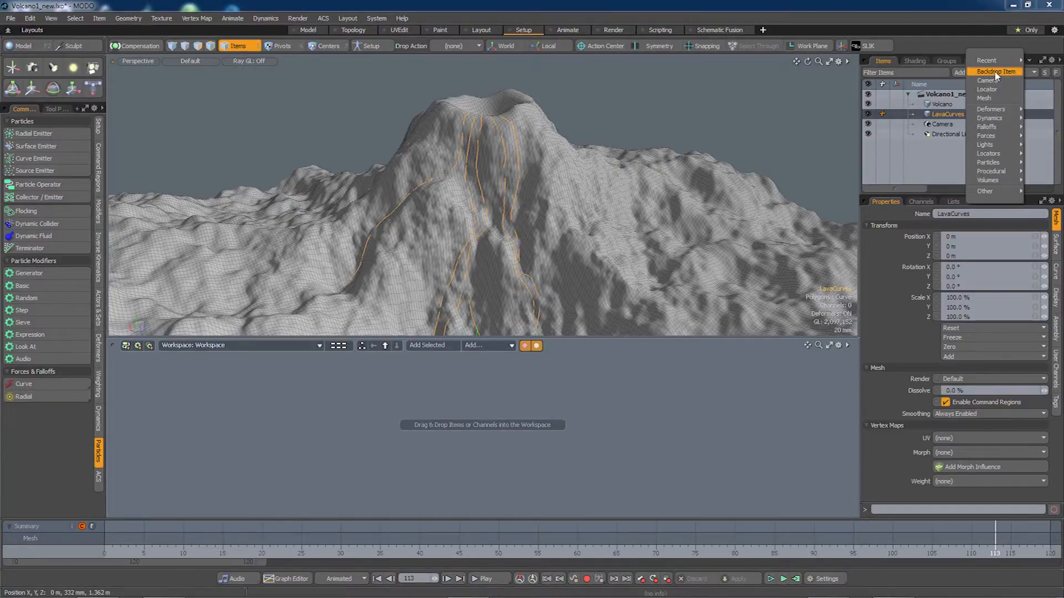
click(990, 97)
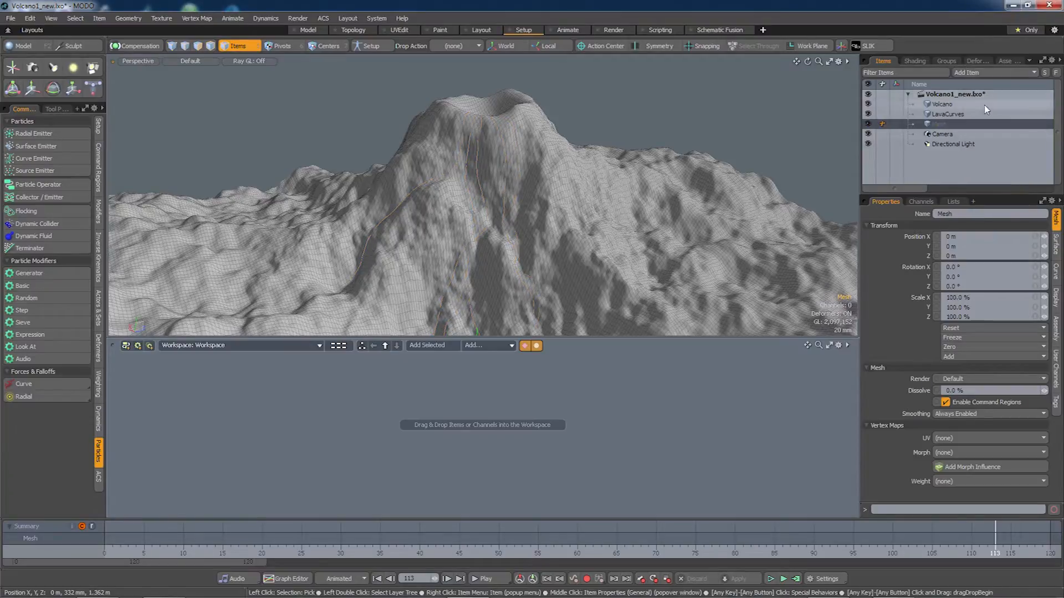
right_click(940, 123)
click(941, 123)
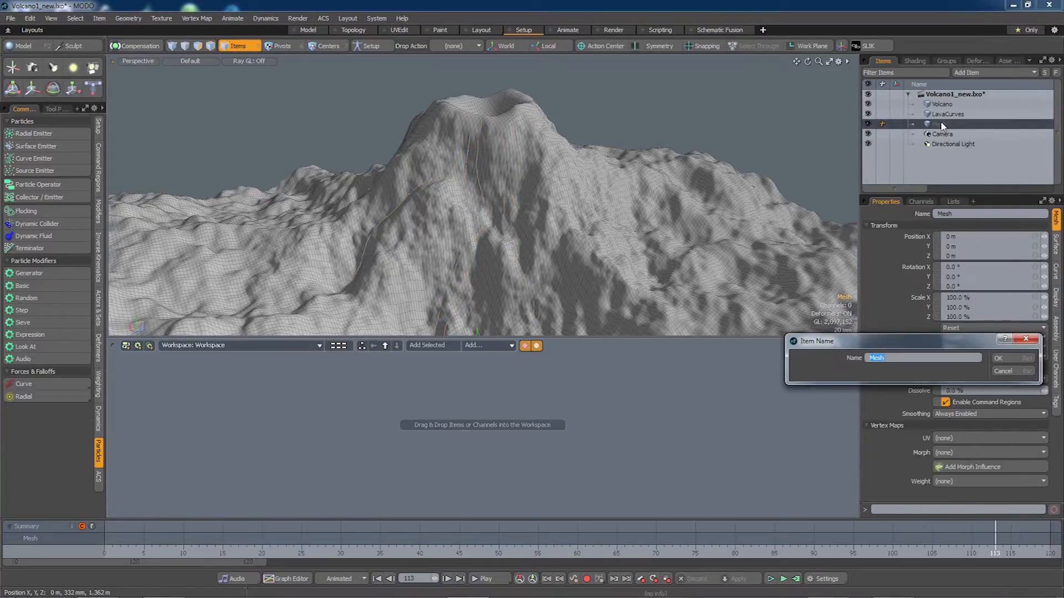
text(LavaEmitter)
key(Return)
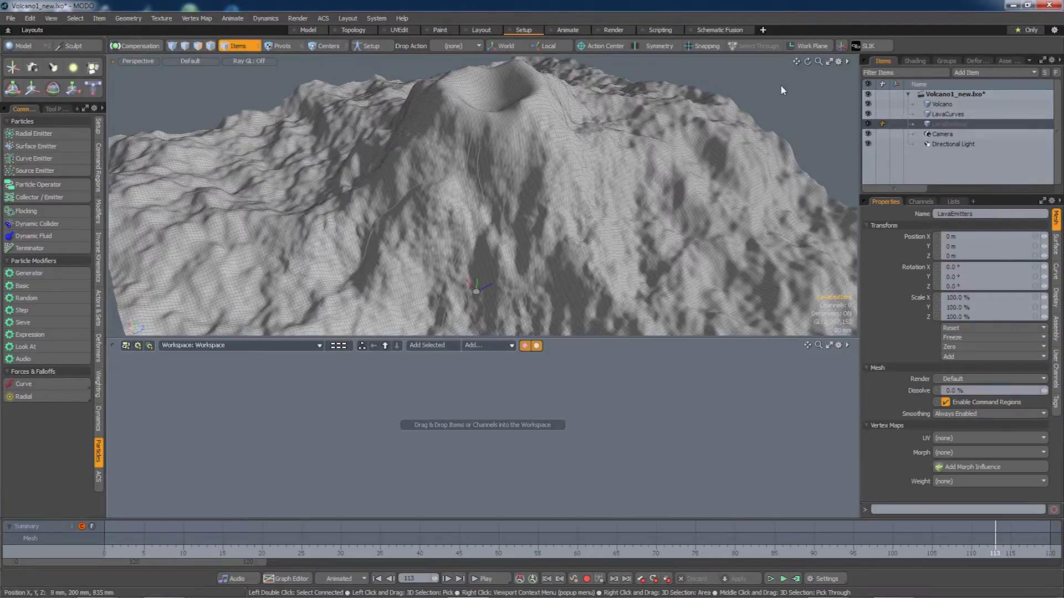
Hide the Volcano mesh and copy the upper end vertices of the lava curves into the LavaEmitters mesh.
click(962, 115)
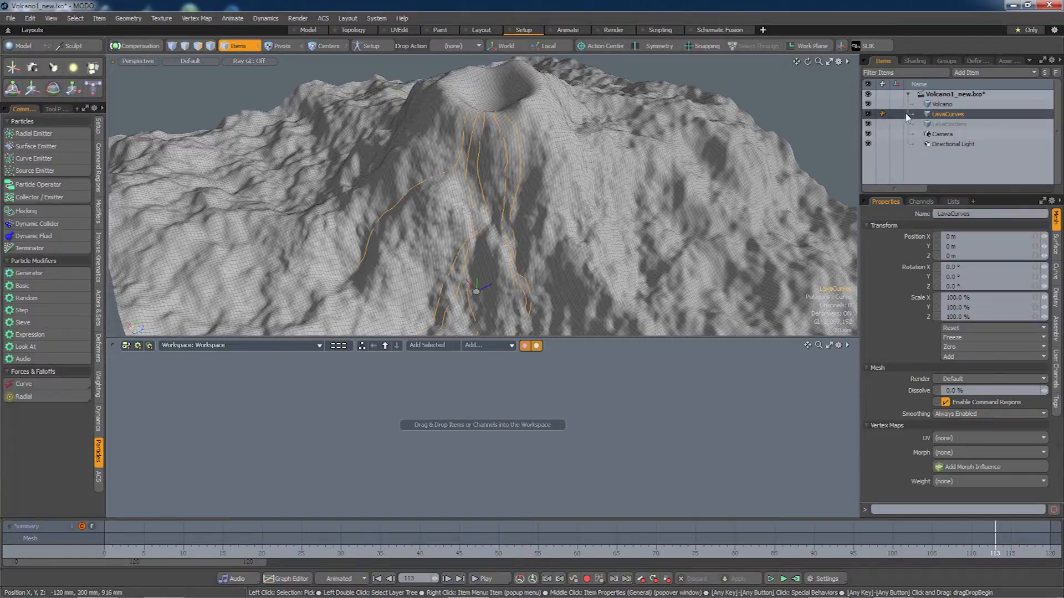
click(868, 106)
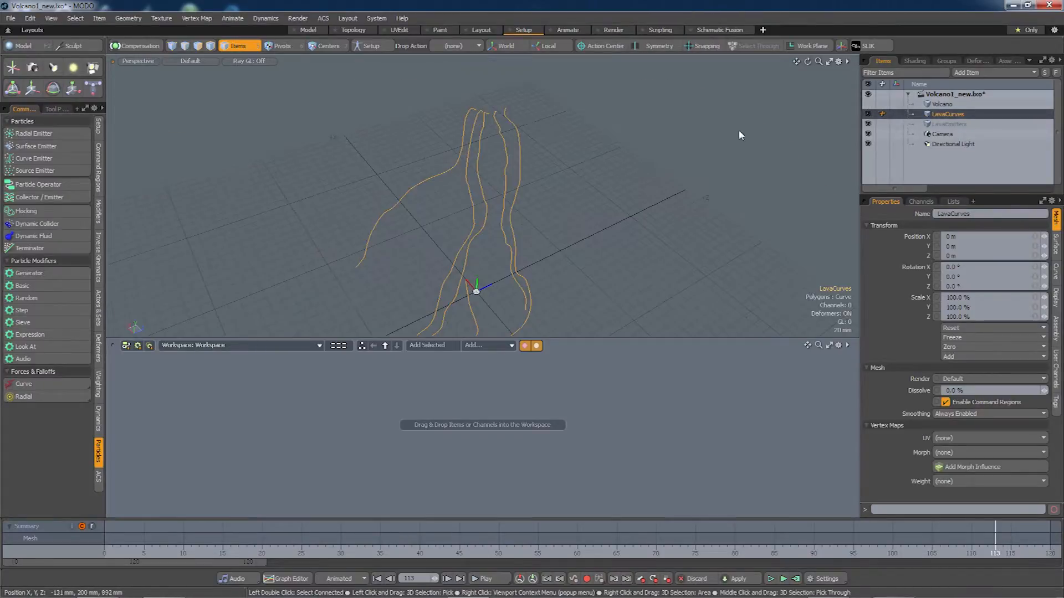
alt+drag(483, 172, 501, 182)
scroll(498, 148, up, 5)
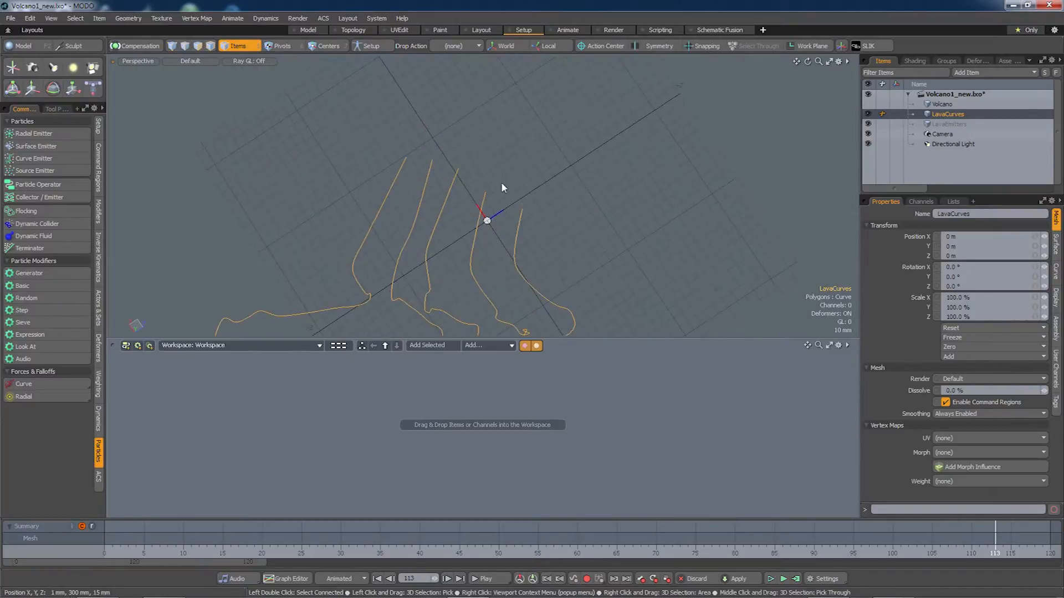
click(173, 45)
mouse_move(566, 204)
right_down()
mouse_move(443, 138)
mouse_move(394, 163)
mouse_move(460, 207)
mouse_move(551, 231)
right_up()
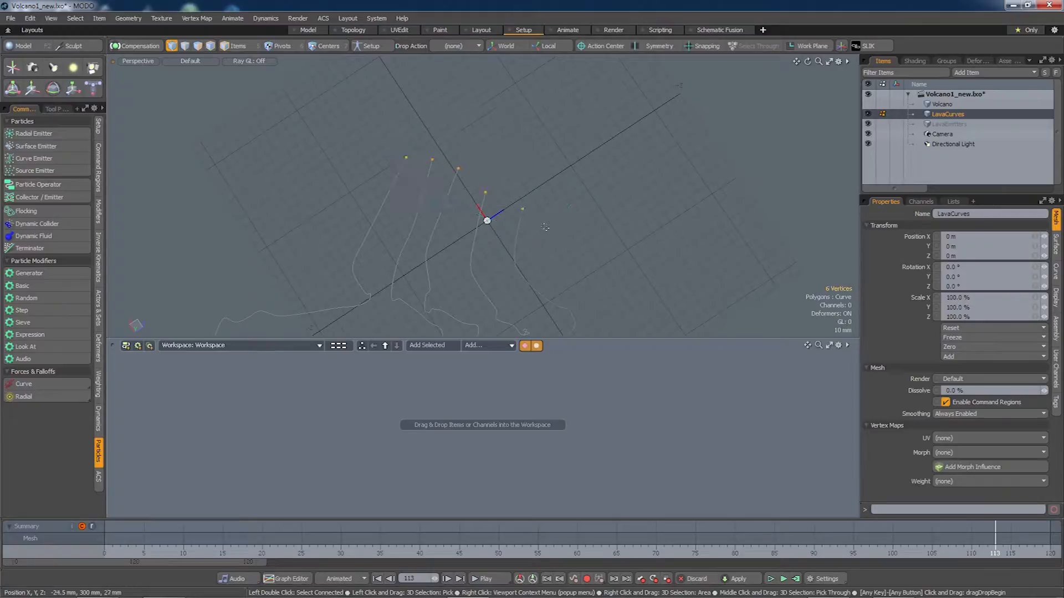
alt+drag(518, 250, 528, 229)
click(940, 124)
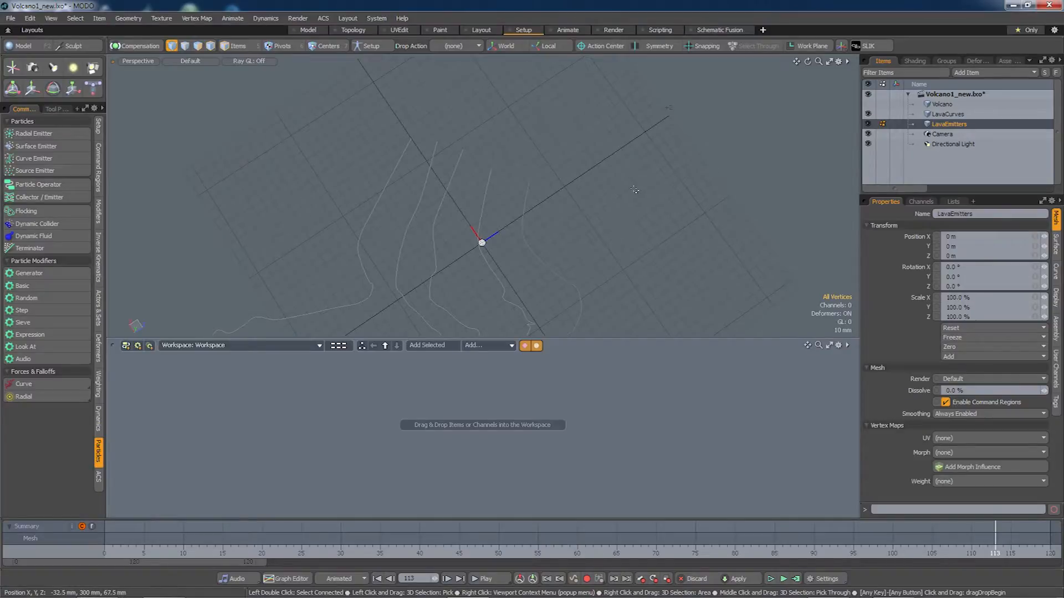
Show vertices on active meshes and turn off Make Inactive Same as Active to check the emitter points.
key(o)
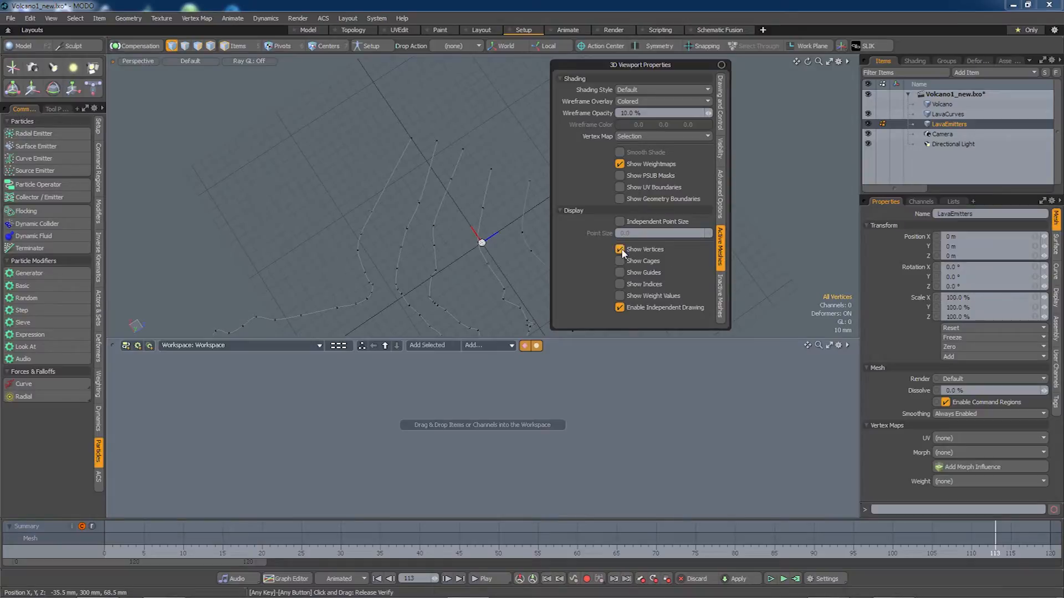
click(721, 295)
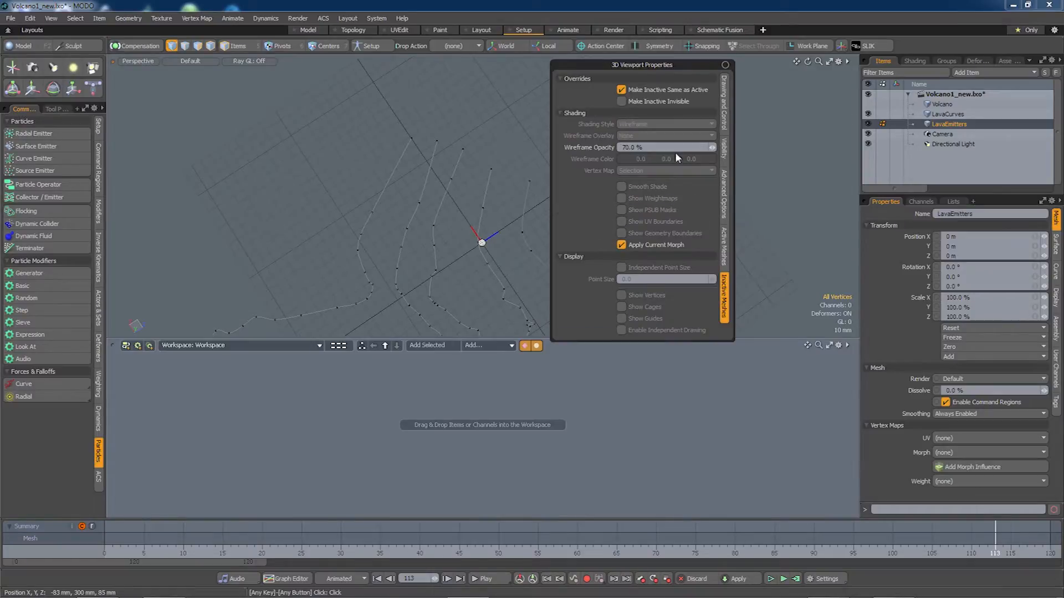
click(621, 89)
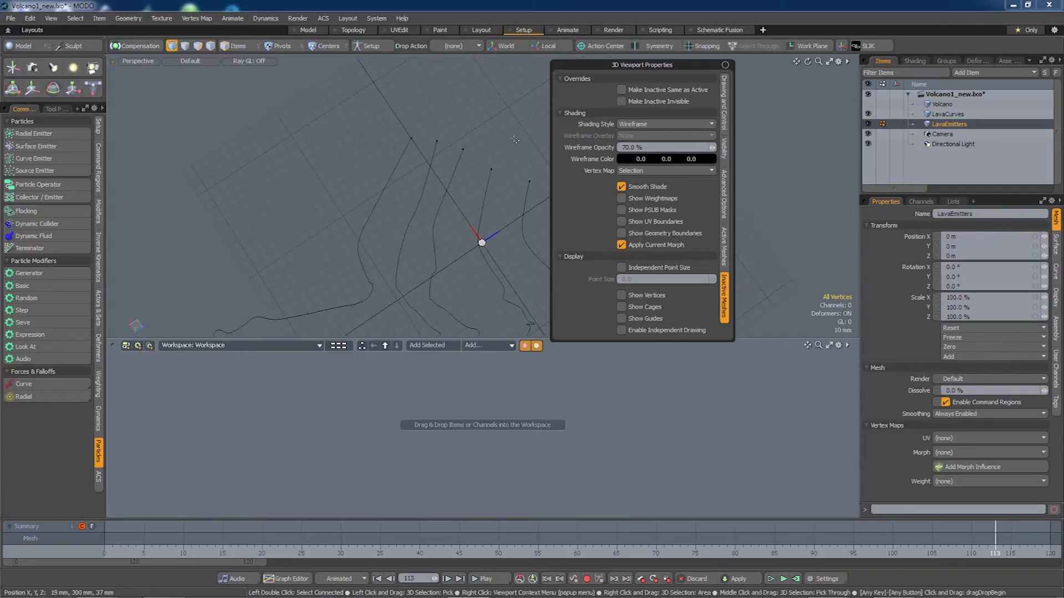
alt+drag(464, 190, 542, 161)
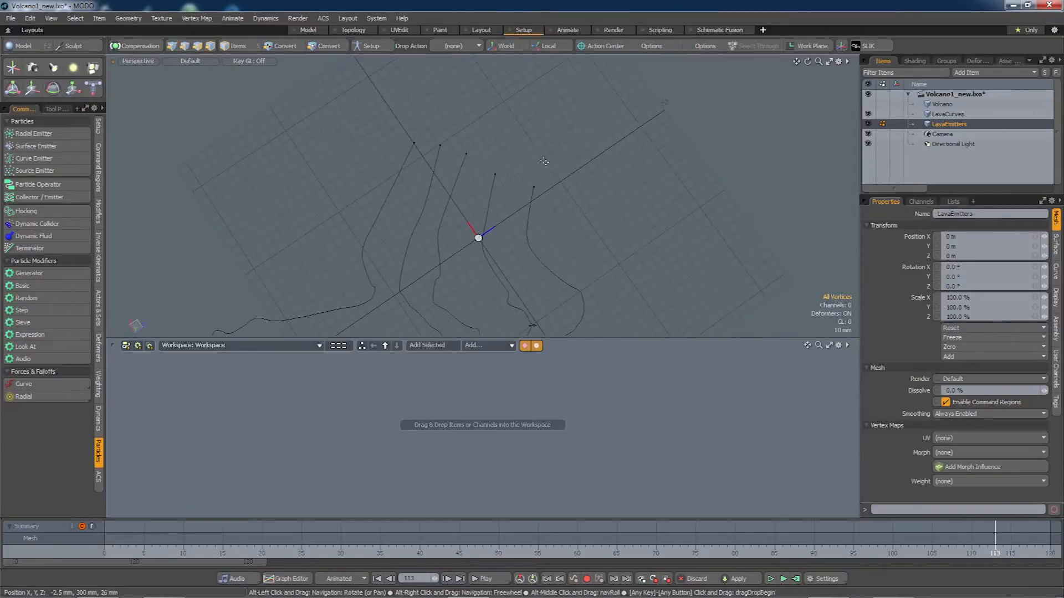
Restore the viewport display by re-enabling Make Inactive Same as Active and hiding the vertices of active meshes.
key(o)
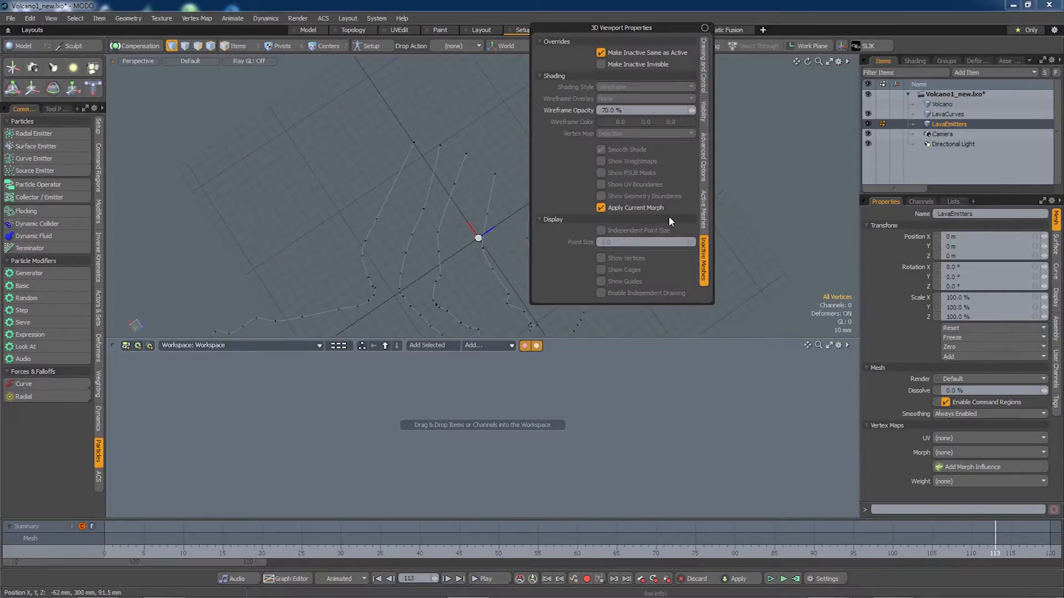
click(701, 221)
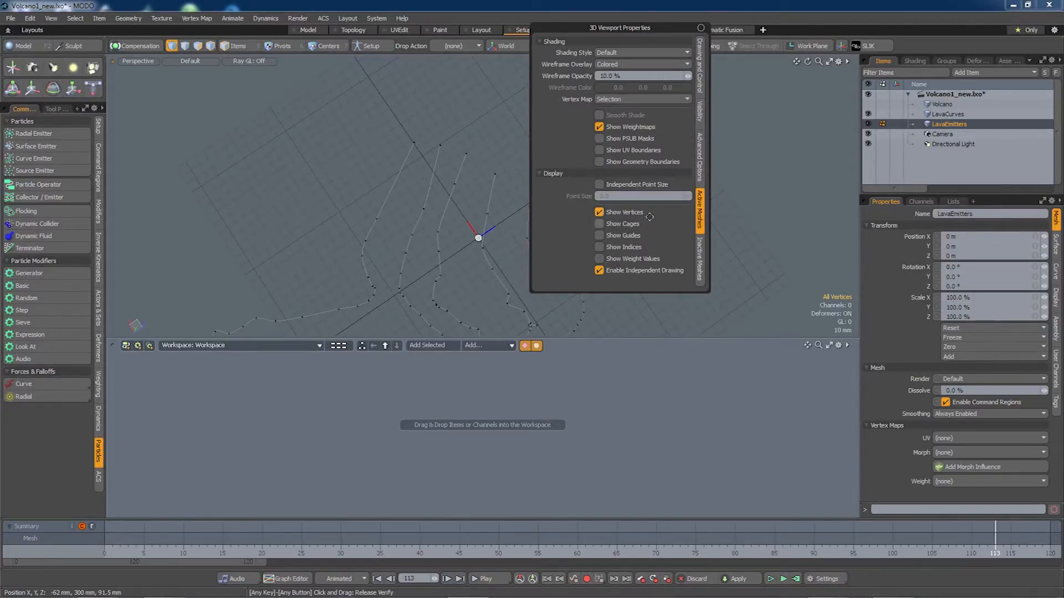
click(599, 213)
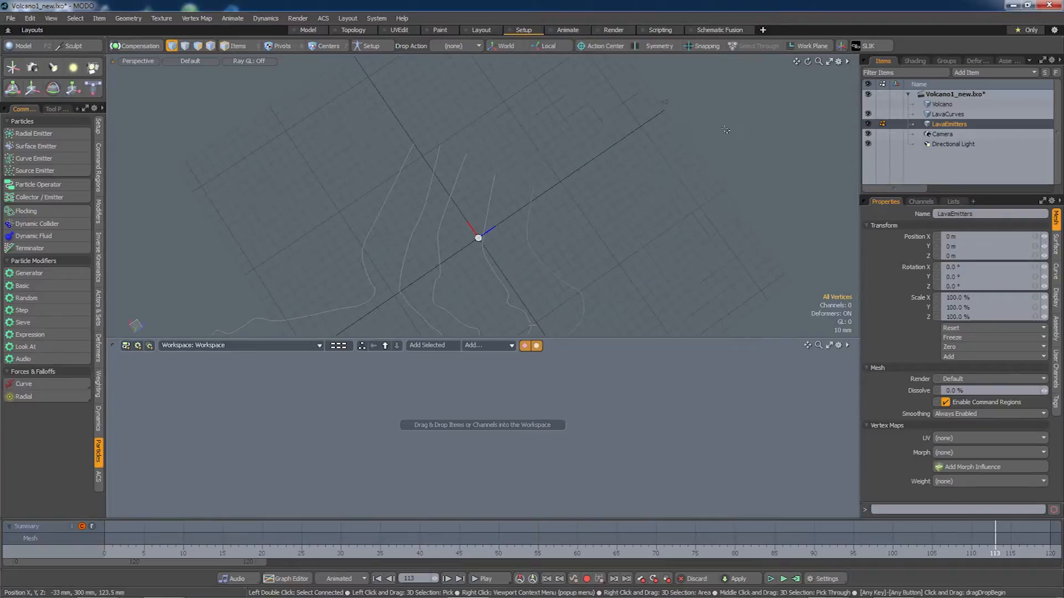
Unhide the Volcano mesh and add the LavaEmitters mesh to the schematic workspace.
alt+drag(543, 226, 566, 192)
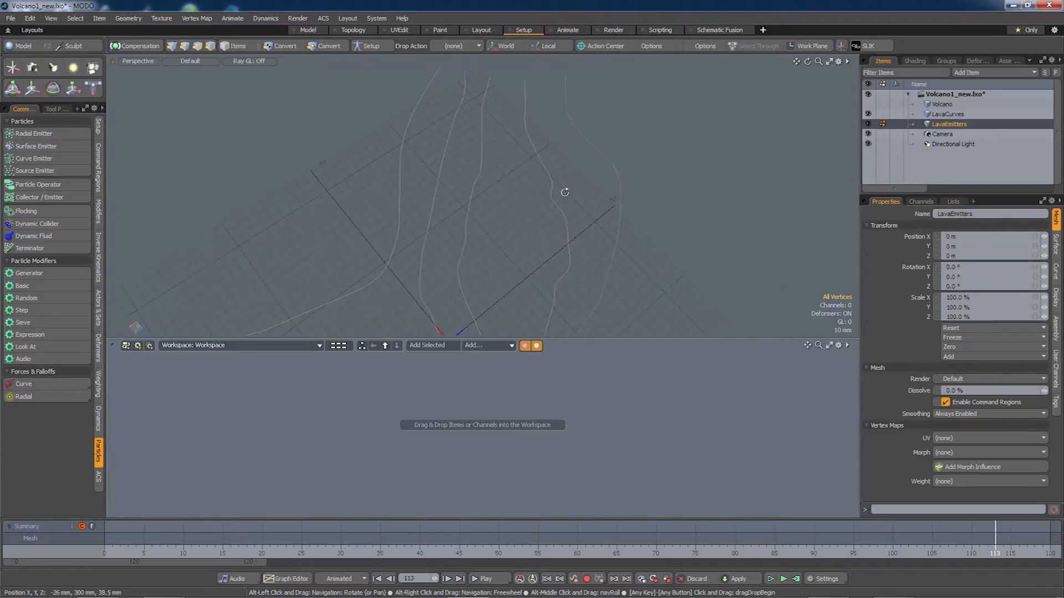
click(868, 104)
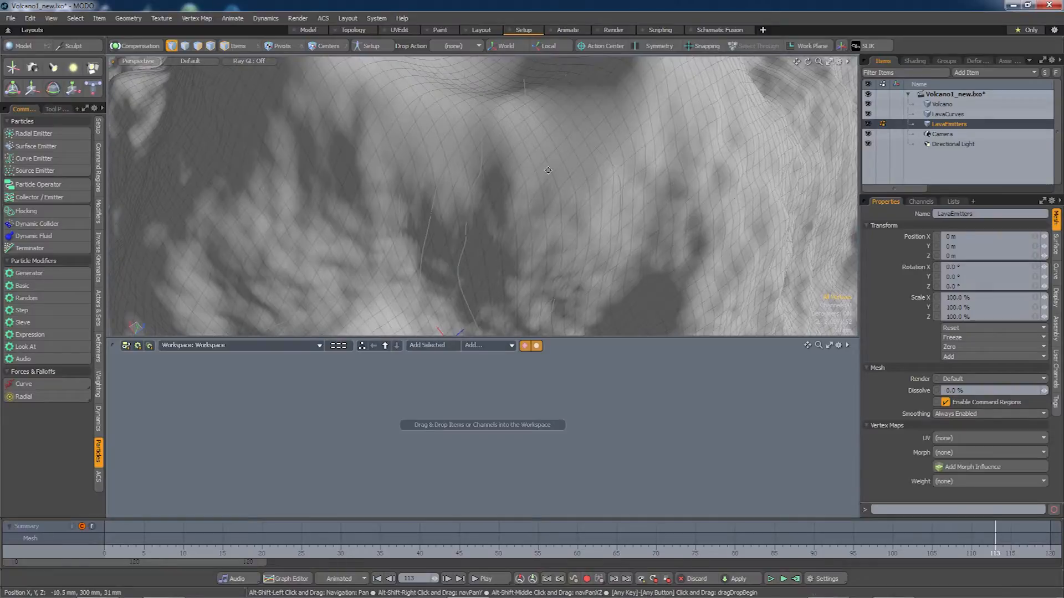
drag(871, 124, 271, 429)
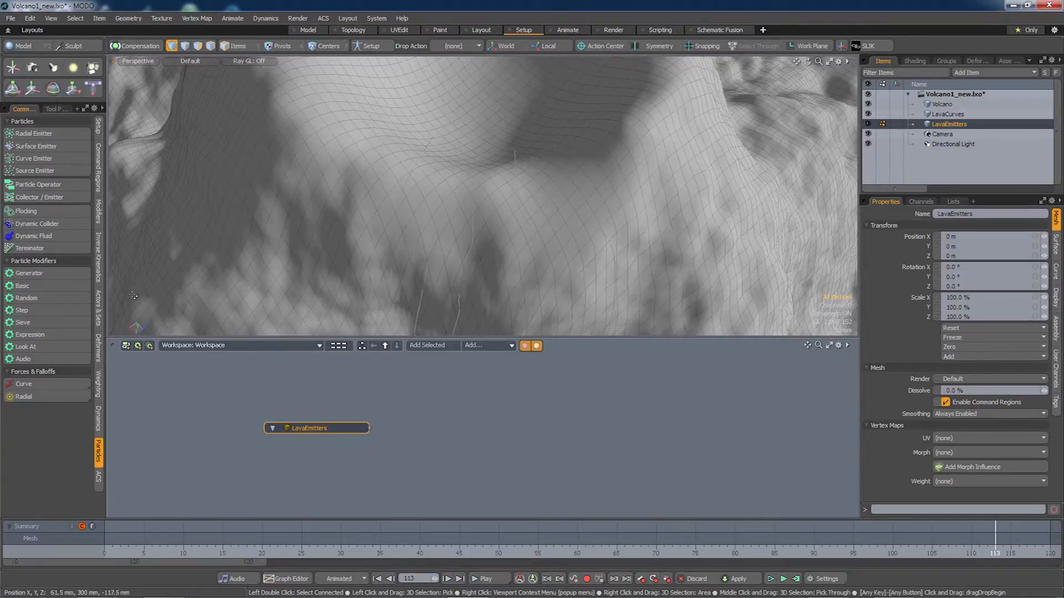
Create a Source Emitter from LavaEmitters and lay out its node and the linked Particle Simulation in the schematic.
click(50, 172)
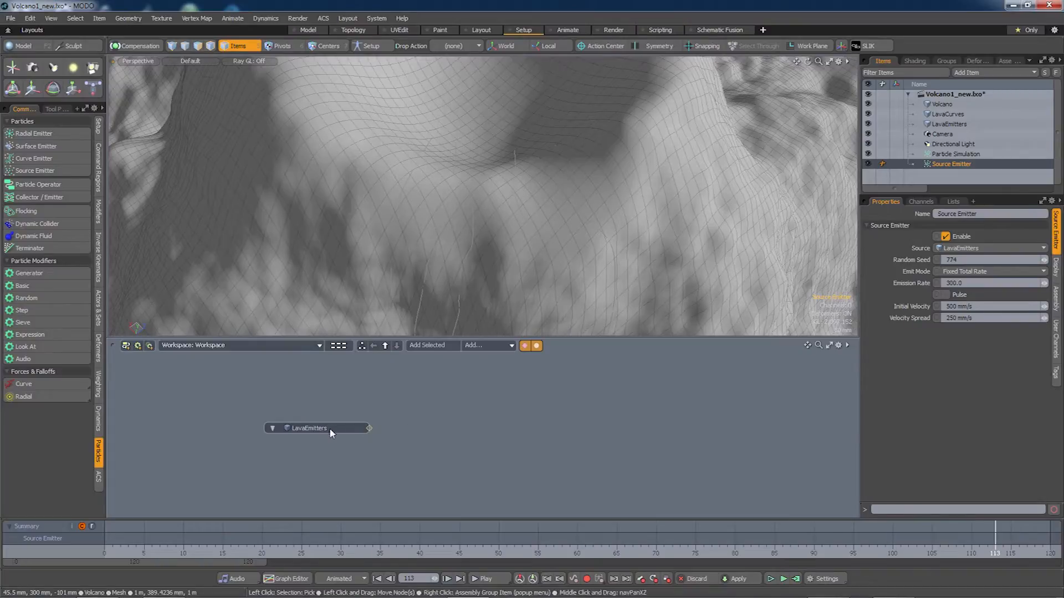
double_click(371, 428)
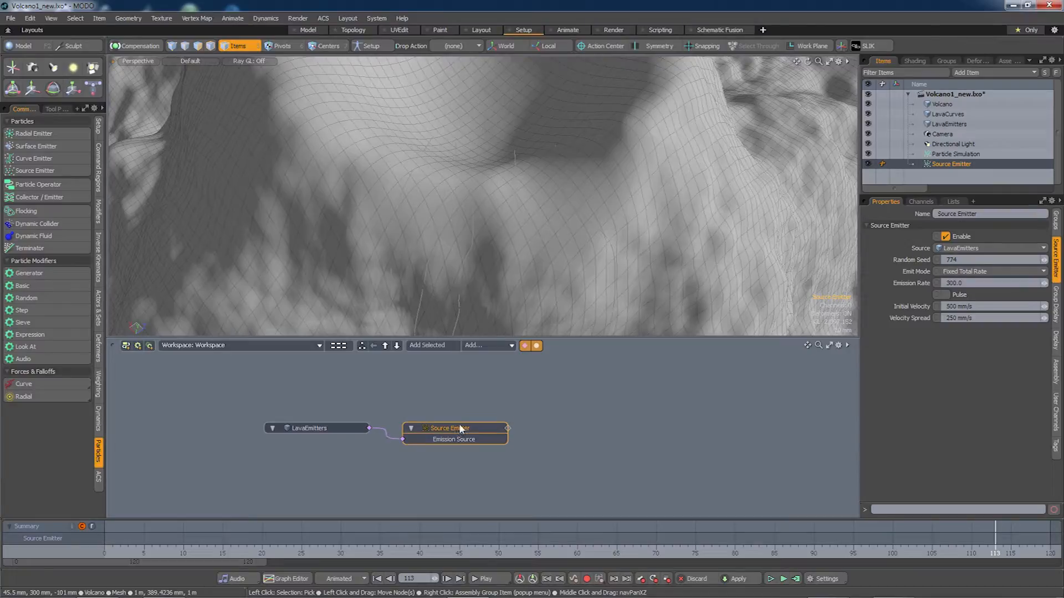
double_click(508, 428)
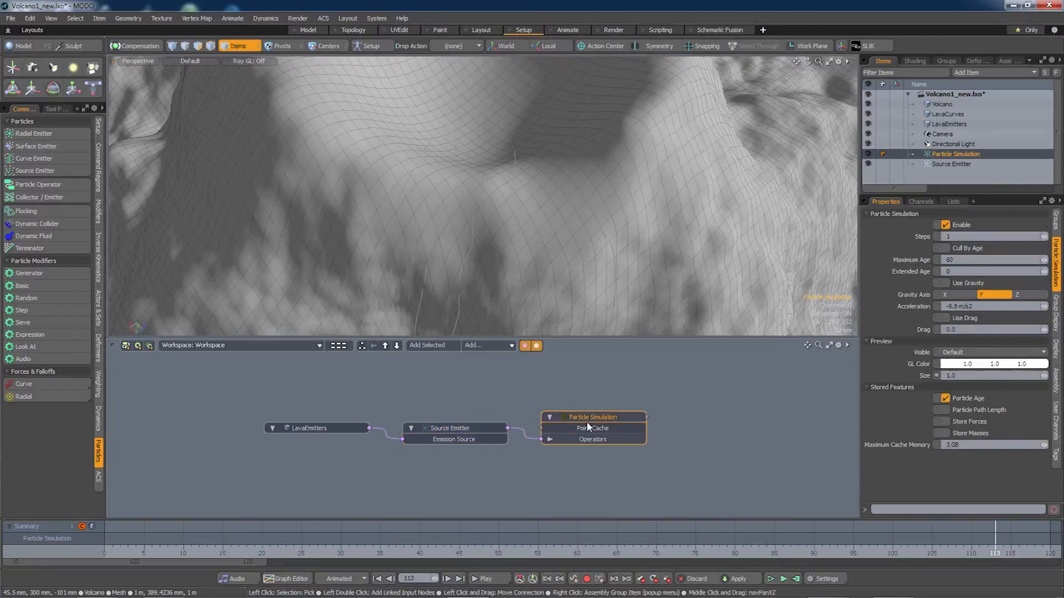
drag(592, 417, 612, 414)
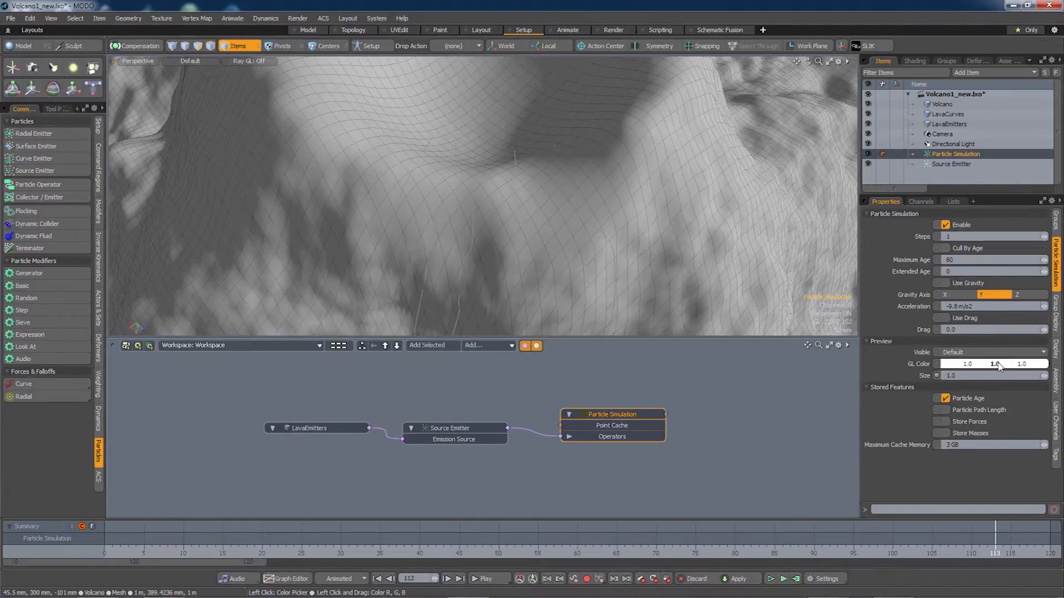
Set the Particle Simulation's GL color to pure red and its preview size to 5, and test-run the simulation.
drag(999, 368, 958, 369)
drag(1045, 367, 964, 369)
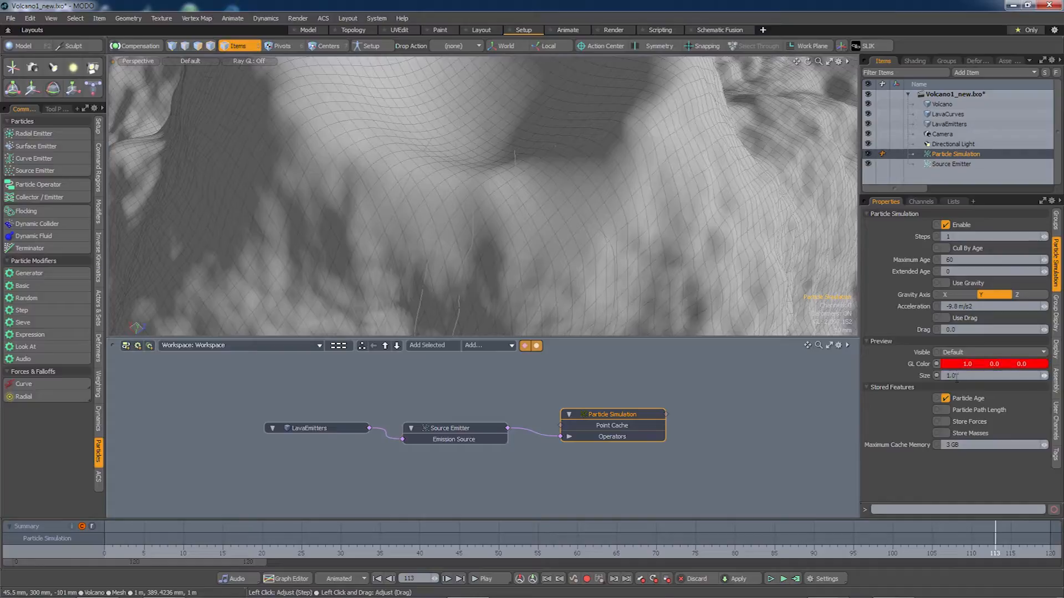
text(5)
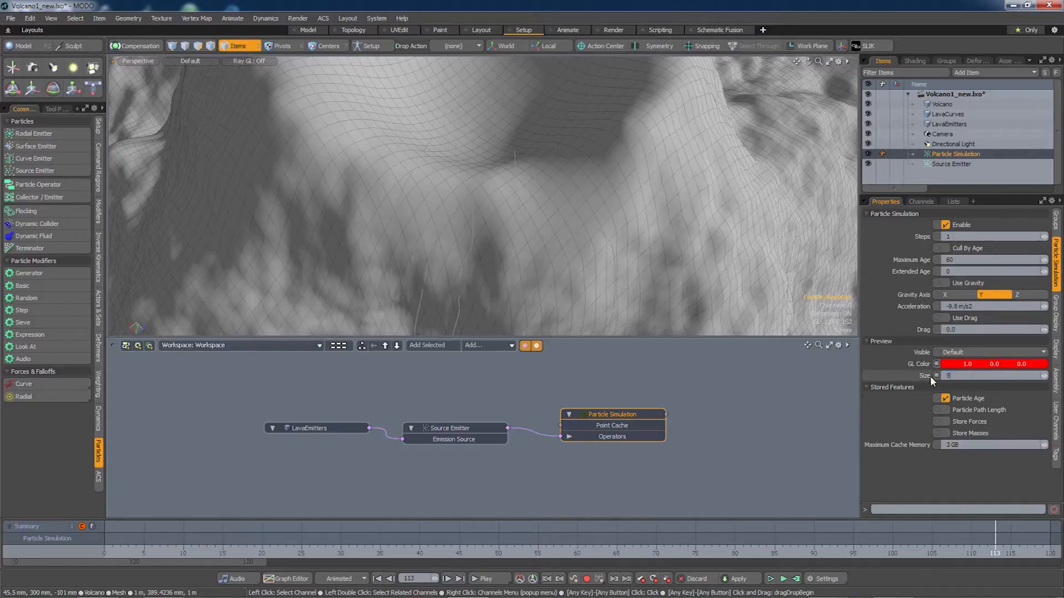
key(Tab)
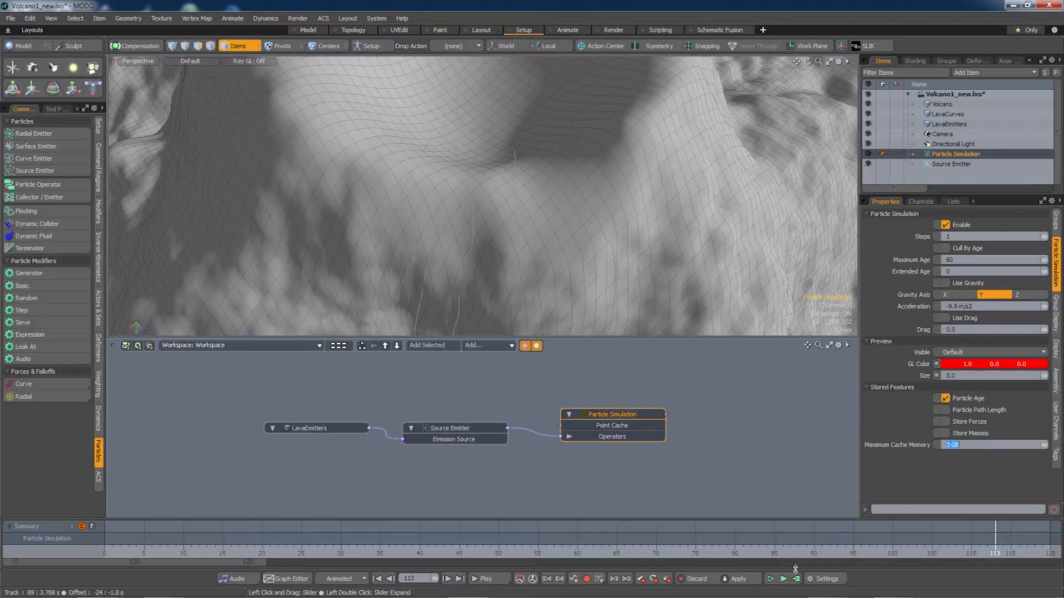
click(770, 579)
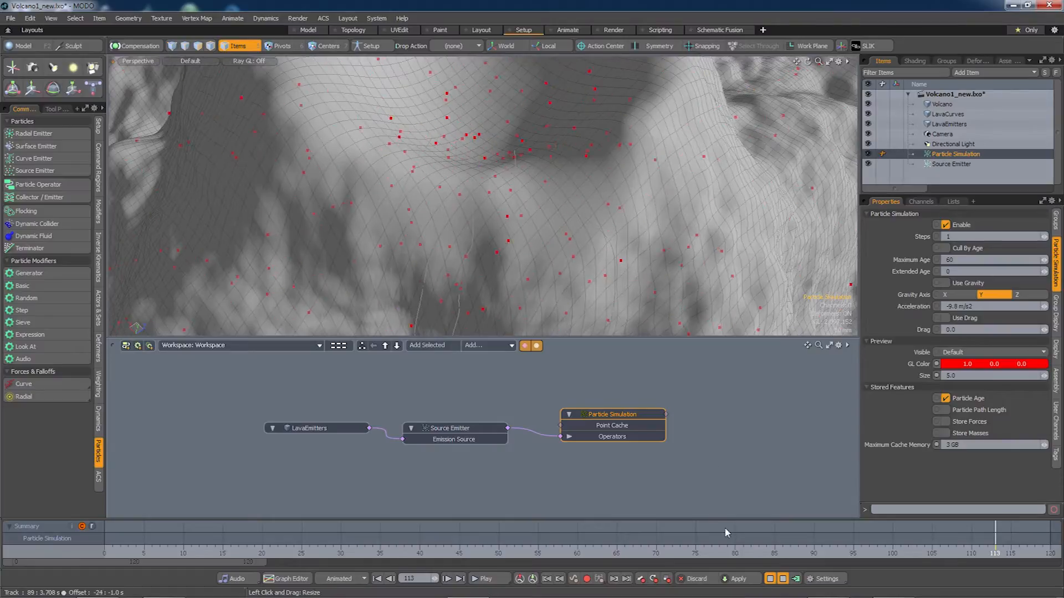
click(771, 579)
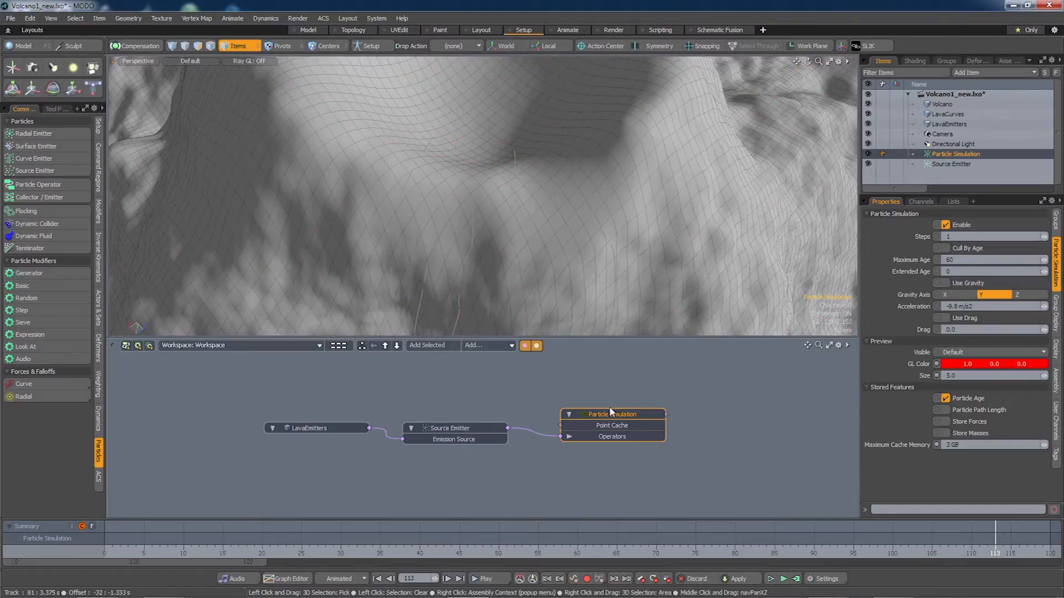
Add a Curve Force to the Particle Simulation, place its node above the Source Emitter, and test-run the simulation.
alt+drag(534, 364, 521, 395)
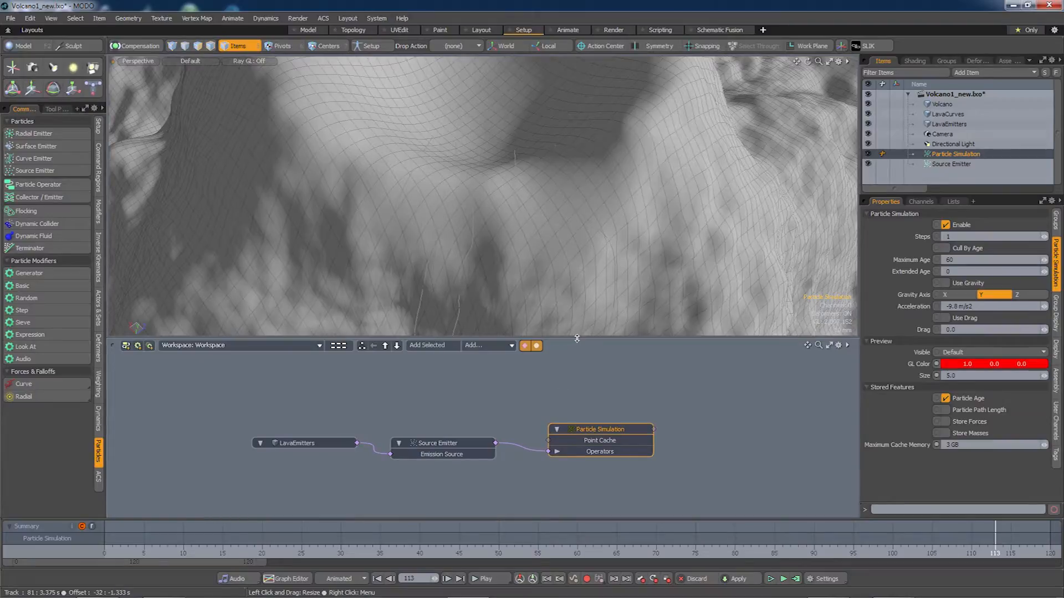
drag(576, 339, 582, 330)
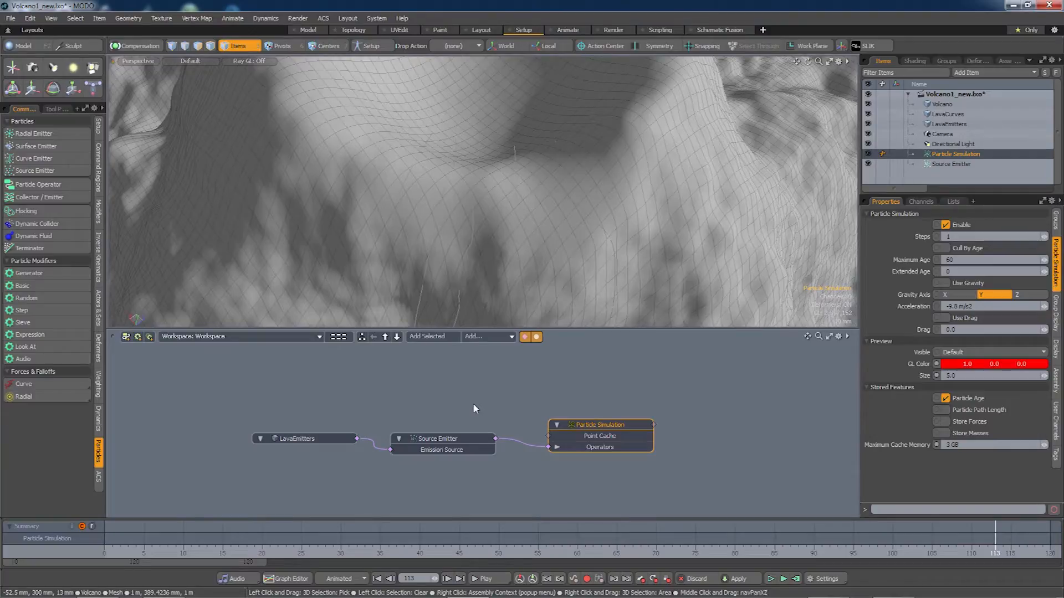
alt+drag(517, 279, 515, 236)
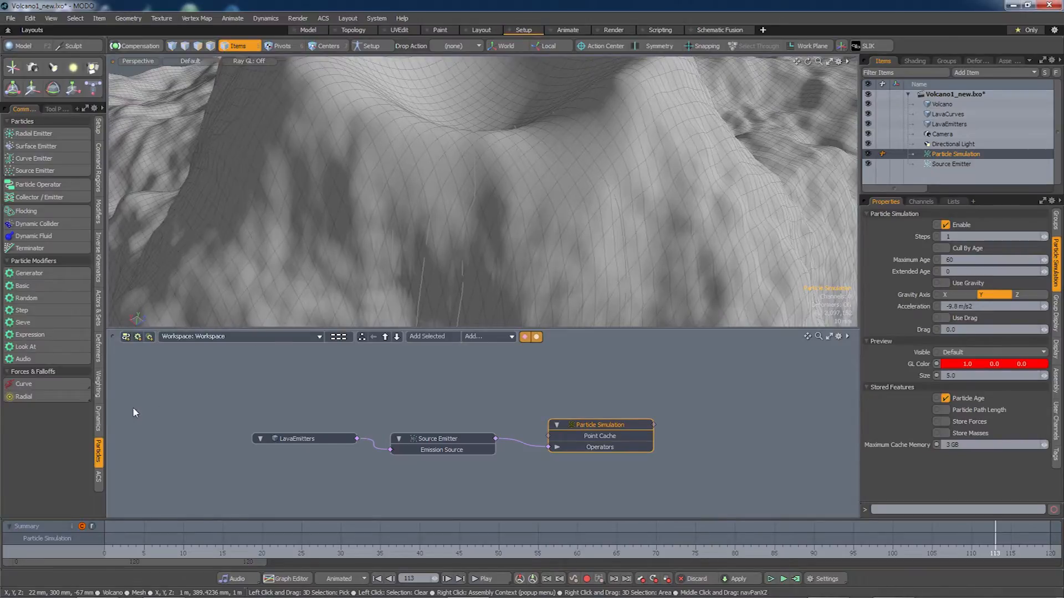
click(49, 382)
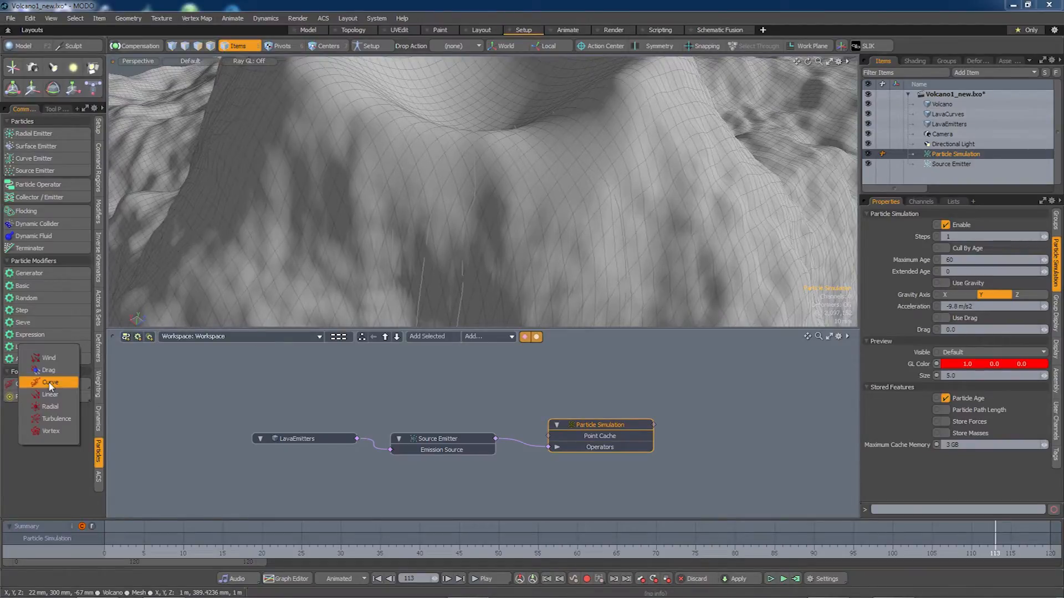
click(50, 383)
click(491, 438)
drag(485, 433, 471, 382)
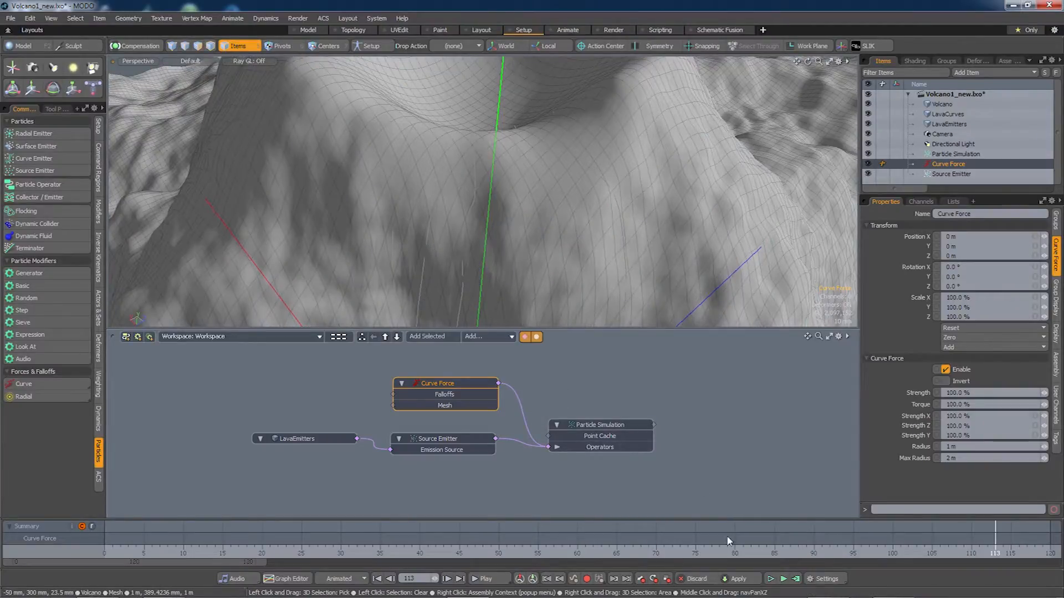
click(770, 579)
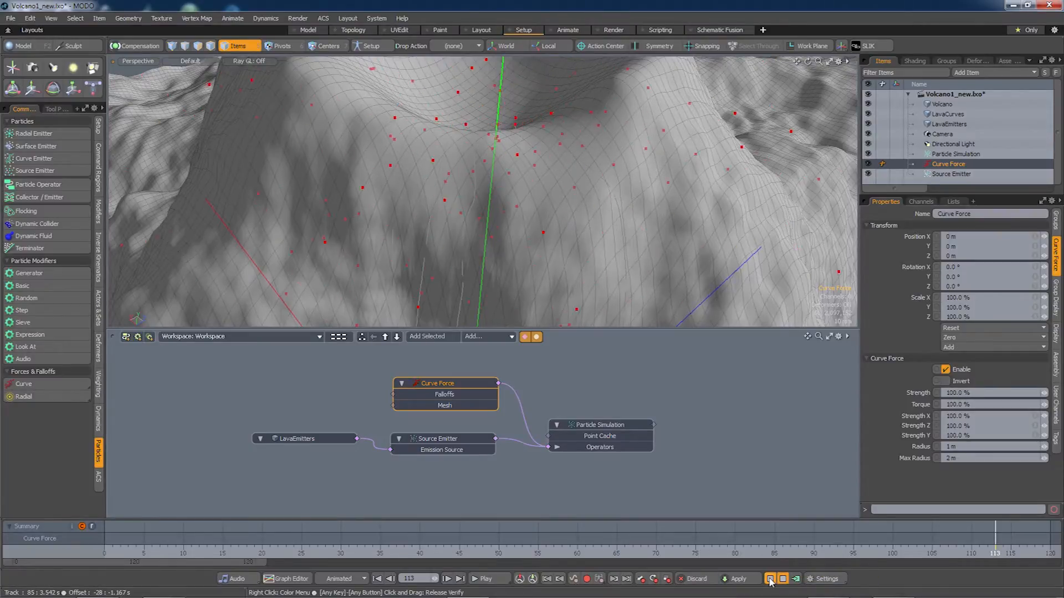
click(770, 579)
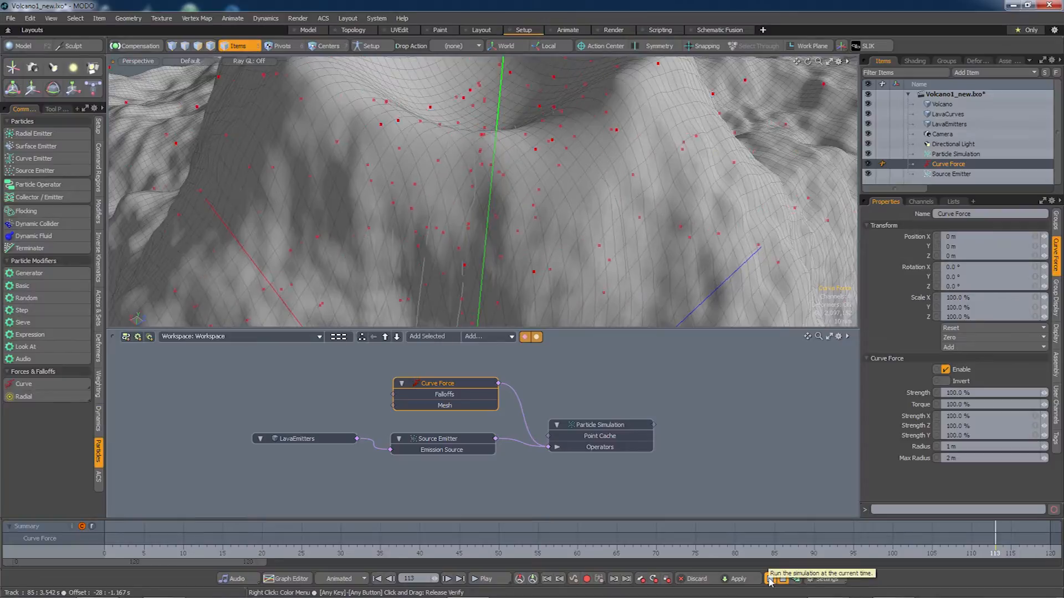
Set the Source Emitter's initial velocity to 30 mm/s and its velocity spread to 100 um/s.
click(467, 440)
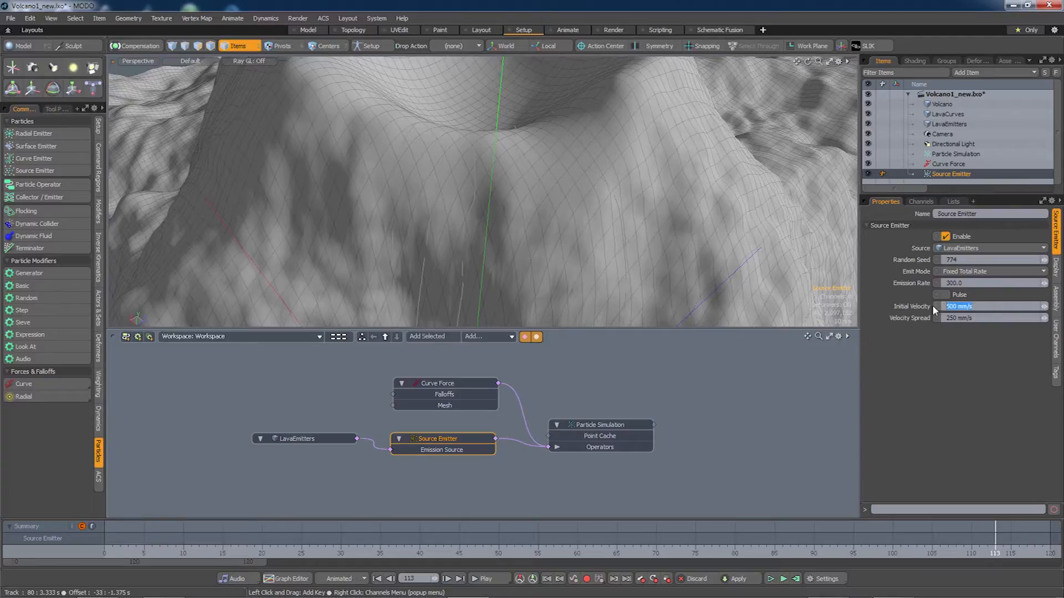
text(3)
key(Tab)
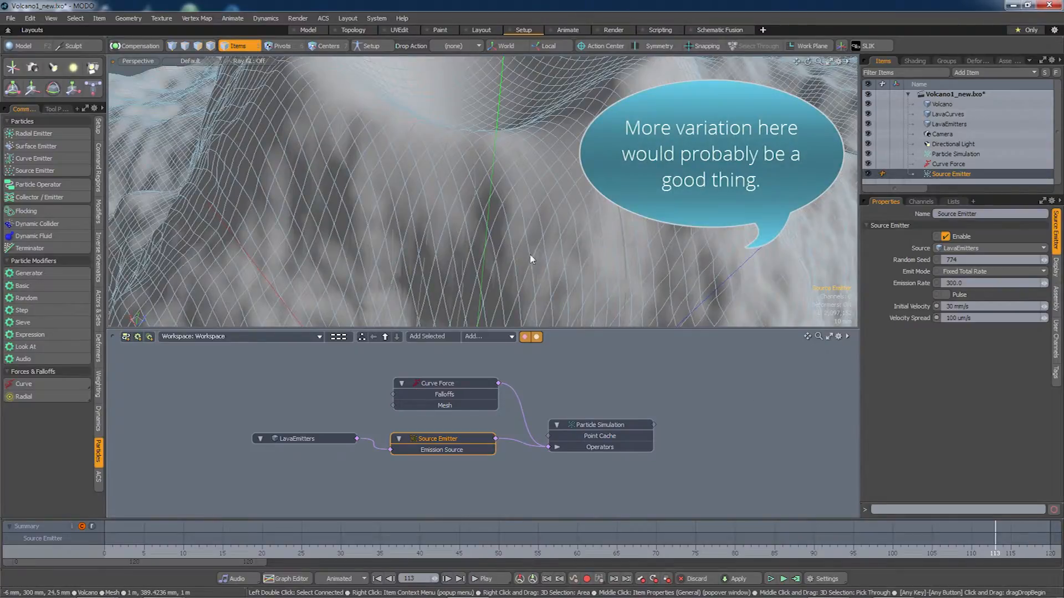
Run the particle simulation with the whole volcano in view to examine the slower emission, and stop it.
scroll(530, 263, down, 3)
alt+drag(530, 264, 547, 225)
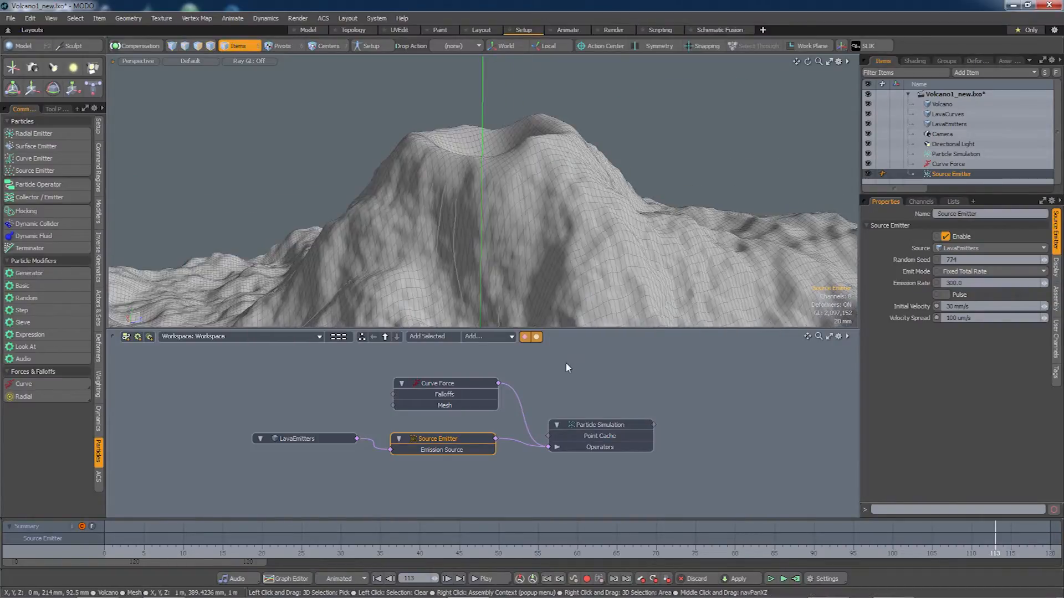
alt+drag(529, 266, 523, 361)
mouse_move(522, 222)
alt+mouse_down()
mouse_move(516, 266)
mouse_move(476, 215)
alt+mouse_up()
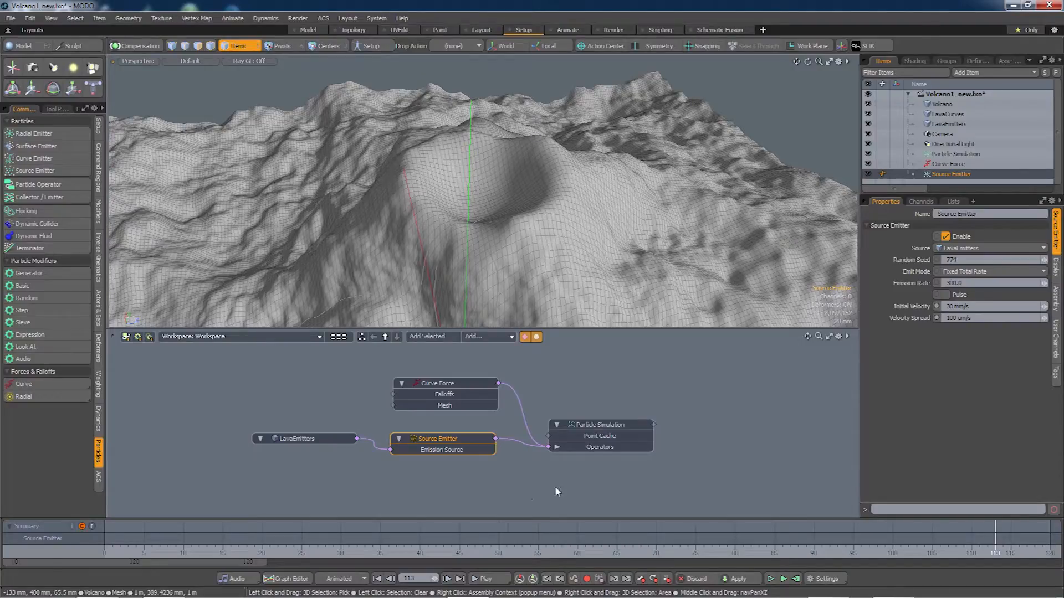
click(769, 579)
click(769, 579)
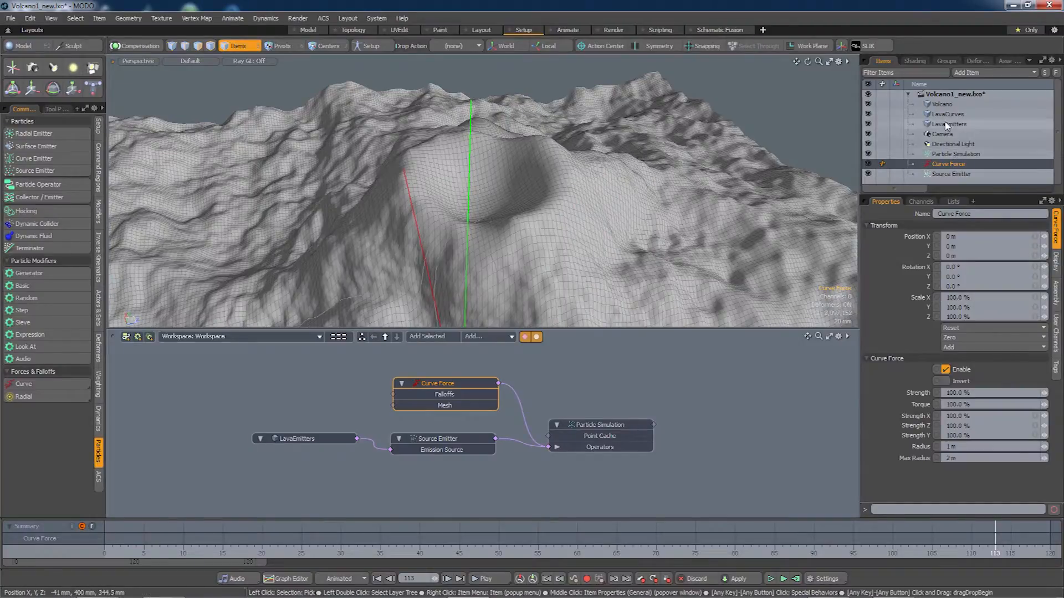
Connect LavaCurves to the Curve Force's Mesh input and run the simulation to examine the flow down the slopes.
drag(949, 117, 393, 405)
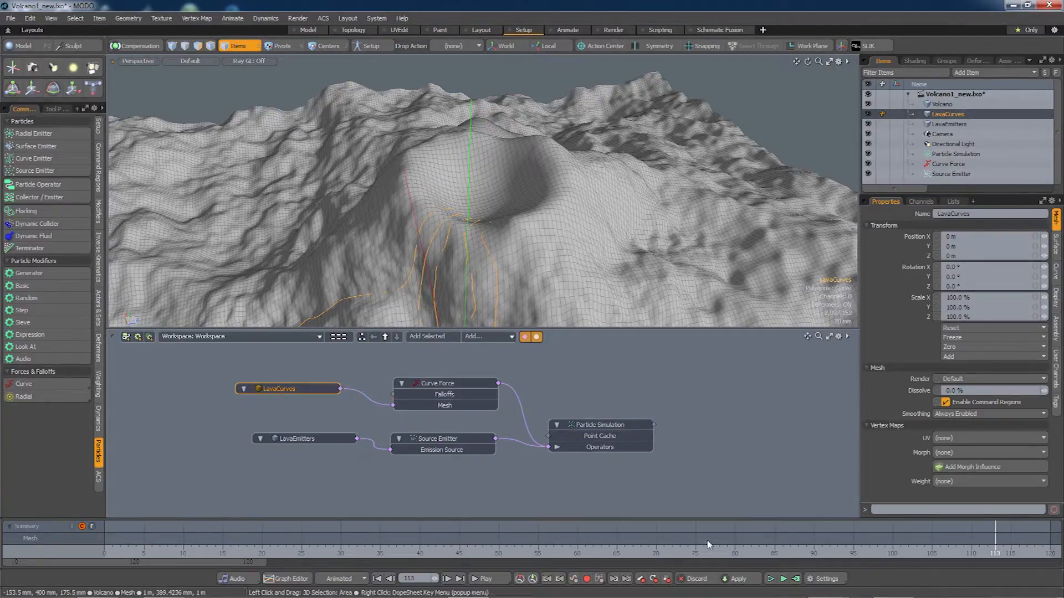
click(770, 579)
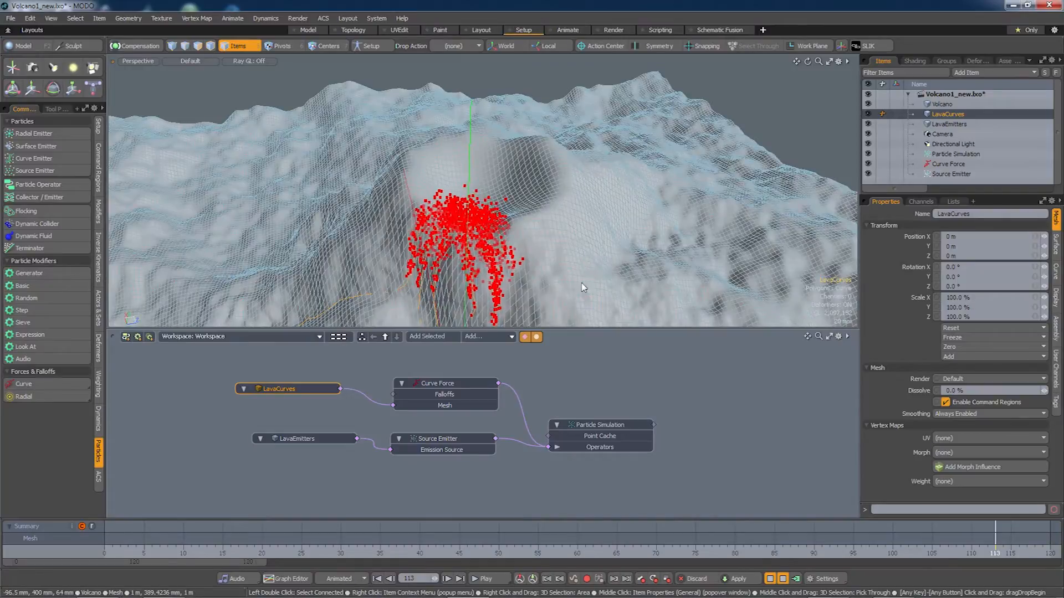
alt+drag(543, 287, 598, 283)
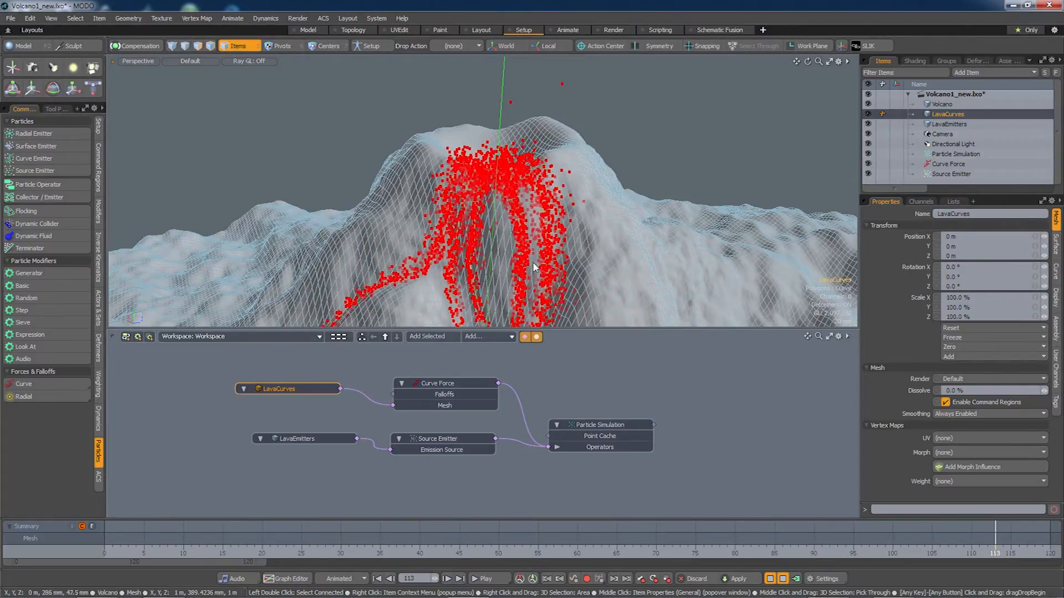
alt+drag(535, 267, 530, 246)
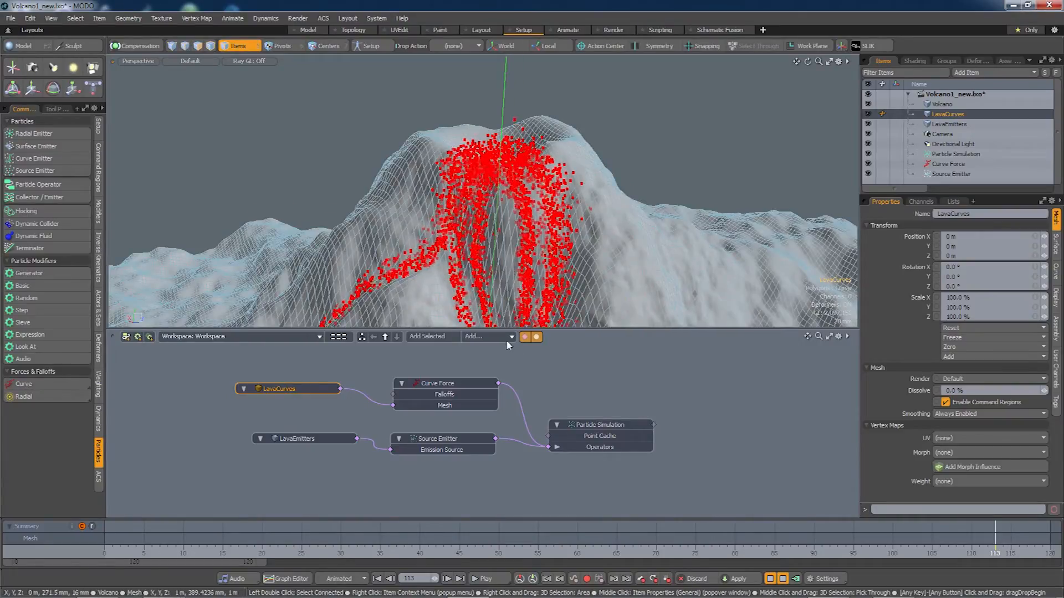
Set the Source Emitter's emission rate to 200 and rerun the particle simulation to examine the flow down the slopes.
click(782, 578)
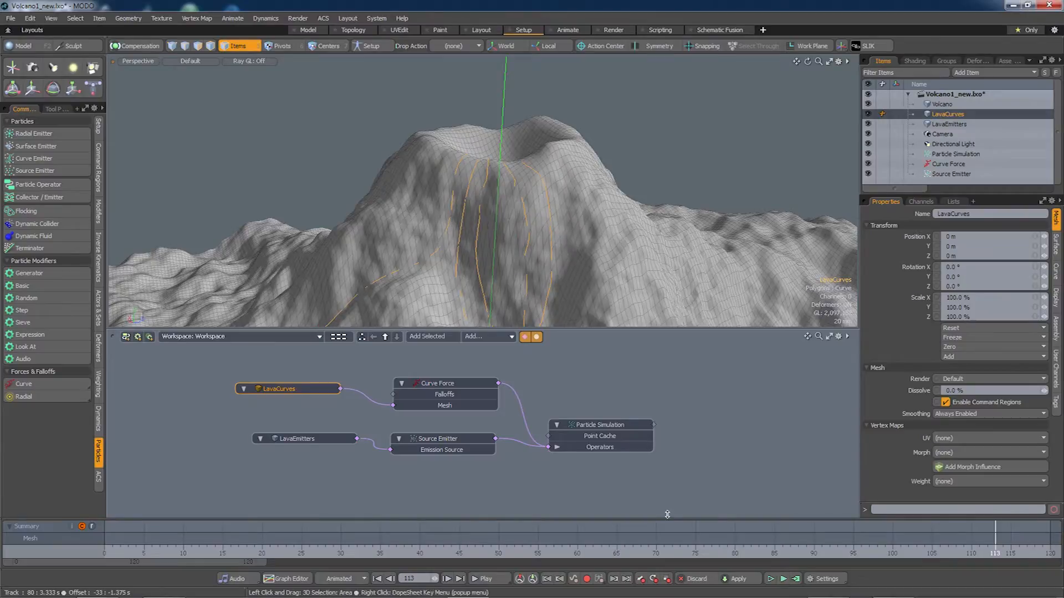
click(460, 446)
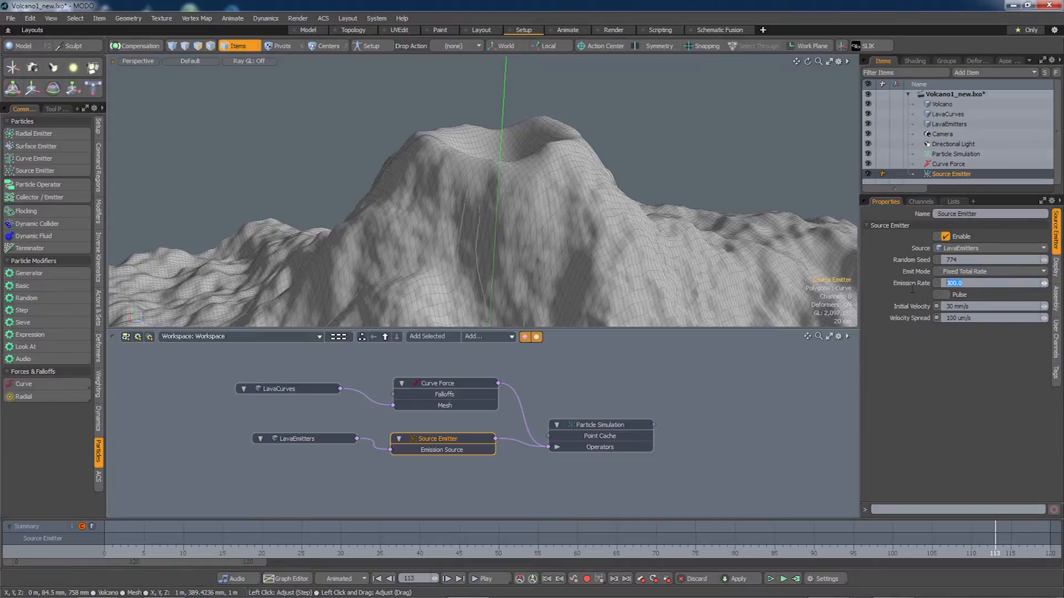
click(771, 579)
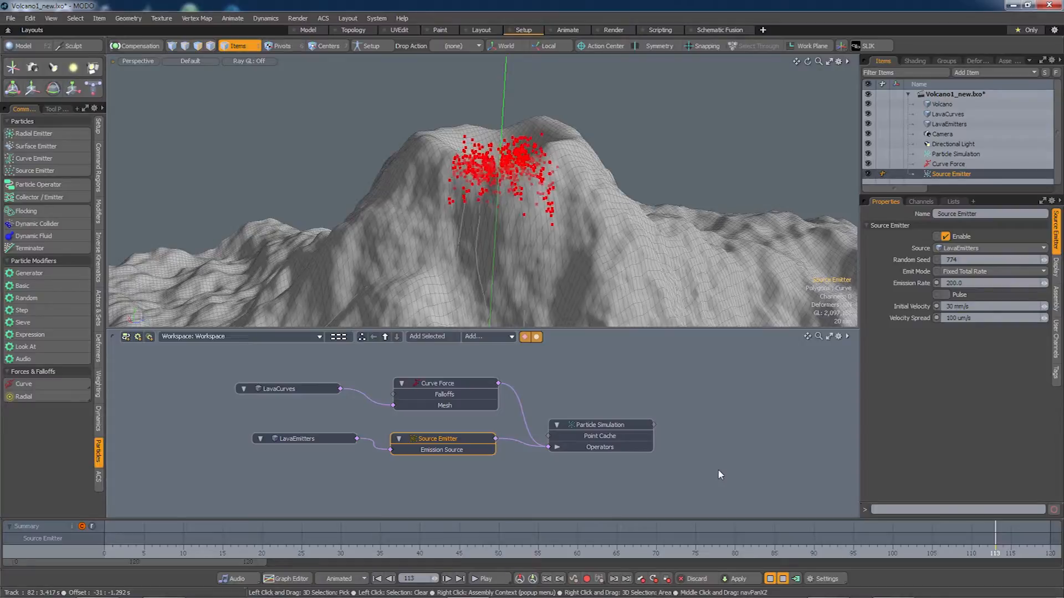
mouse_move(570, 292)
alt+mouse_down()
mouse_move(570, 250)
mouse_move(538, 208)
alt+mouse_up()
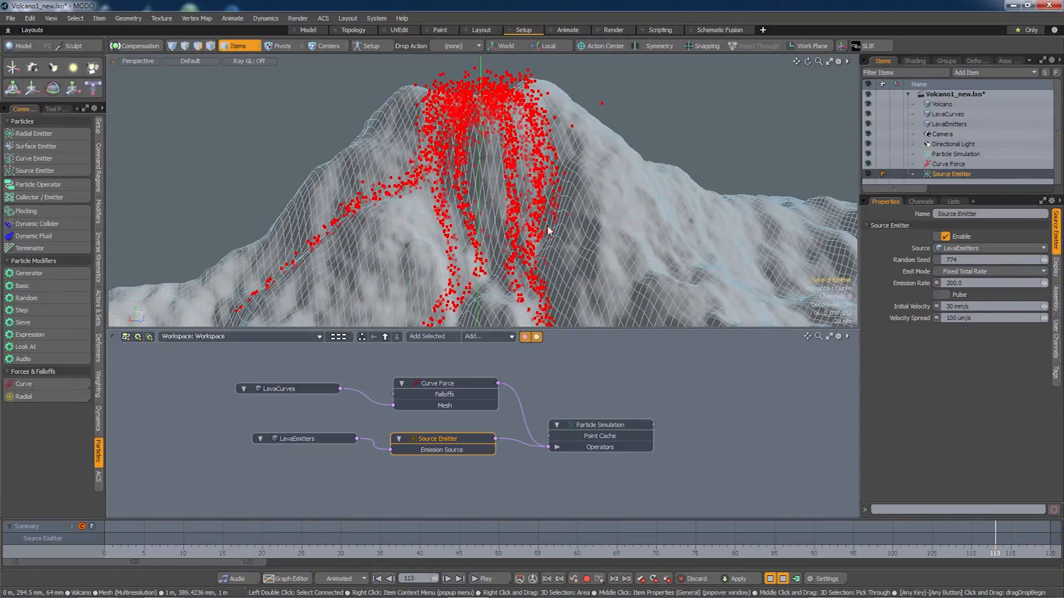
Add a Blob volume item to the scene and set its radius to 13 mm.
drag(632, 424, 620, 406)
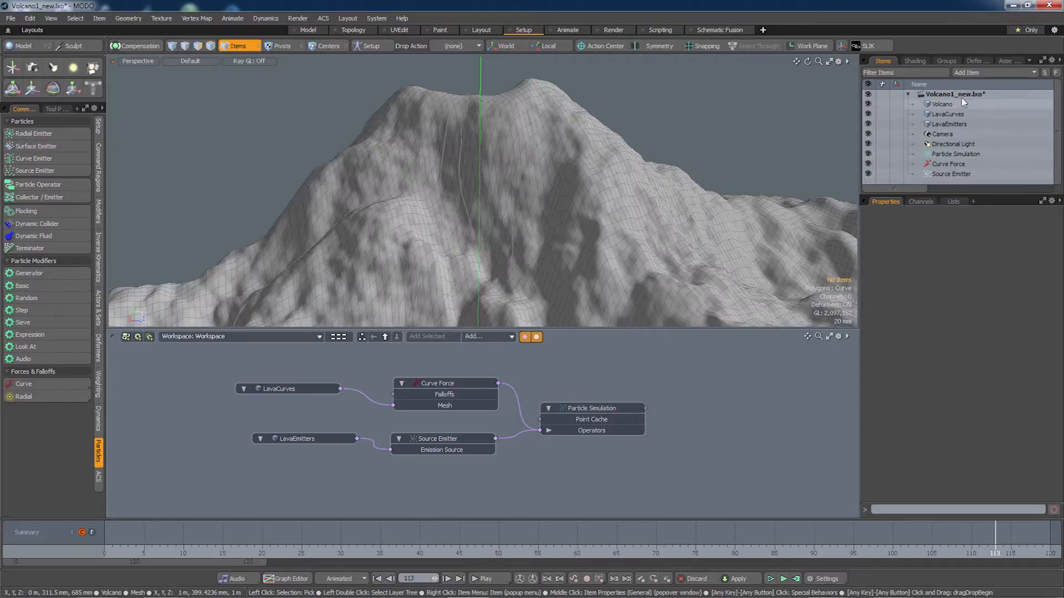
click(992, 71)
mouse_move(994, 181)
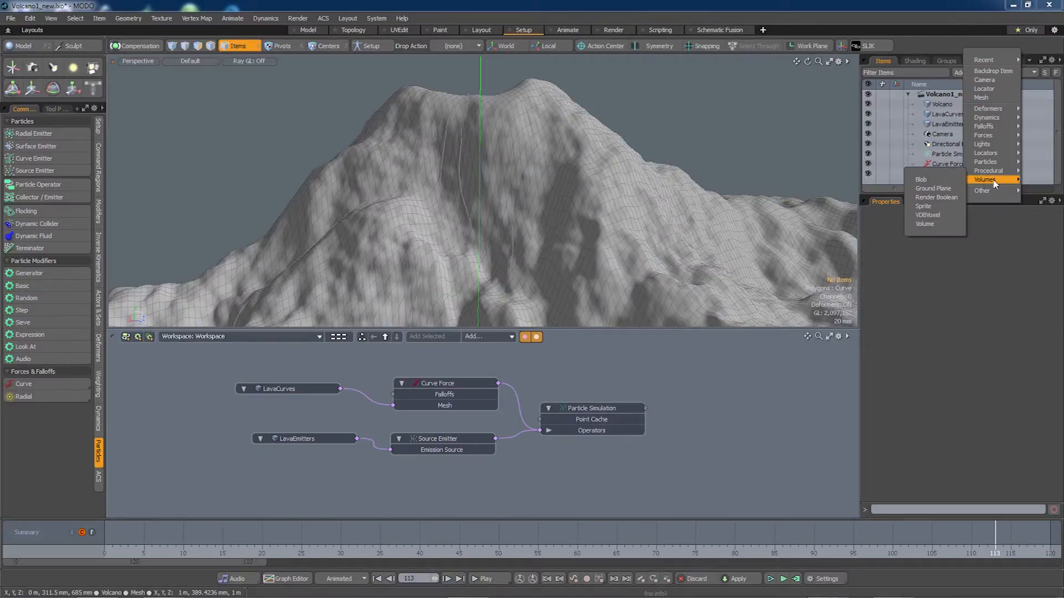
click(941, 180)
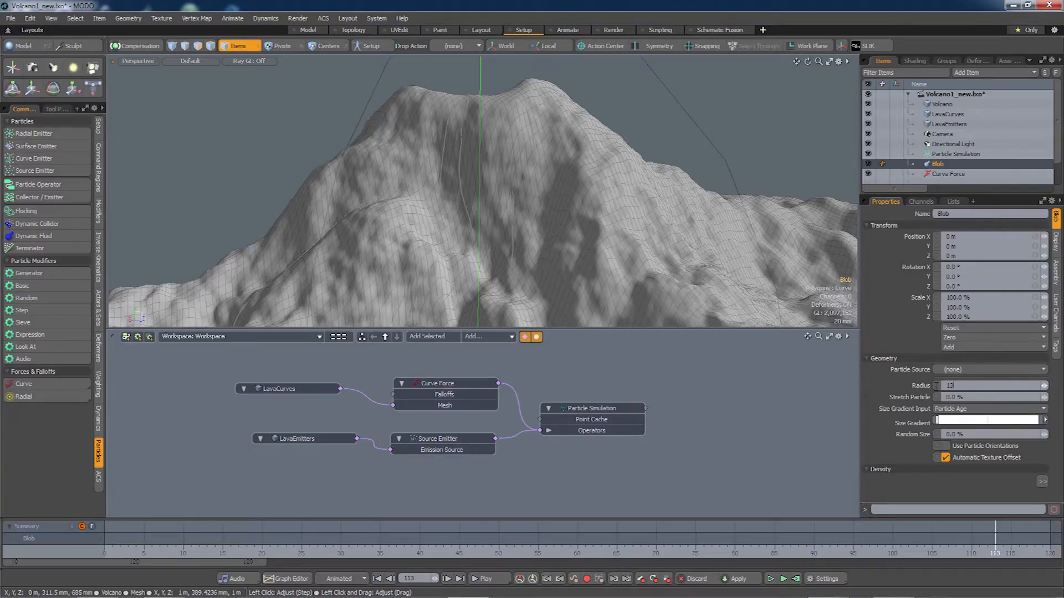
key(Tab)
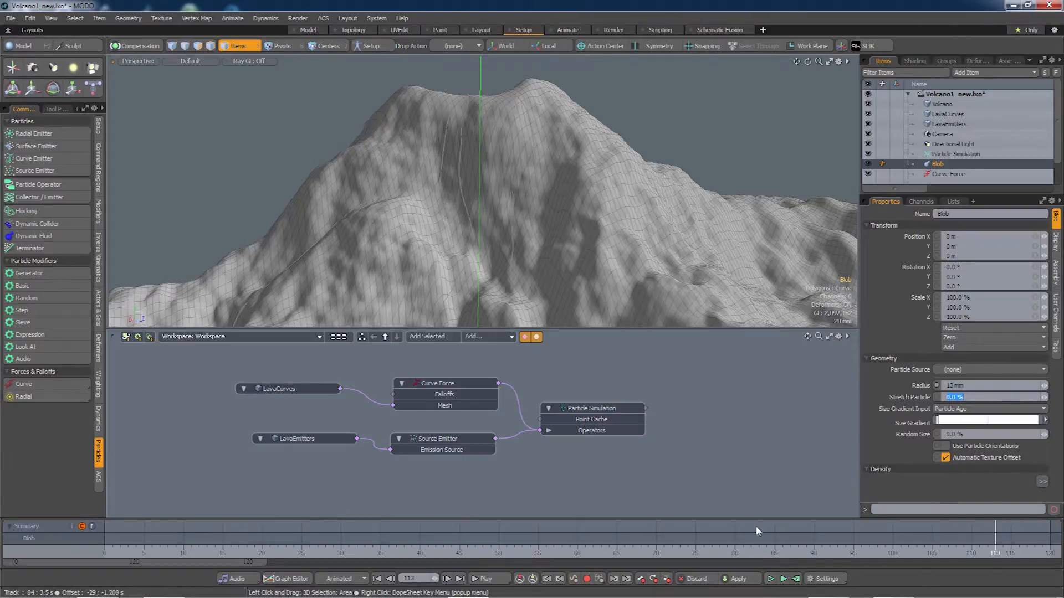
Compute the simulation from frame 0 to 120 and connect the Particle Simulation to the Blob's Particle Source input.
click(795, 580)
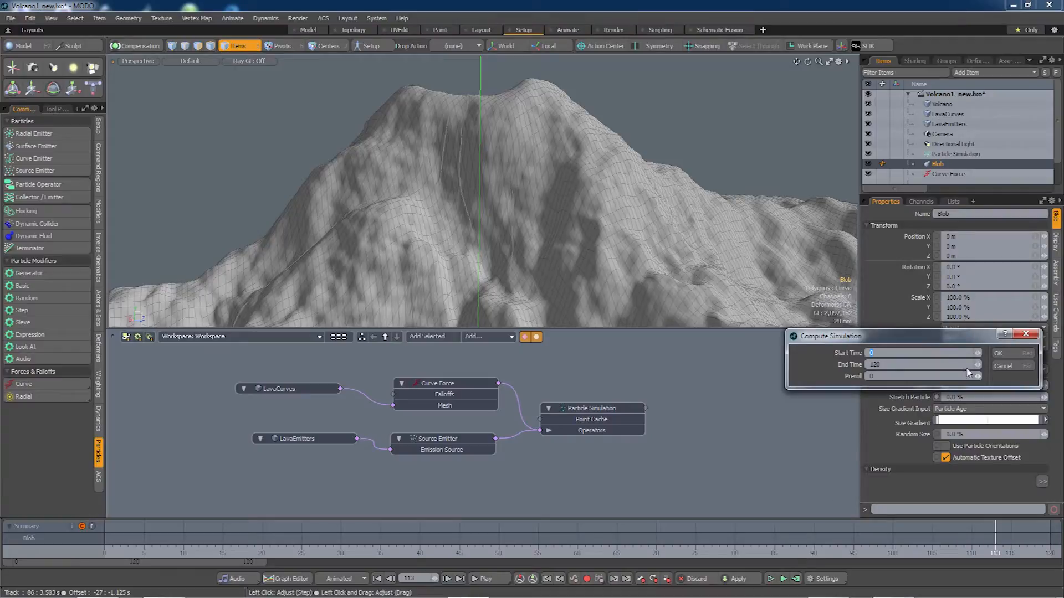
click(1001, 353)
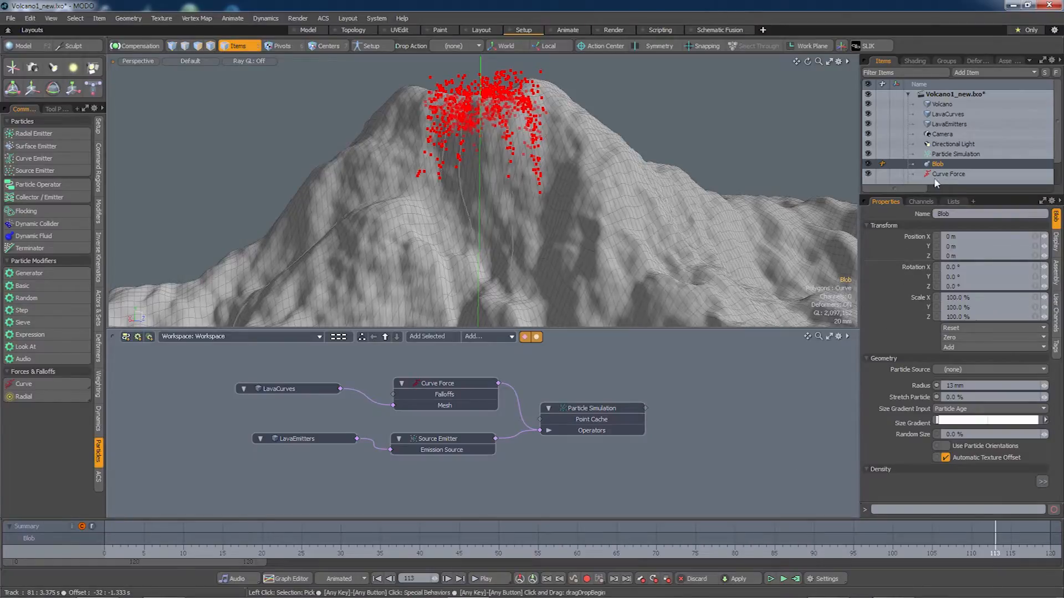
drag(803, 279, 740, 423)
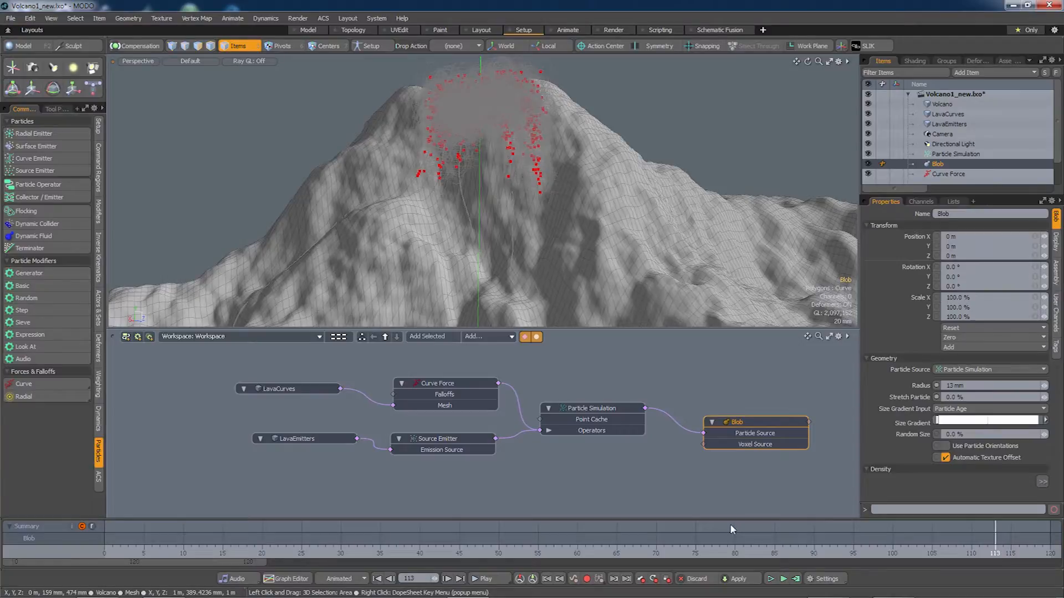
Open a render preview and frame the volcano's summit to examine the blob lava on the upper slopes.
key(F8)
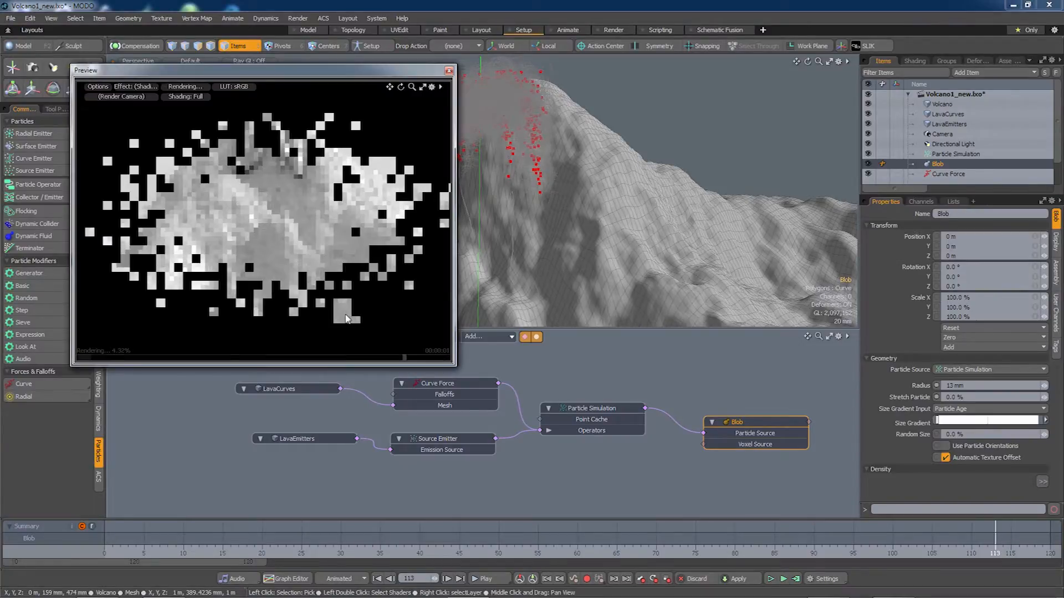
key(alt)
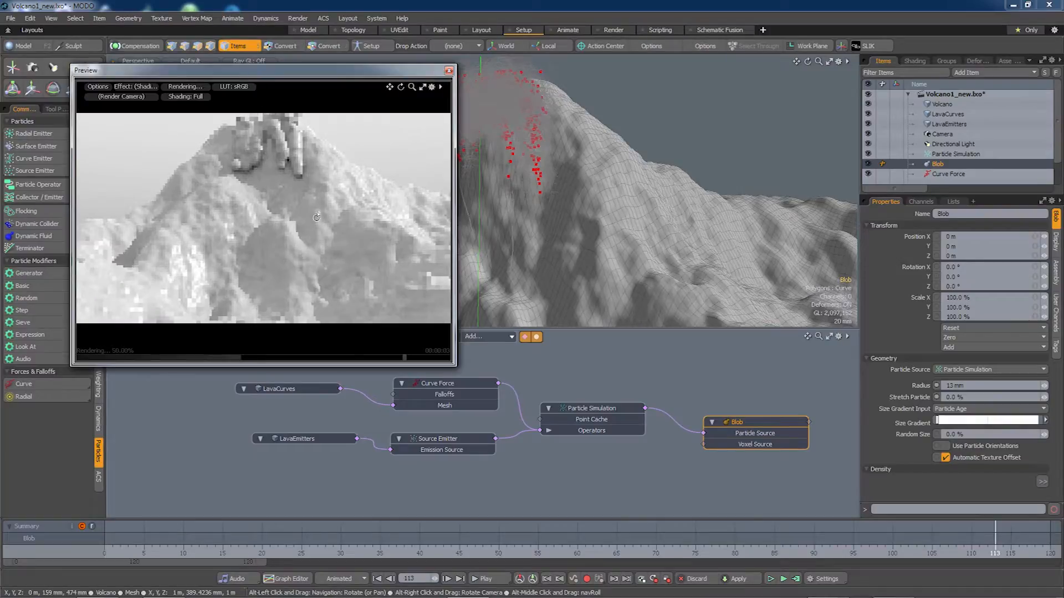
alt+drag(317, 218, 304, 249)
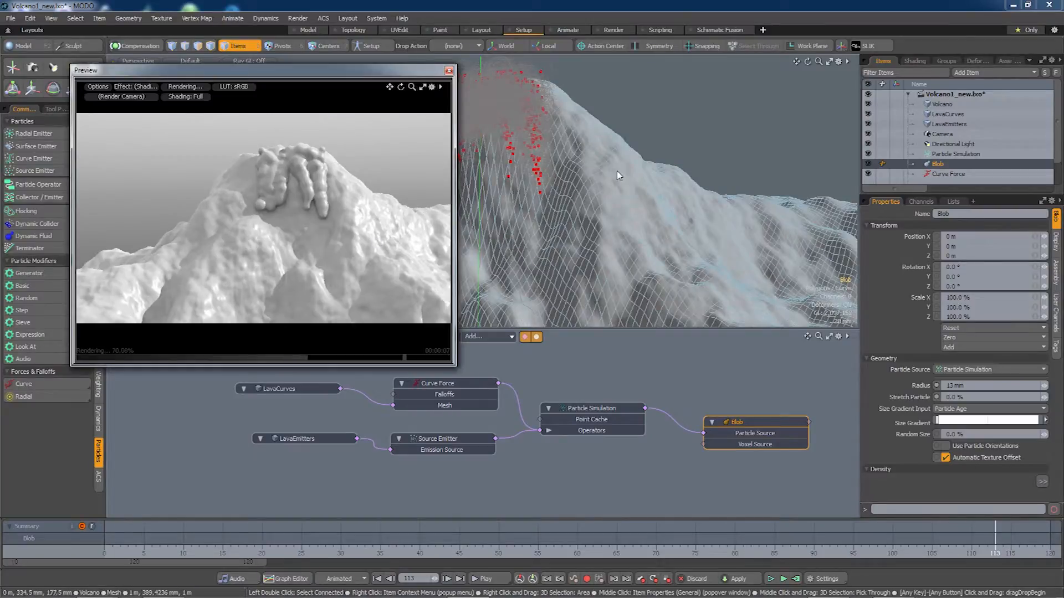
Create an item mask for the Blob and show it in the Shader Tree.
click(936, 164)
right_click(936, 165)
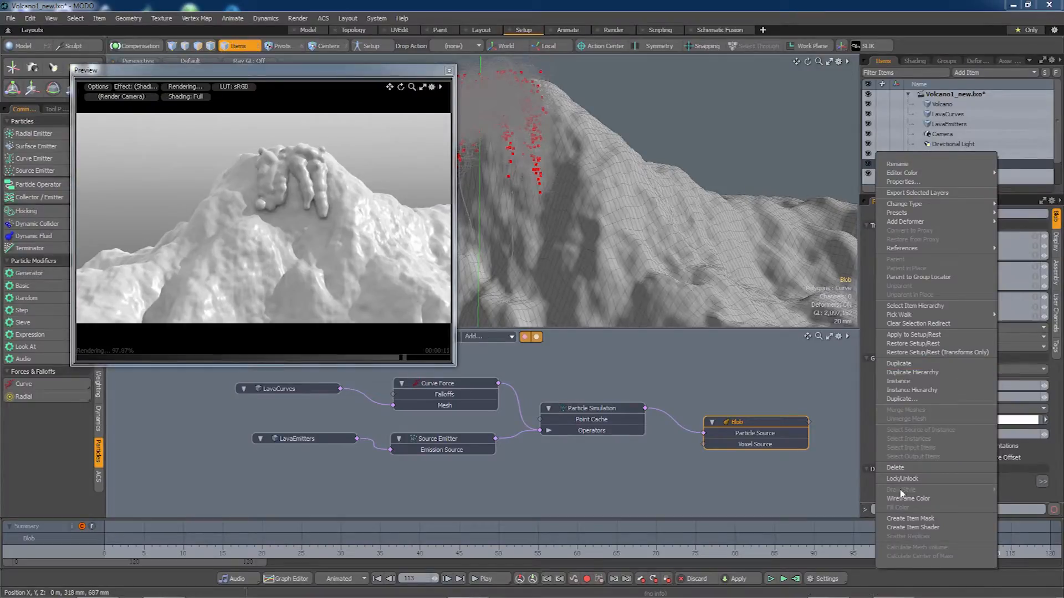
click(901, 518)
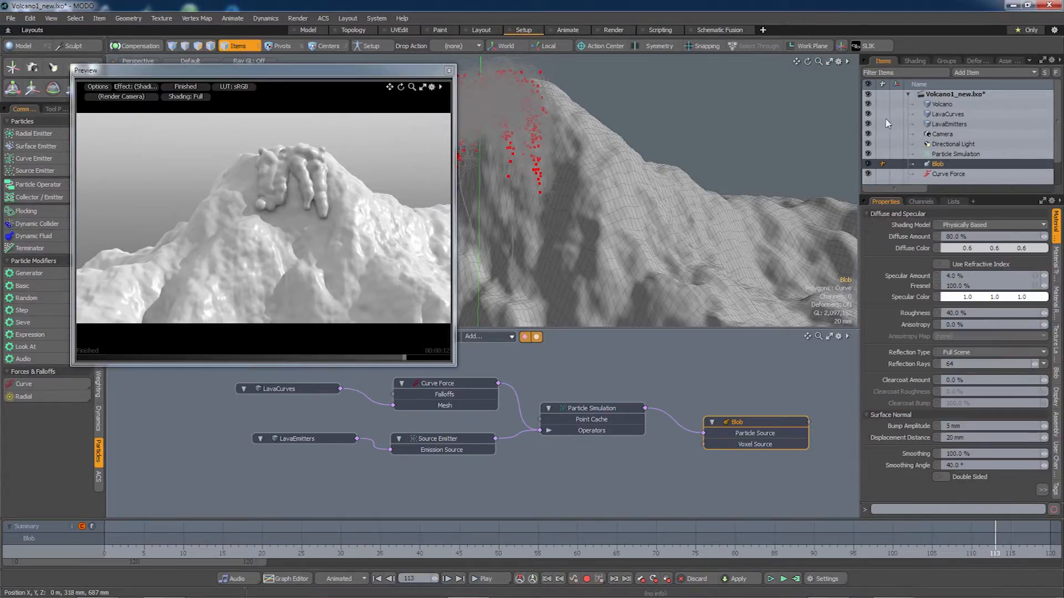
click(915, 62)
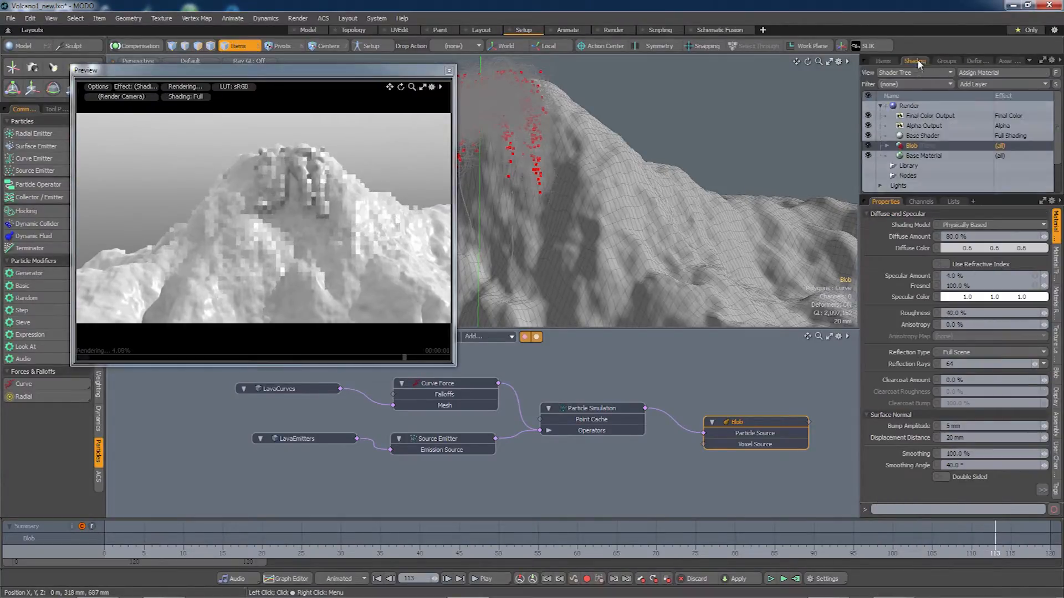
Give the Blob's material a red 0.6, 0.0, 0.0 diffuse color with 0% specular and Fresnel, and check it at another frame.
click(886, 147)
click(920, 155)
drag(996, 249, 947, 251)
drag(1029, 251, 986, 252)
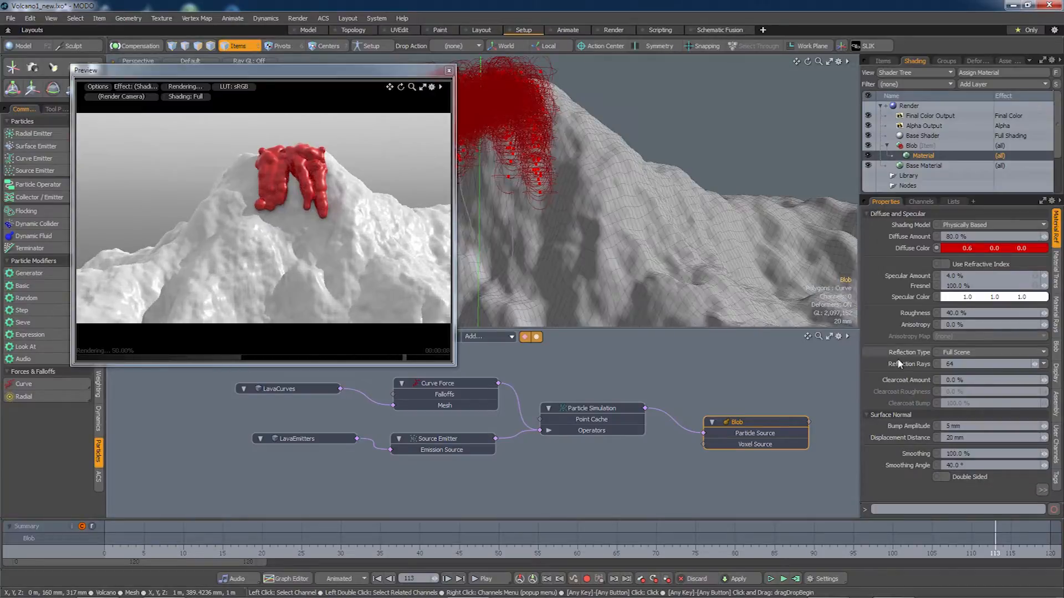
drag(1044, 276, 1028, 286)
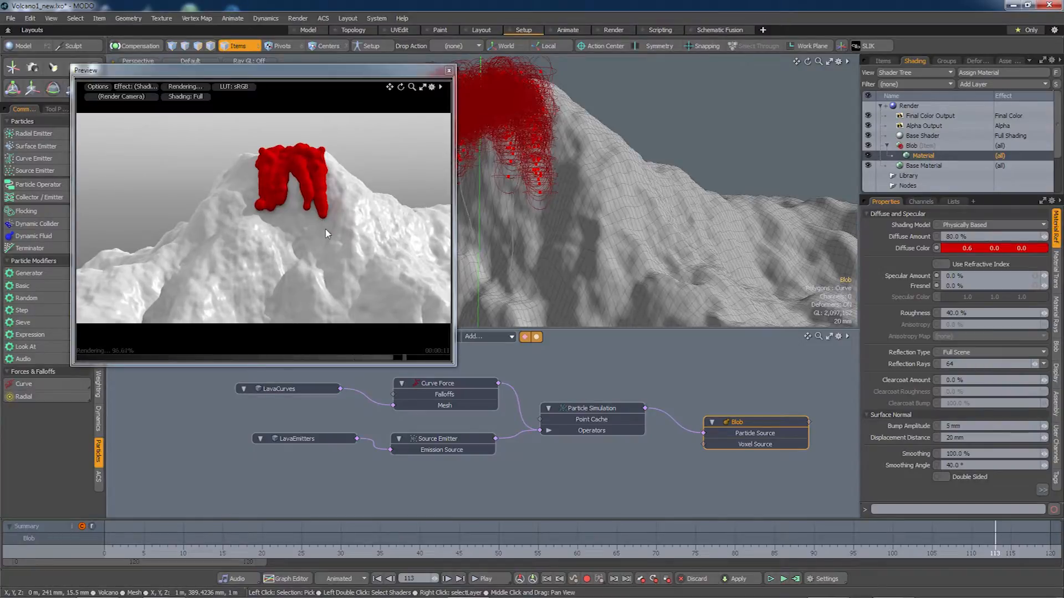
drag(735, 555, 624, 556)
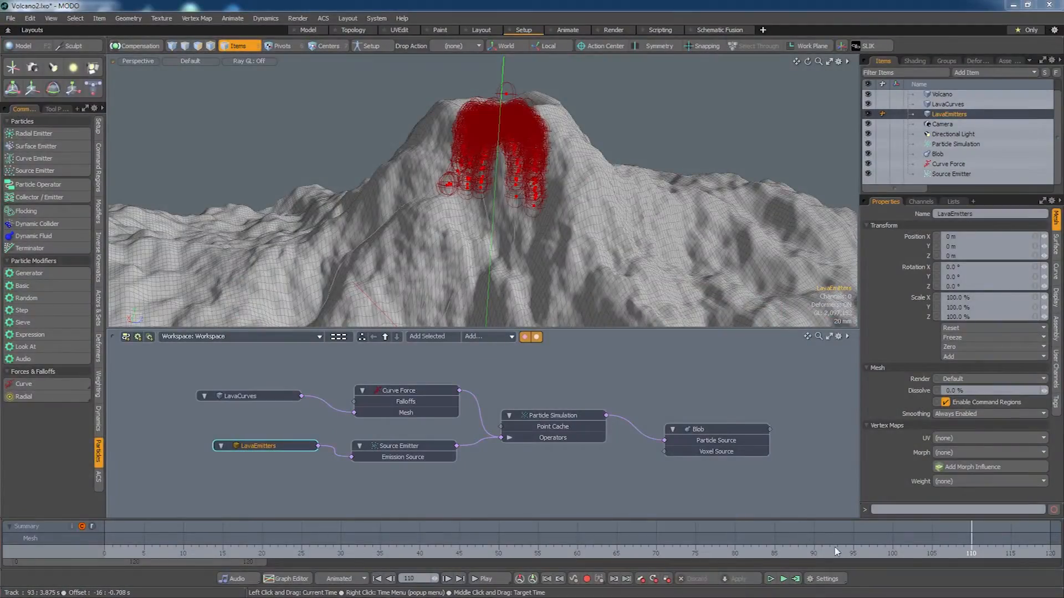
Extend the current time range to end at frame 480.
click(826, 578)
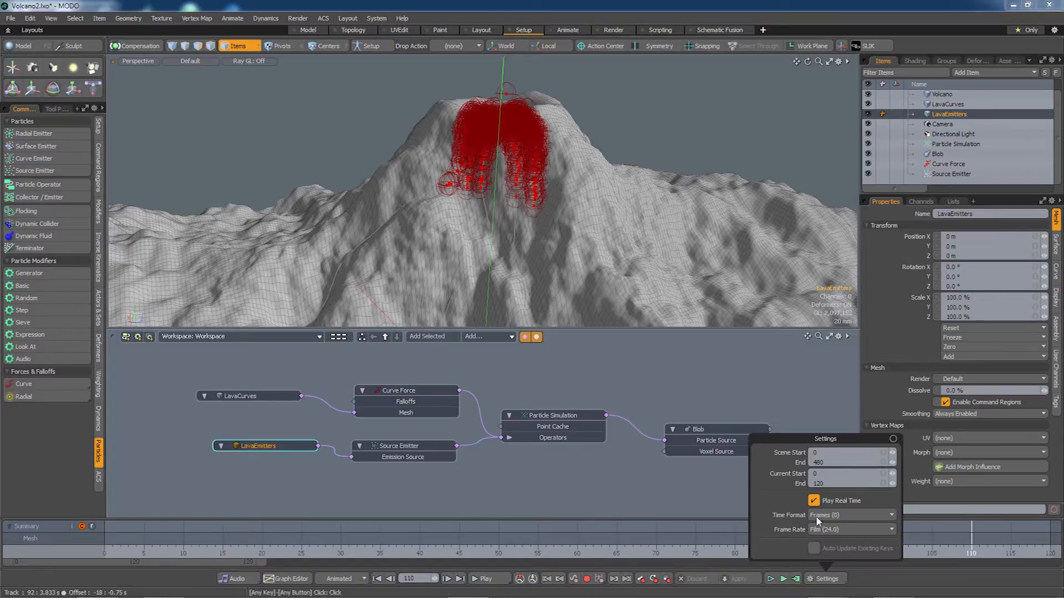
text(480)
key(Return)
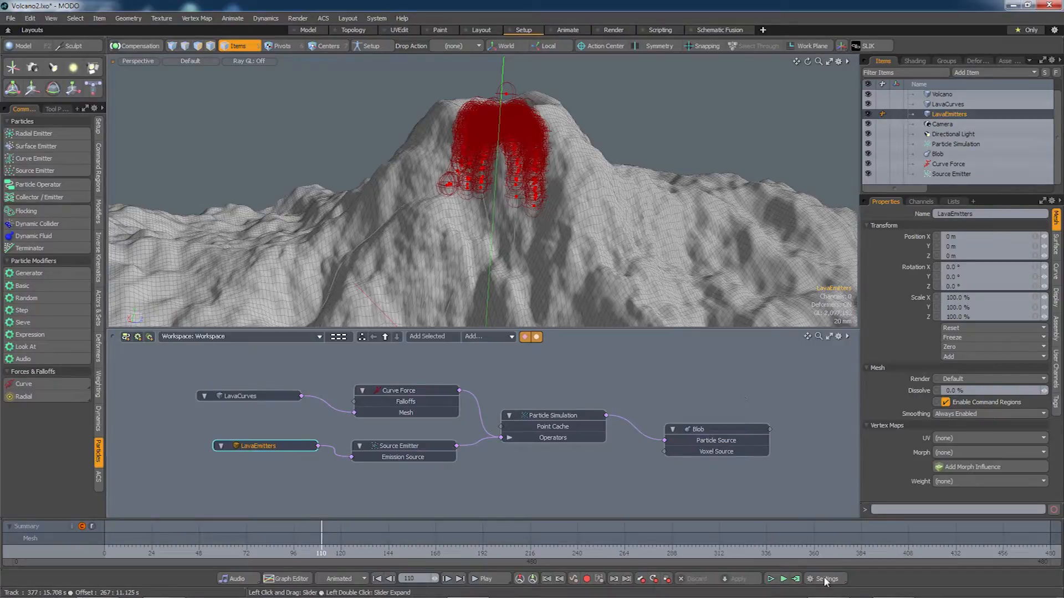
Compute the simulation from frame 0 to 480 and scrub through the frames to examine the longer lava flow.
click(795, 578)
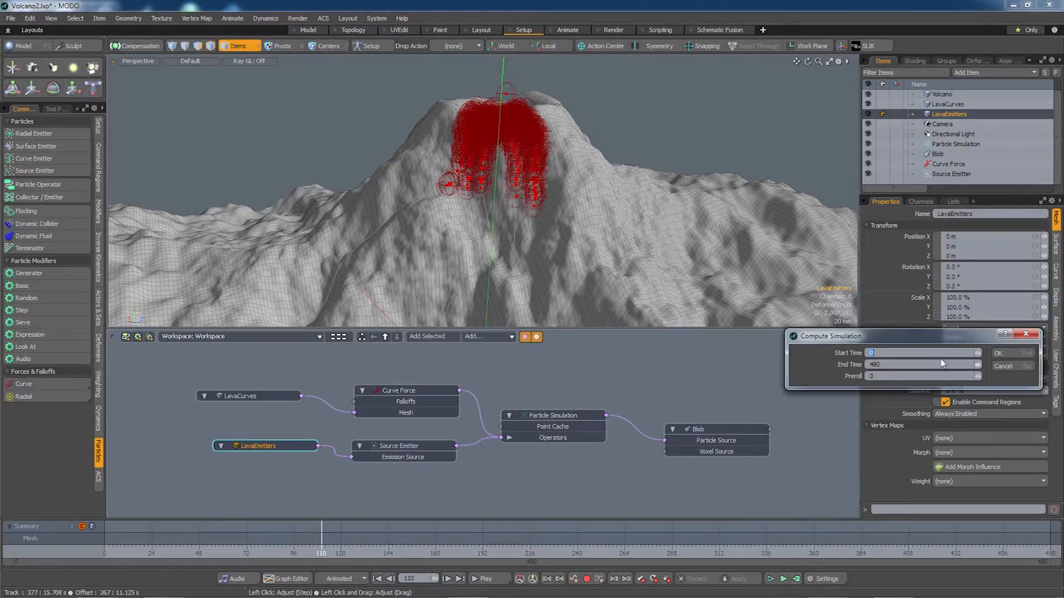
click(1004, 355)
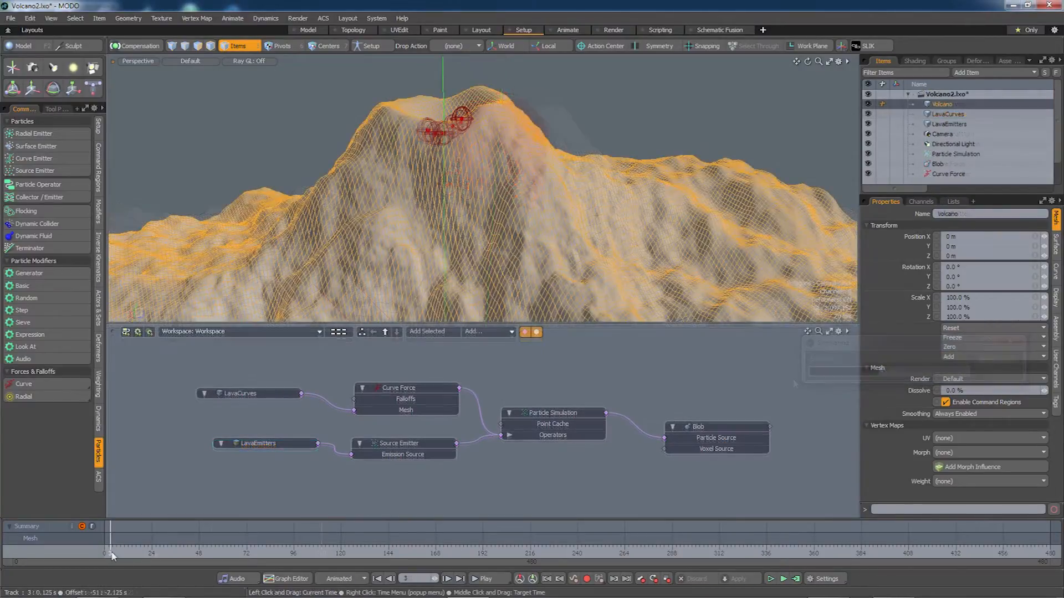
drag(112, 556, 872, 554)
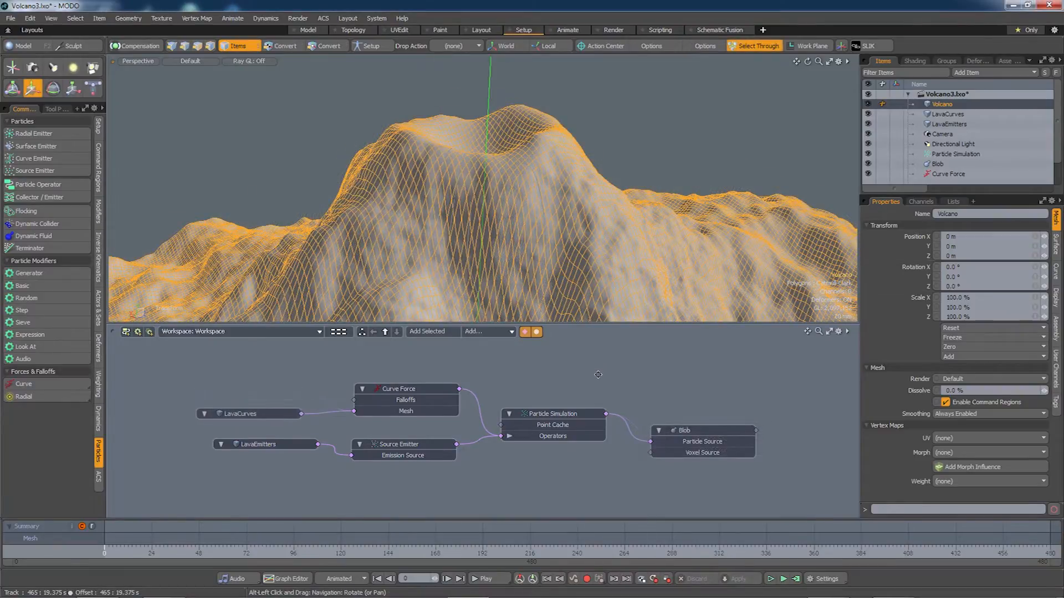
Add a Terminator connected to the Particle Simulation's Operators input and place its node above the Curve Force.
alt+drag(598, 370, 602, 394)
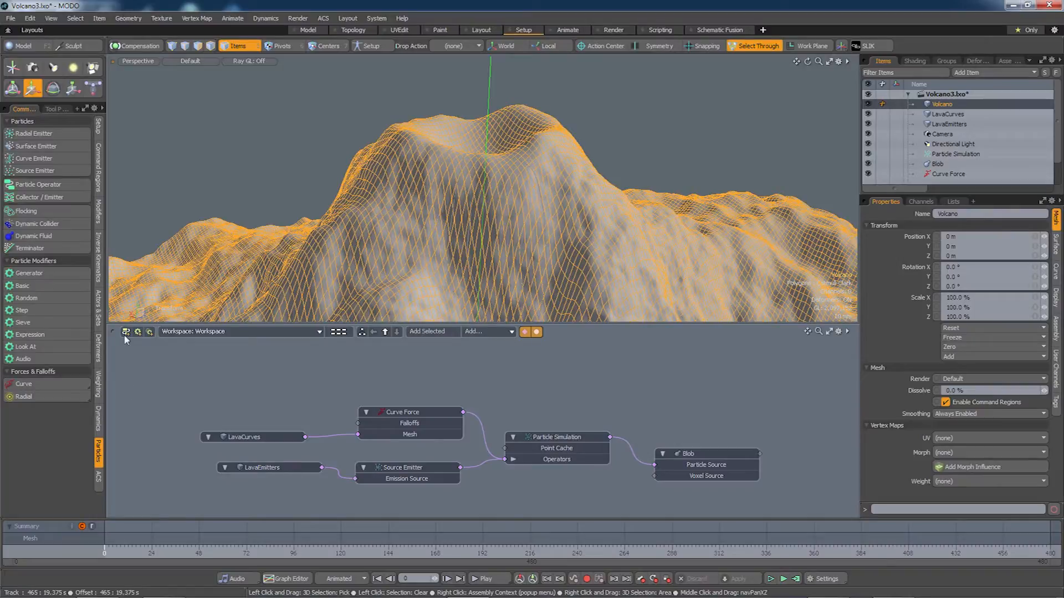
click(51, 248)
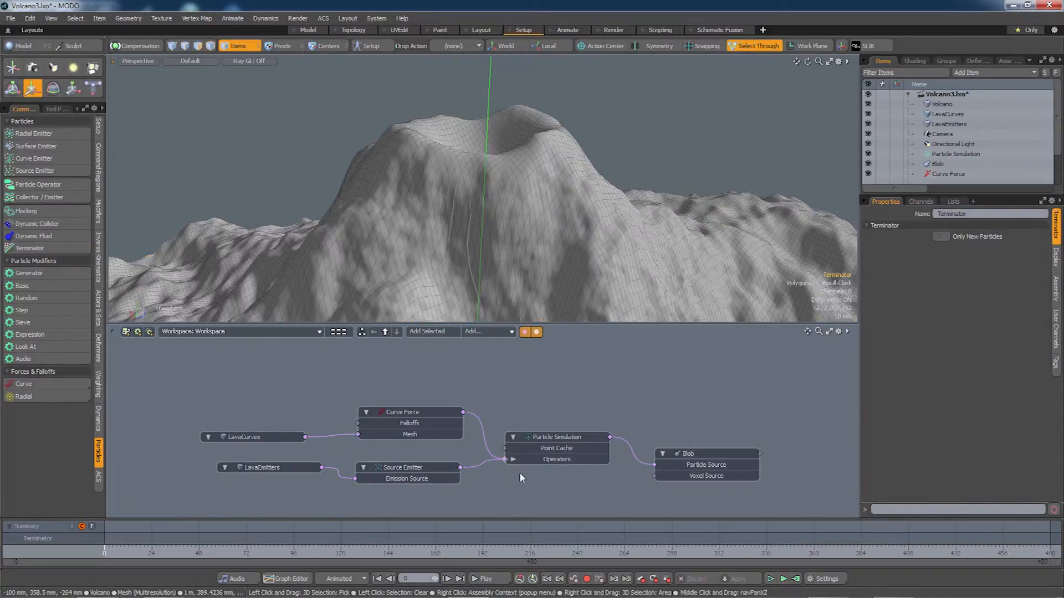
drag(460, 458, 430, 362)
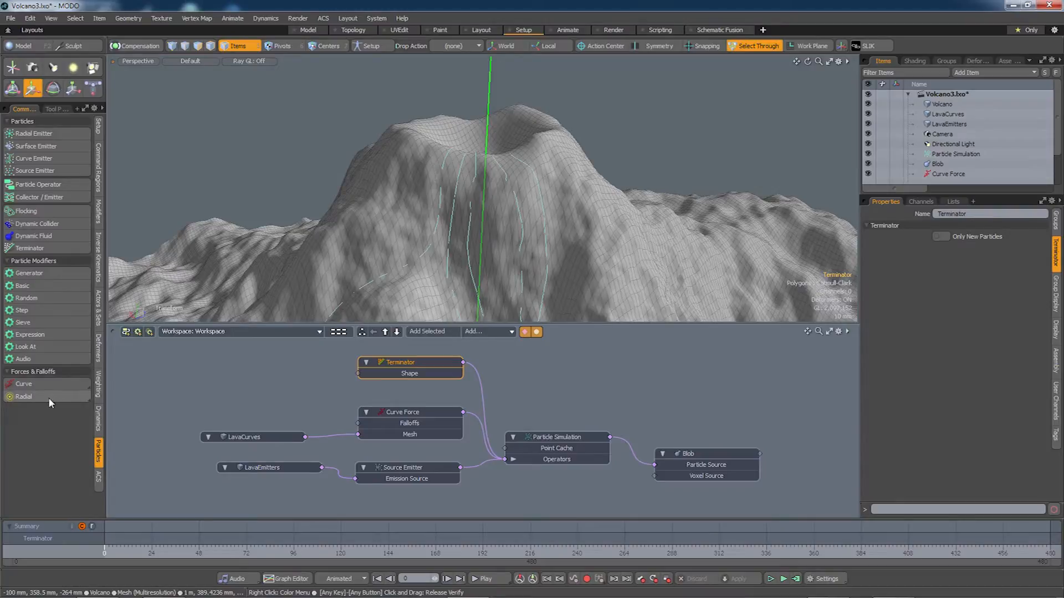
Add a Radial Falloff, connect it to the Terminator's Shape input, and drop the Transform tool with the volcano in view.
click(32, 397)
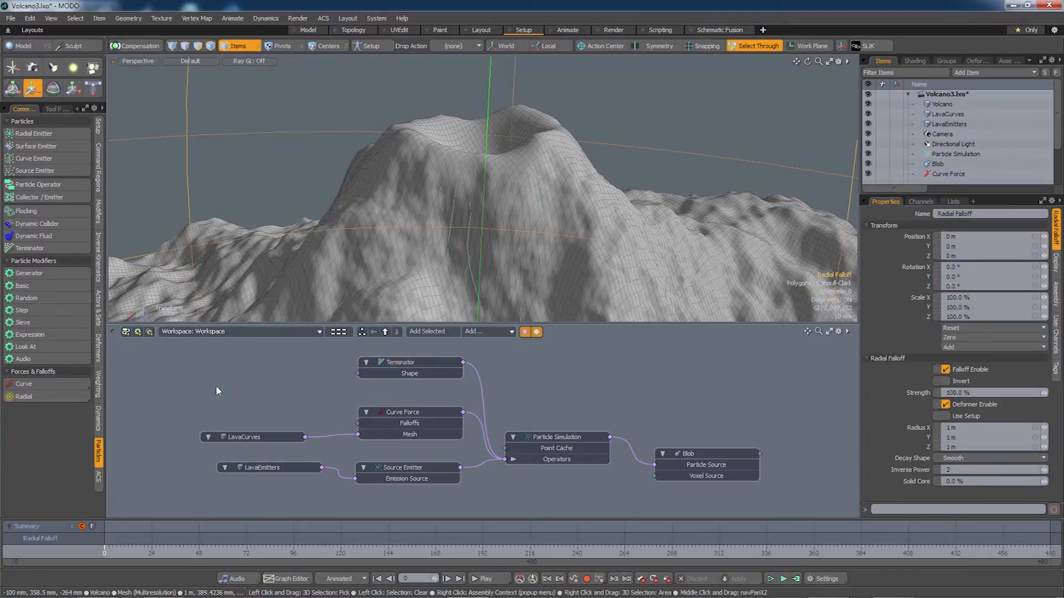
scroll(499, 228, down, 10)
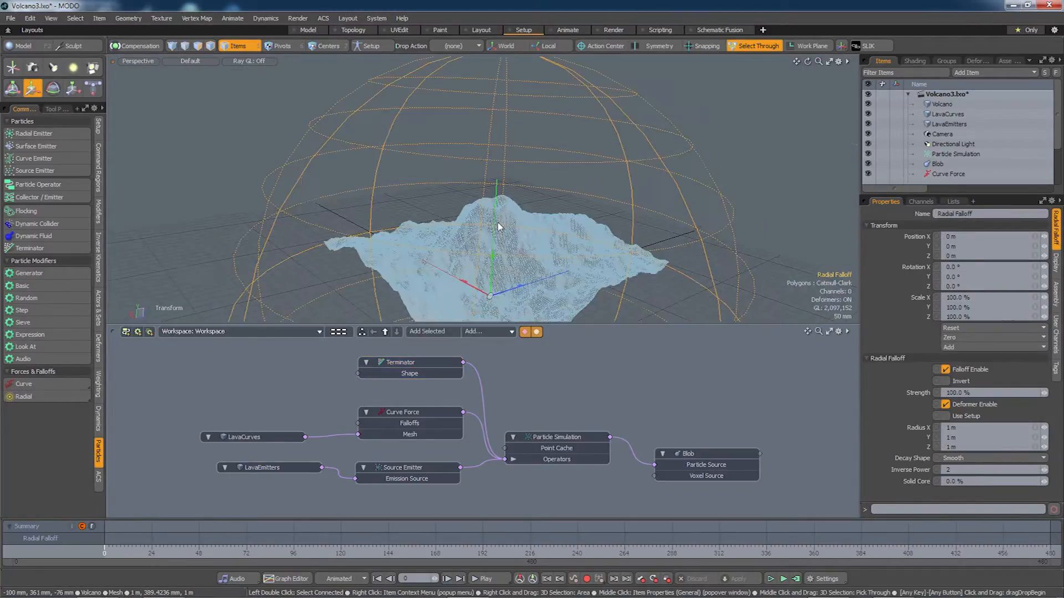
alt+drag(498, 227, 538, 223)
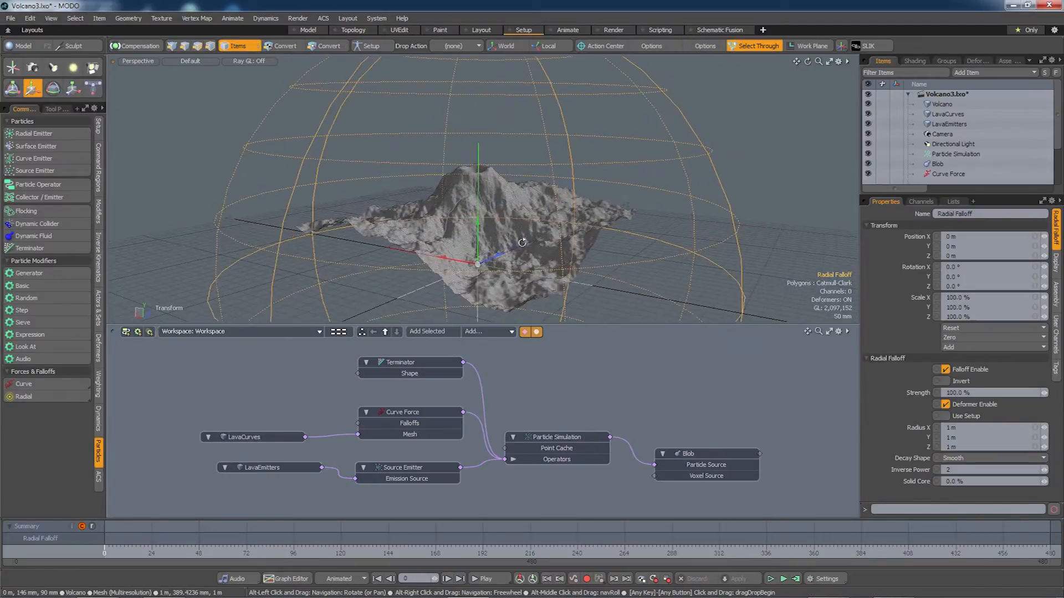
click(423, 335)
drag(604, 390, 360, 376)
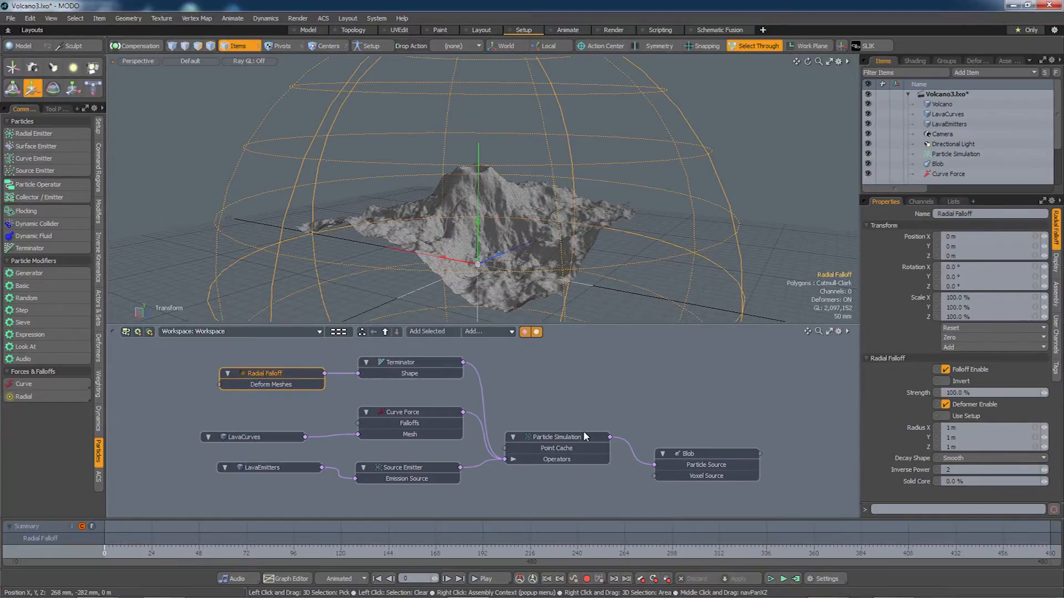
alt+drag(452, 184, 474, 189)
alt+drag(539, 224, 510, 193)
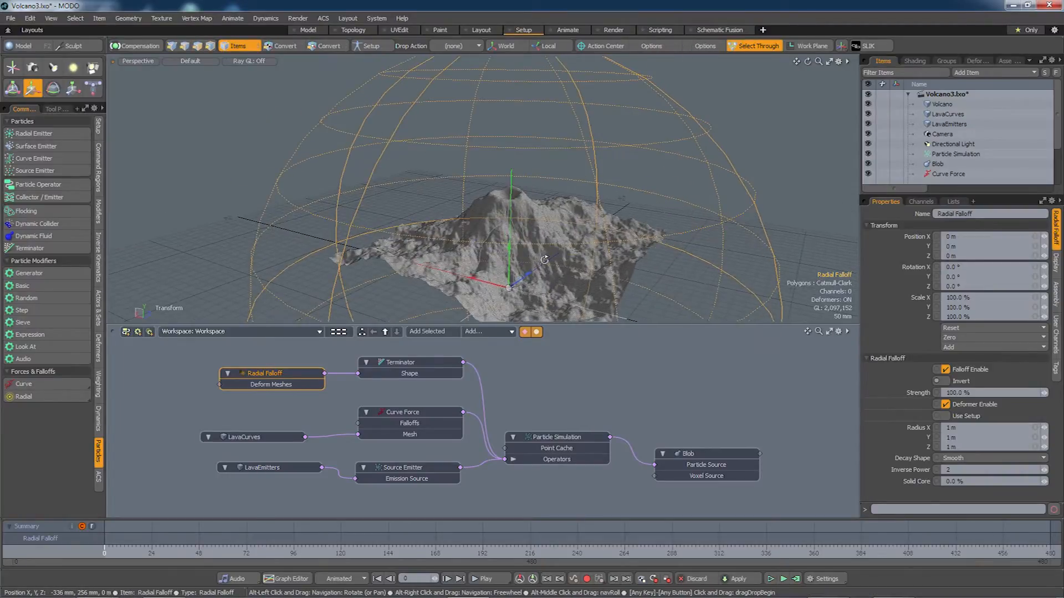
scroll(510, 191, up, 3)
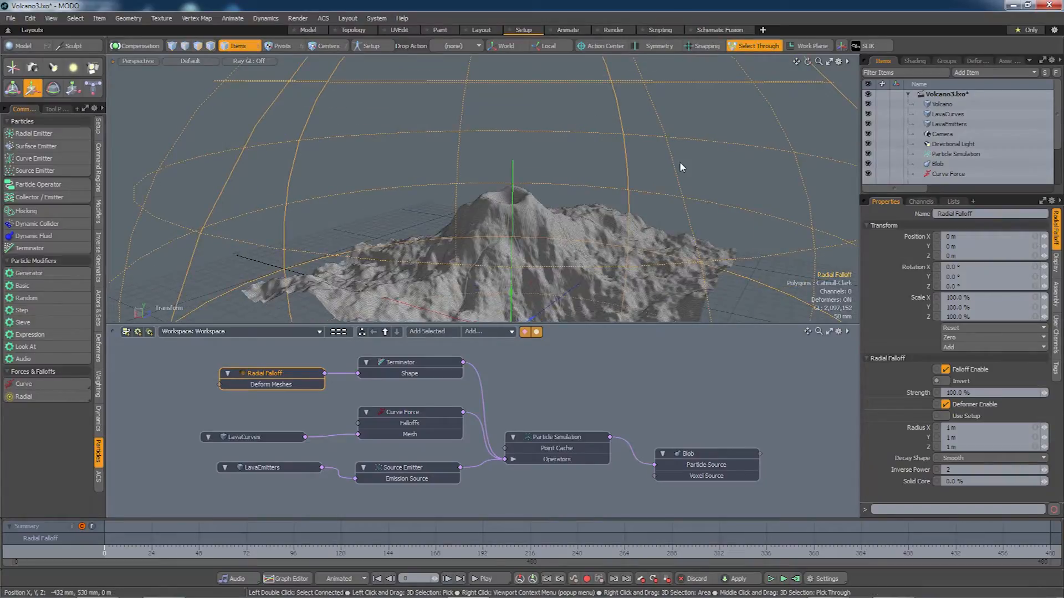
key(q)
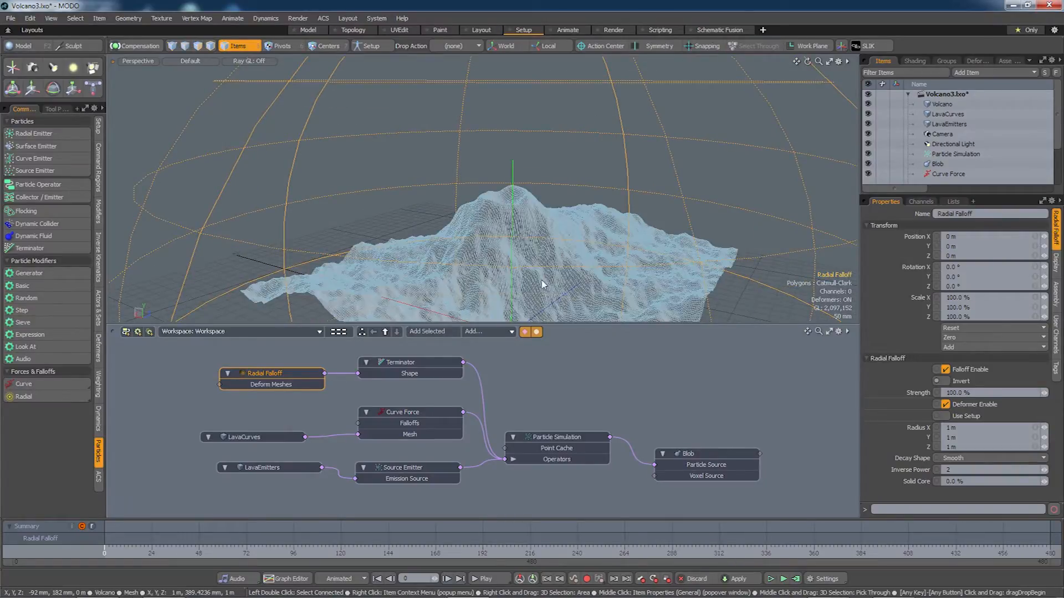
In the front view, set the action center to Automatic and raise the Radial Falloff to about 425 mm in Y.
key(ctrl+space)
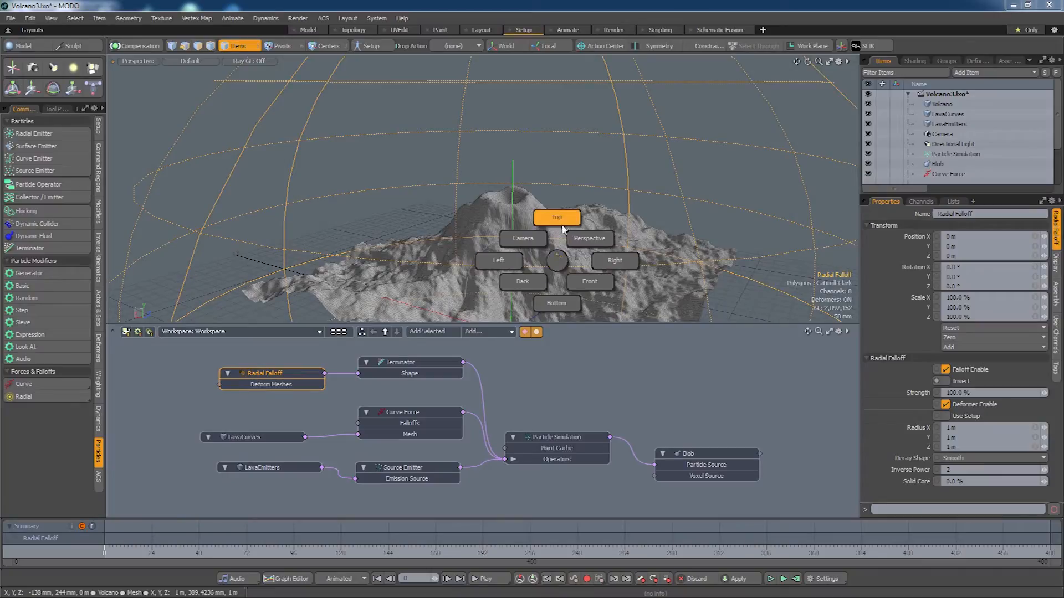
click(589, 282)
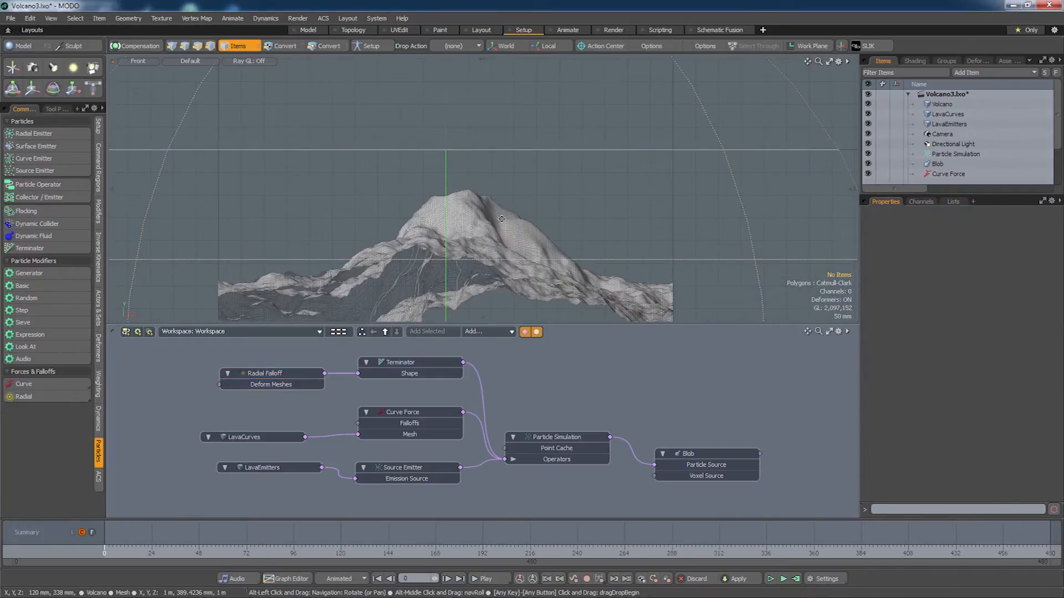
scroll(437, 268, down, 3)
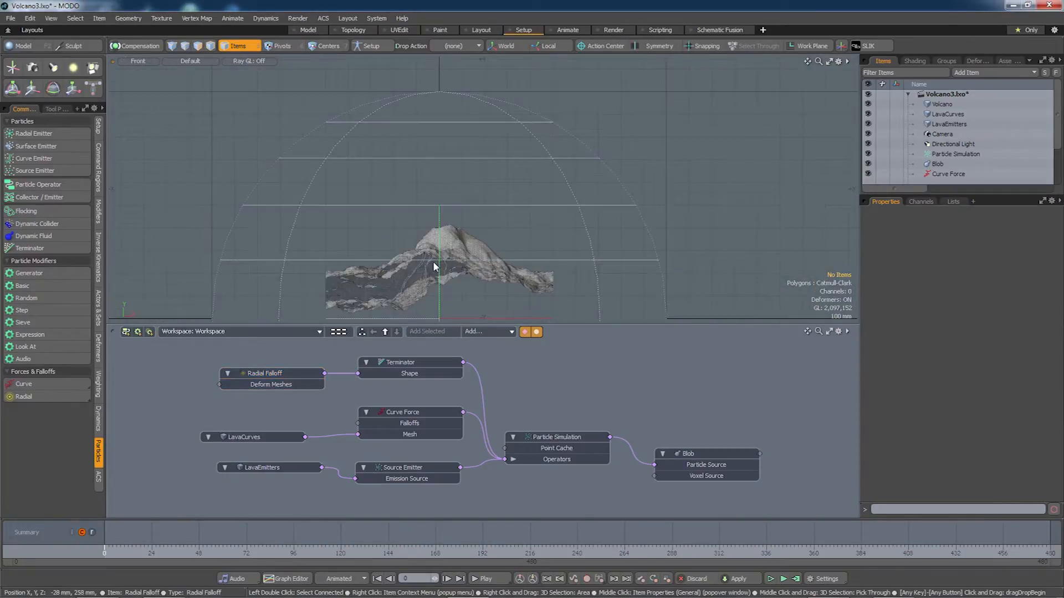
key(y)
key(space)
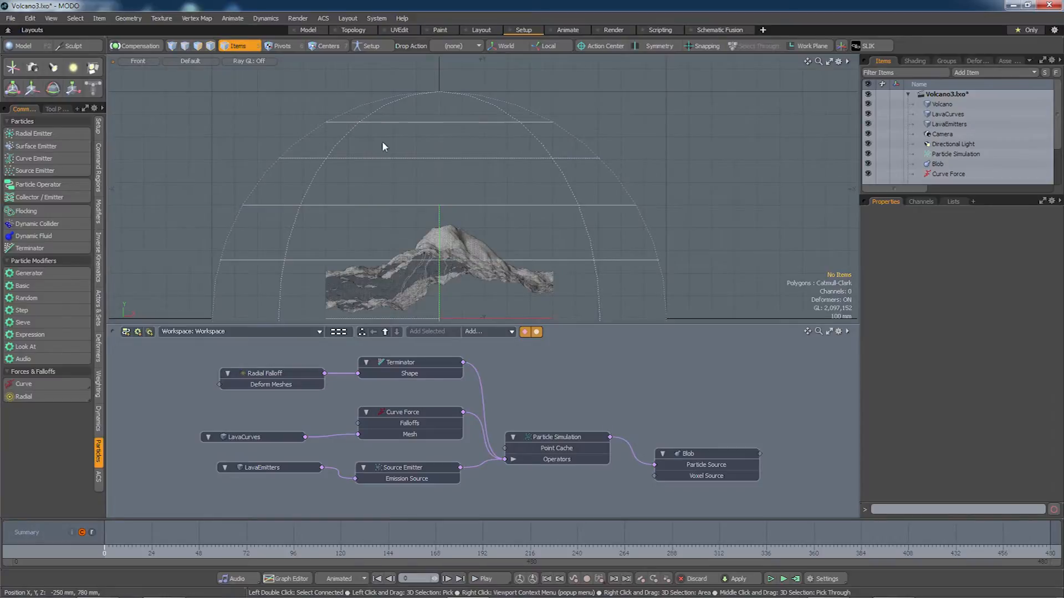
click(596, 49)
click(594, 57)
key(w)
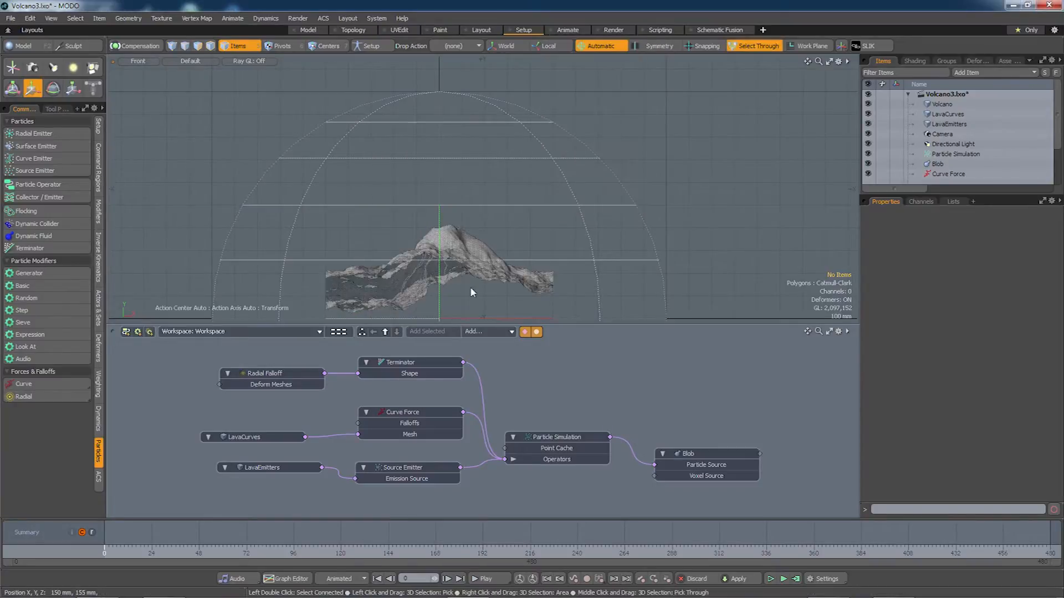
click(494, 259)
drag(441, 299, 442, 203)
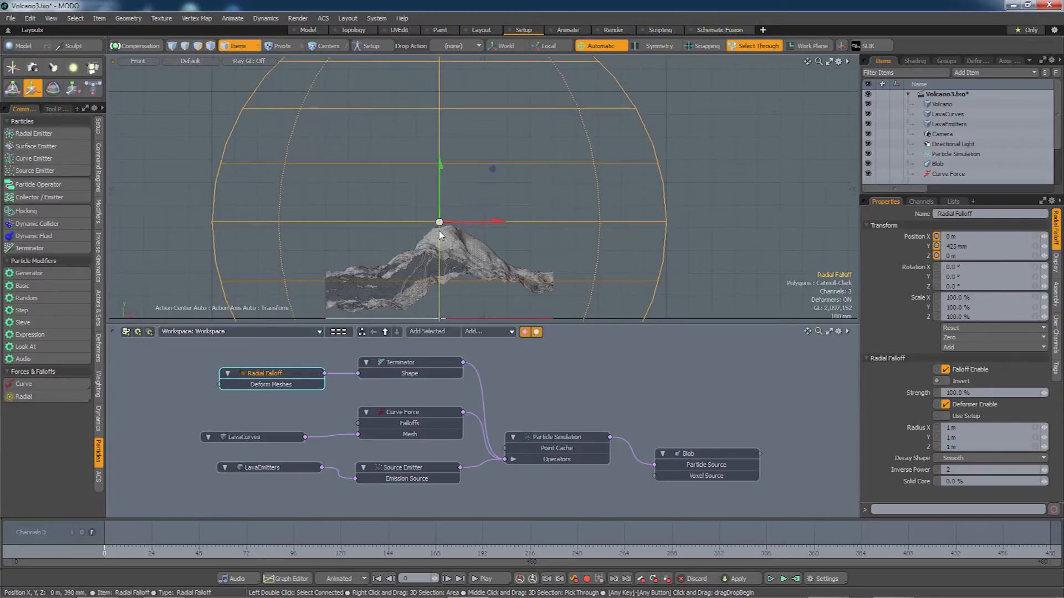
Shift the Radial Falloff about 8 mm along X to line it up with the volcano's crater.
scroll(454, 188, up, 8)
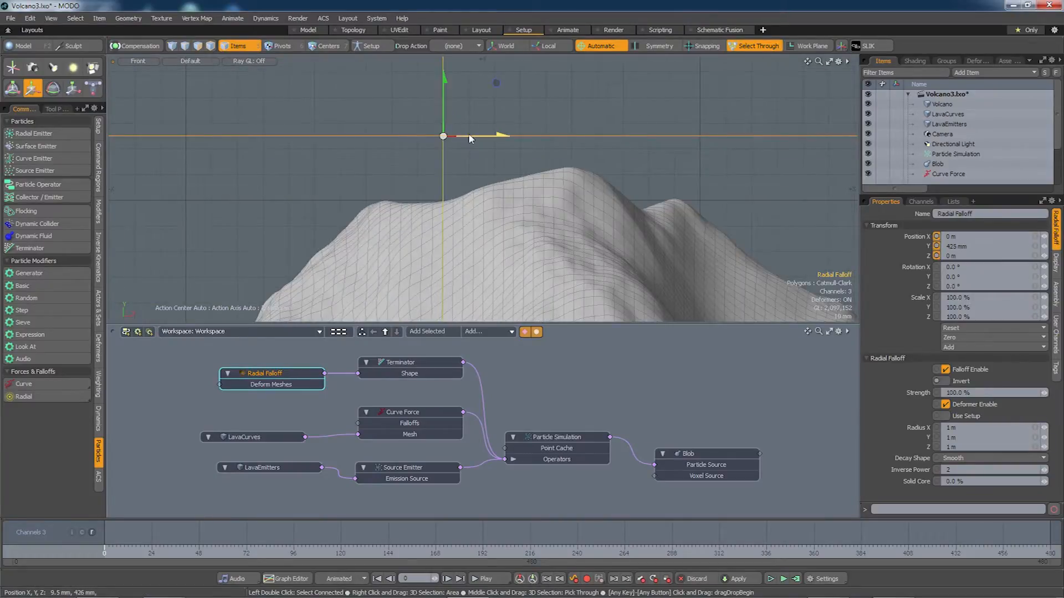
drag(501, 135, 523, 135)
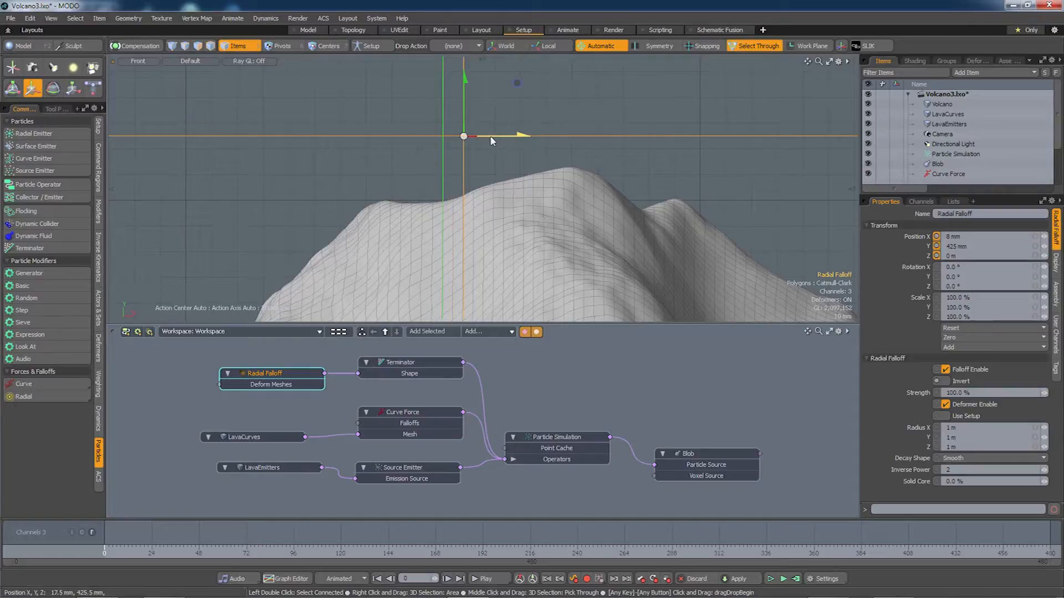
key(space)
scroll(496, 139, down, 6)
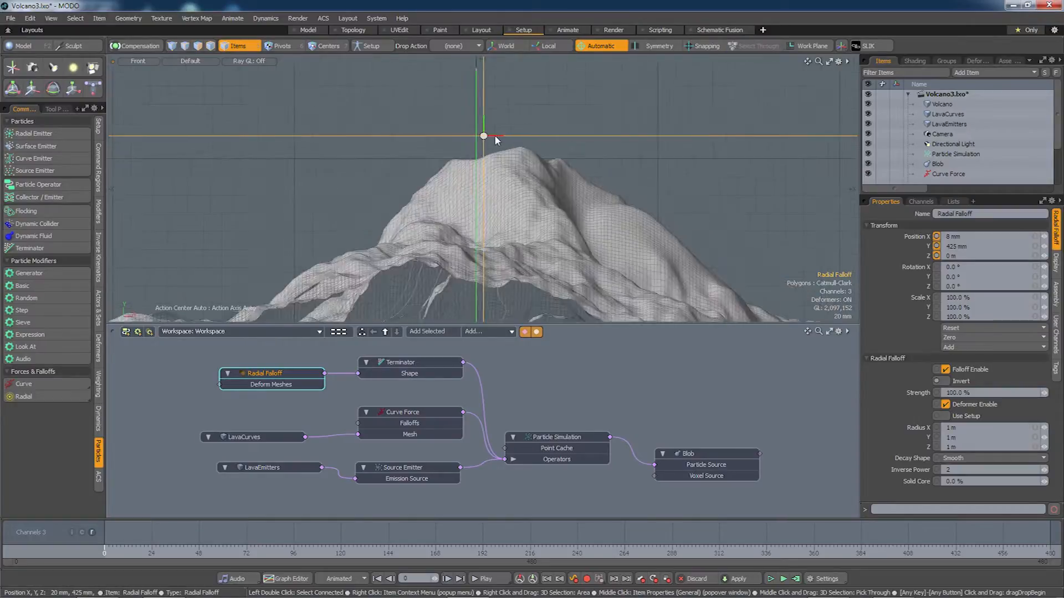
Shrink the Radial Falloff's radius to about 65.7 mm on all three axes.
scroll(519, 153, up, 3)
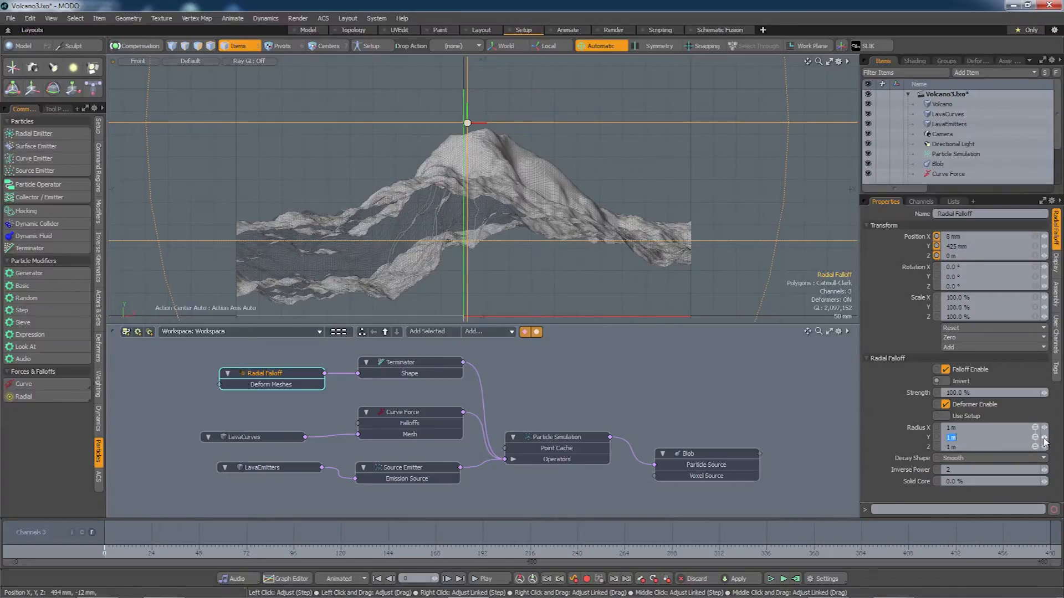
drag(1043, 438, 975, 438)
scroll(488, 160, up, 2)
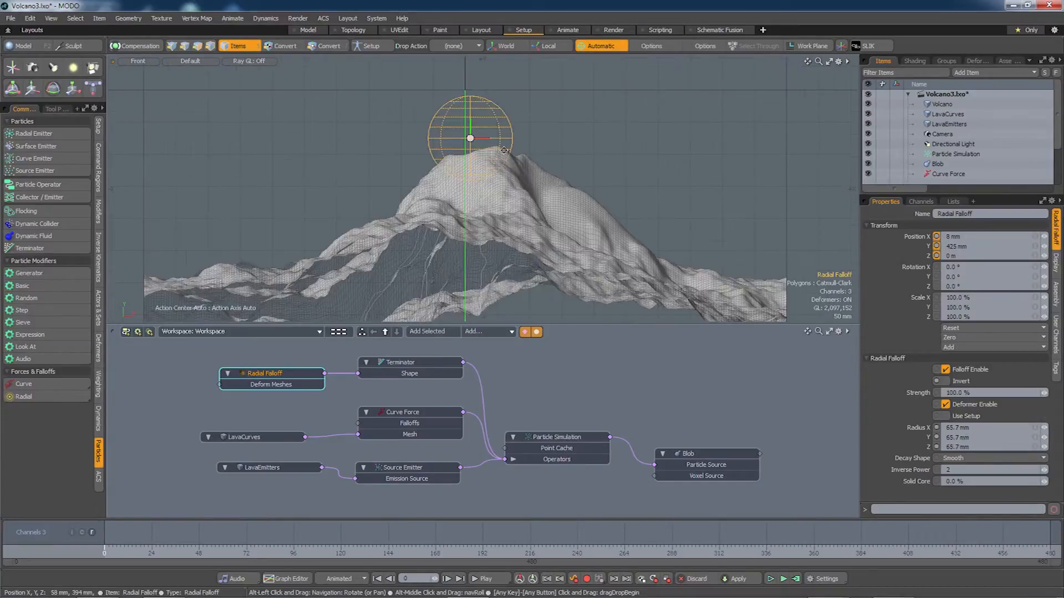
Move the Radial Falloff just above the crater, to about -4 mm in X and 468 mm in Y.
key(w)
drag(473, 144, 500, 101)
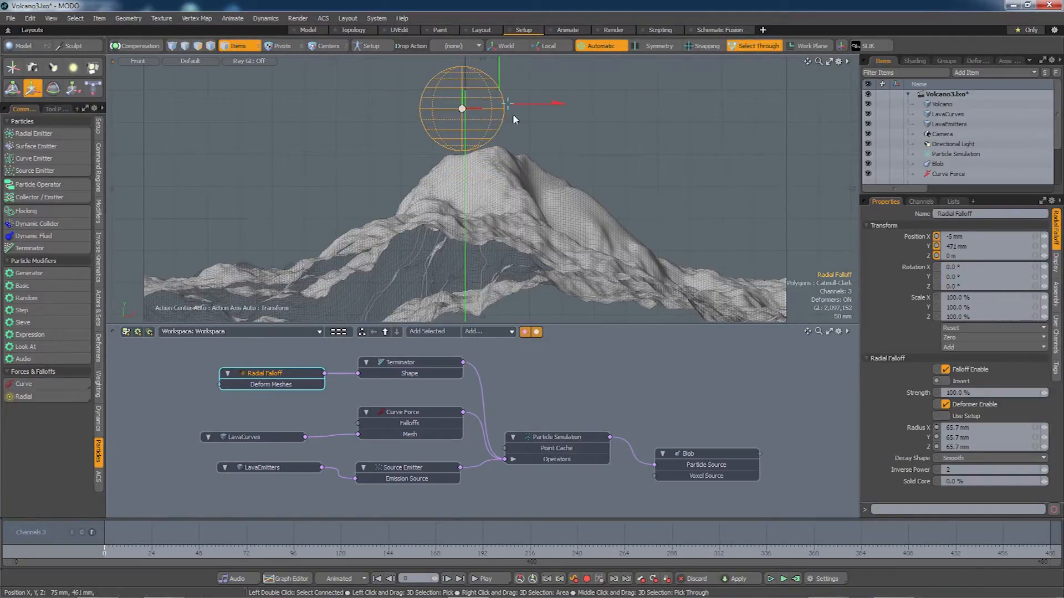
alt+shift+drag(541, 138, 582, 144)
drag(568, 105, 567, 108)
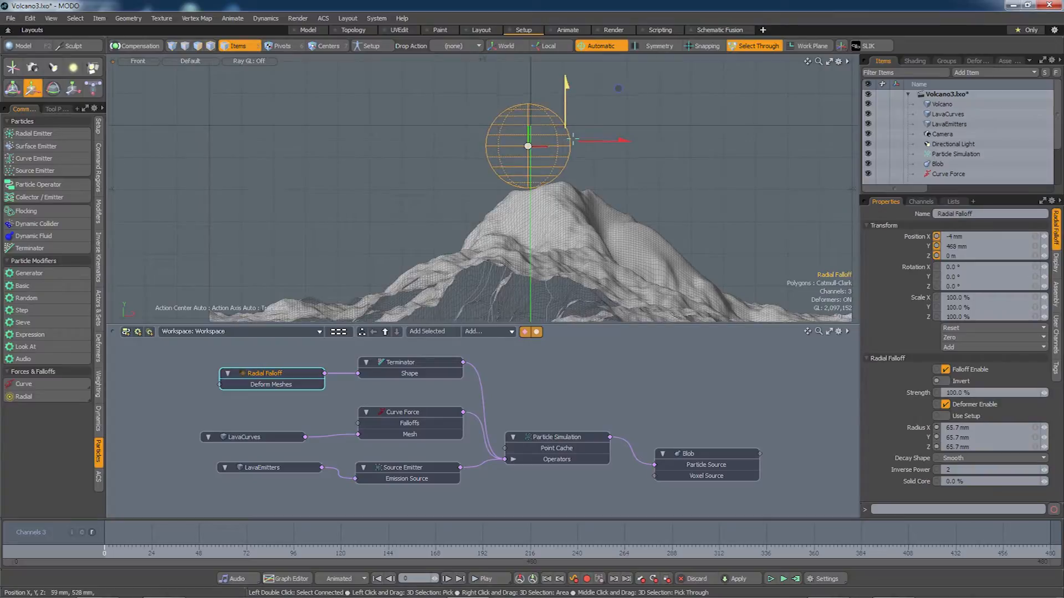
scroll(570, 168, up, 3)
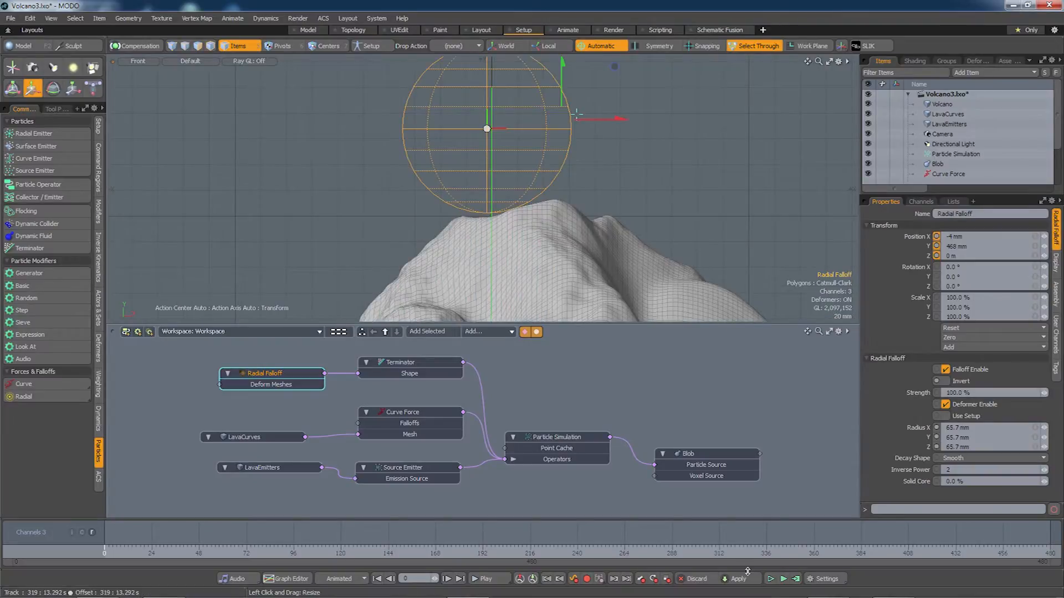
Run the particle simulation and scrub to frame 225 to examine how the falloff-shaped Terminator affects the lava.
click(784, 579)
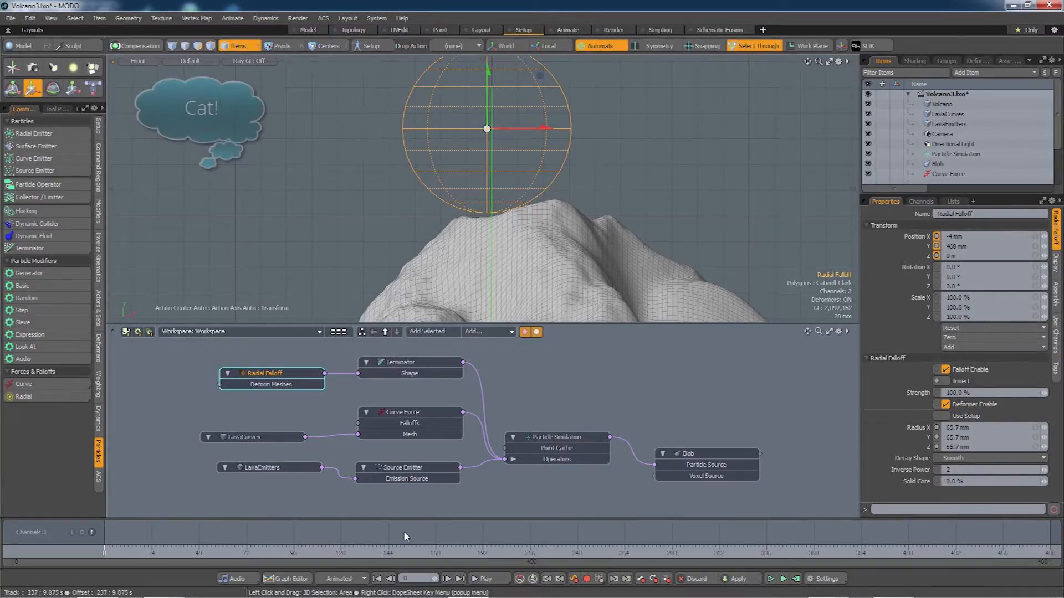
drag(106, 553, 1050, 552)
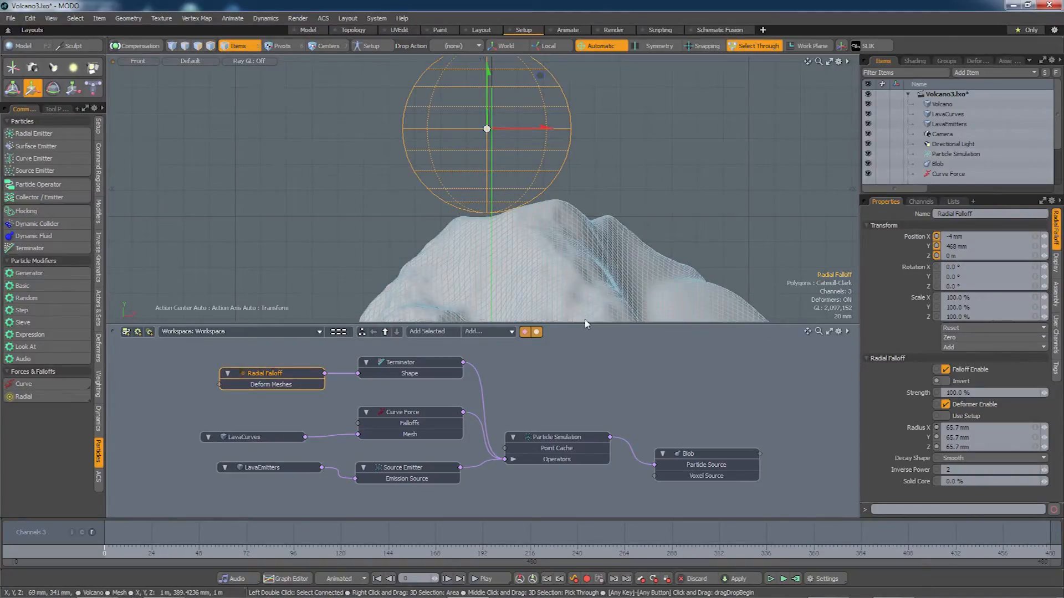
mouse_move(268, 551)
mouse_down()
mouse_move(860, 553)
mouse_move(548, 552)
mouse_up()
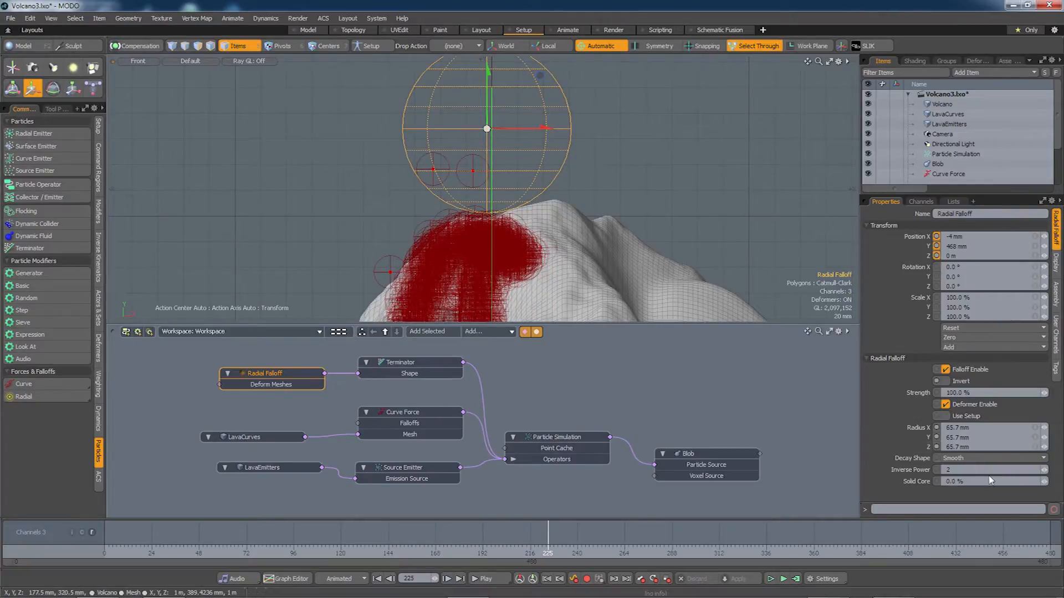
Set the Radial Falloff's Solid Core to 100%, recompute the simulation from frame 0 to 480 and scrub to frame 194.
drag(1044, 482, 1063, 482)
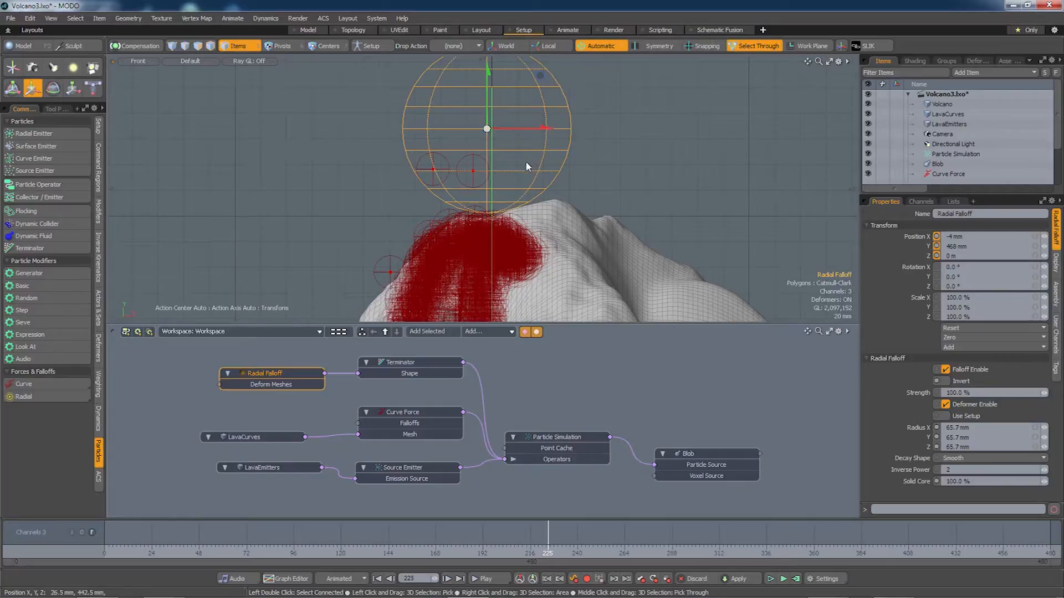
click(795, 579)
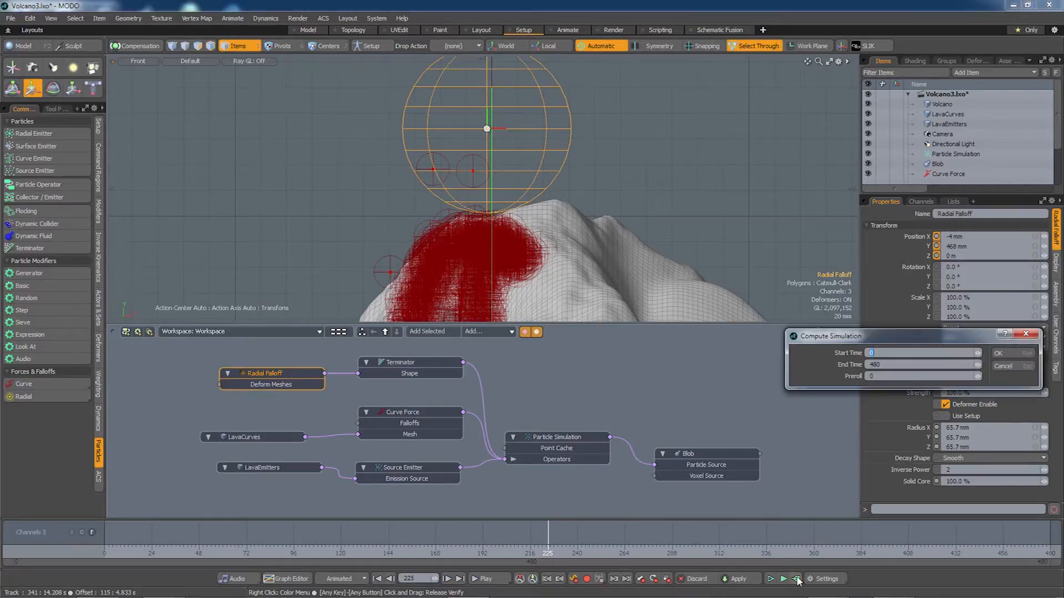
click(1008, 353)
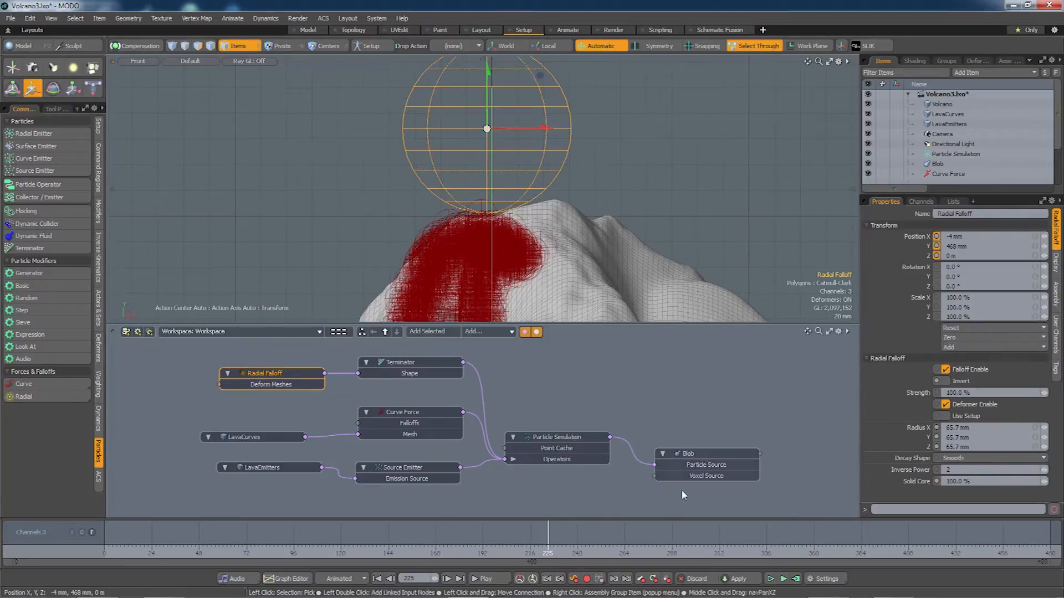
mouse_move(547, 541)
mouse_down()
mouse_move(173, 540)
mouse_move(1022, 541)
mouse_move(486, 540)
mouse_up()
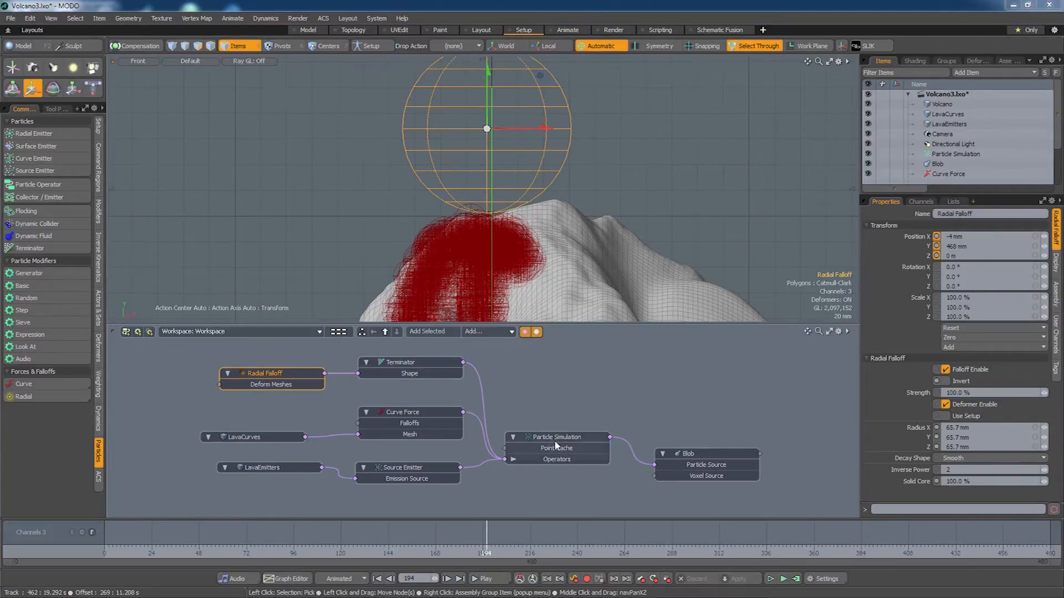
Create a new schematic workspace and move all the lava simulation nodes from the current workspace into it.
click(128, 333)
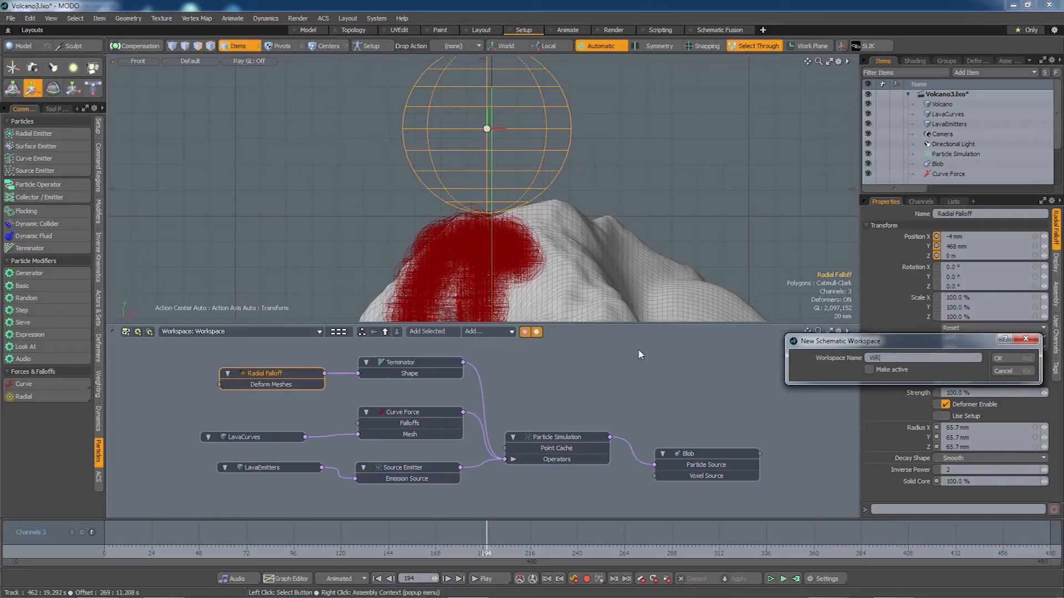
key(Return)
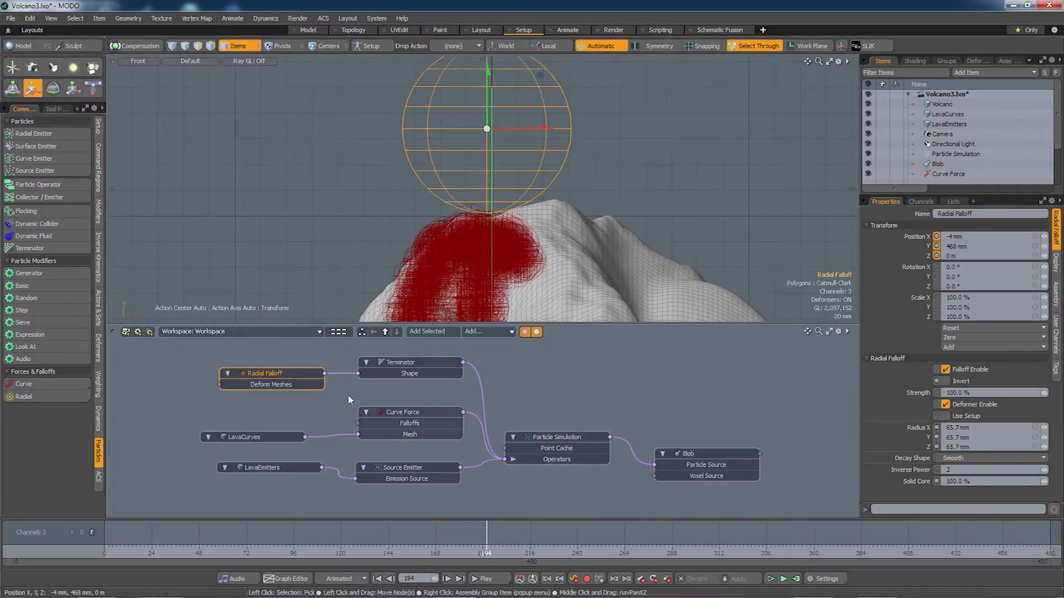
drag(154, 348, 784, 502)
drag(727, 480, 714, 455)
right_click(713, 455)
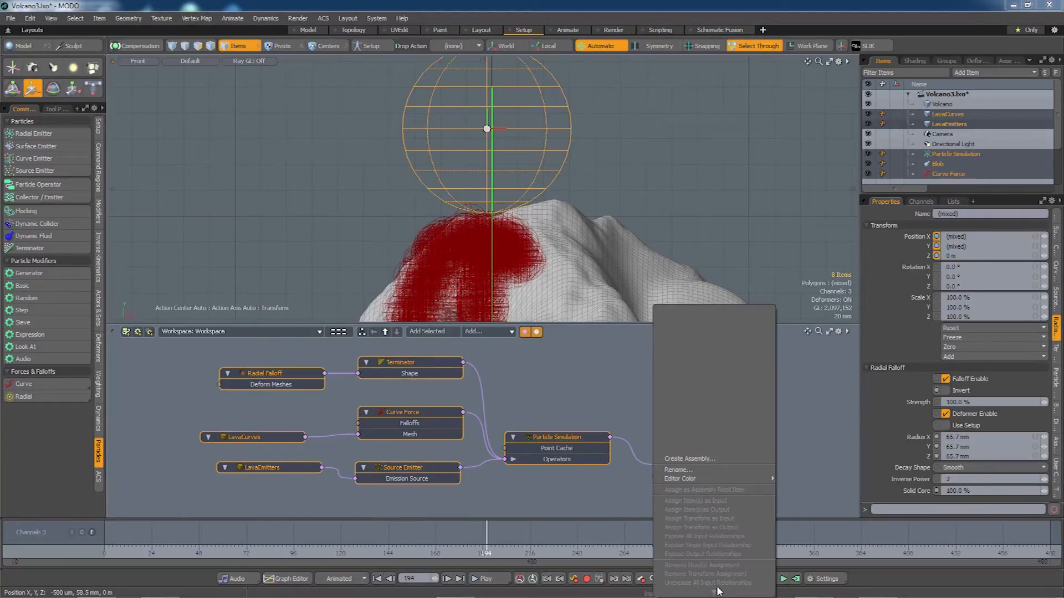
mouse_move(714, 565)
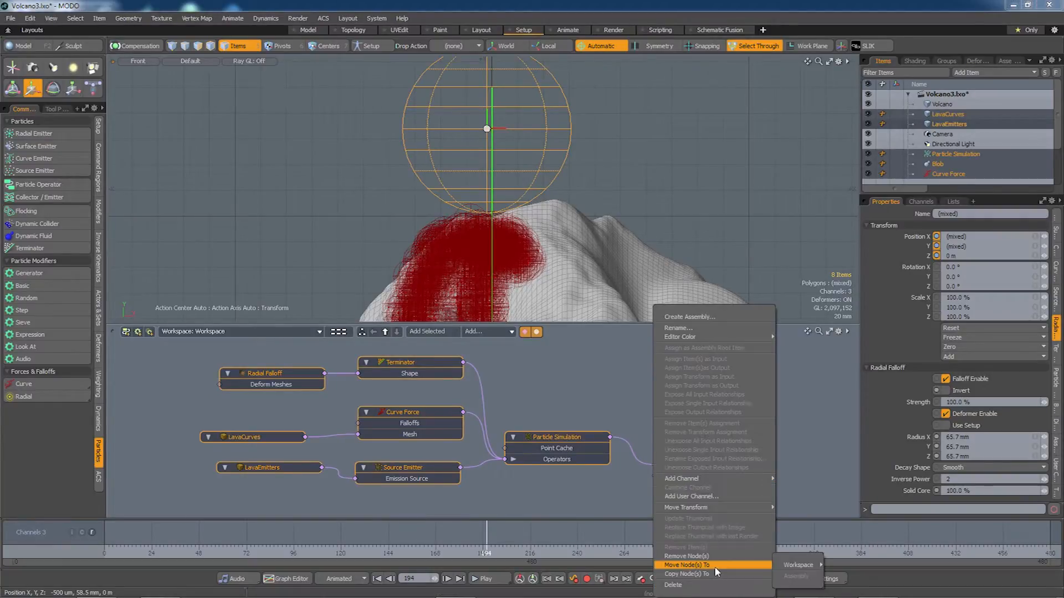
click(829, 564)
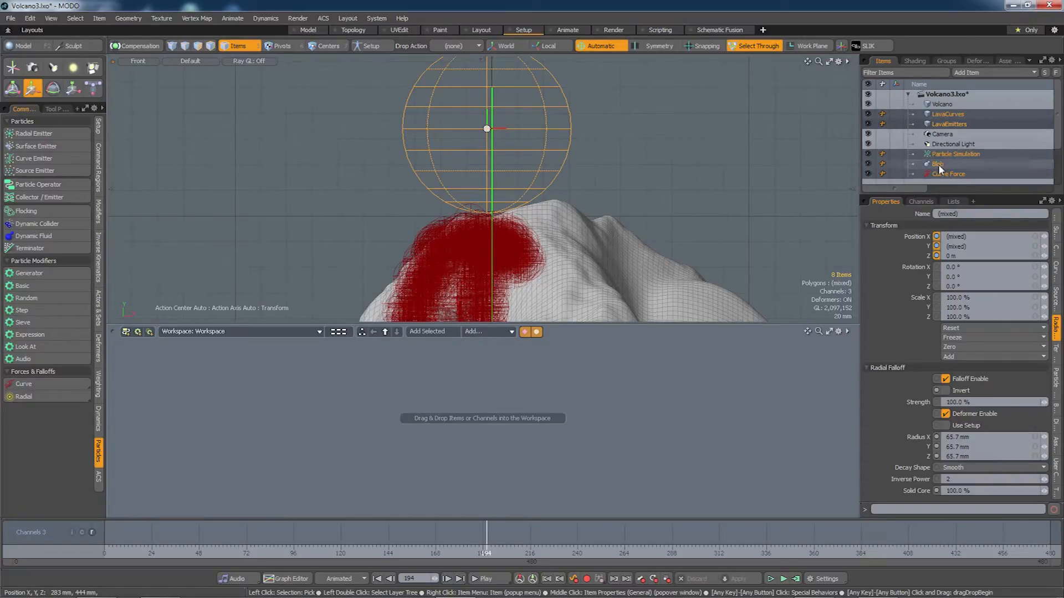
Group the selected lava items under a group locator and rename it GRP_Lava.
key(ctrl+g)
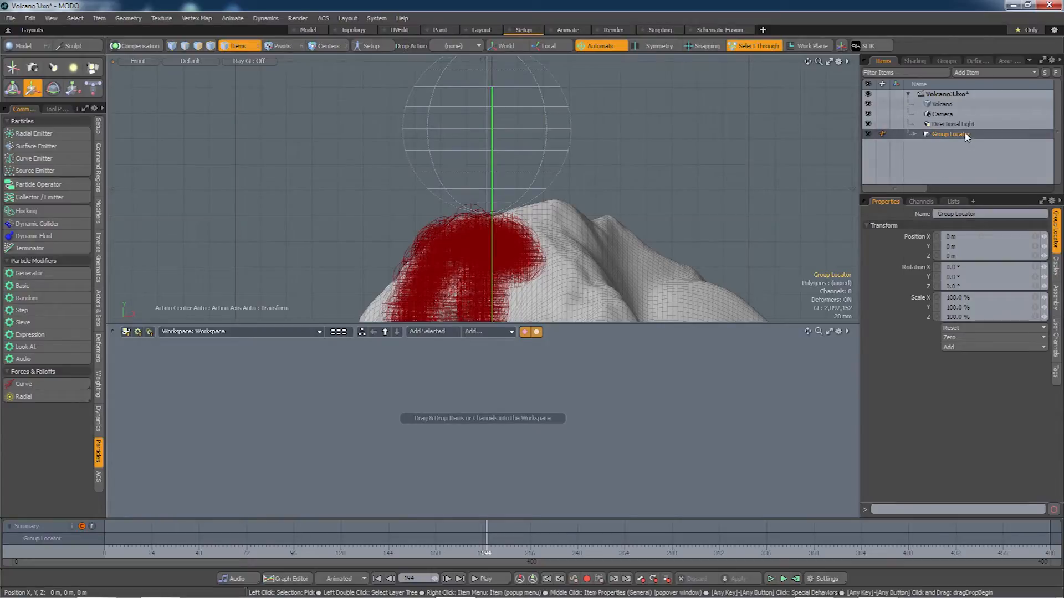
right_click(967, 135)
click(952, 150)
text(GRP_Lava)
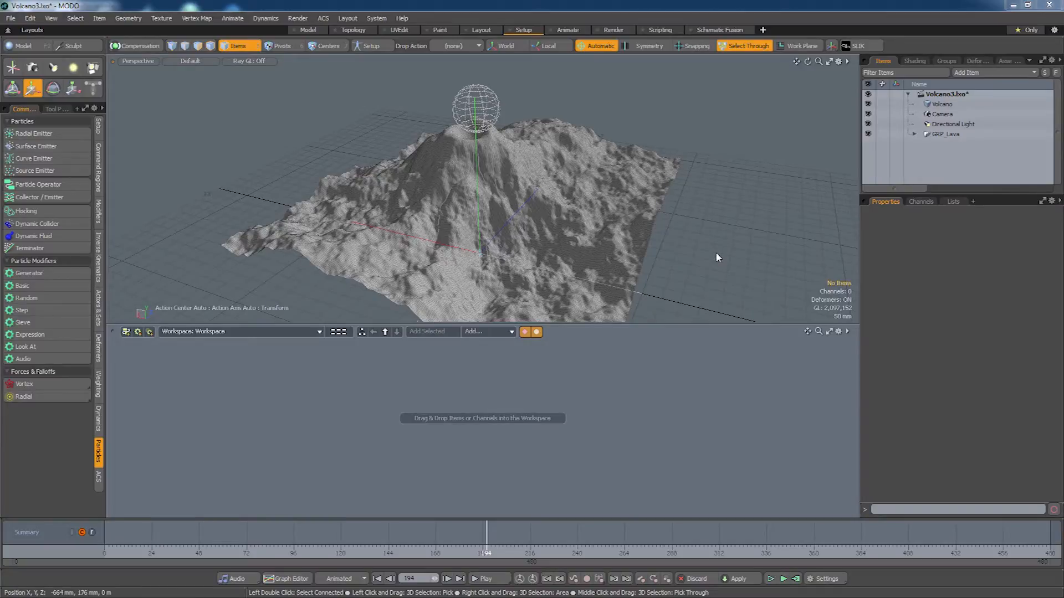
Hide the GRP_Lava group so that only the volcano is displayed.
alt+drag(713, 260, 642, 302)
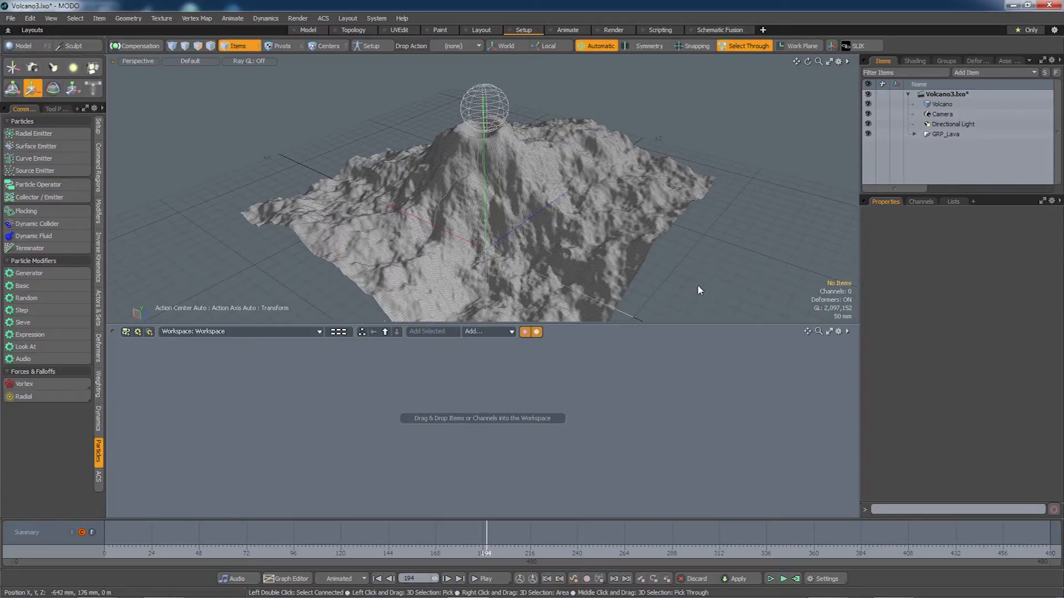
click(867, 133)
alt+drag(772, 207, 760, 226)
alt+drag(501, 180, 488, 212)
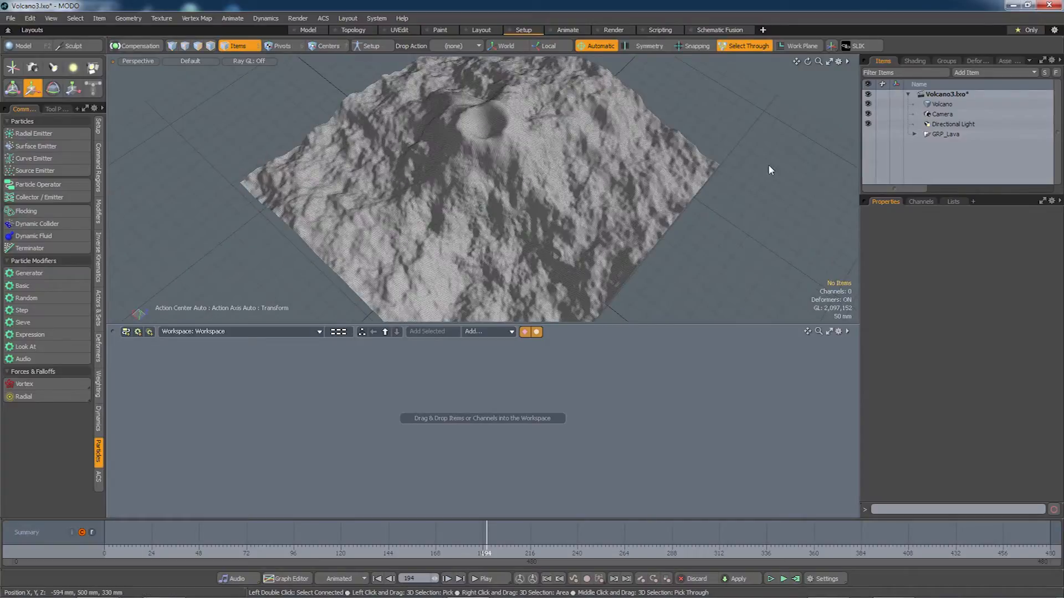
alt+drag(746, 216, 551, 256)
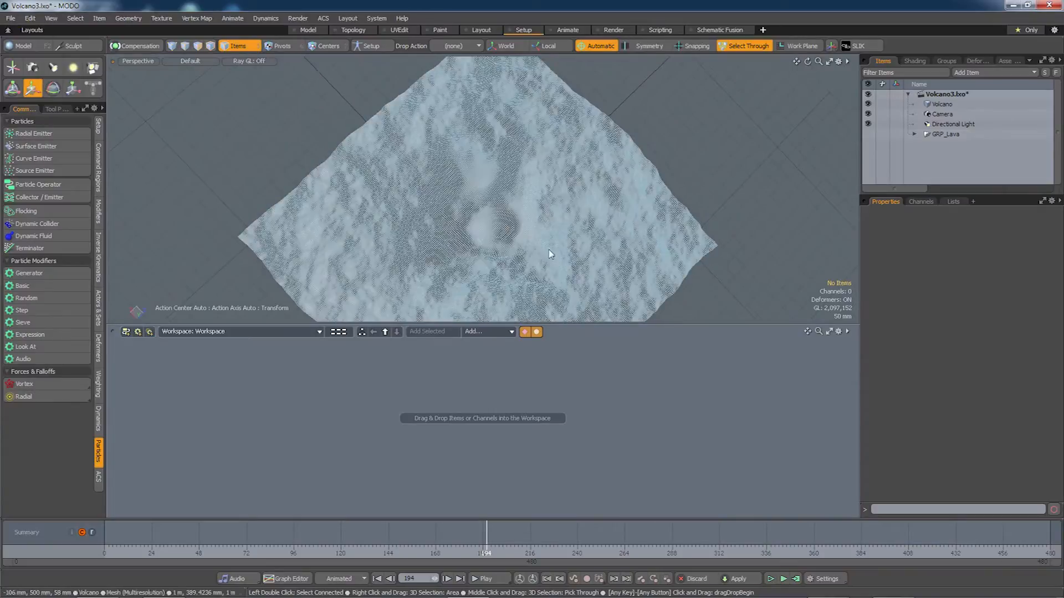
Add a new mesh item to the scene and rename it Smoke_Emitter.
click(32, 47)
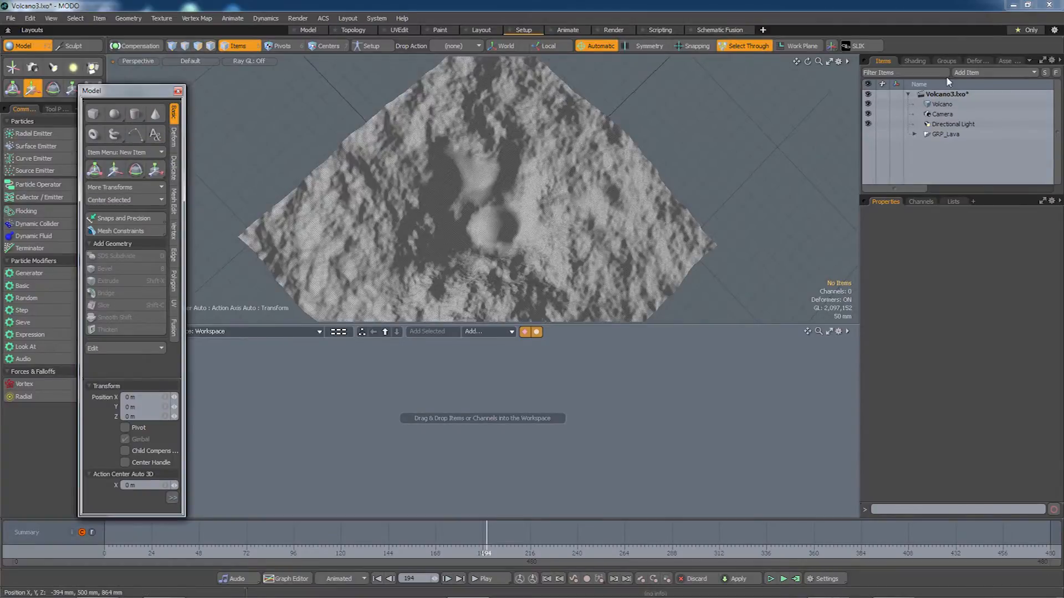
click(975, 70)
click(973, 94)
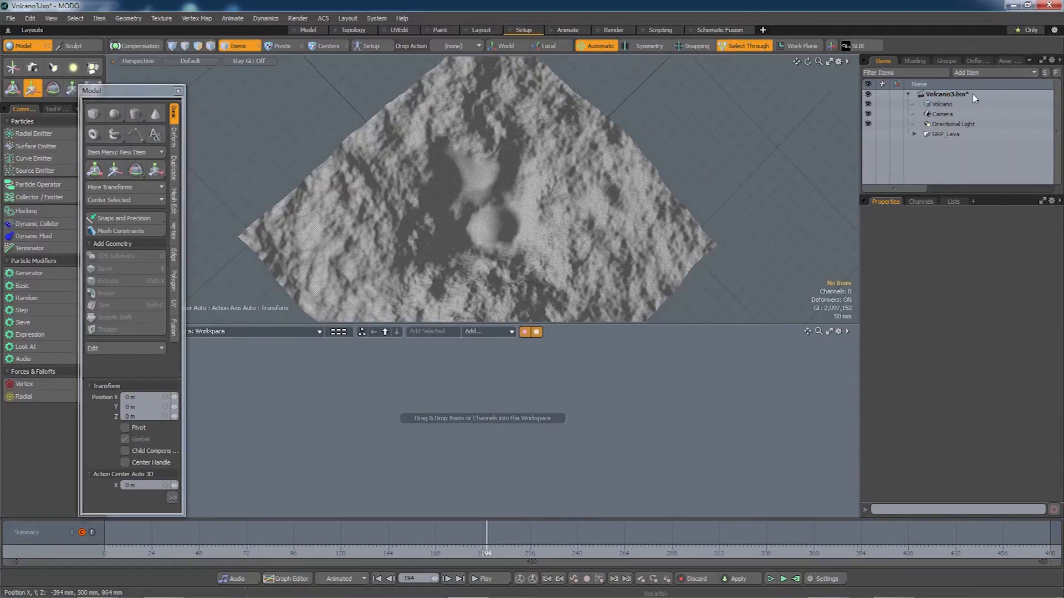
right_click(937, 143)
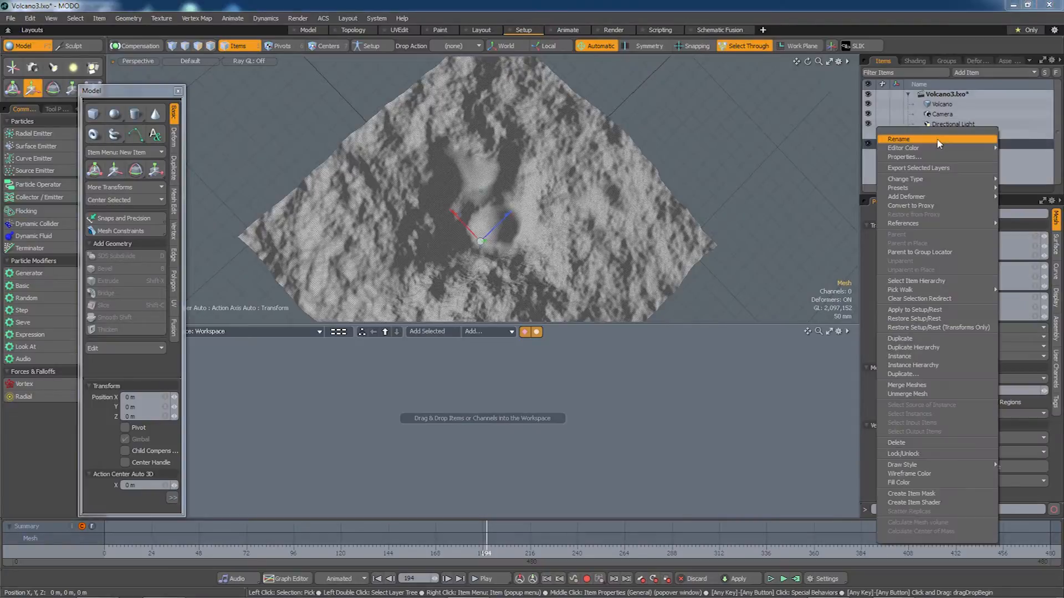
click(940, 144)
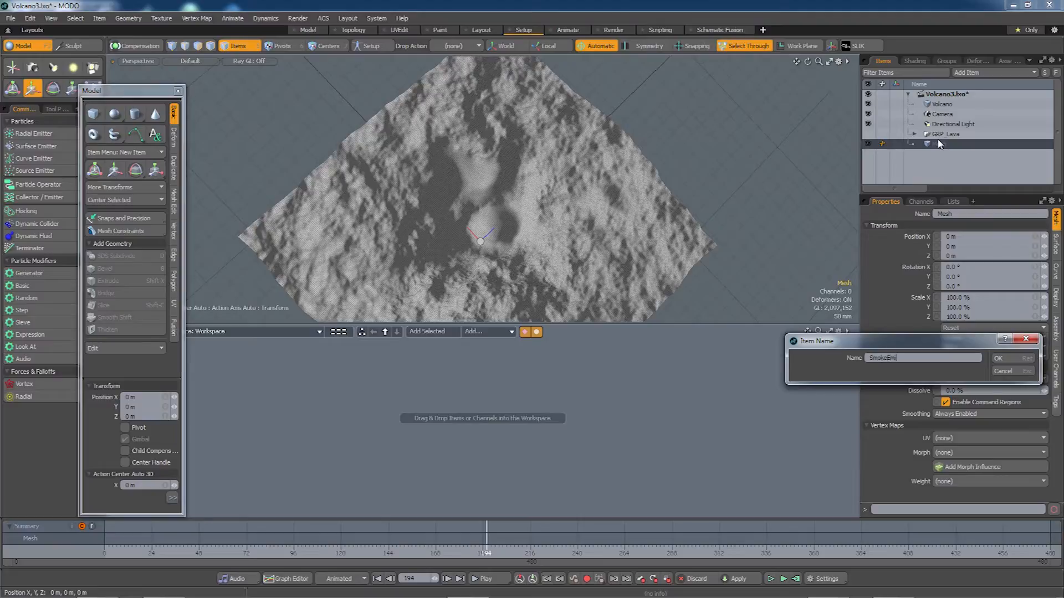
text(_)
key(Return)
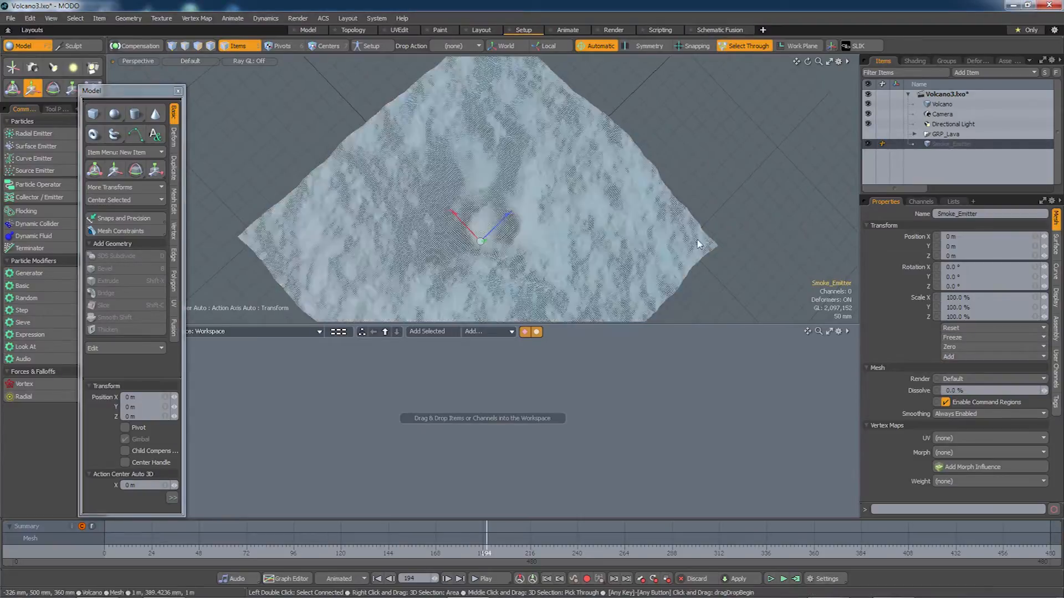
Create a flat 24-sided cylinder disc over the crater, about 42 mm in X radius and 44 mm in Z radius.
click(135, 114)
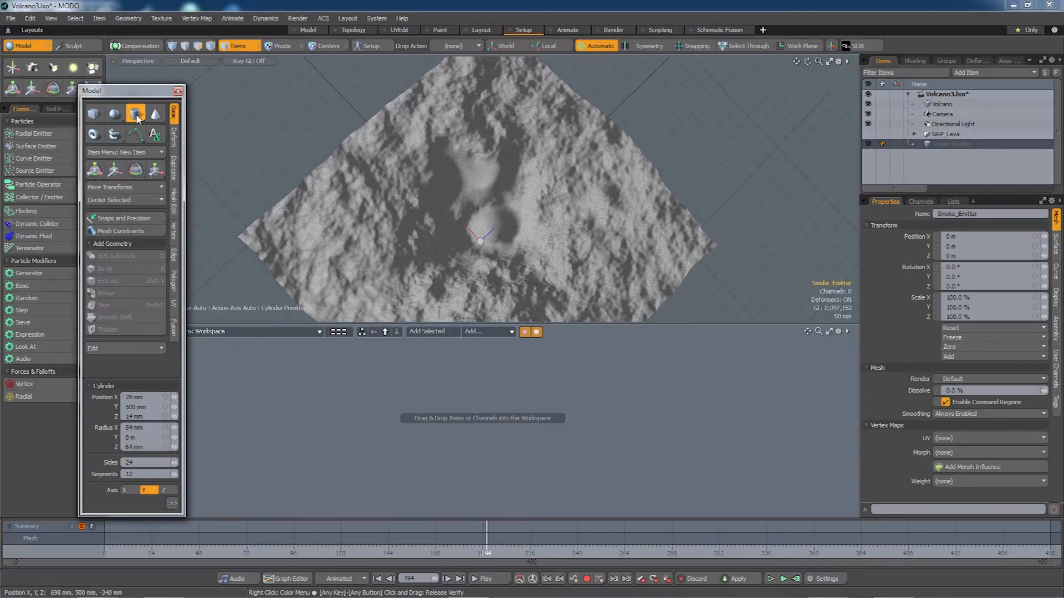
drag(492, 227, 515, 227)
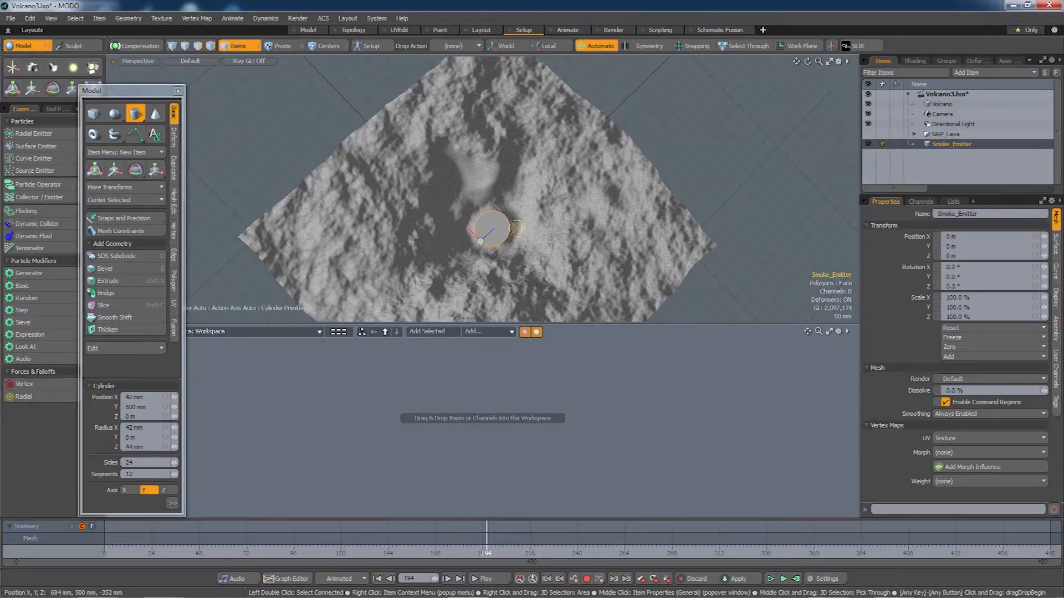
alt+drag(519, 229, 559, 145)
key(q)
Center the disc's polygons on the origin of the Smoke_Emitter mesh.
click(198, 46)
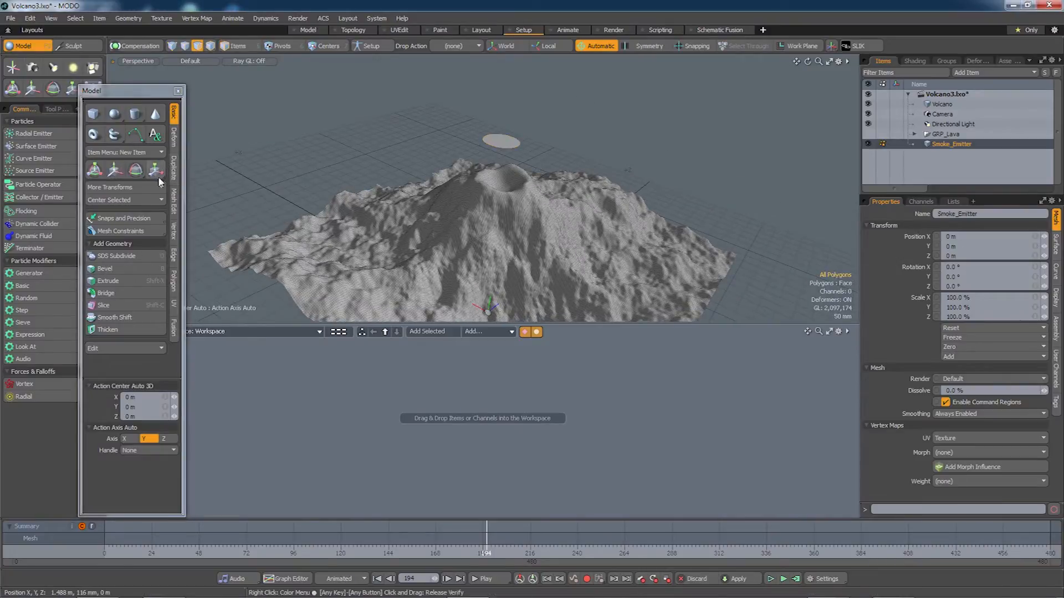
click(141, 201)
click(141, 201)
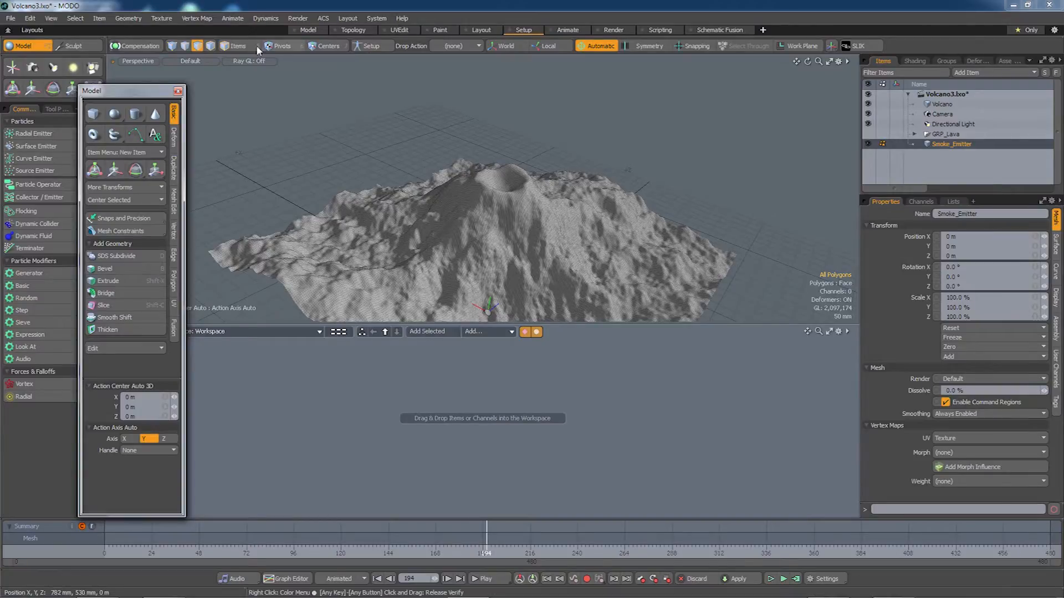
Move the Smoke_Emitter item into the volcano's crater, at about 32 mm X, 379.5 mm Y and 20 mm Z.
click(238, 46)
click(468, 259)
key(w)
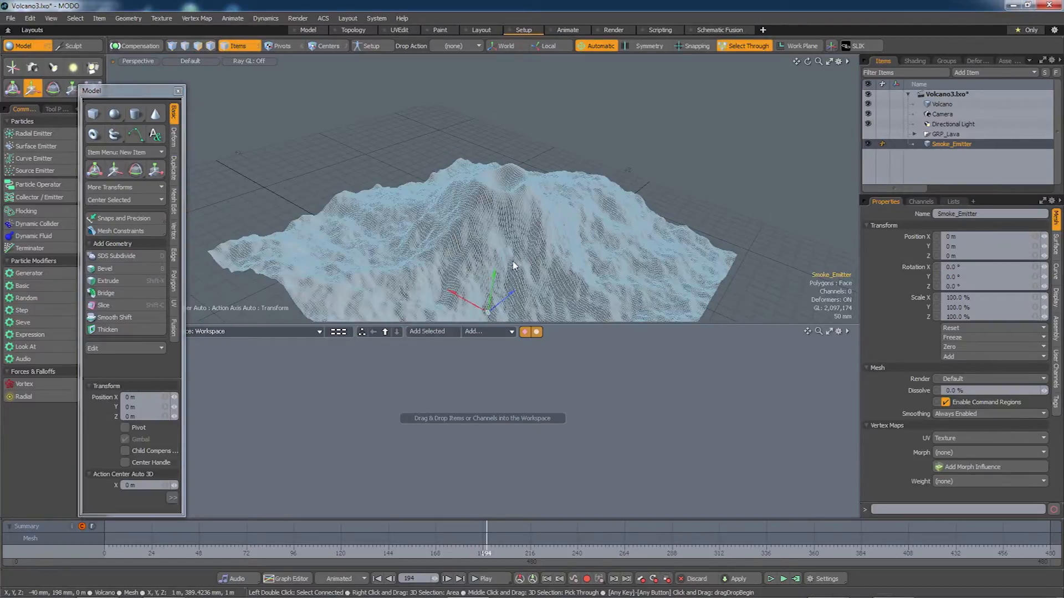
drag(510, 262, 520, 125)
alt+drag(444, 277, 404, 281)
drag(482, 190, 518, 175)
scroll(488, 188, up, 3)
alt+drag(487, 221, 488, 189)
drag(478, 124, 478, 130)
drag(442, 161, 439, 159)
drag(474, 119, 474, 126)
alt+drag(532, 207, 539, 279)
key(q)
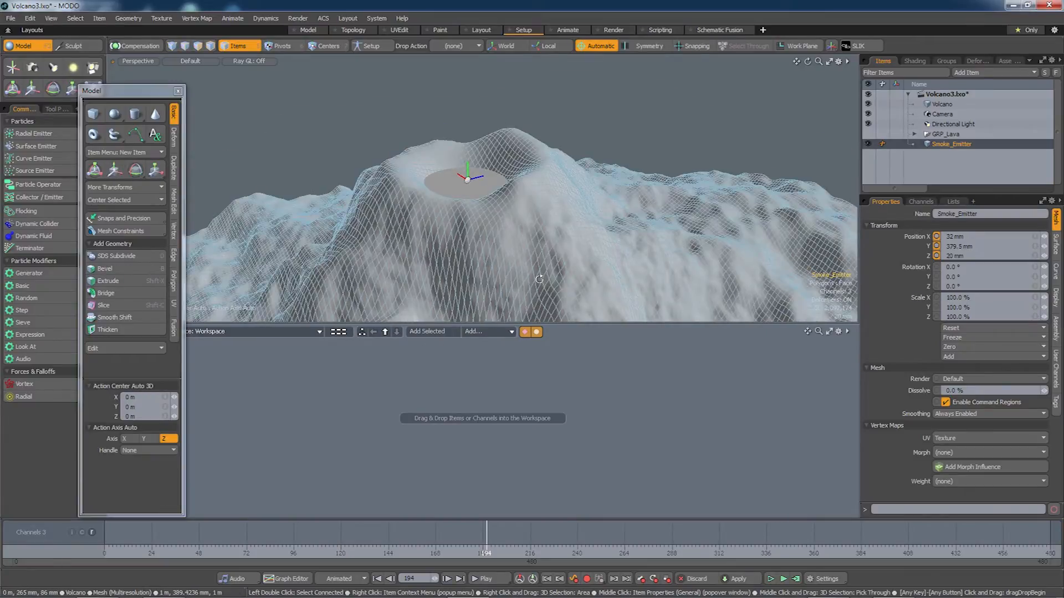
Place the Smoke_Emitter mesh in the empty schematic workspace and add a new Particle Simulation node beside it.
drag(951, 144, 368, 405)
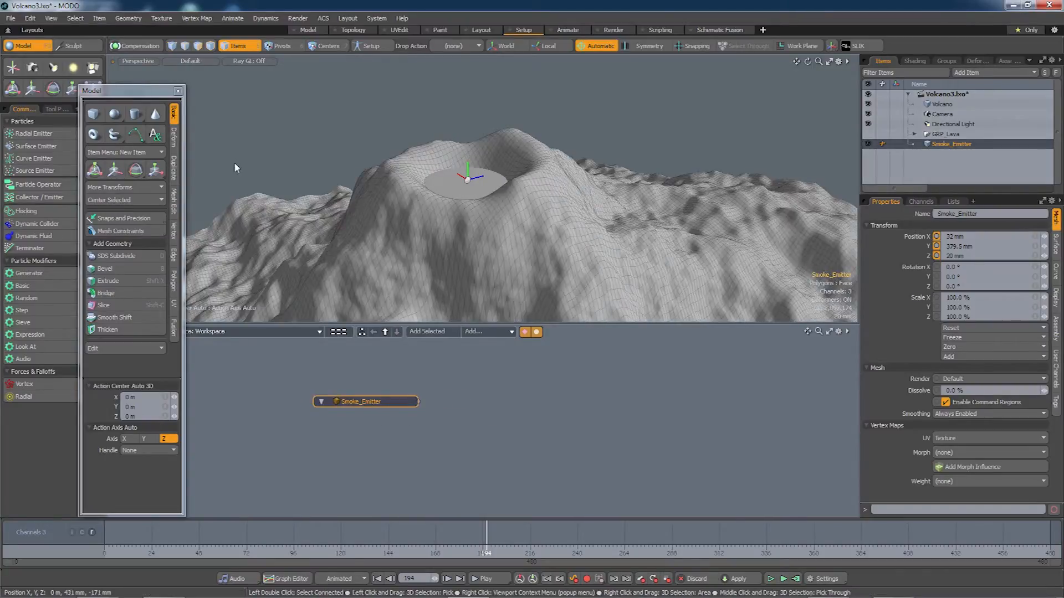
click(178, 91)
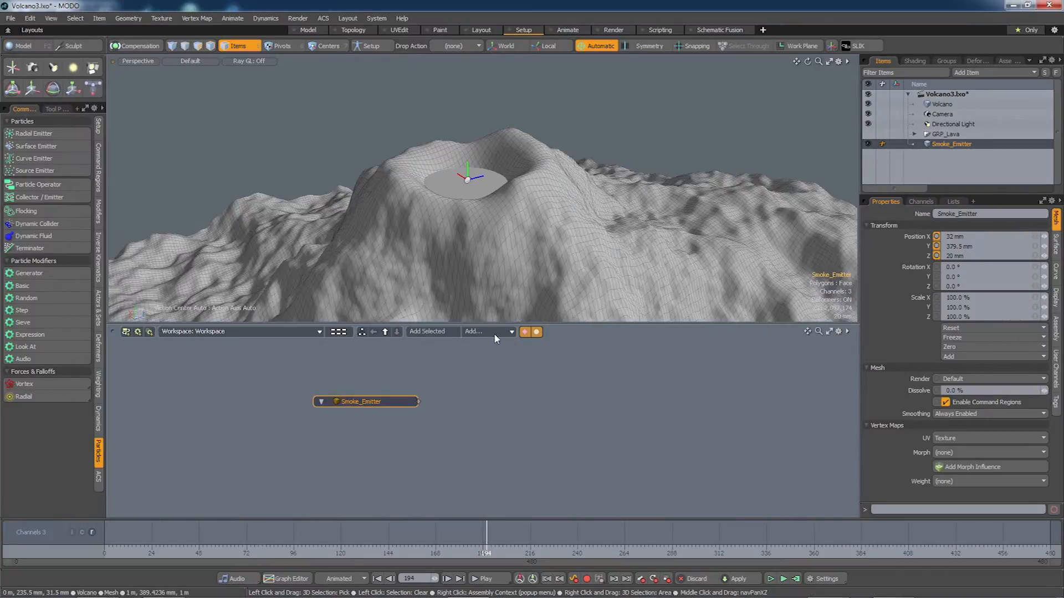
click(490, 332)
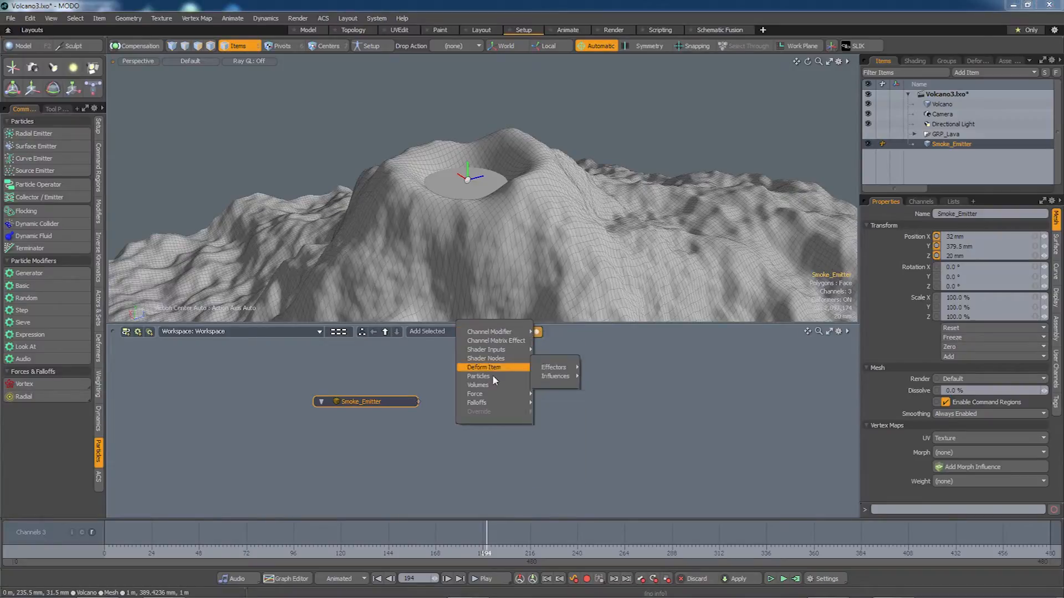
mouse_move(482, 376)
mouse_move(554, 406)
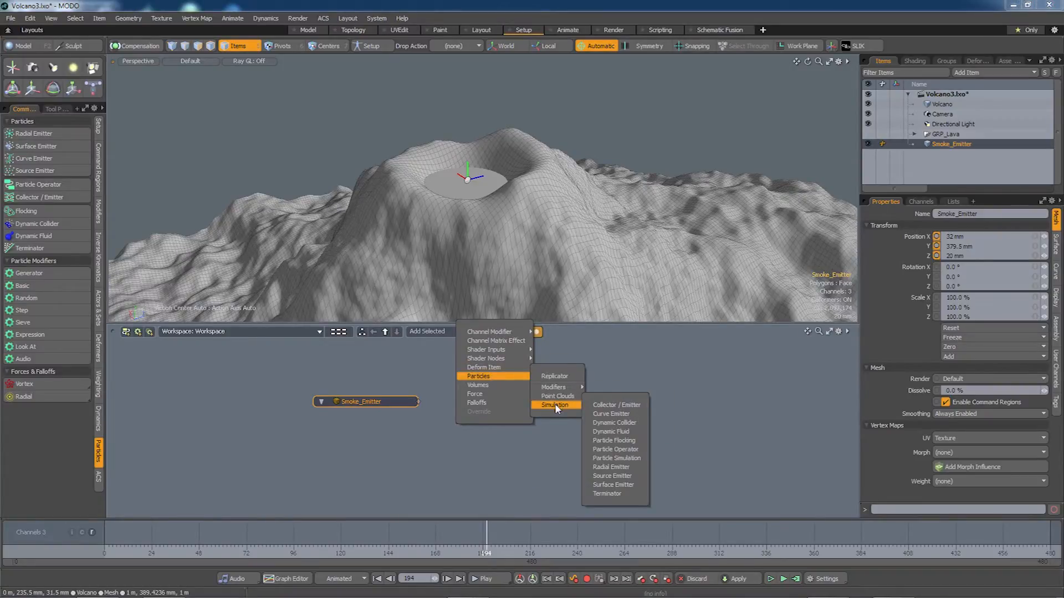
click(617, 459)
drag(569, 381, 551, 404)
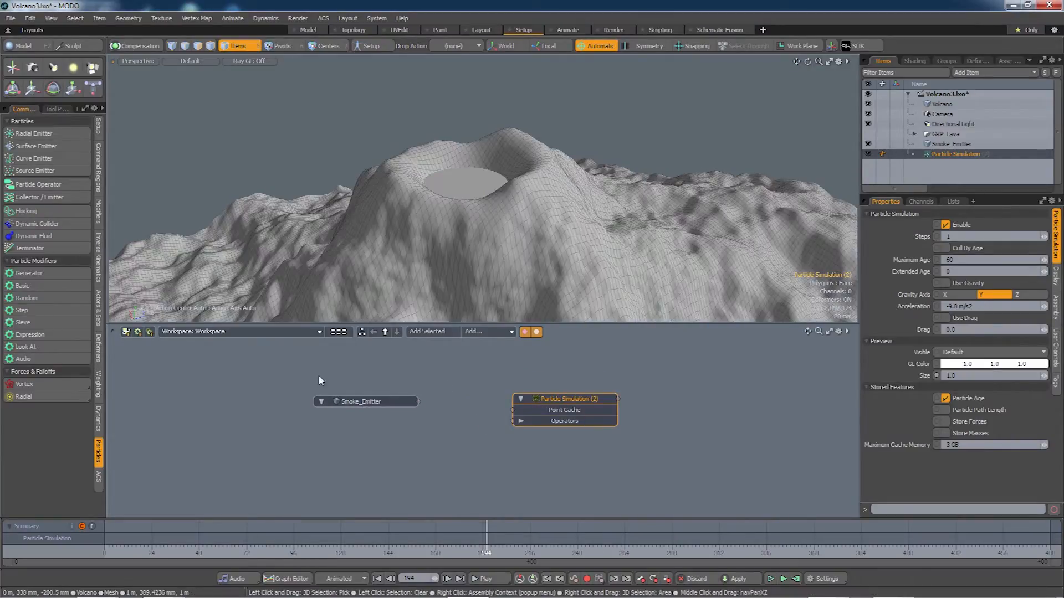
Create a Surface Emitter from Smoke_Emitter that feeds the new Particle Simulation, and space the nodes apart.
shift+click(352, 401)
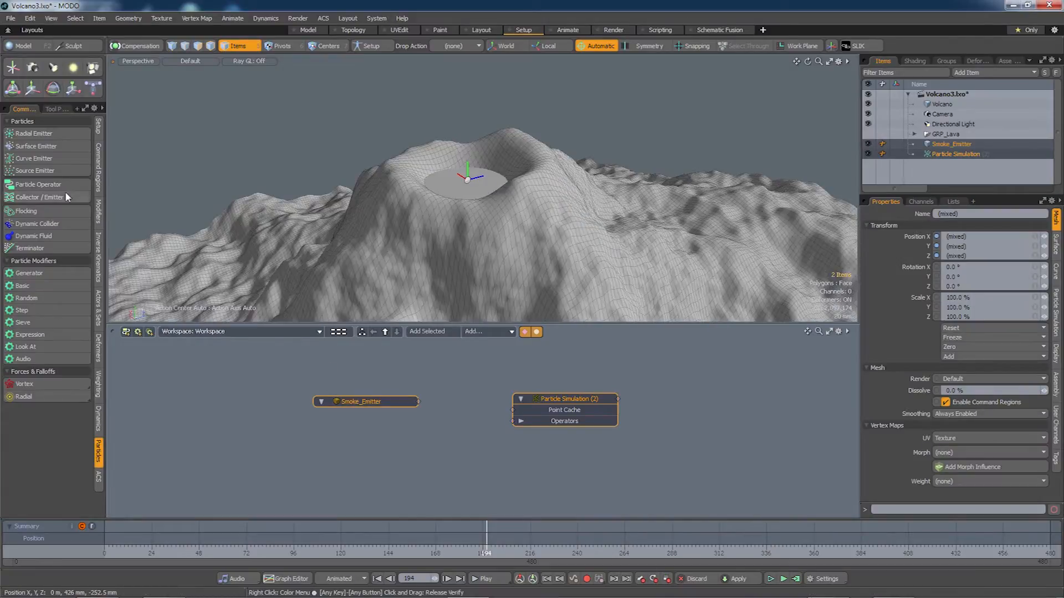
click(45, 151)
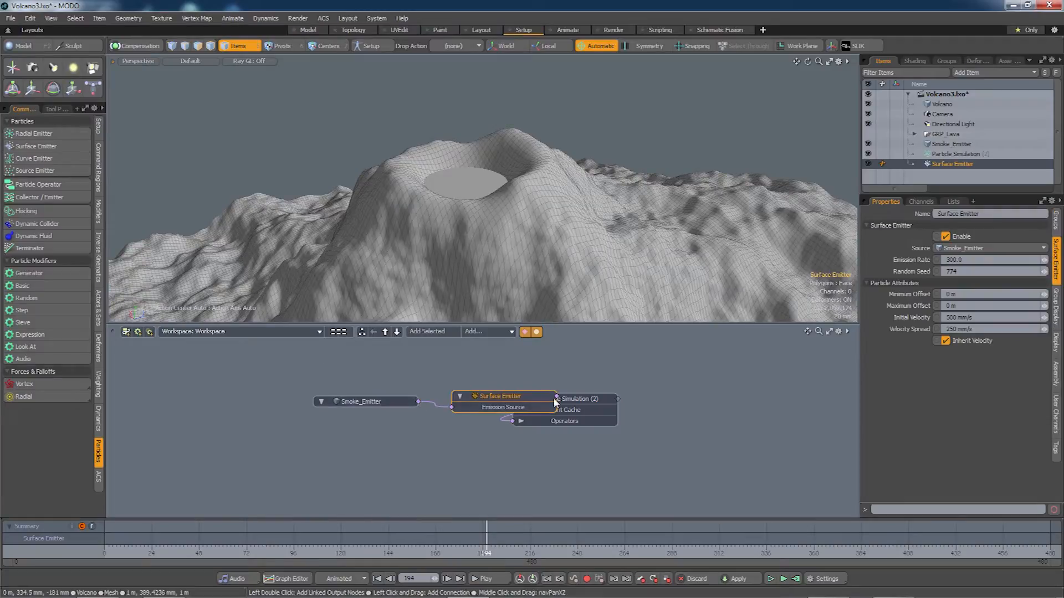
drag(610, 394, 687, 383)
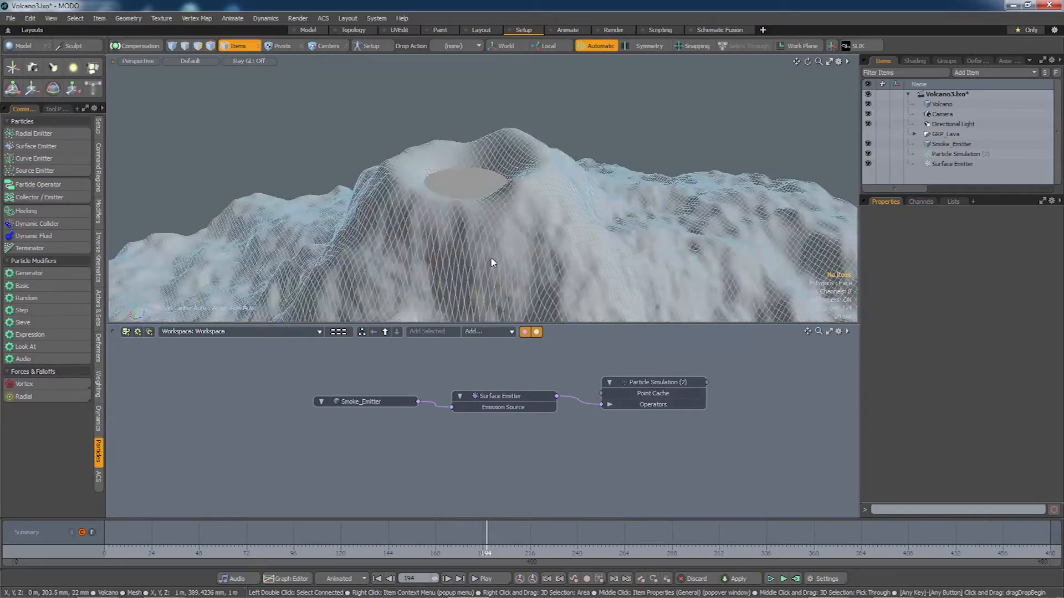
Set the new Particle Simulation's GL color to dark grey 0.16 and its preview size to 5.0, and test the simulation.
click(654, 381)
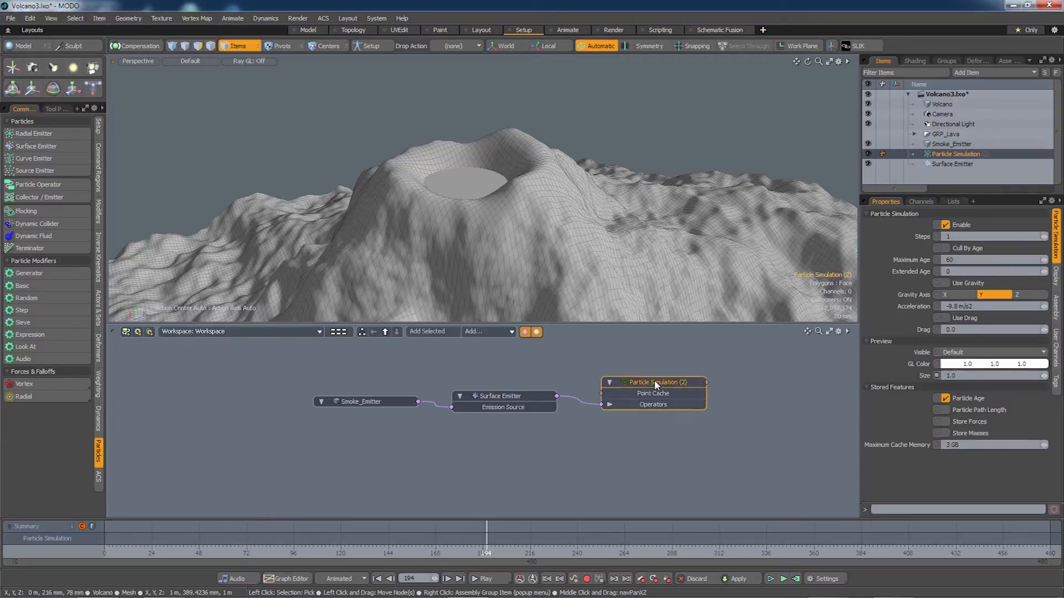
shift+drag(986, 368, 978, 377)
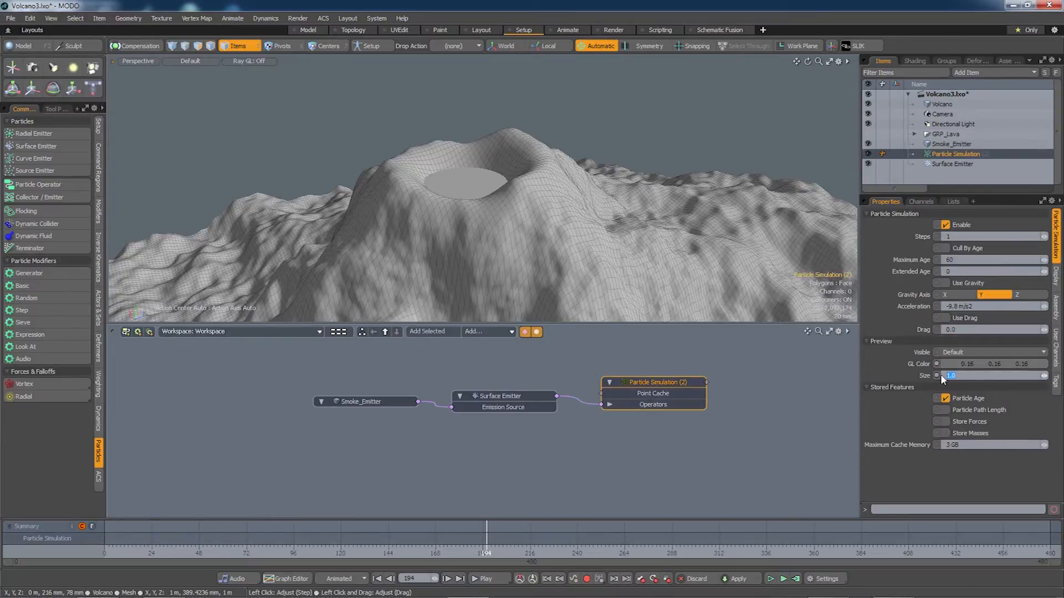
click(770, 578)
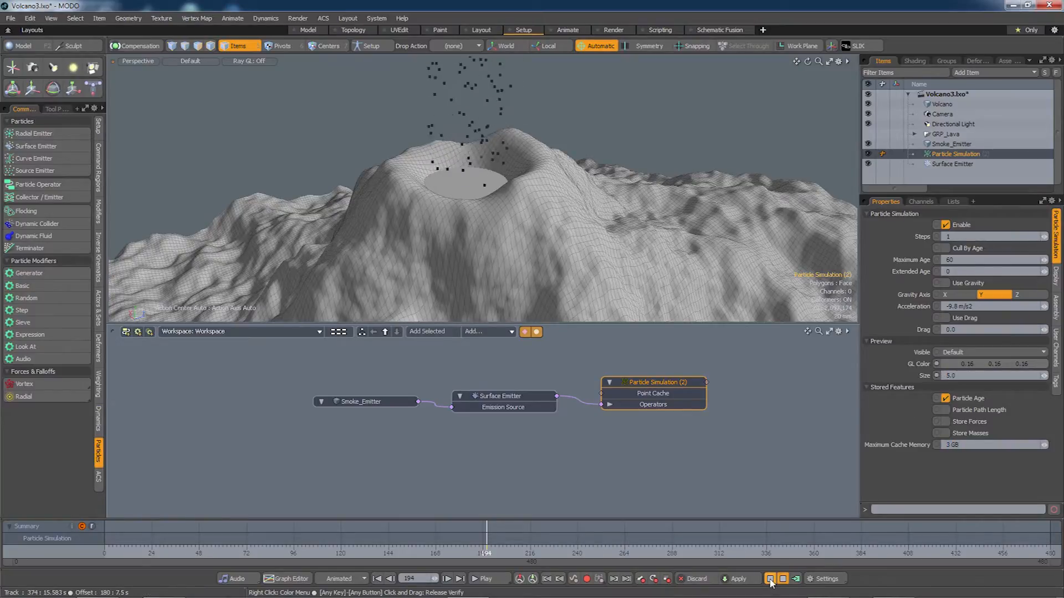
click(770, 578)
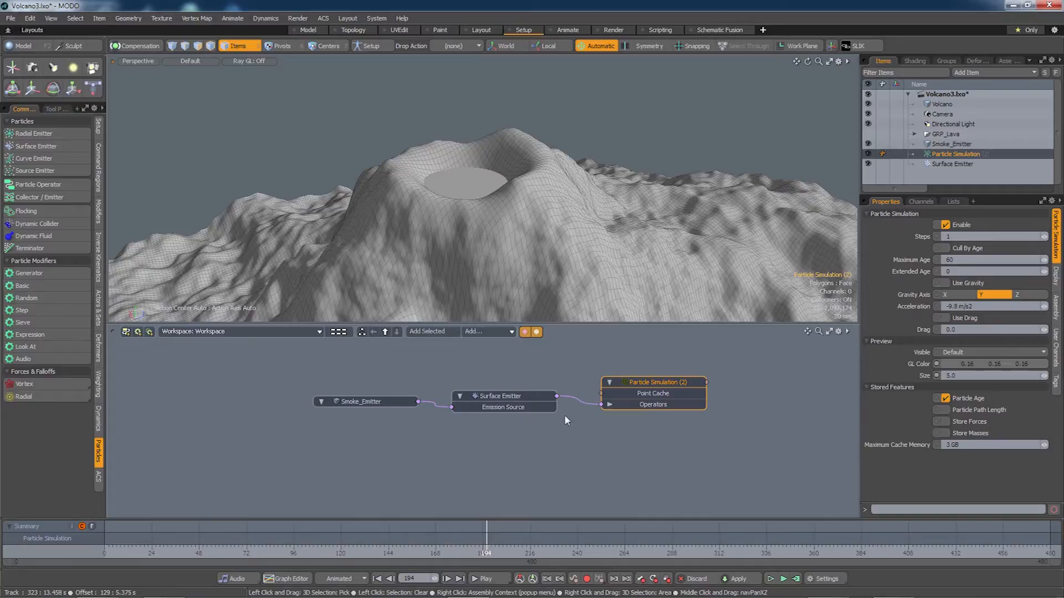
Set the Surface Emitter's initial velocity to 10 mm/s and velocity spread to 2 mm/s, and test the simulation.
click(516, 399)
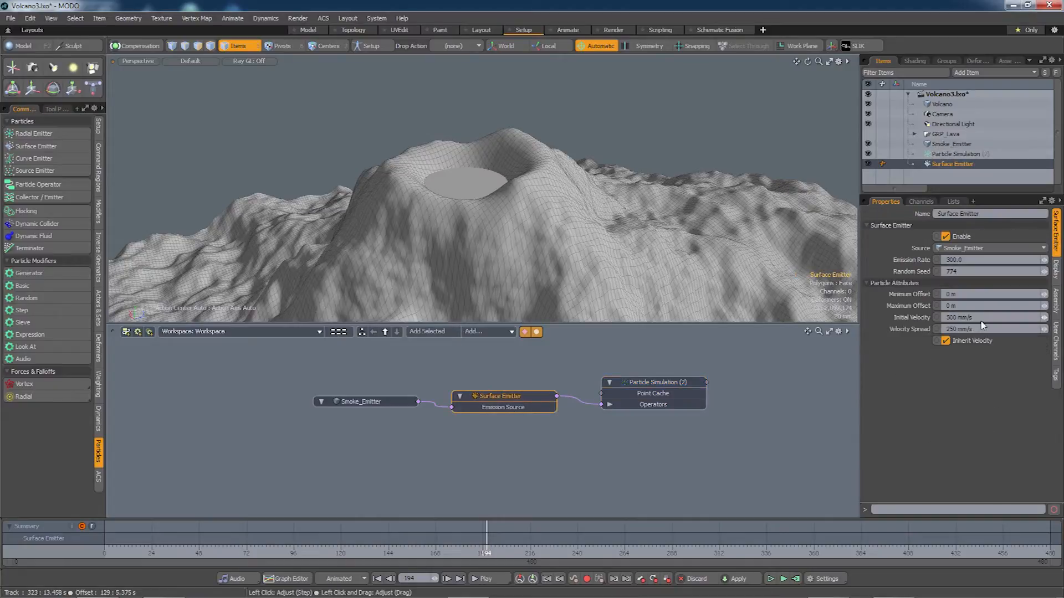
click(949, 317)
text(10mmm)
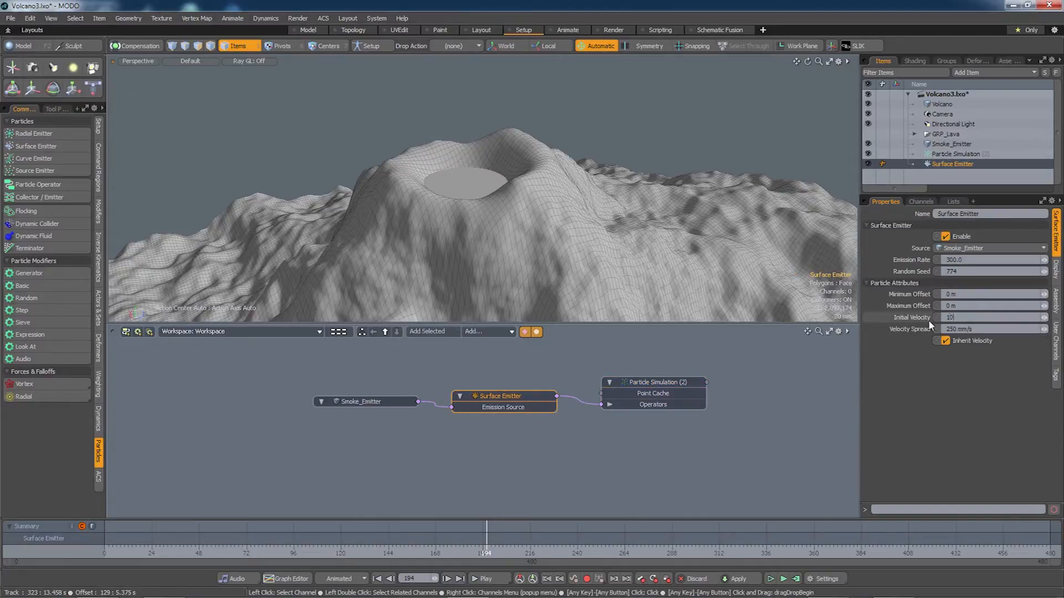
key(Tab)
text(2)
click(770, 579)
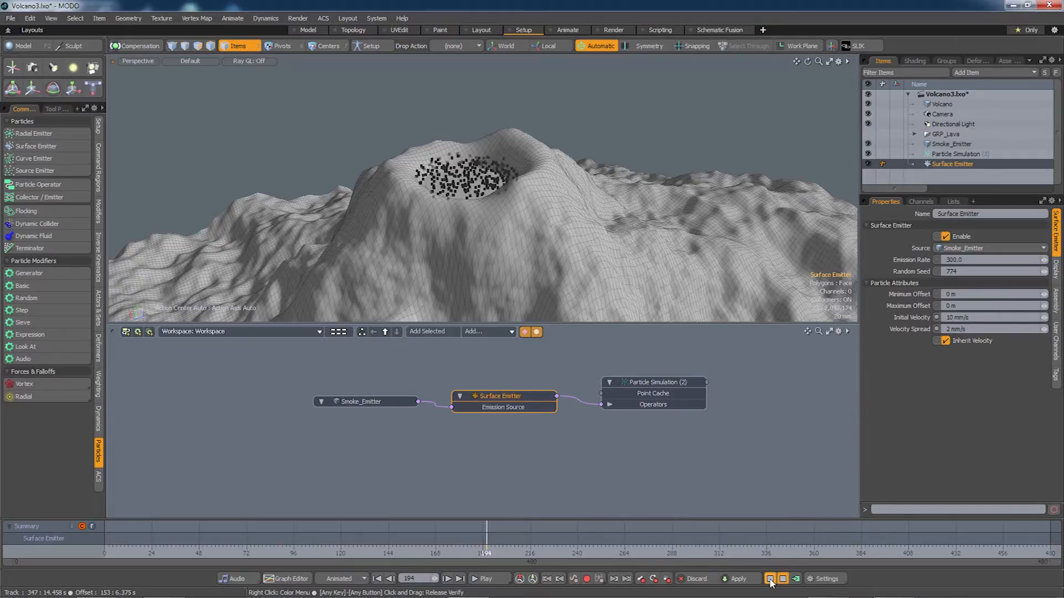
click(769, 578)
Set the Surface Emitter's initial velocity to 20 mm/s and run the simulation to check the rising column.
click(956, 317)
click(956, 317)
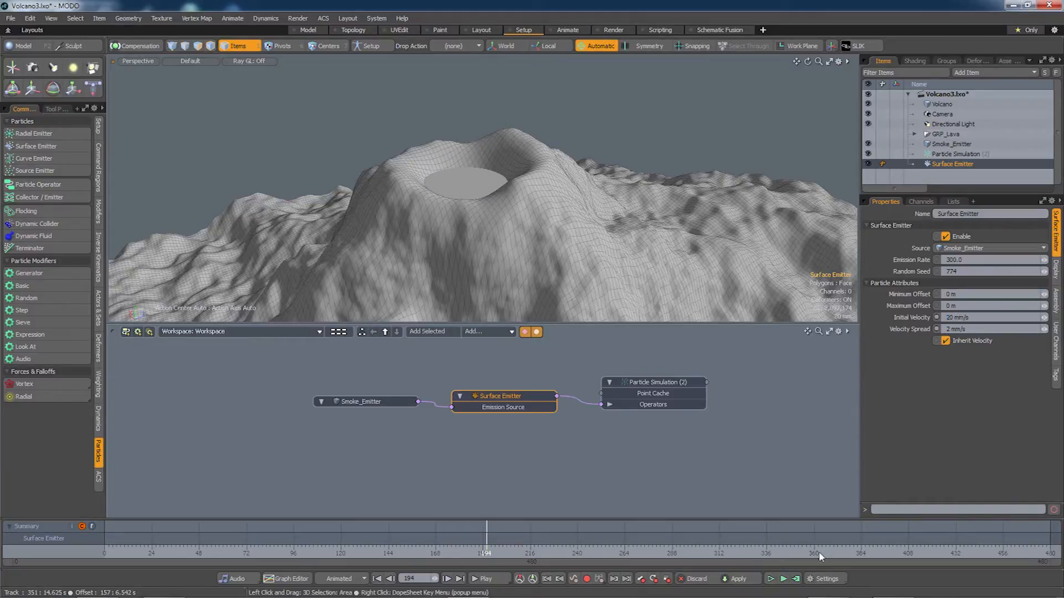
click(770, 579)
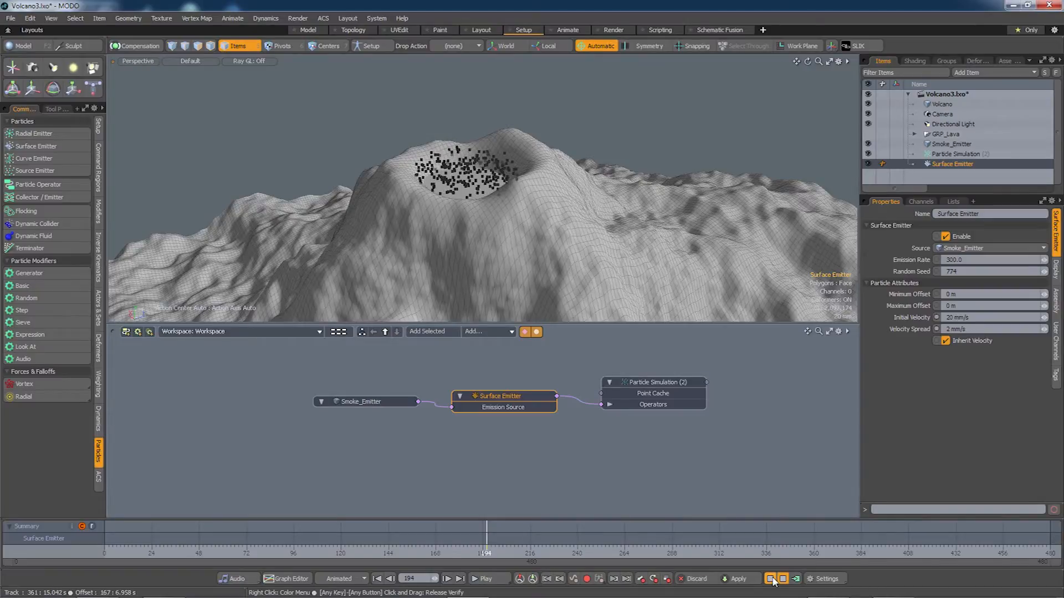
mouse_move(648, 301)
alt+mouse_down()
mouse_move(526, 228)
mouse_move(552, 221)
mouse_move(538, 248)
alt+mouse_up()
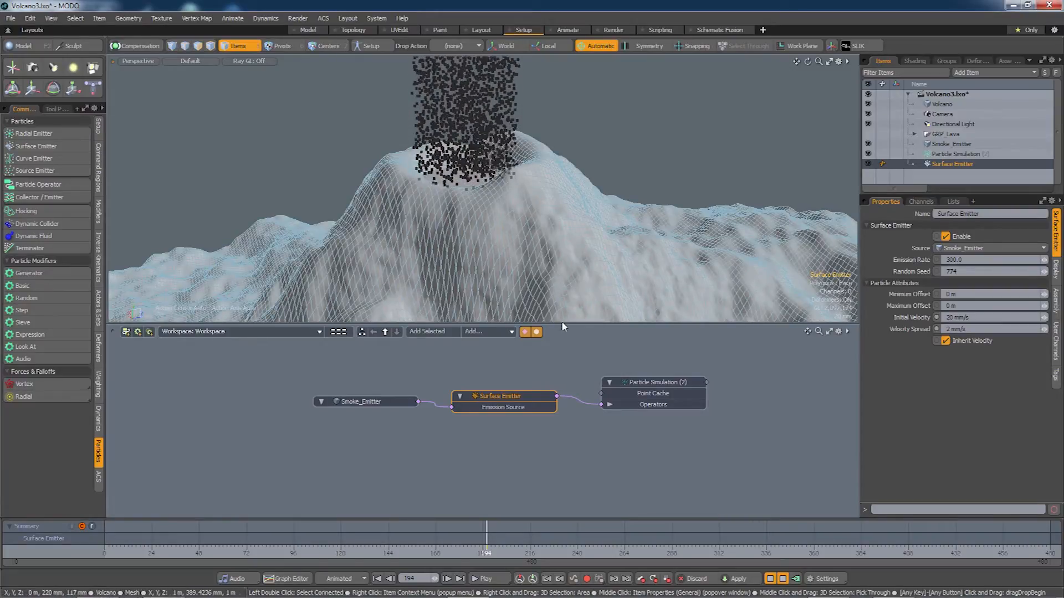
click(770, 579)
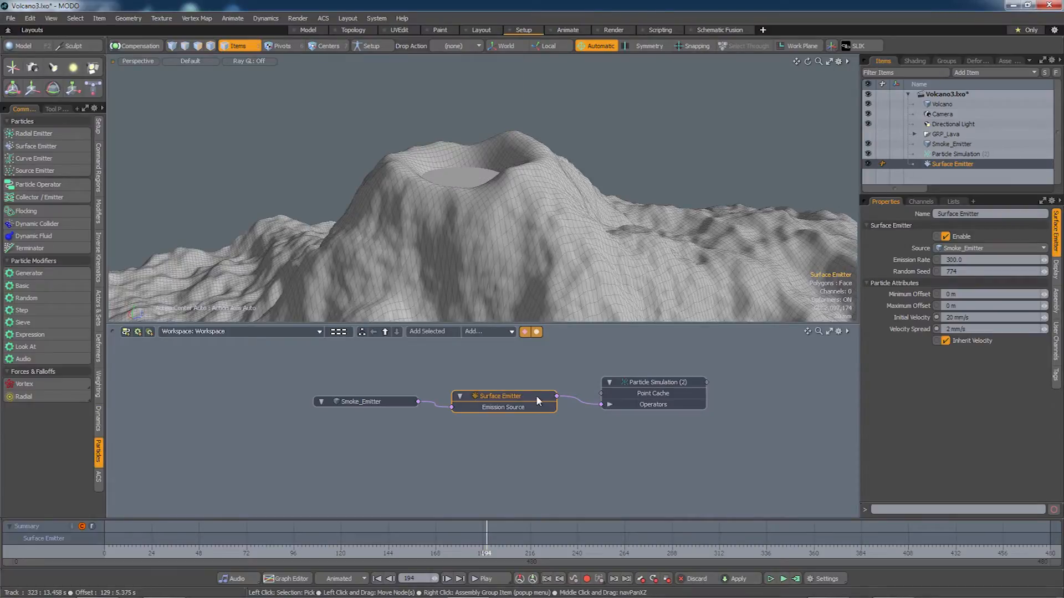
Set the Surface Emitter's emission rate to 100 and test the simulation again.
click(969, 259)
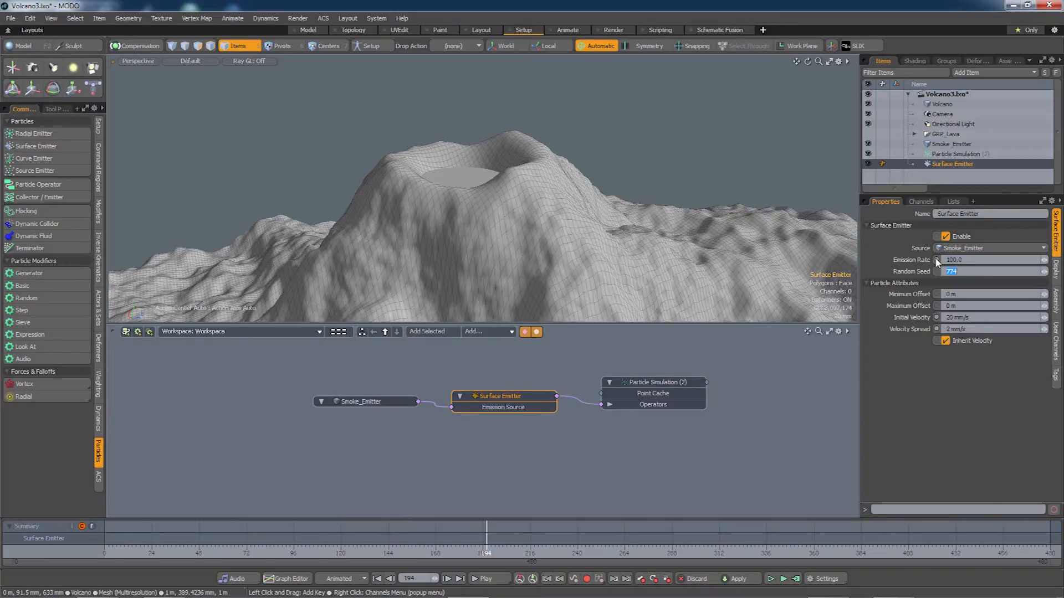
click(771, 578)
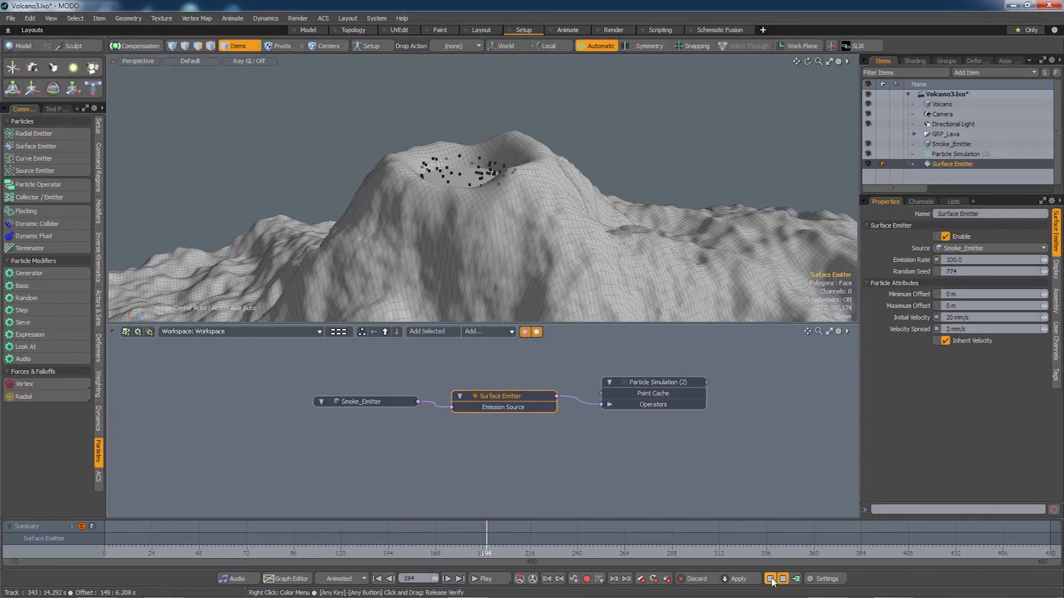
click(770, 578)
alt+drag(530, 272, 551, 258)
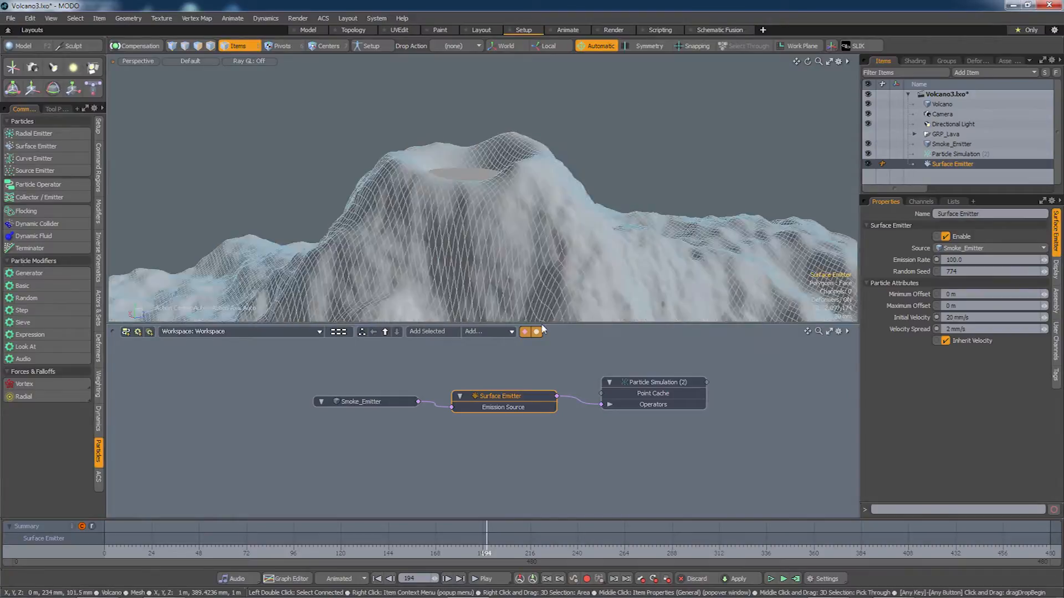
Rearrange the schematic by moving the Smoke_Emitter and Surface Emitter nodes further down to make room.
drag(375, 400, 372, 442)
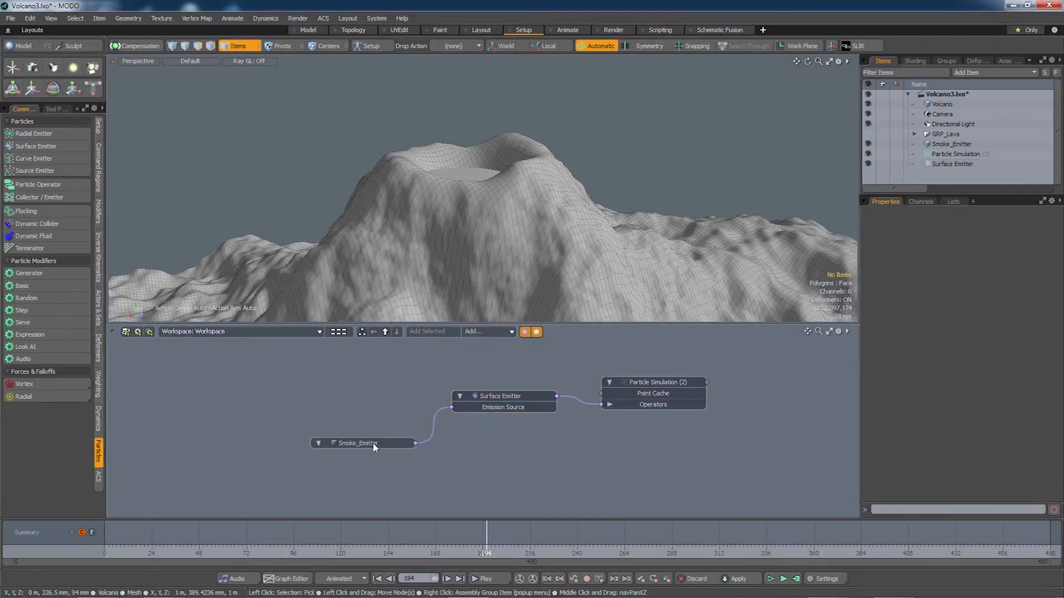
click(504, 397)
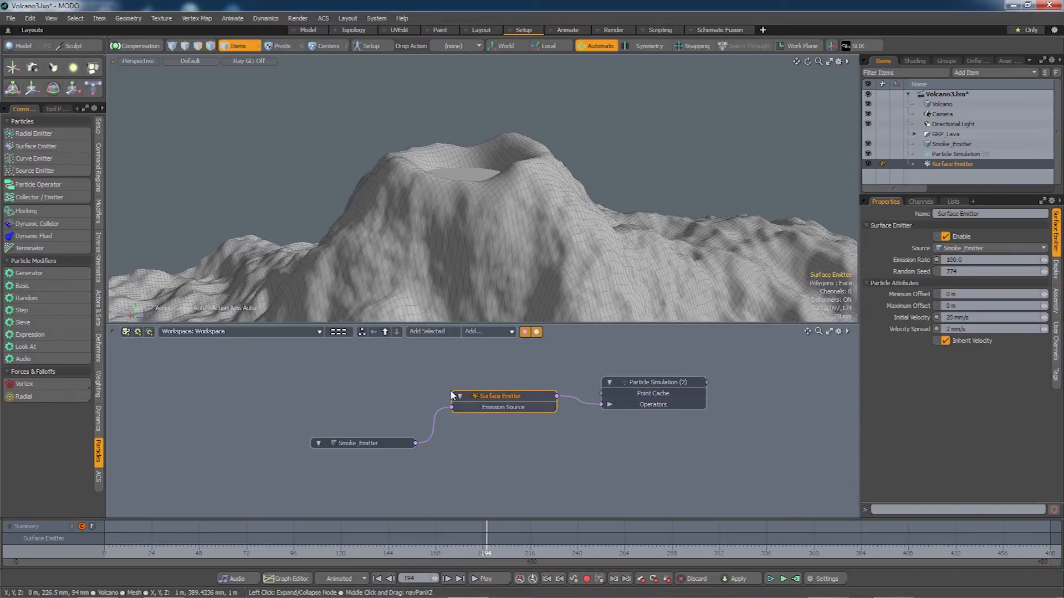
drag(483, 394, 484, 407)
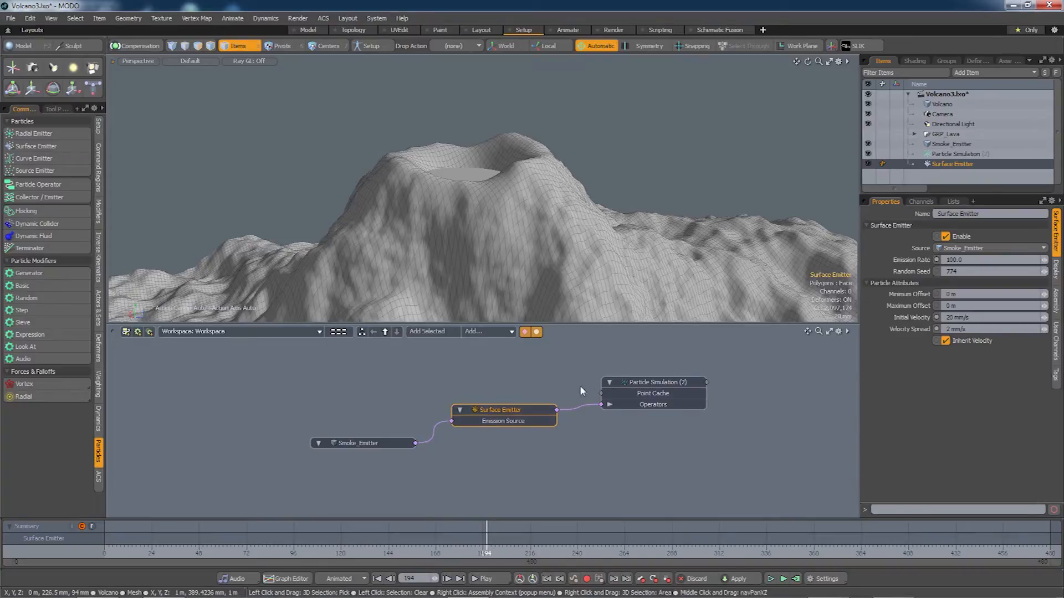
Add a Vortex Force to Particle Simulation (2), connected to its Operators input, and place its node above the Surface Emitter.
click(648, 382)
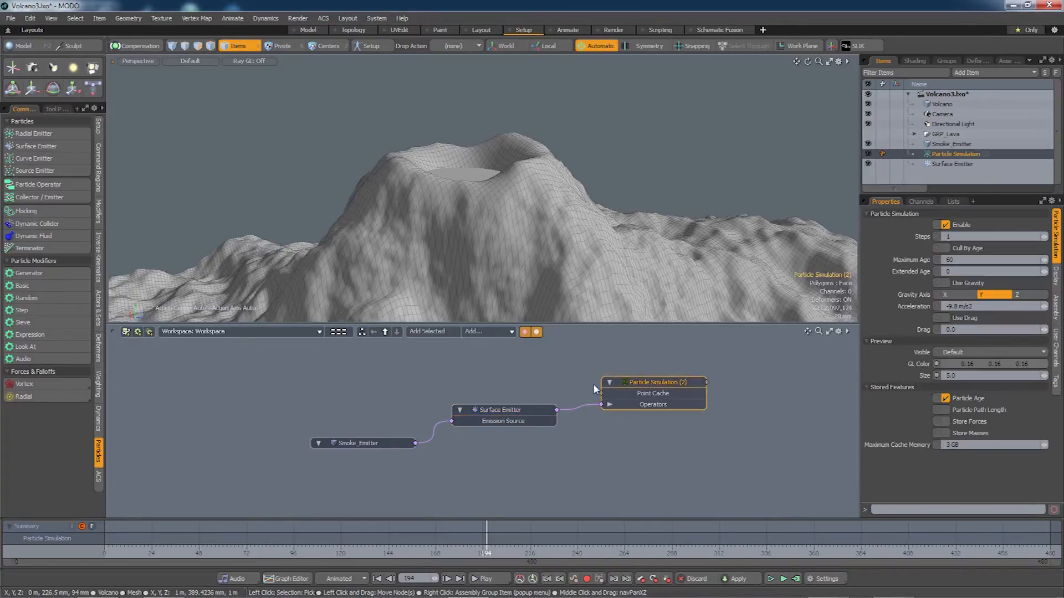
click(61, 393)
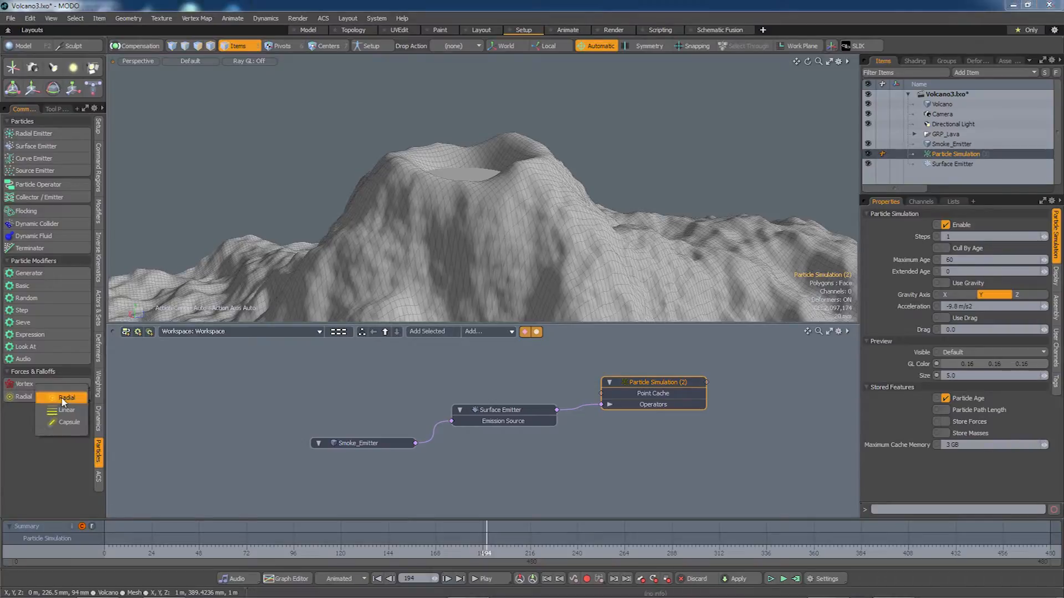
click(37, 385)
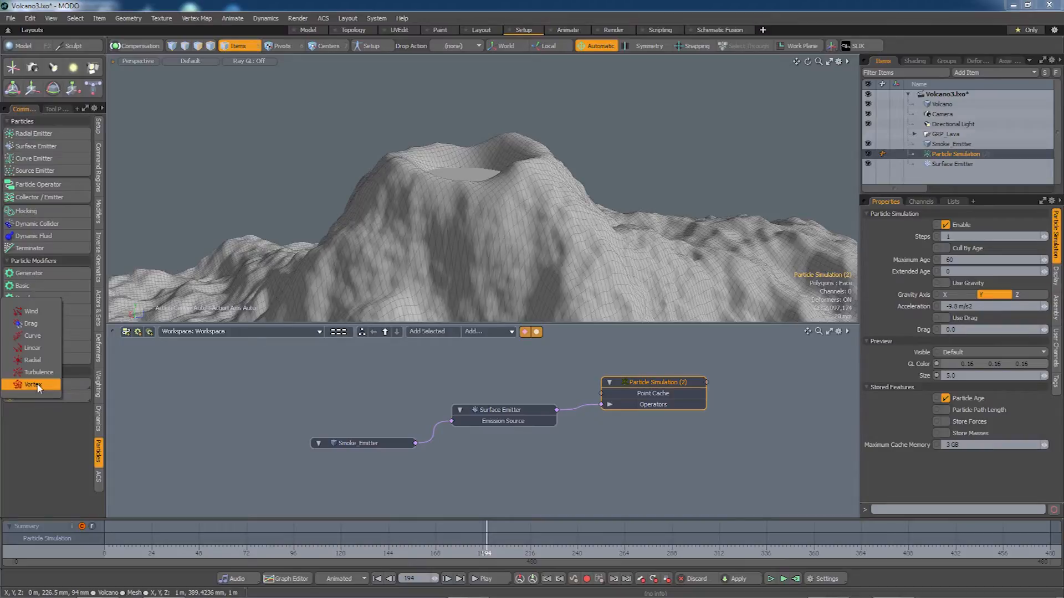
click(33, 385)
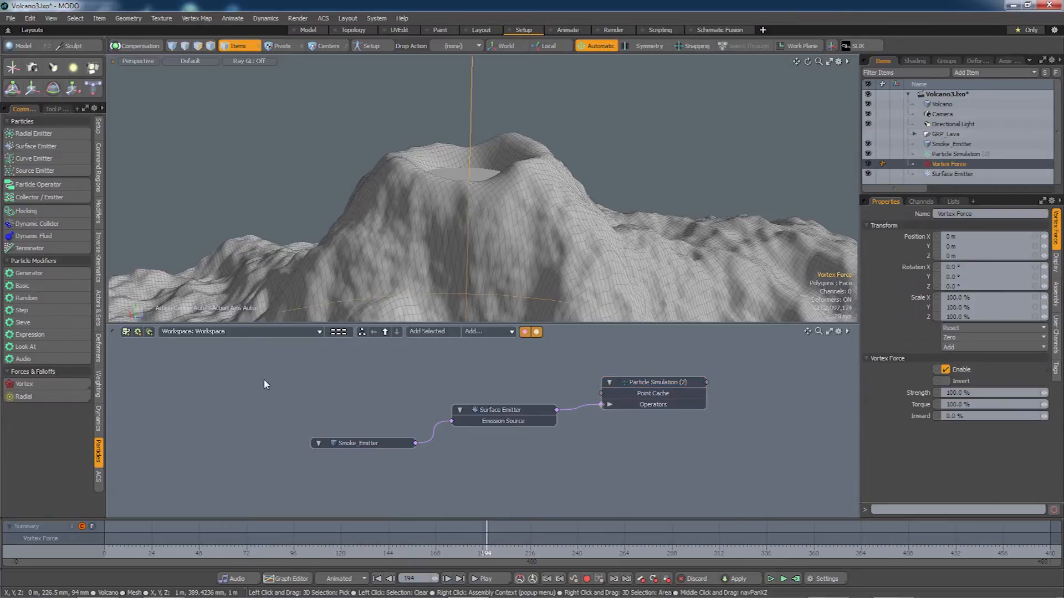
click(601, 405)
drag(543, 398, 515, 364)
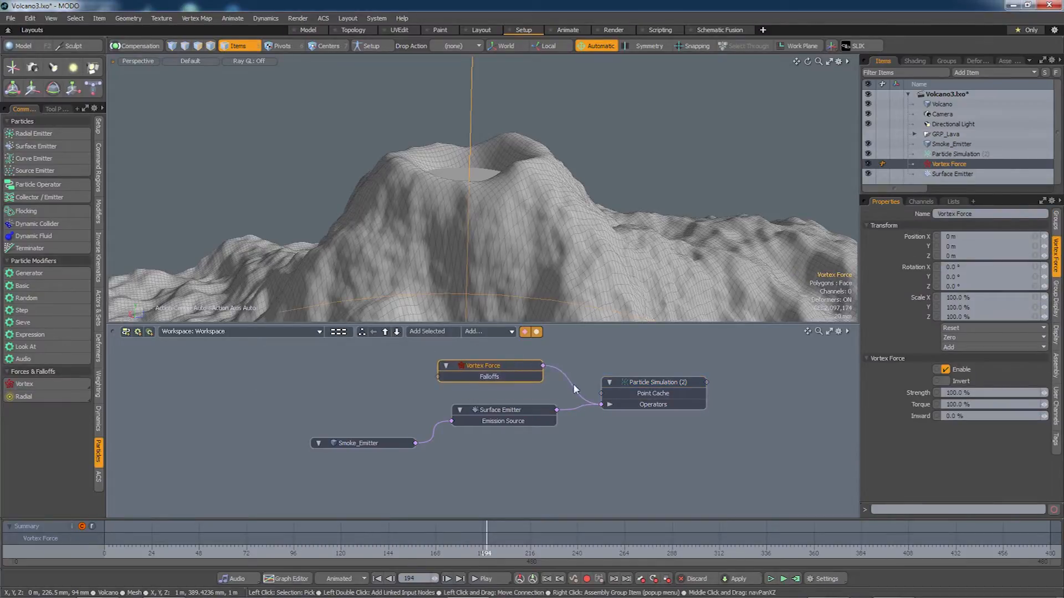
Enlarge the 3D view and parent the Vortex Force to Smoke_Emitter so it is centred on the crater.
alt+drag(604, 371, 586, 398)
drag(594, 323, 594, 370)
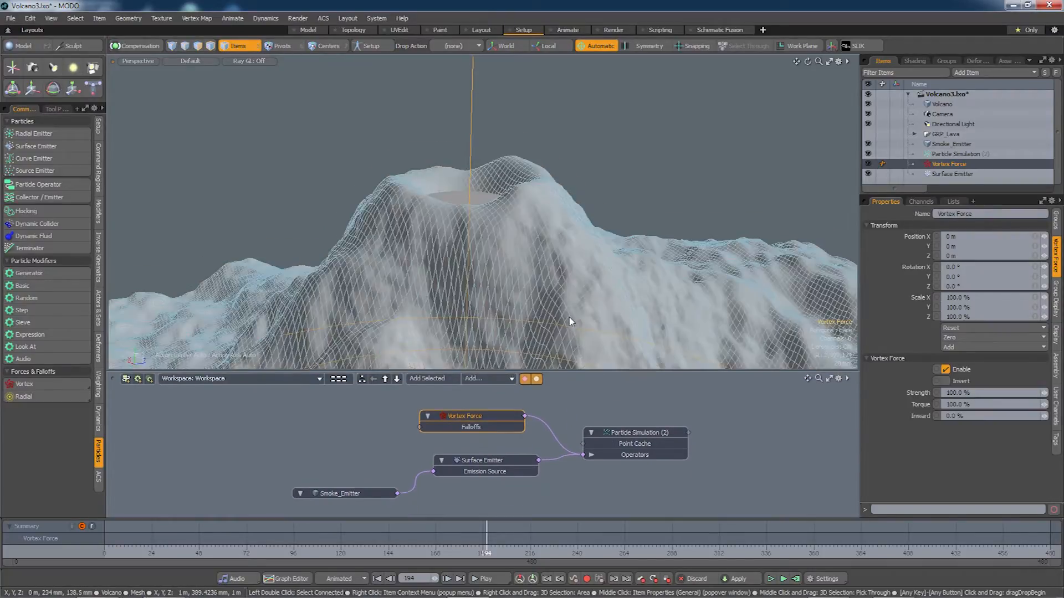
scroll(573, 322, down, 8)
alt+shift+drag(572, 319, 554, 246)
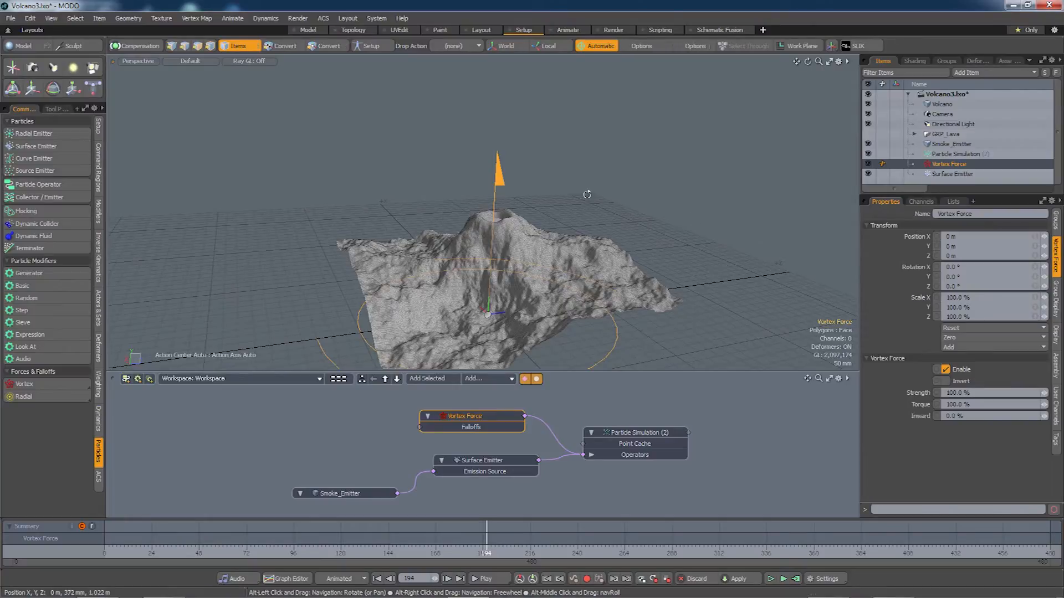
alt+drag(692, 217, 636, 238)
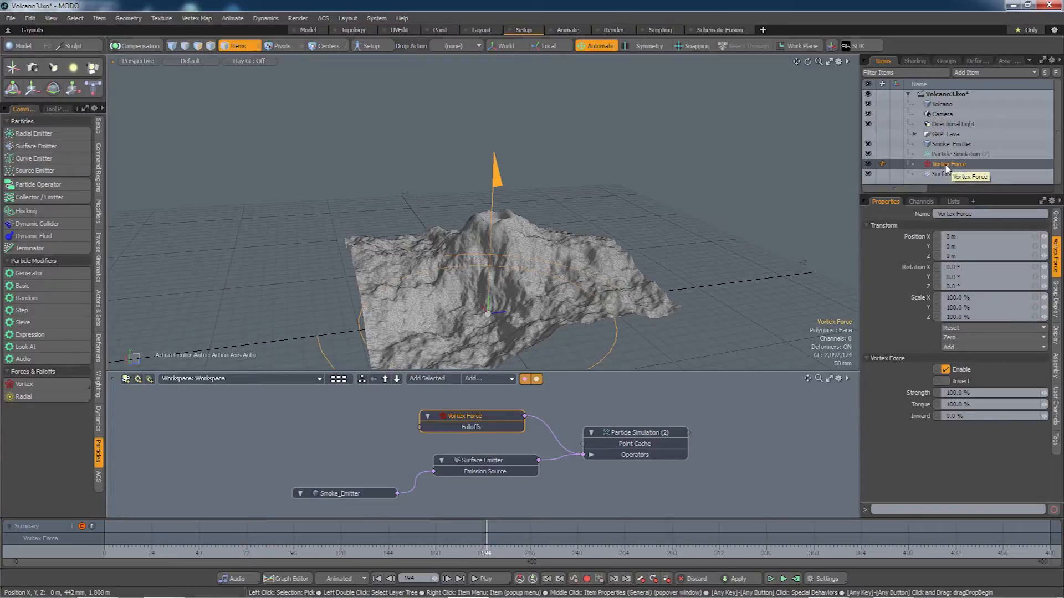
drag(946, 170, 949, 146)
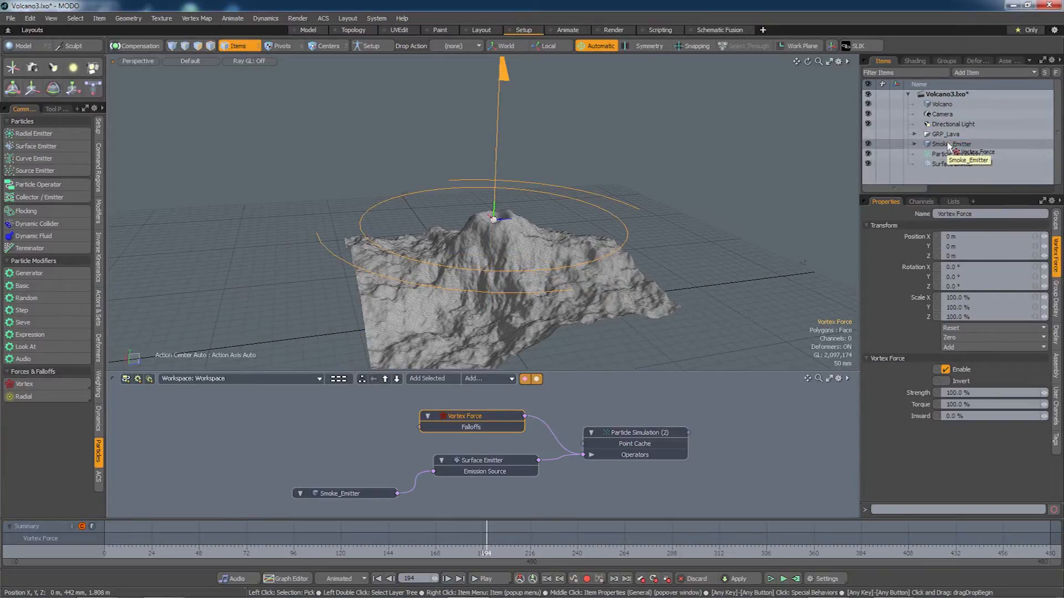
Test the smoke simulation around the crater with the Vortex Force at its default settings.
scroll(500, 227, up, 5)
scroll(500, 228, down, 5)
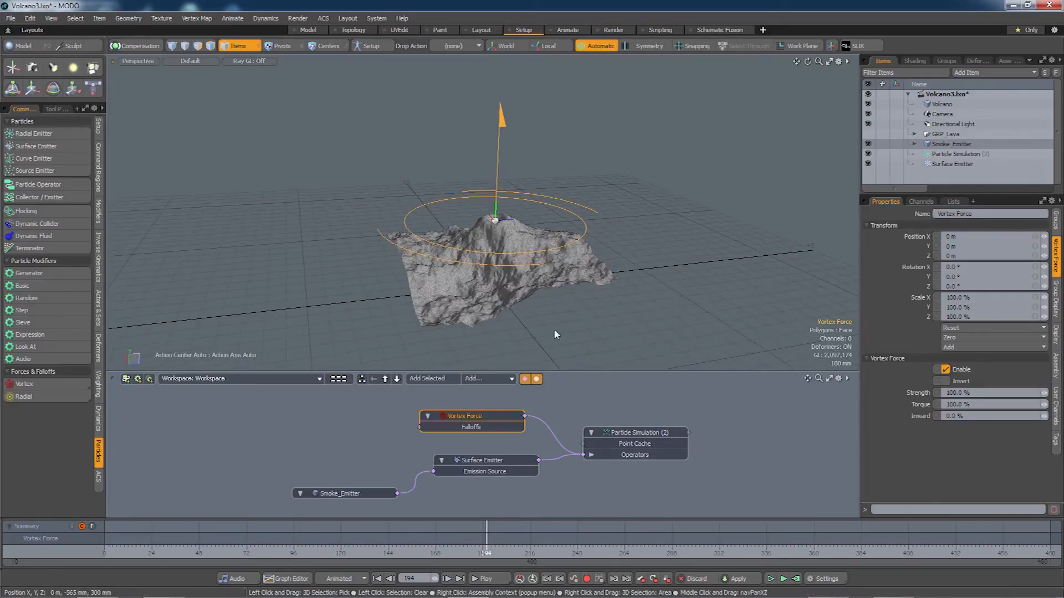
scroll(506, 211, up, 6)
alt+shift+drag(522, 292, 514, 244)
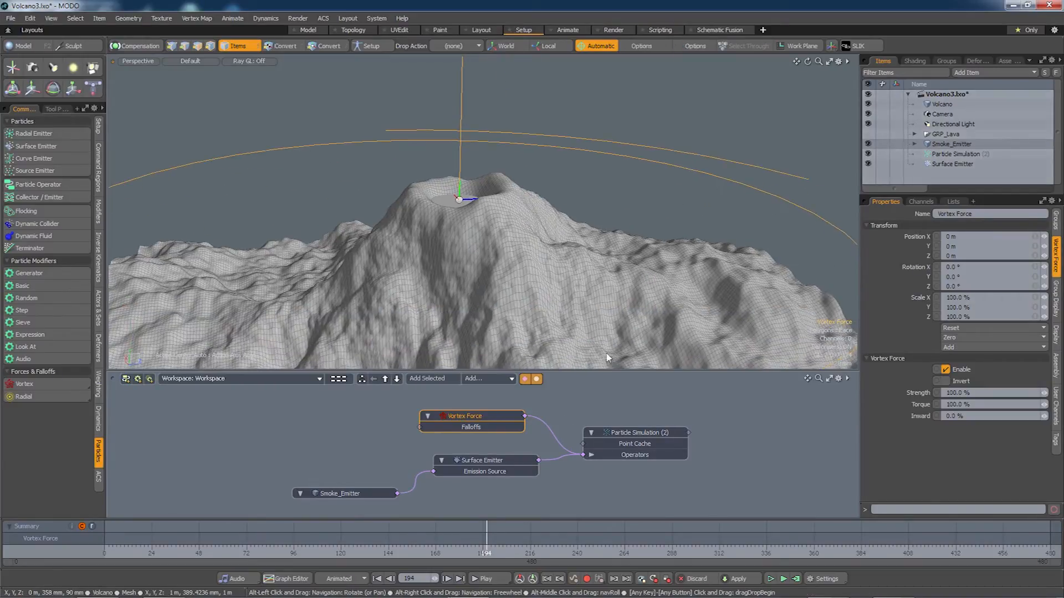
click(770, 579)
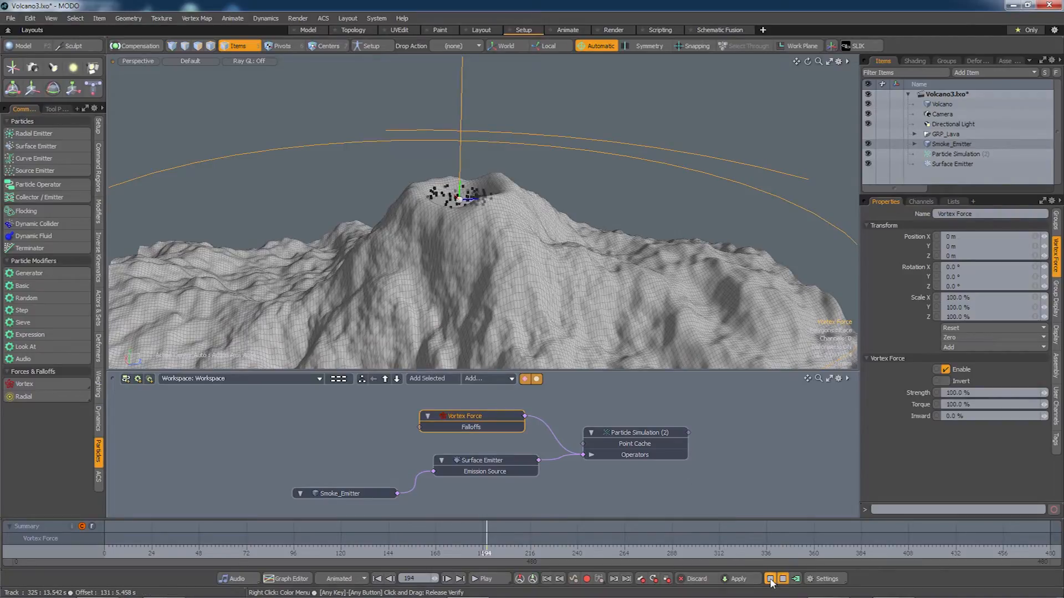
click(771, 580)
Set the Vortex Force's strength to 2.0 % and inward to 4.5 %, and run the simulation again.
drag(1044, 393, 1038, 393)
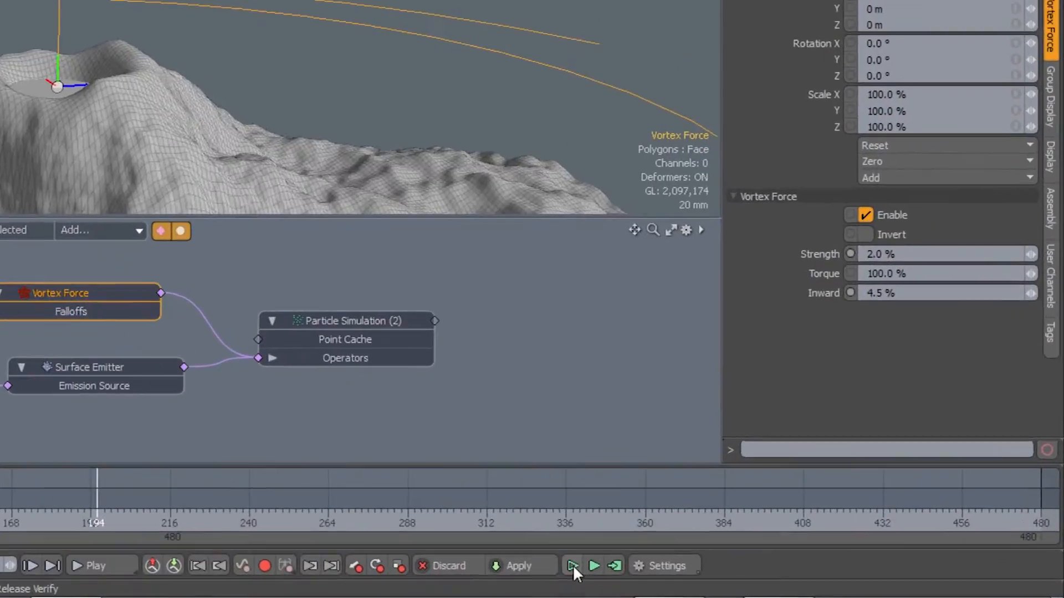
click(771, 580)
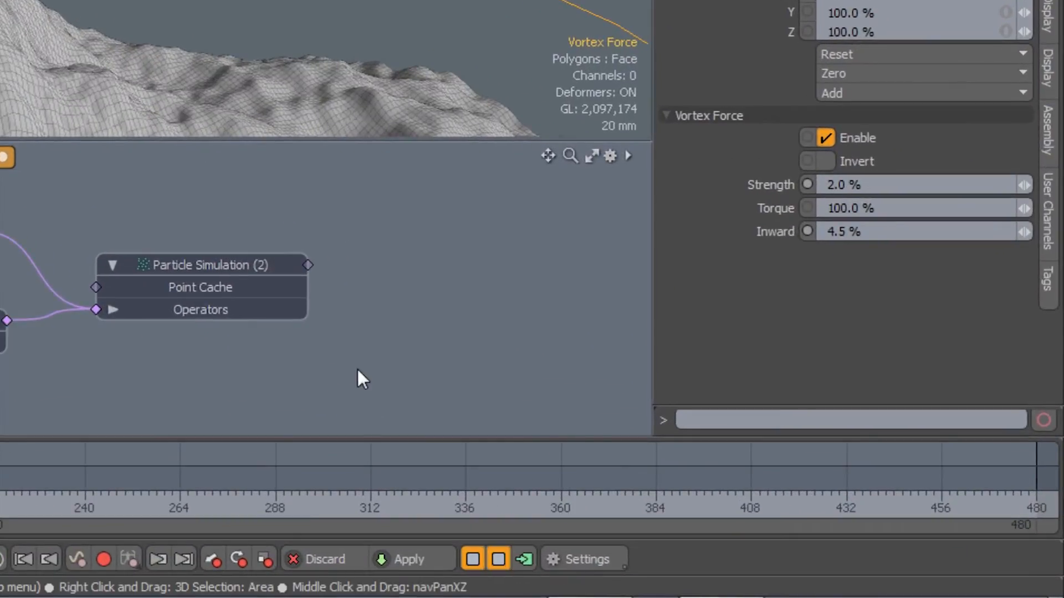
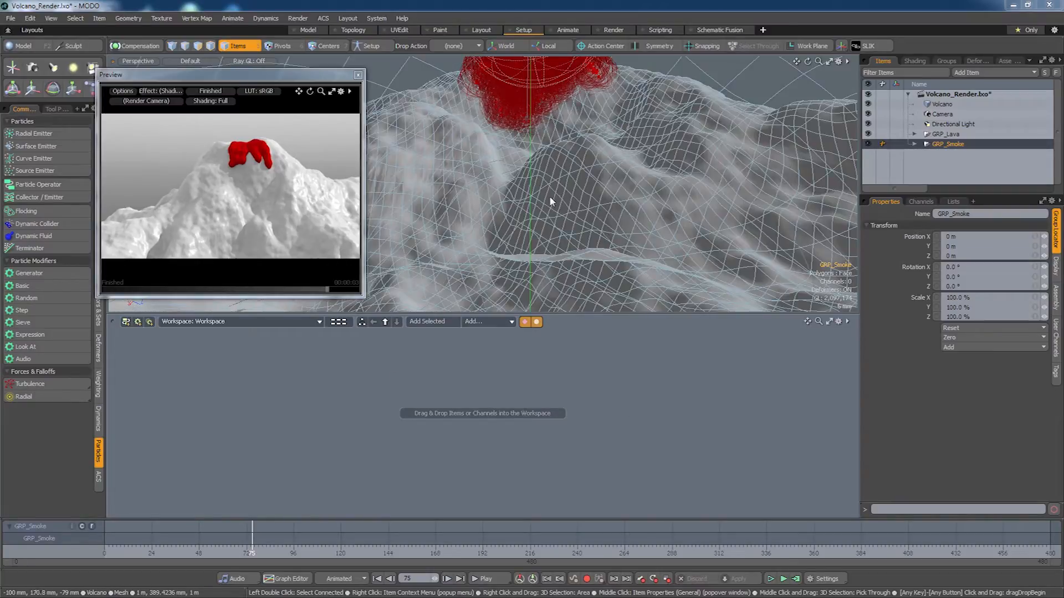
Assign a new material named Rock to the Volcano mesh with the default color and smoothing.
click(709, 216)
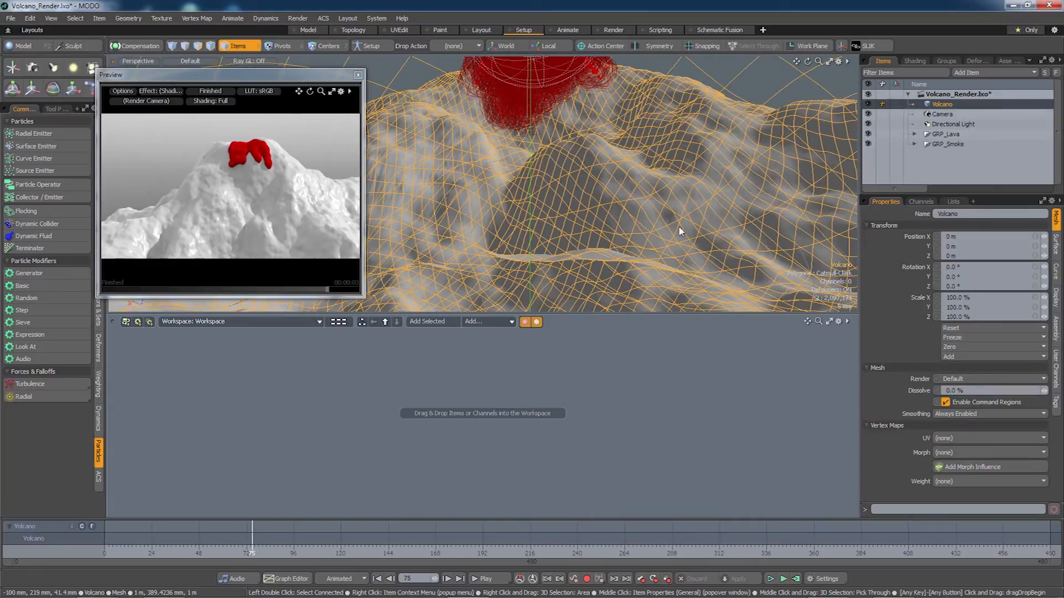
key(m)
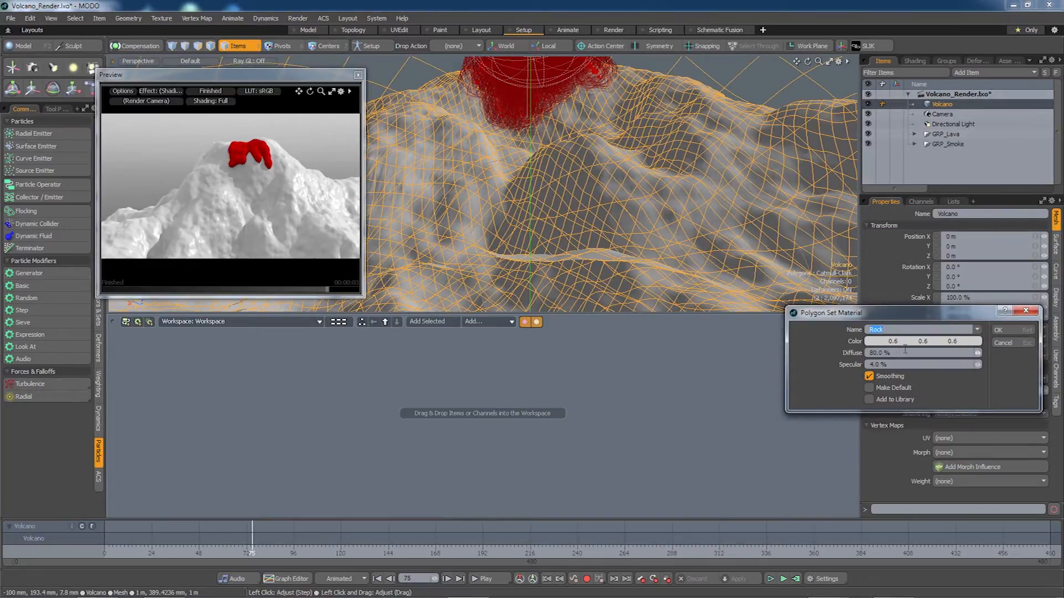
click(1000, 331)
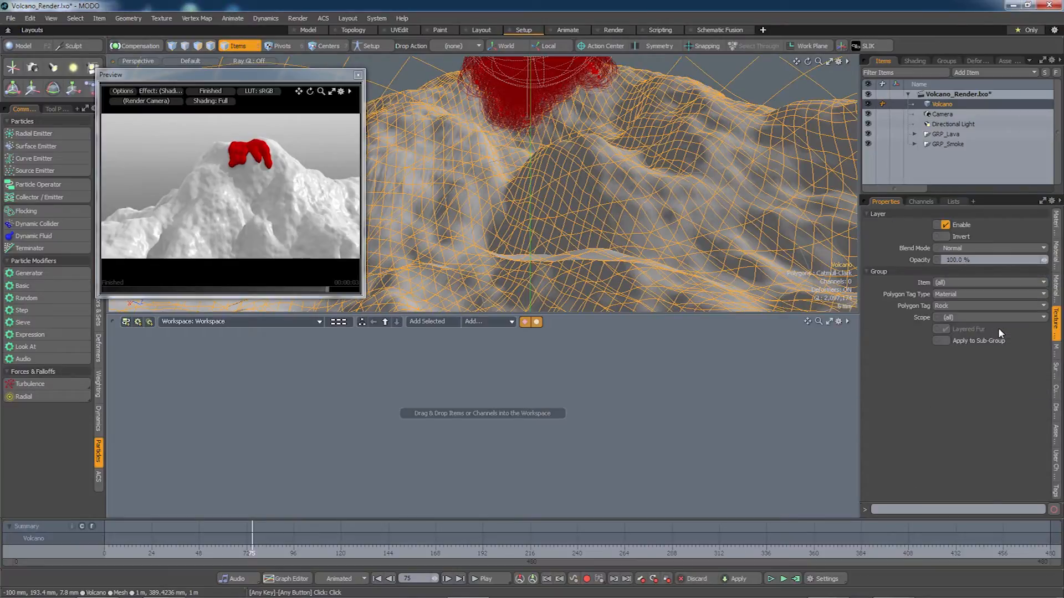
Set the Rock material's specular amount and Fresnel to 0.0 % in the Shader Tree.
click(920, 61)
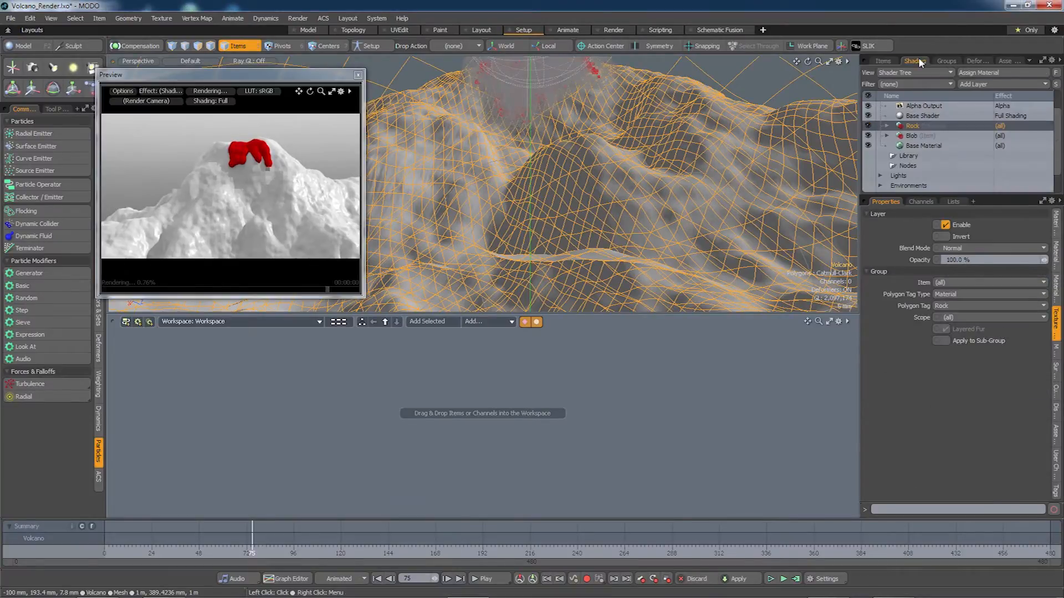
click(887, 127)
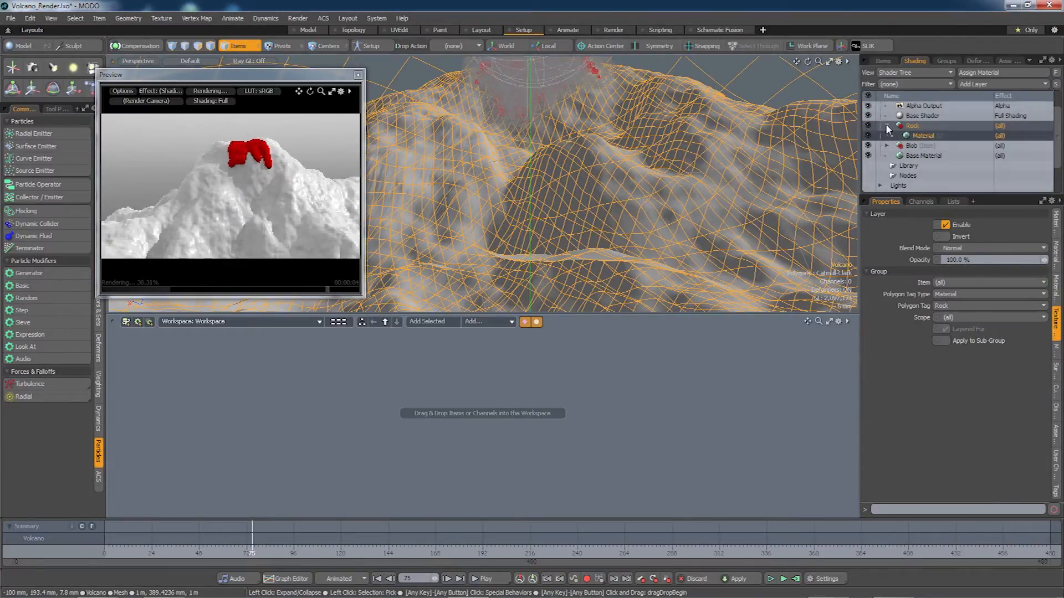
click(915, 136)
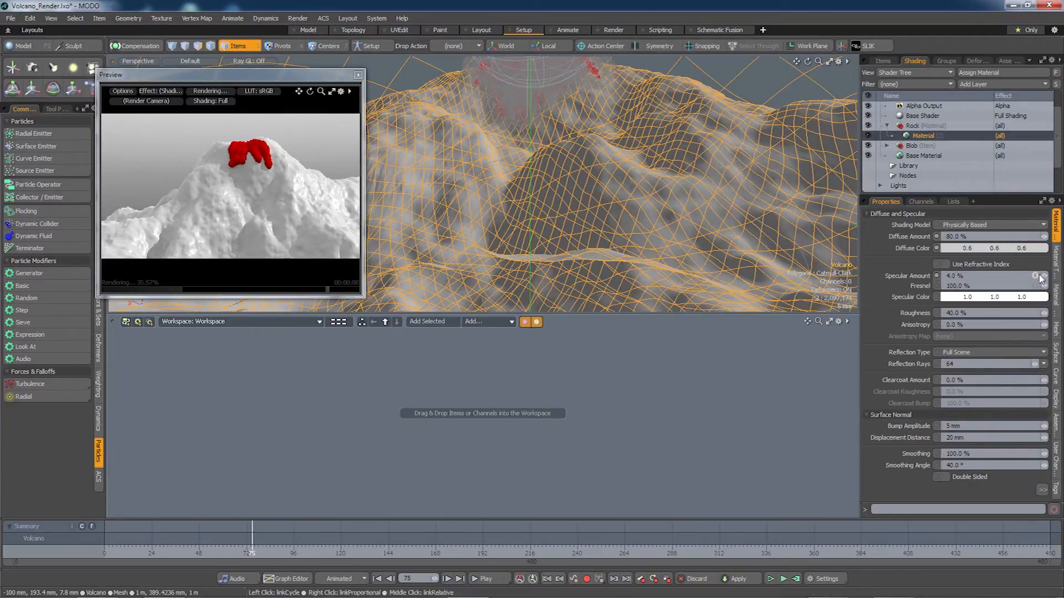
drag(1040, 277, 986, 287)
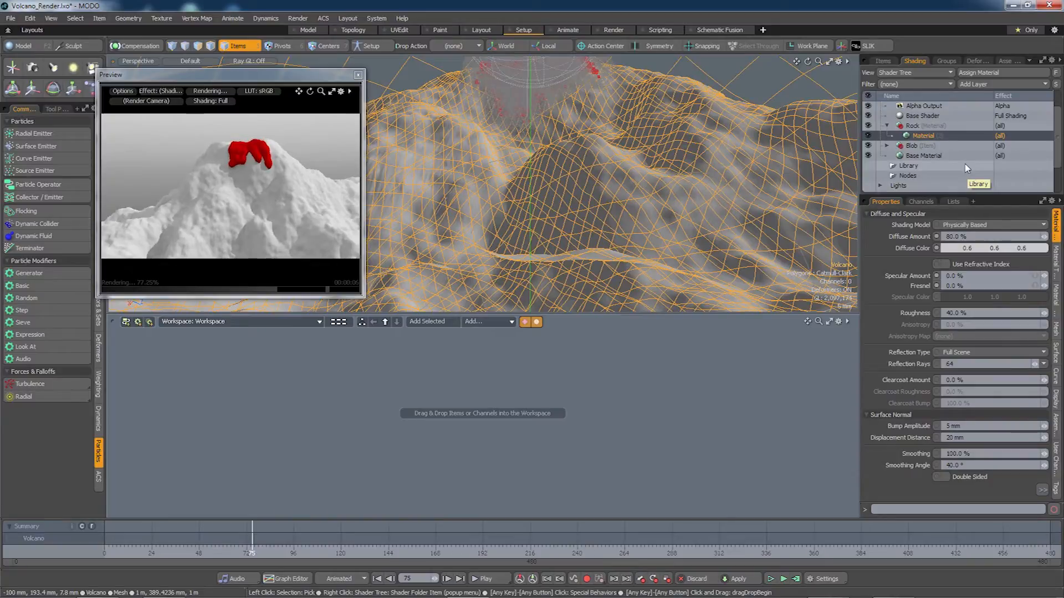
Add an Enhance:modo Granite noise texture to the Rock material and set its foreground color to dark grey 0.14.
click(995, 83)
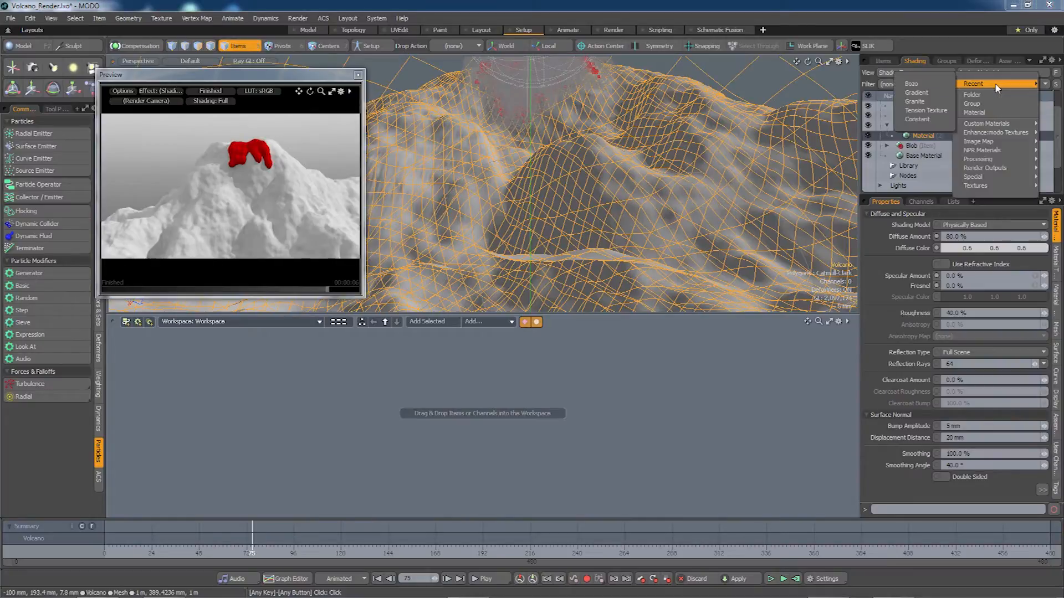
mouse_move(996, 132)
mouse_move(936, 134)
mouse_move(936, 150)
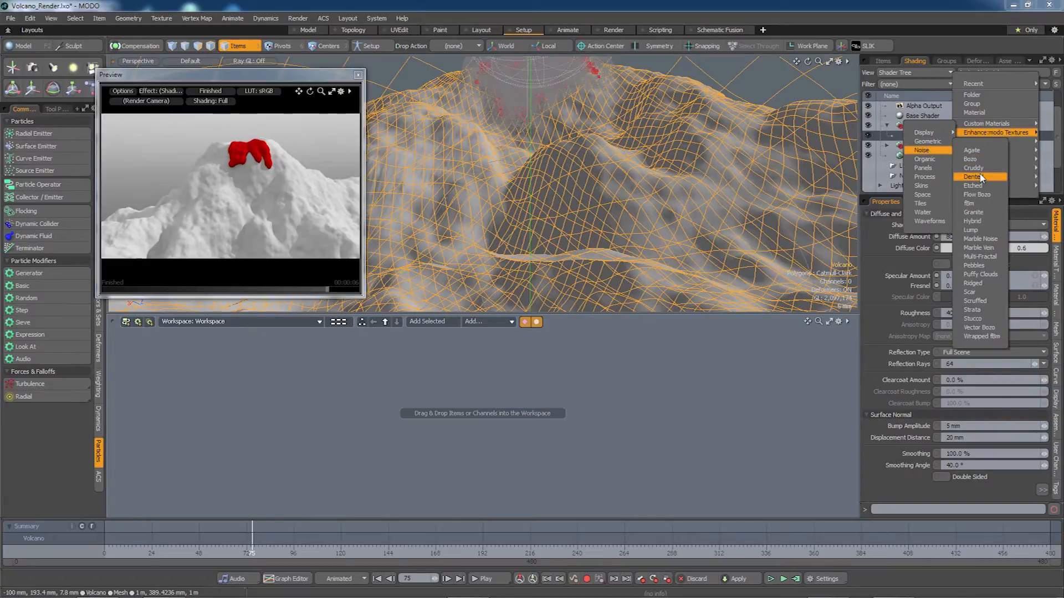
click(978, 209)
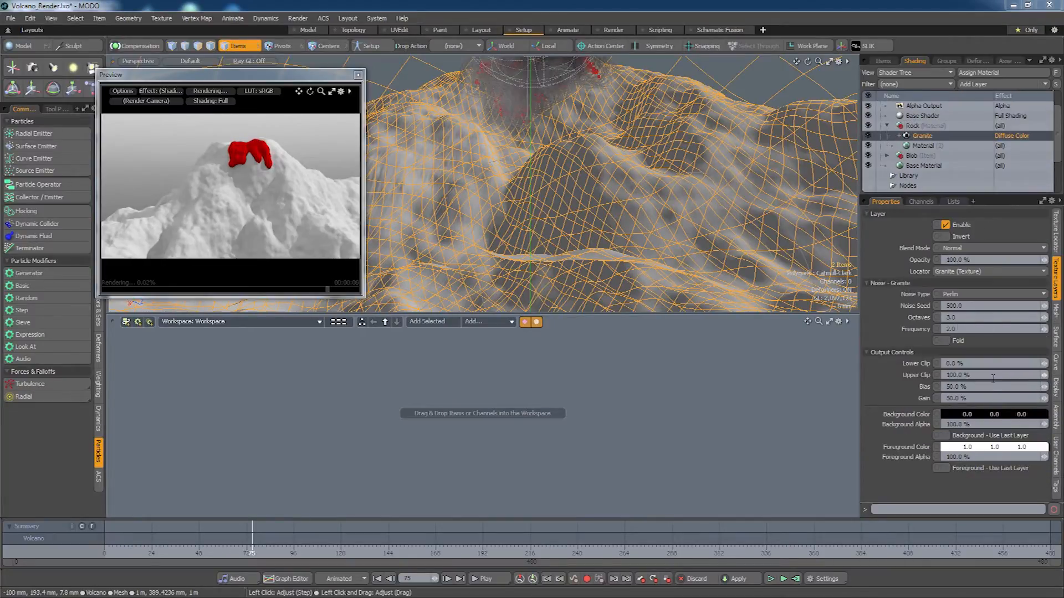
shift+drag(1003, 452, 953, 452)
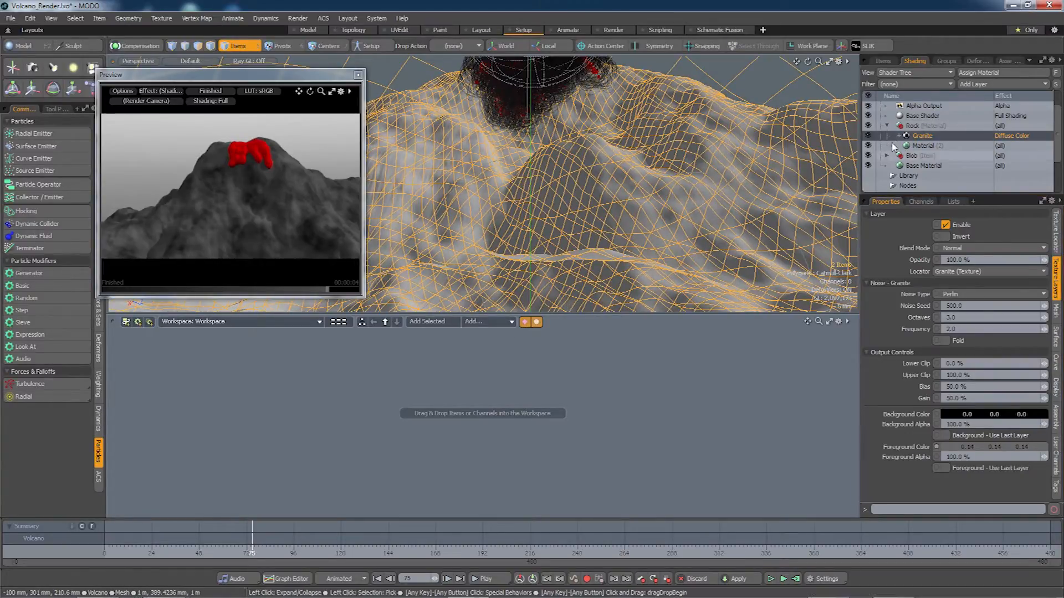
Set the Granite texture locator's size to 80 mm in X, Y and Z, and check the rendered preview.
click(1057, 243)
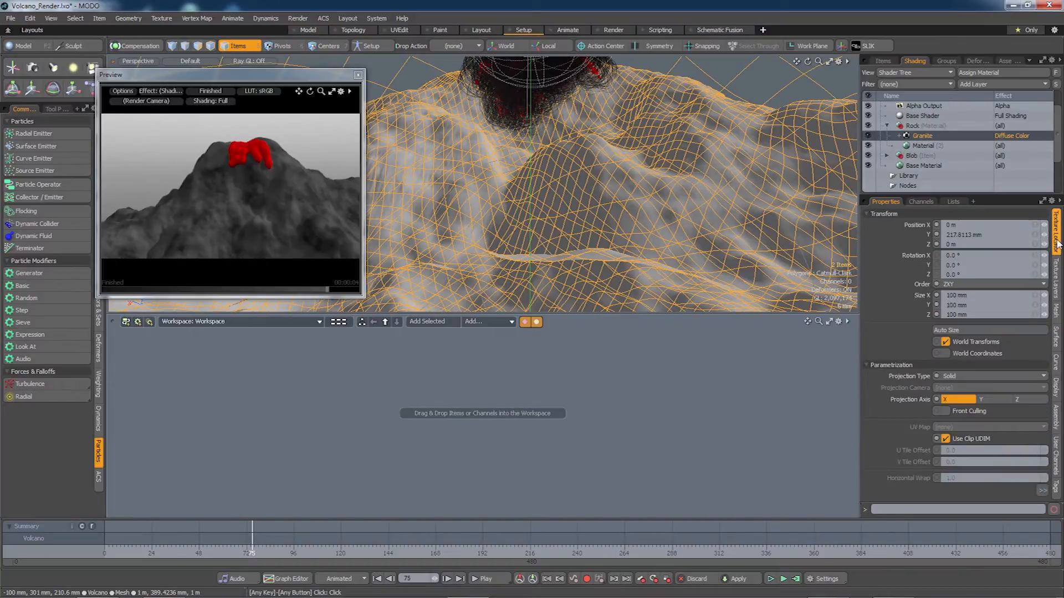
click(1035, 305)
drag(1044, 306, 1010, 305)
mouse_move(321, 212)
alt+mouse_down()
mouse_move(150, 219)
mouse_move(314, 224)
alt+mouse_up()
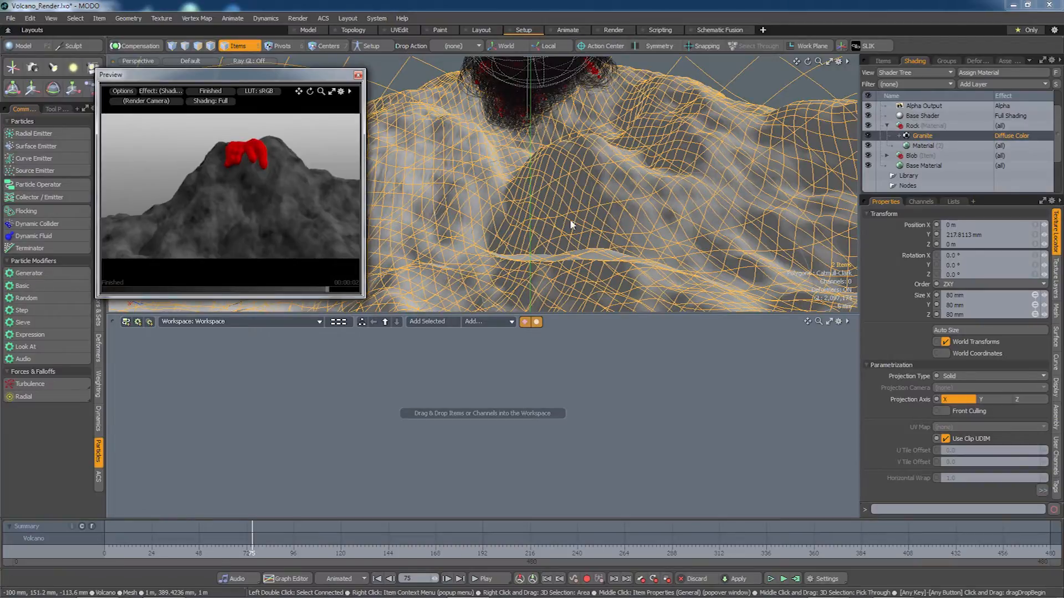
Locate the Blob item in the GRP_Lava group and check its item commands, including Create Item Mask.
click(887, 126)
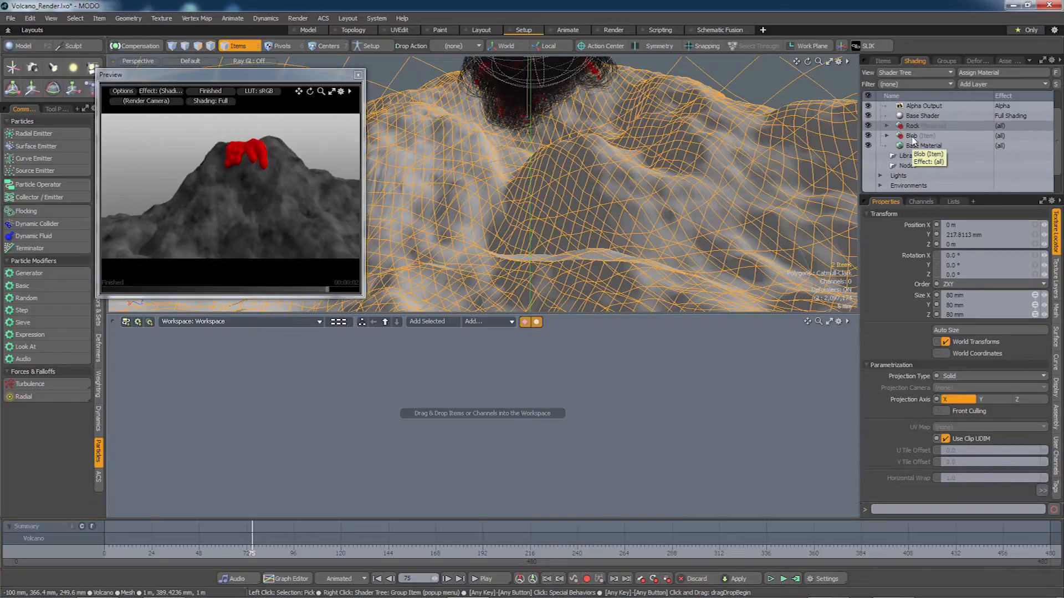
click(883, 61)
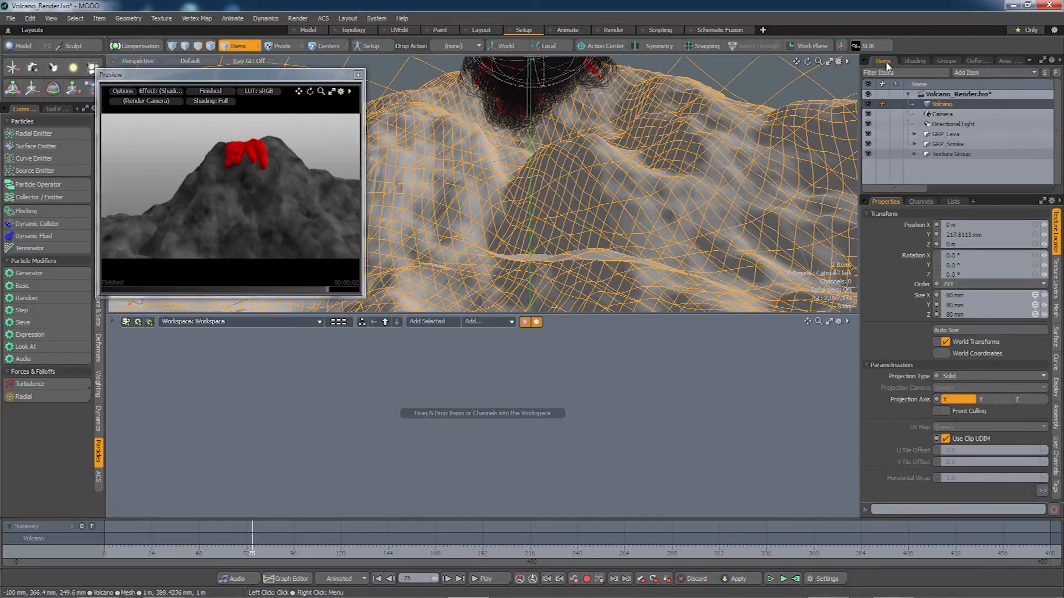
click(914, 135)
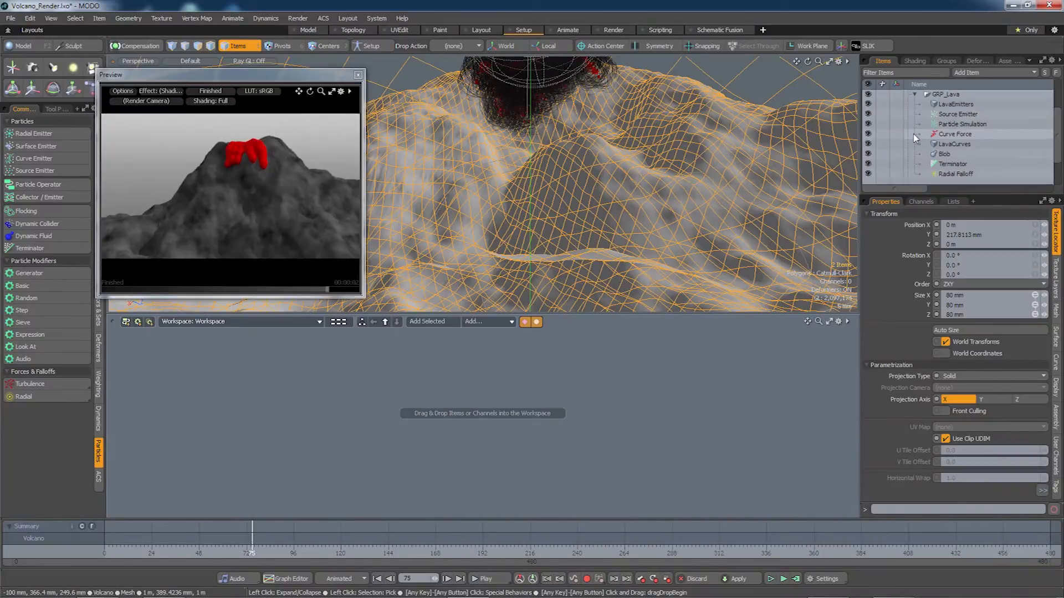
click(943, 155)
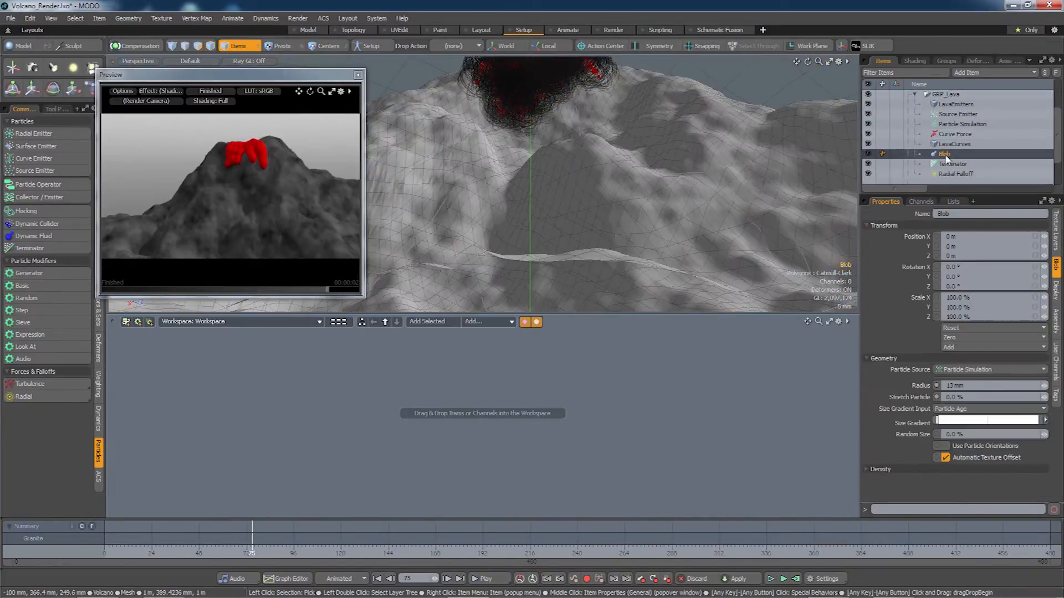
right_click(953, 157)
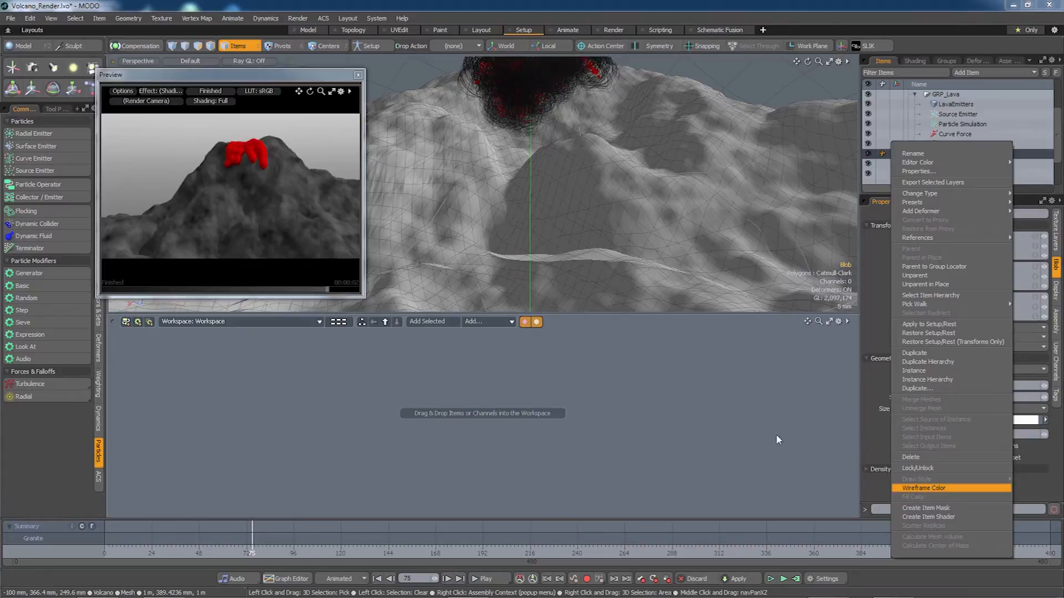
click(917, 60)
click(916, 59)
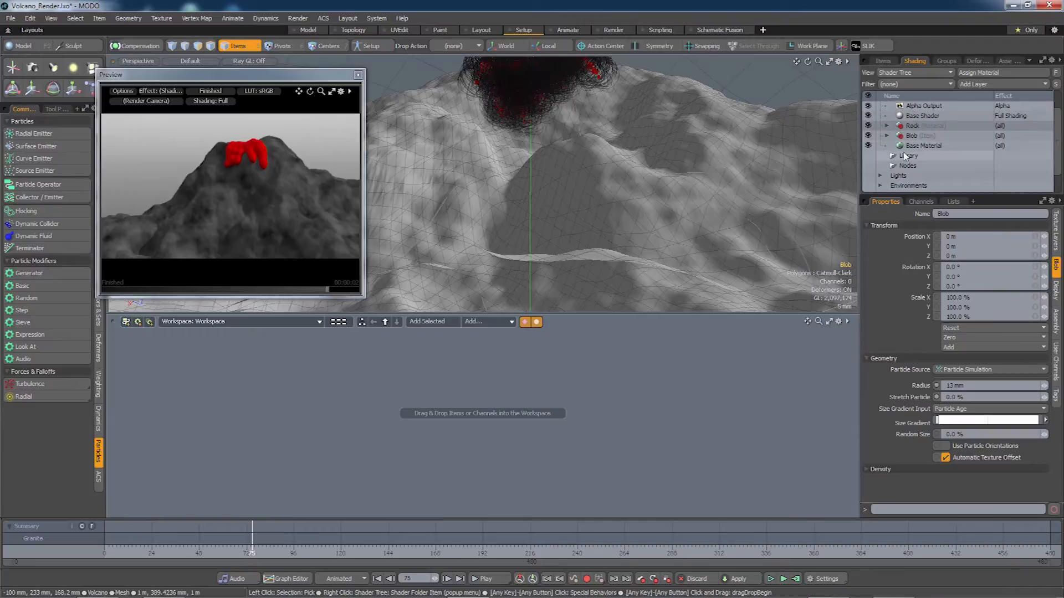
Lower the diffuse amount of the material inside the Blob item mask to 5.5 %.
click(886, 135)
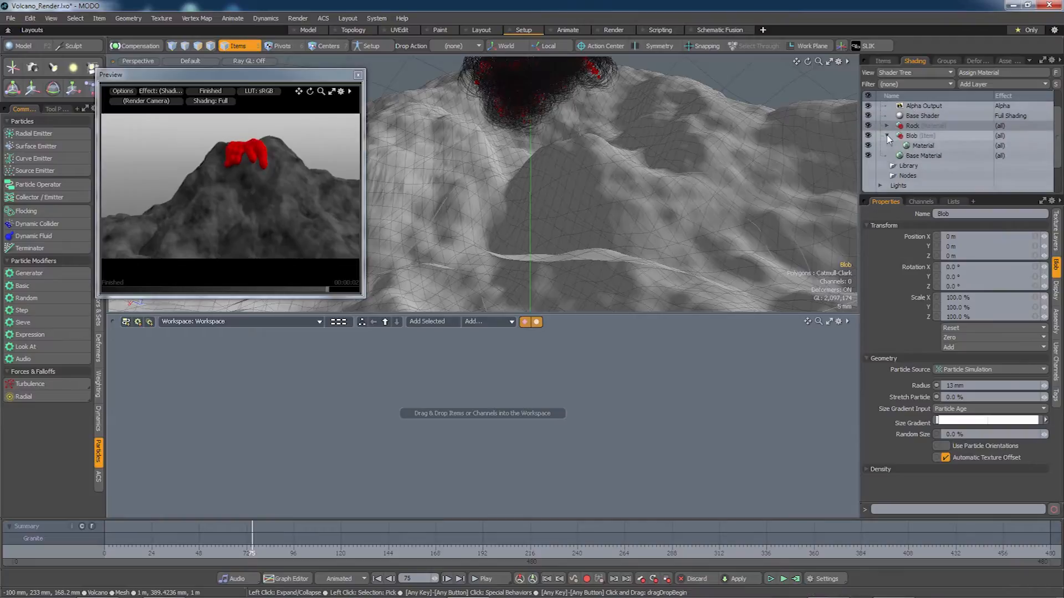
click(922, 146)
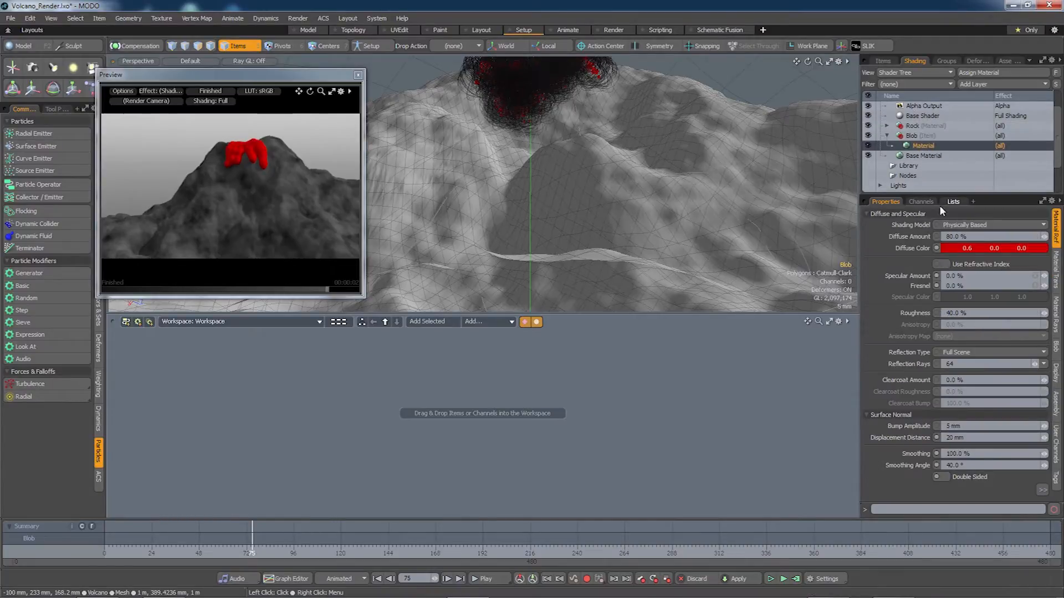
drag(1044, 237, 1018, 237)
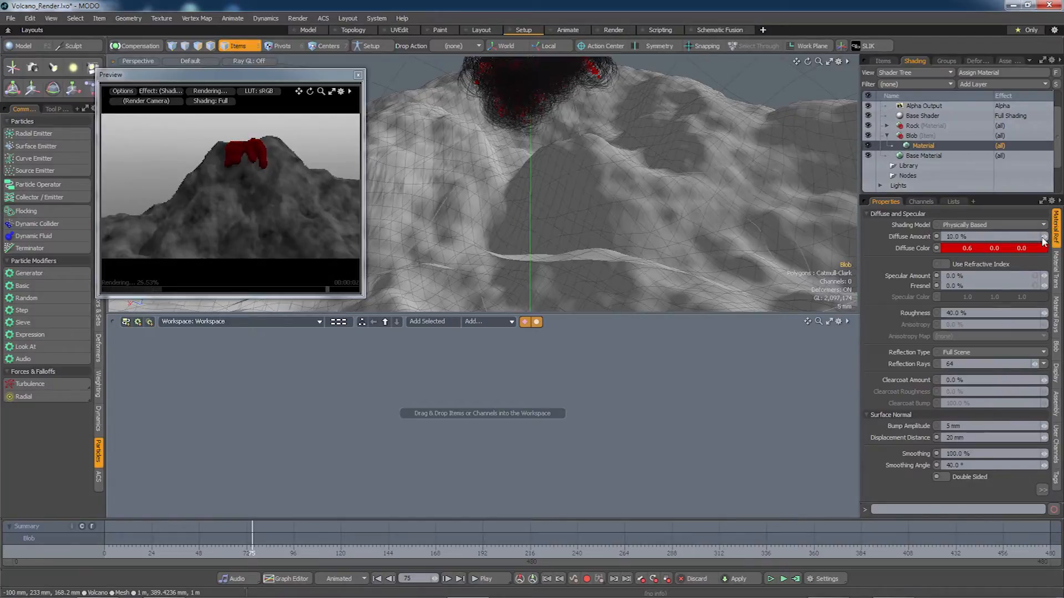
drag(1044, 238, 1042, 240)
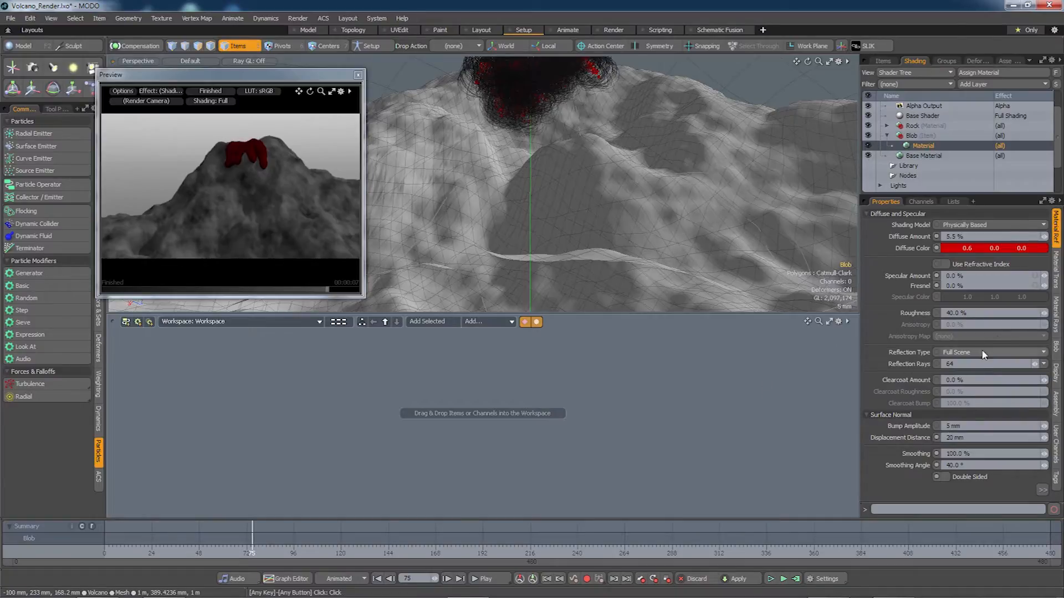
Set the Blob material's luminous intensity to 8.0 W/srm2.
click(1056, 272)
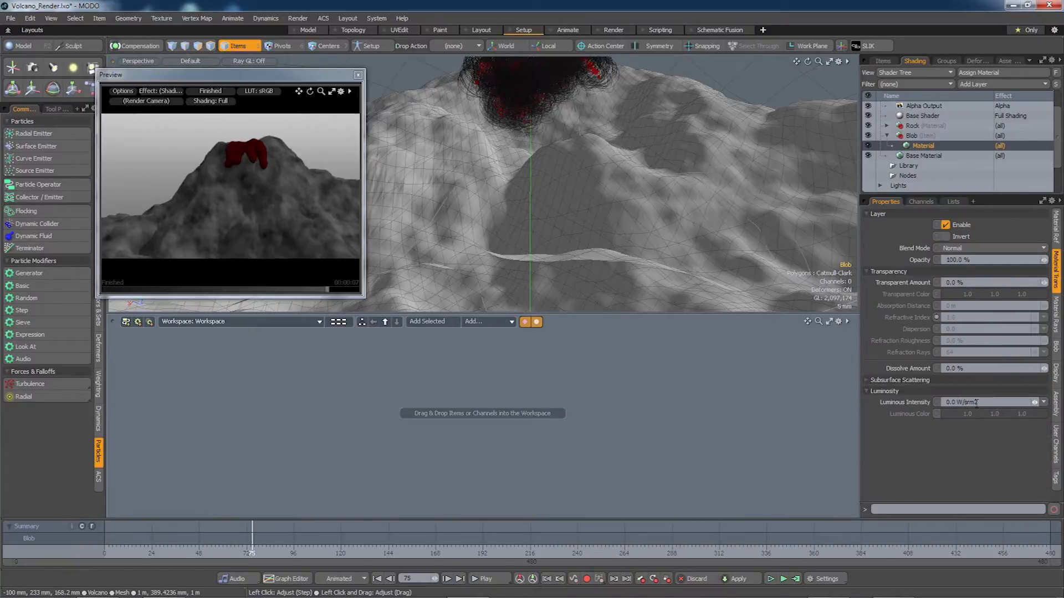
click(994, 402)
key(BackSpace)
text(8)
key(Return)
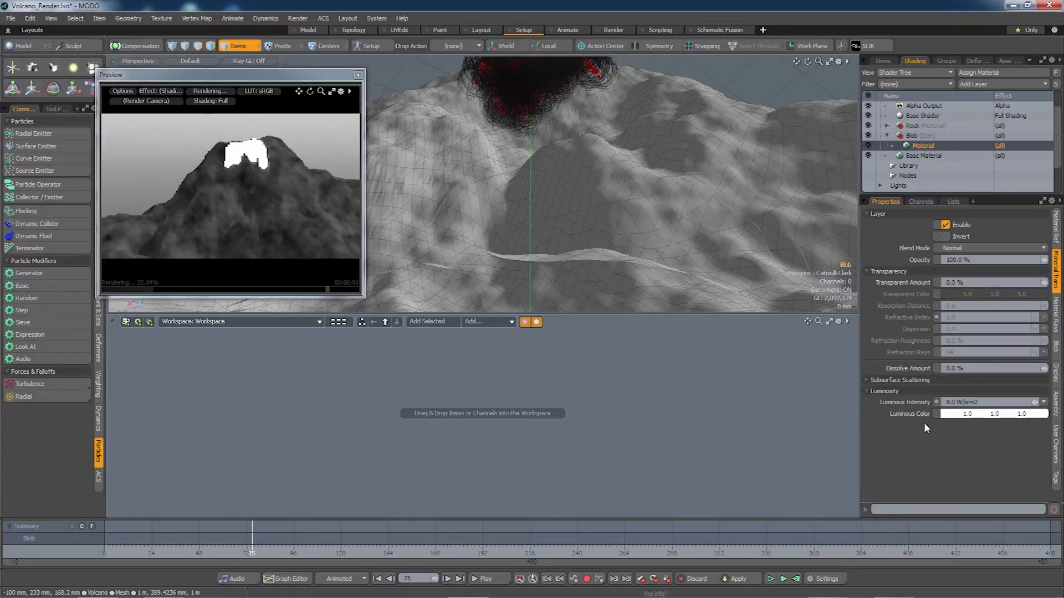
Set the Blob material's luminous color to a deep orange-red of 0.44, 0.04, 0.0 and check it in the preview.
click(996, 417)
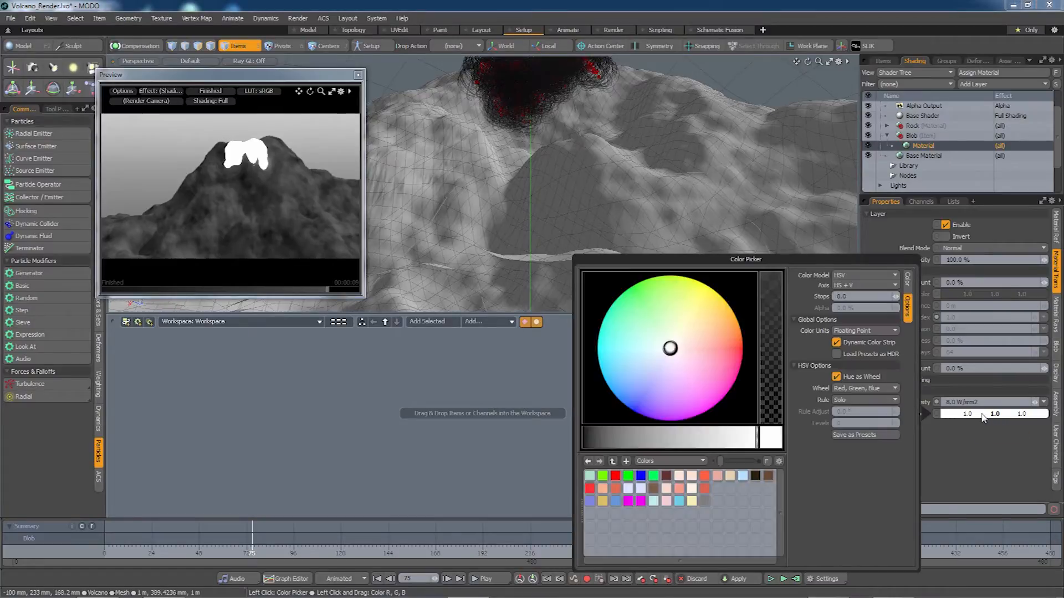
drag(670, 348, 741, 340)
drag(756, 438, 660, 438)
drag(742, 340, 745, 341)
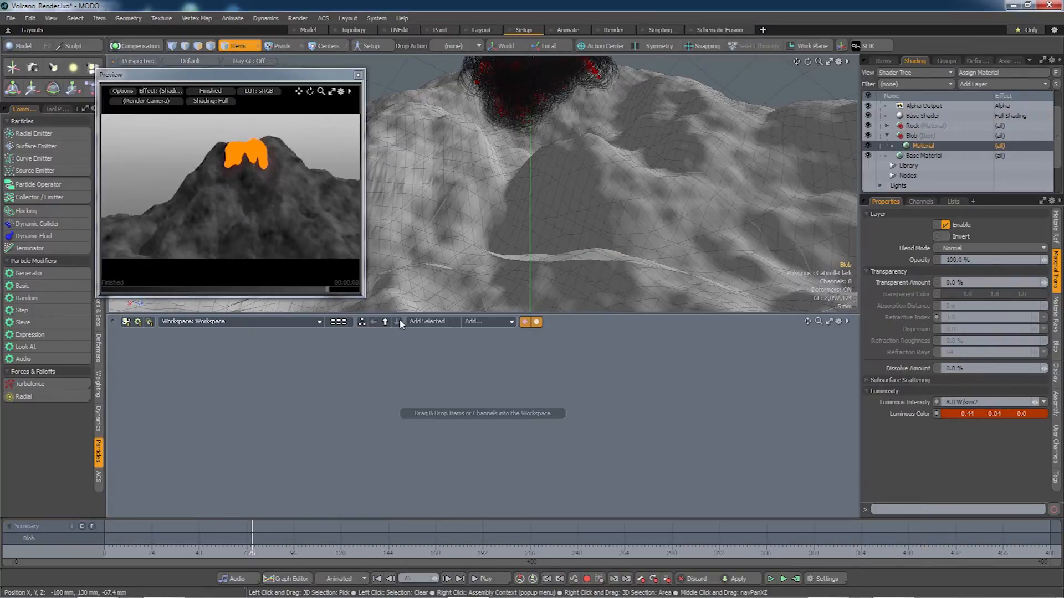
alt+drag(253, 204, 237, 185)
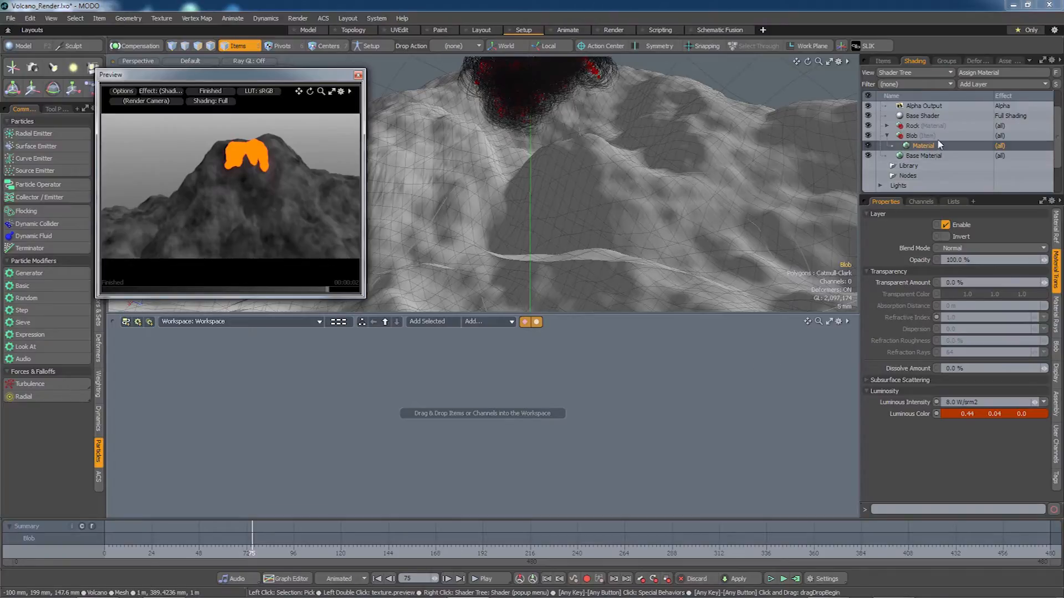
Add a Gradient layer above the Blob material, set its effect to Luminous Amount and its blend mode to Multiply.
click(1004, 84)
mouse_move(1010, 93)
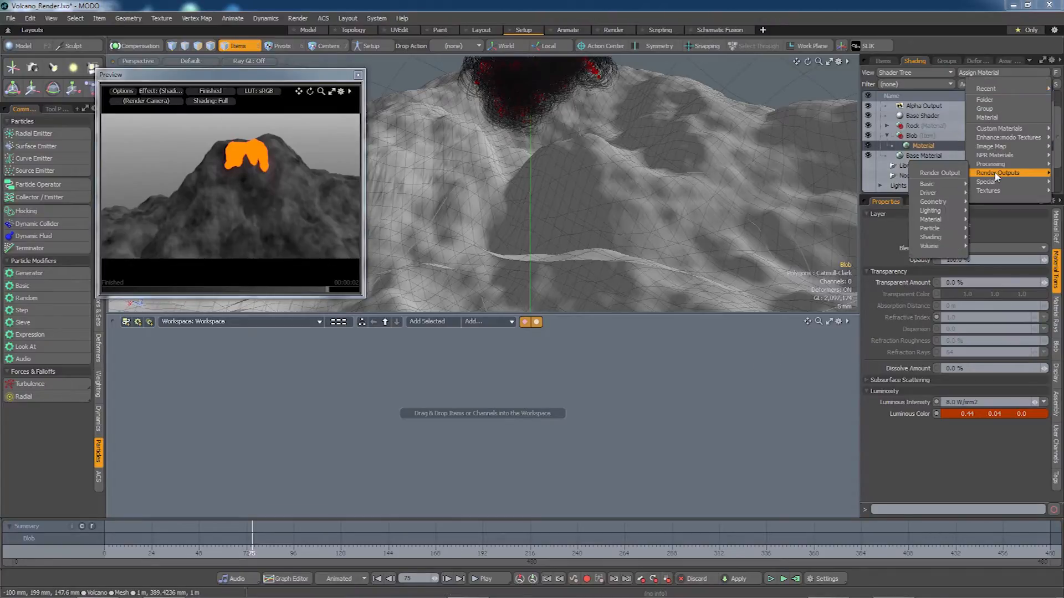
mouse_move(992, 164)
click(918, 173)
click(1009, 145)
mouse_move(1010, 147)
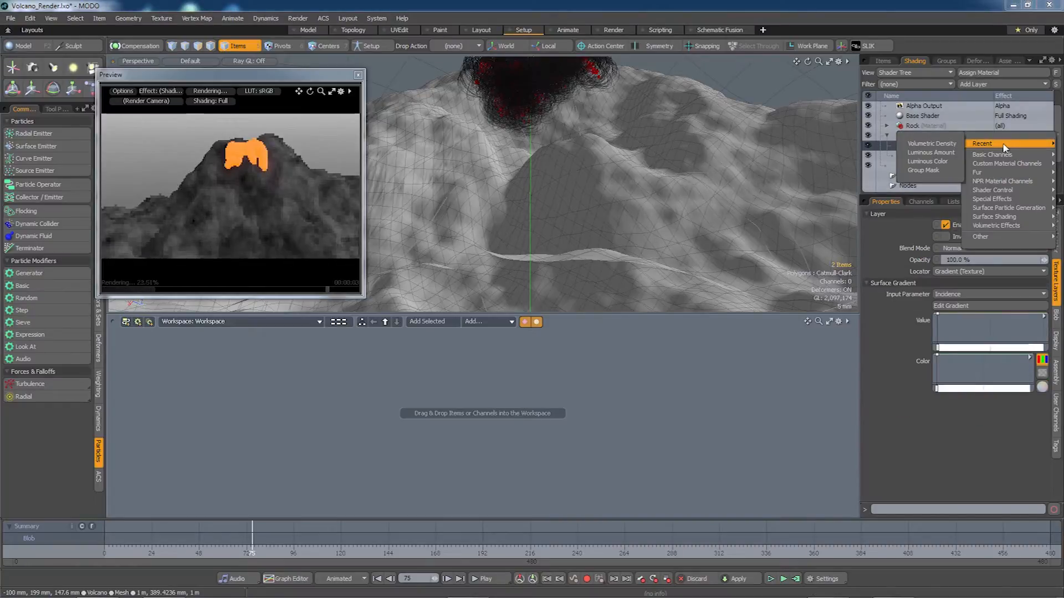
click(946, 153)
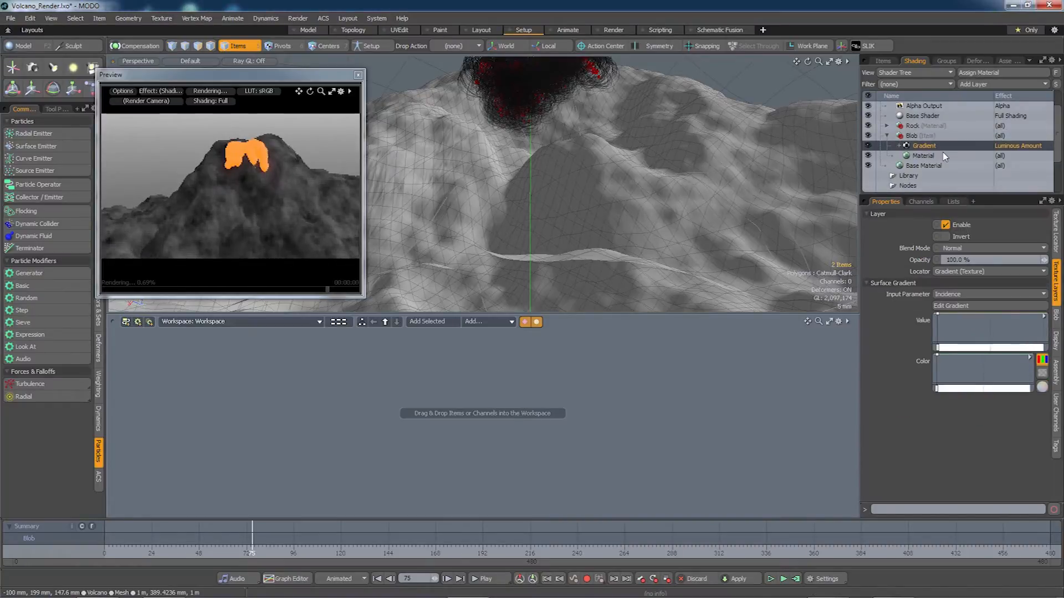
click(979, 248)
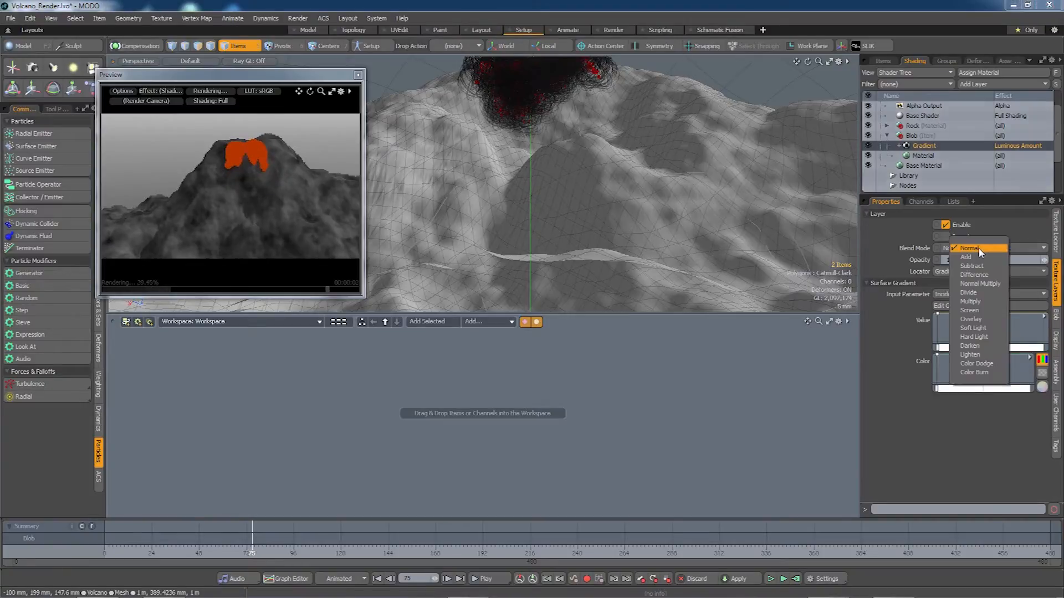
click(975, 301)
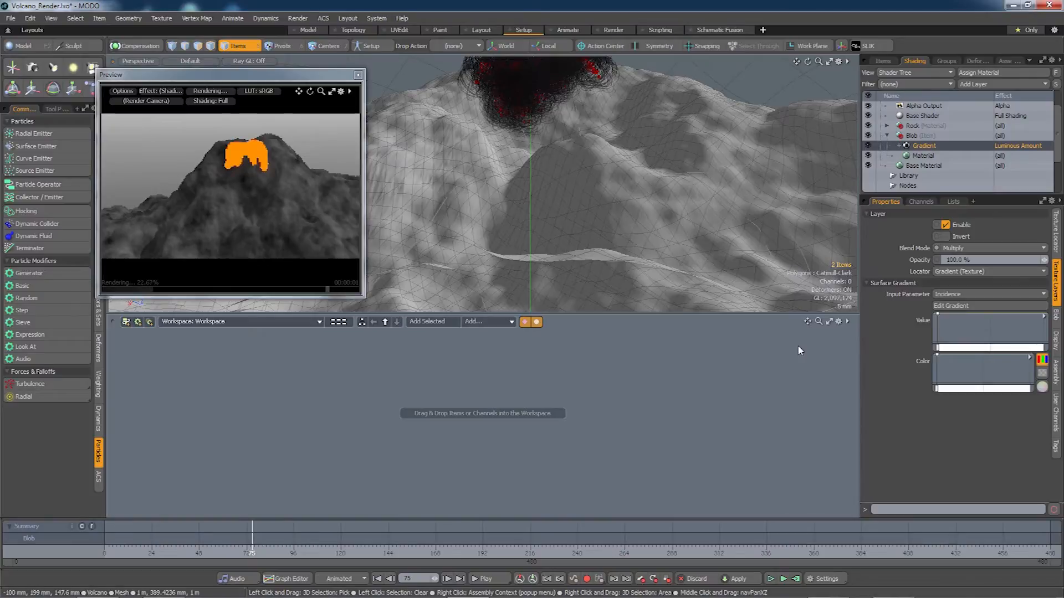
Add a key at 100 % input to the gradient's Value curve, lower it to 1.5 %, and inspect the lava in the preview.
click(949, 307)
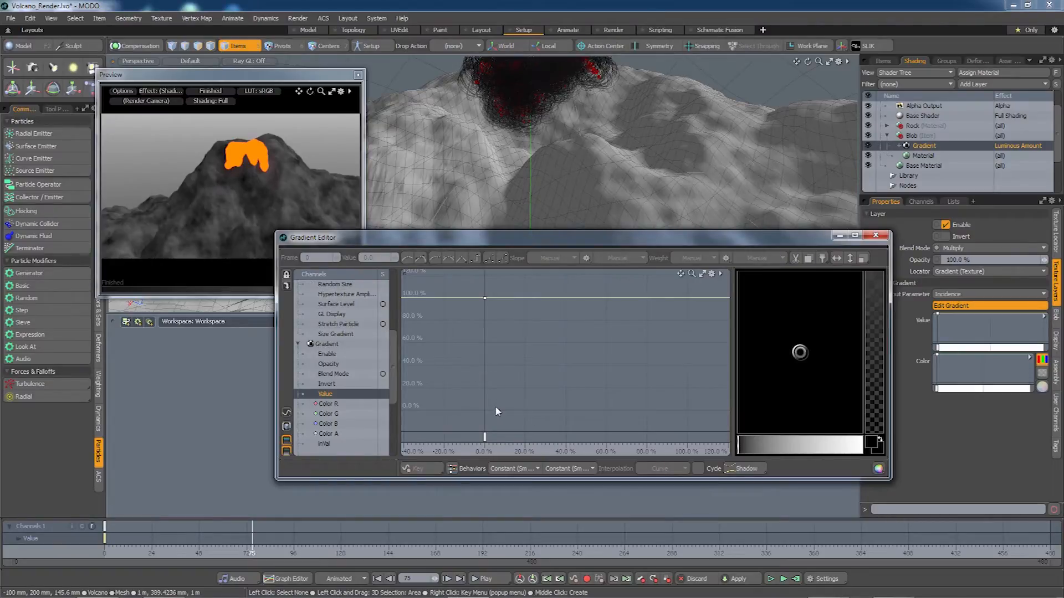
middle_click(688, 435)
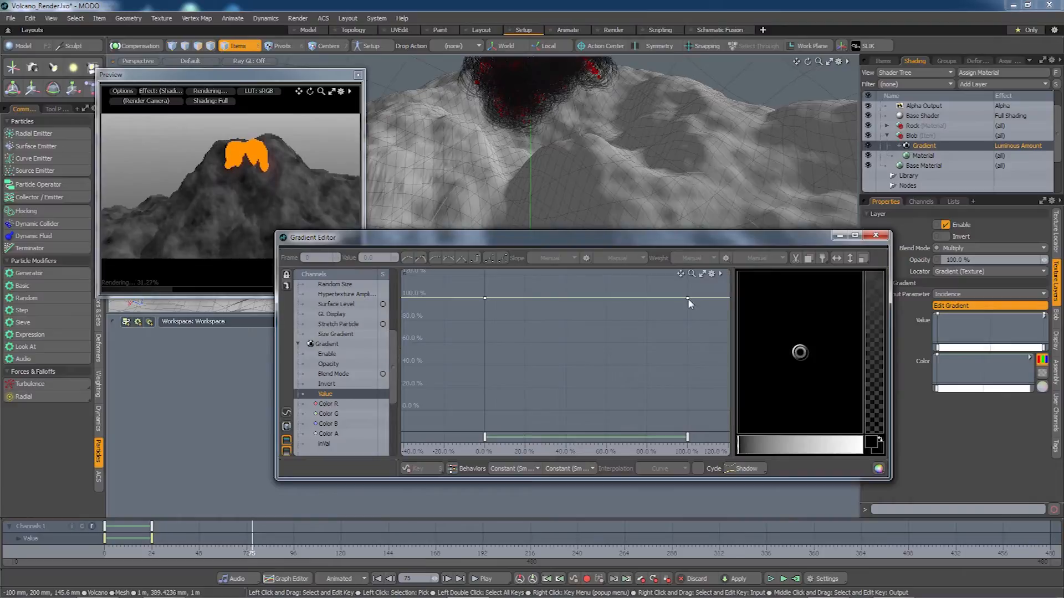
drag(687, 298, 687, 409)
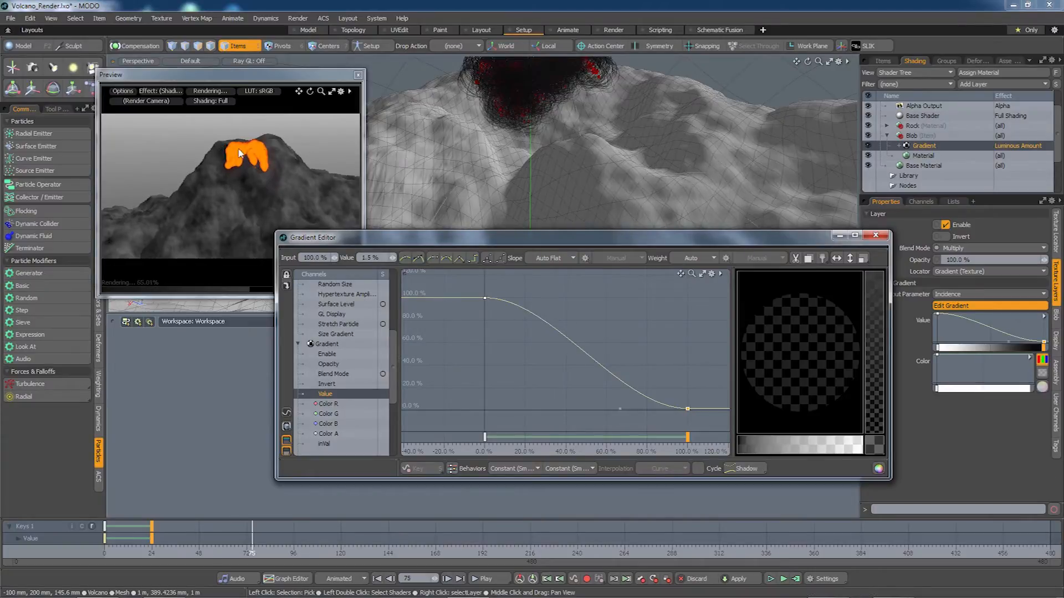
scroll(247, 161, up, 3)
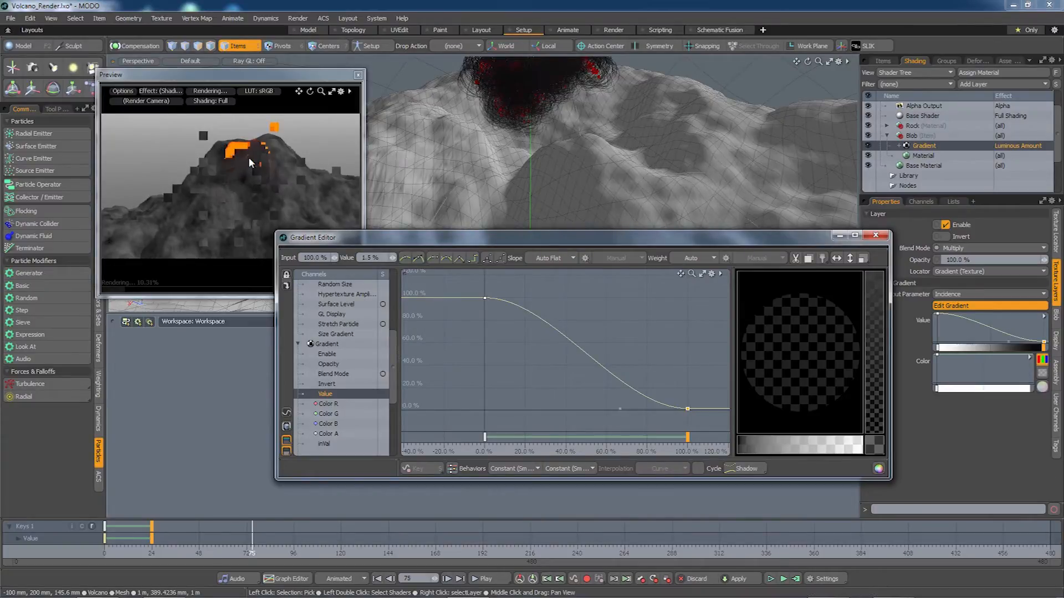
alt+drag(258, 165, 271, 202)
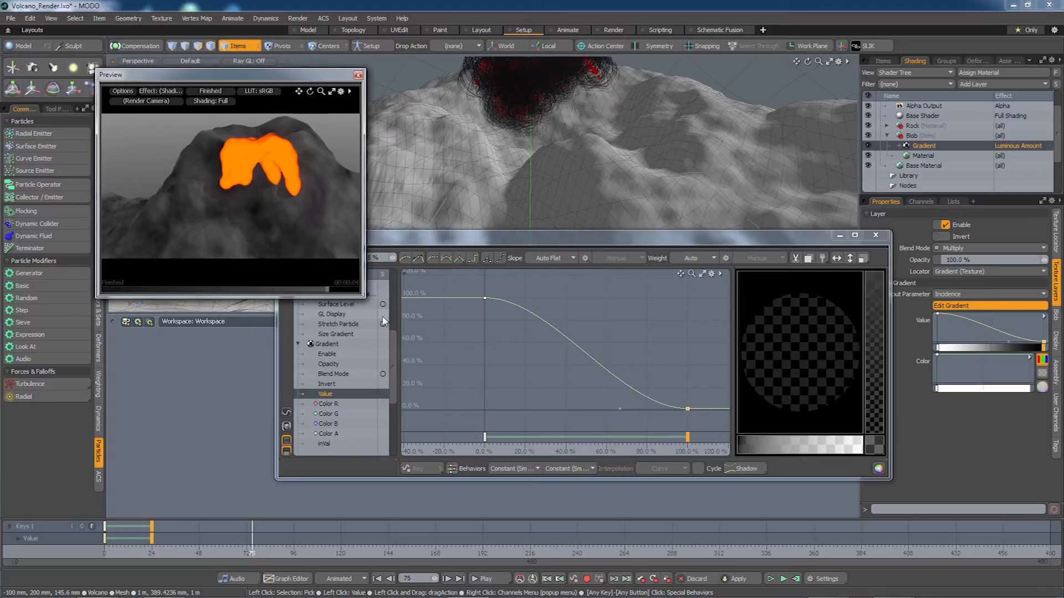
Steepen the luminance falloff by moving the gradient's end key to about 77 % input and adding a low intermediate key near 30 %.
drag(687, 436, 604, 437)
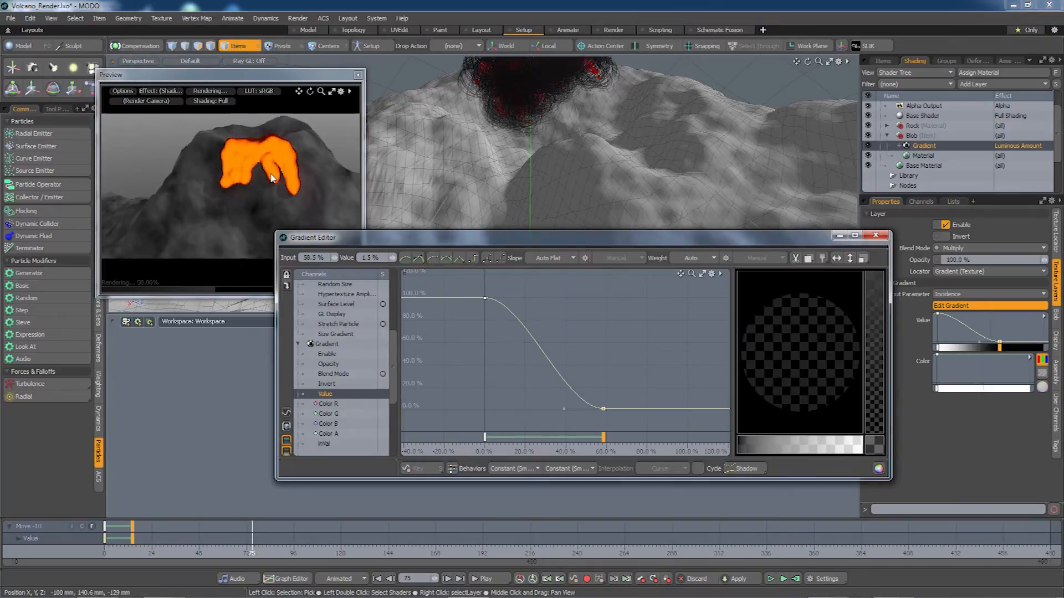
drag(564, 395, 551, 388)
middle_click(542, 410)
drag(586, 437, 610, 437)
drag(543, 409, 542, 387)
drag(611, 408, 640, 409)
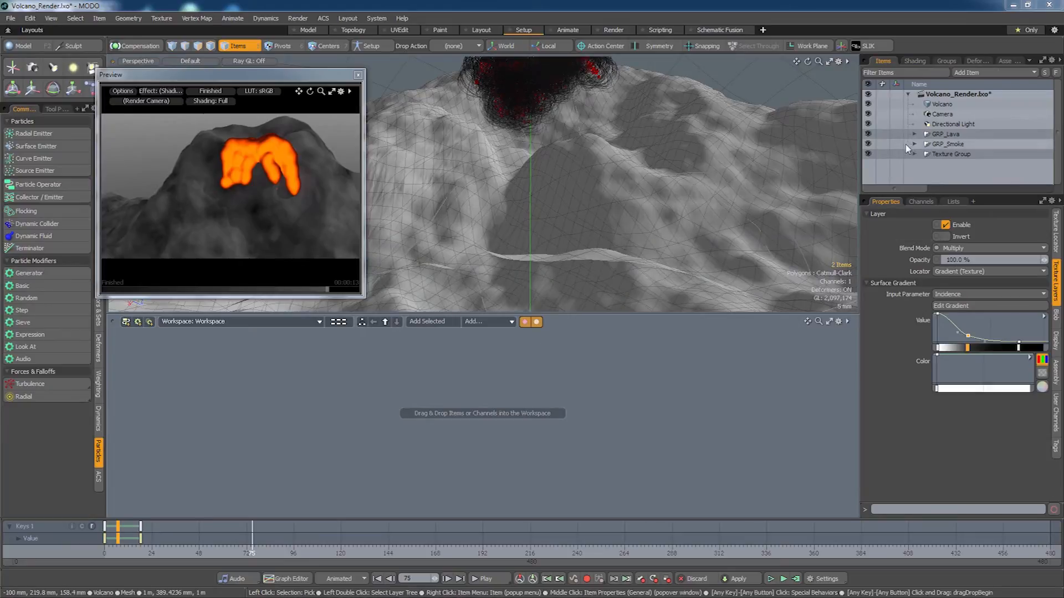
Hide the GRP_Lava group and show the WRK_Smoke workspace in the schematic.
click(868, 134)
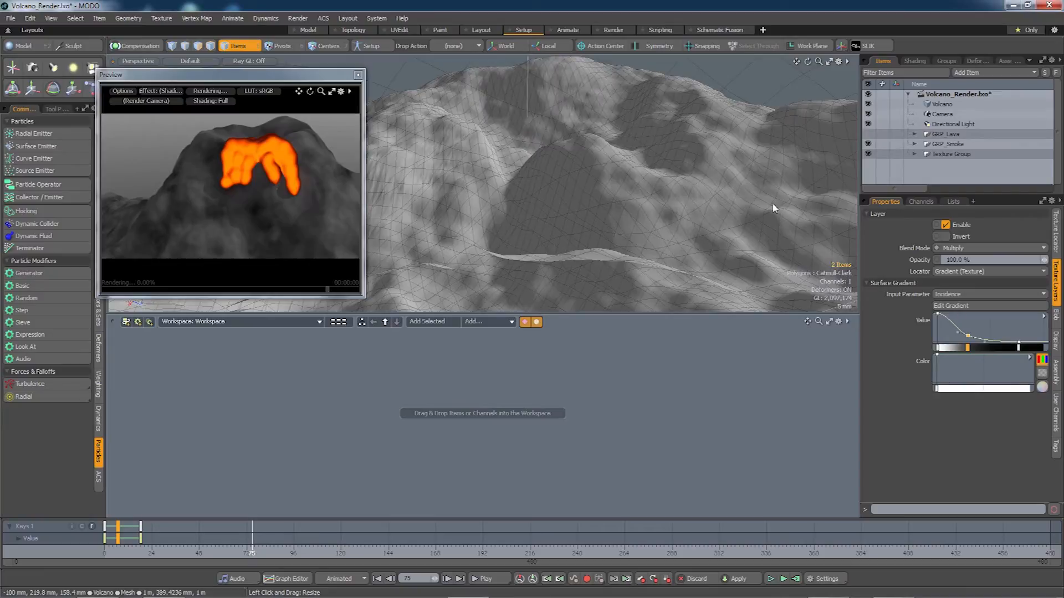
click(313, 322)
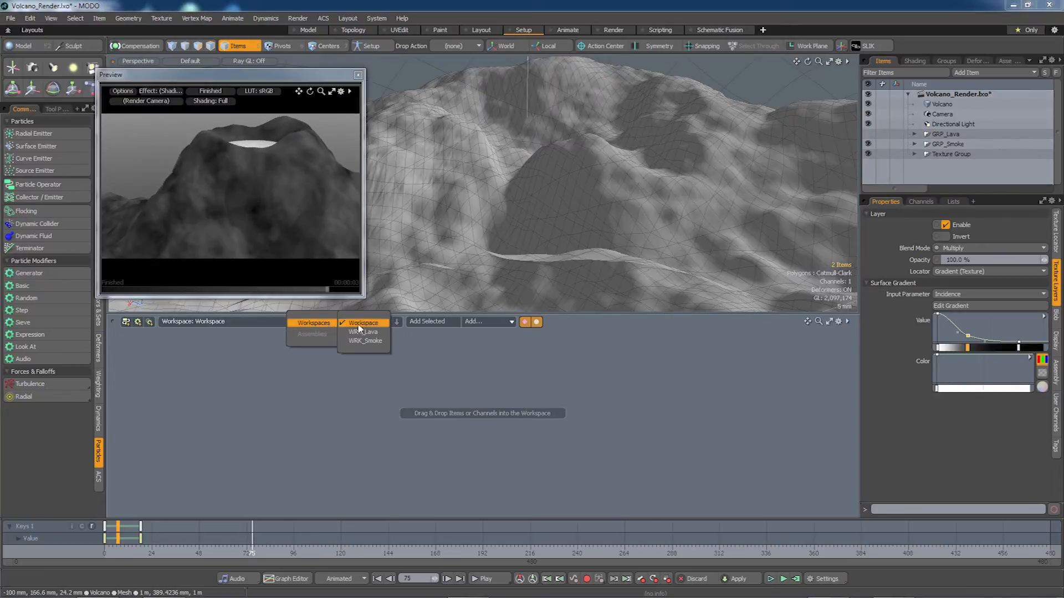
click(364, 341)
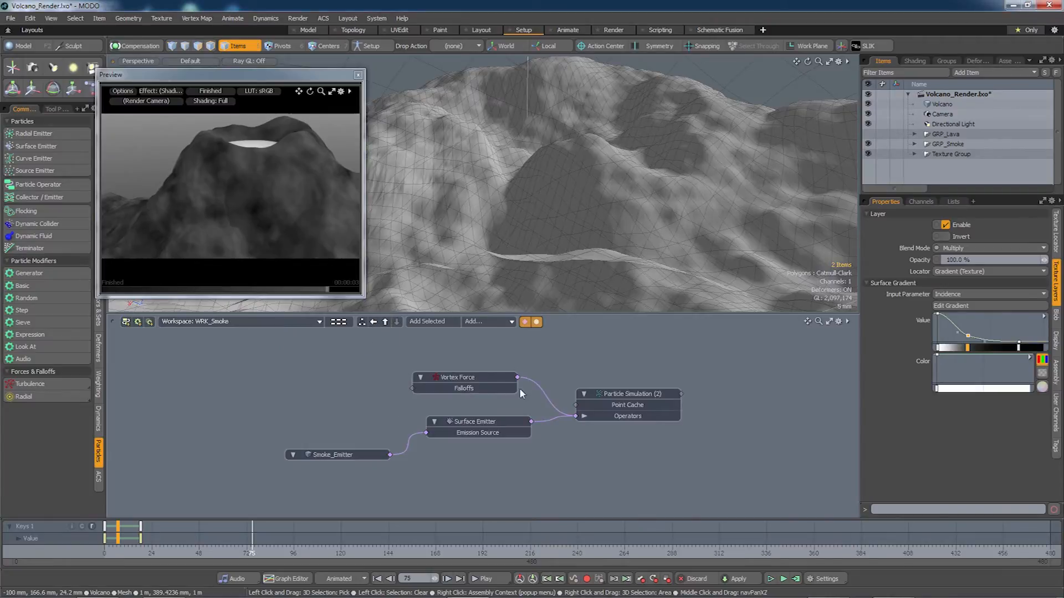
mouse_move(626, 367)
alt+mouse_down()
mouse_move(607, 368)
mouse_move(636, 374)
alt+mouse_up()
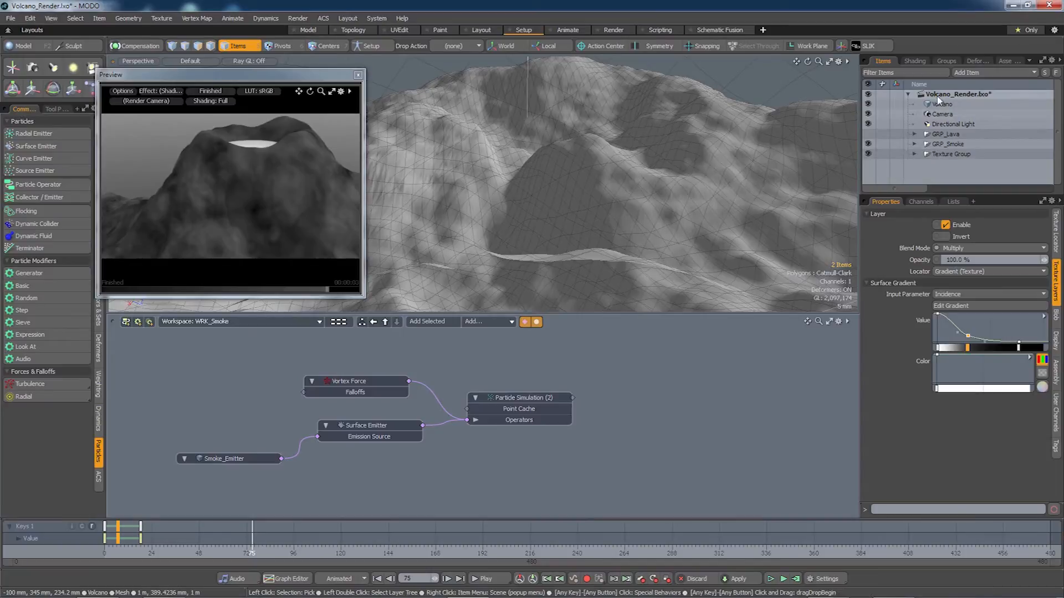
Add a Volume item to the GRP_Smoke group and place it in the WRK_Smoke schematic beside Particle Simulation (2).
click(914, 144)
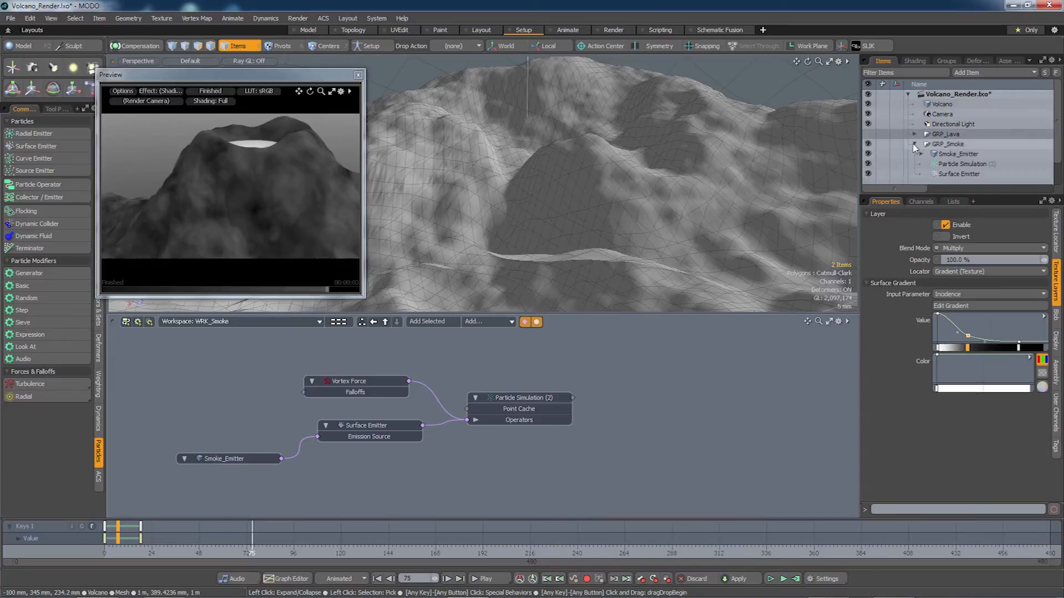
click(957, 155)
click(981, 72)
mouse_move(986, 71)
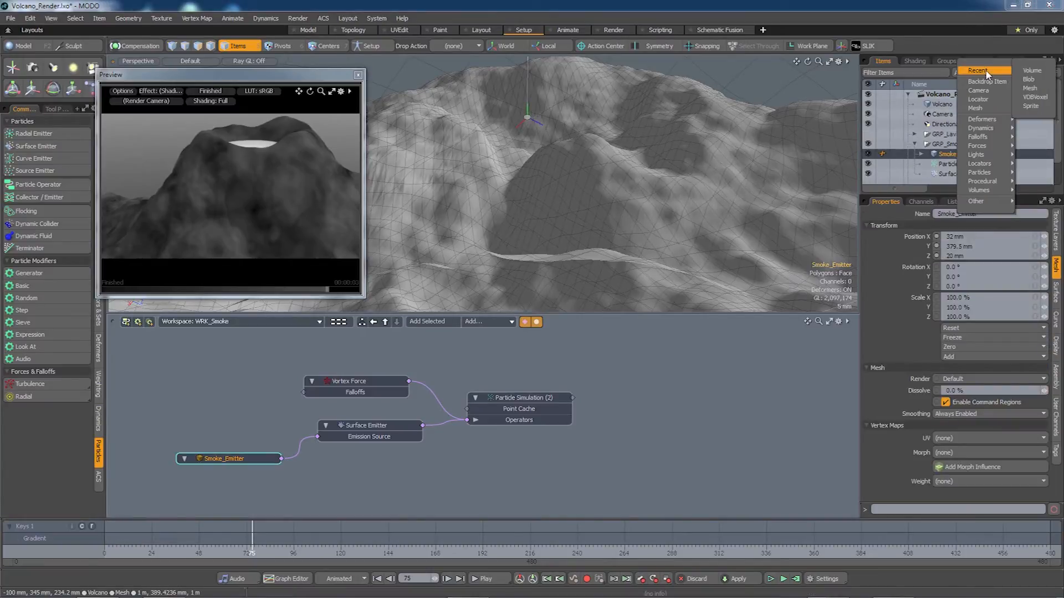
mouse_move(982, 190)
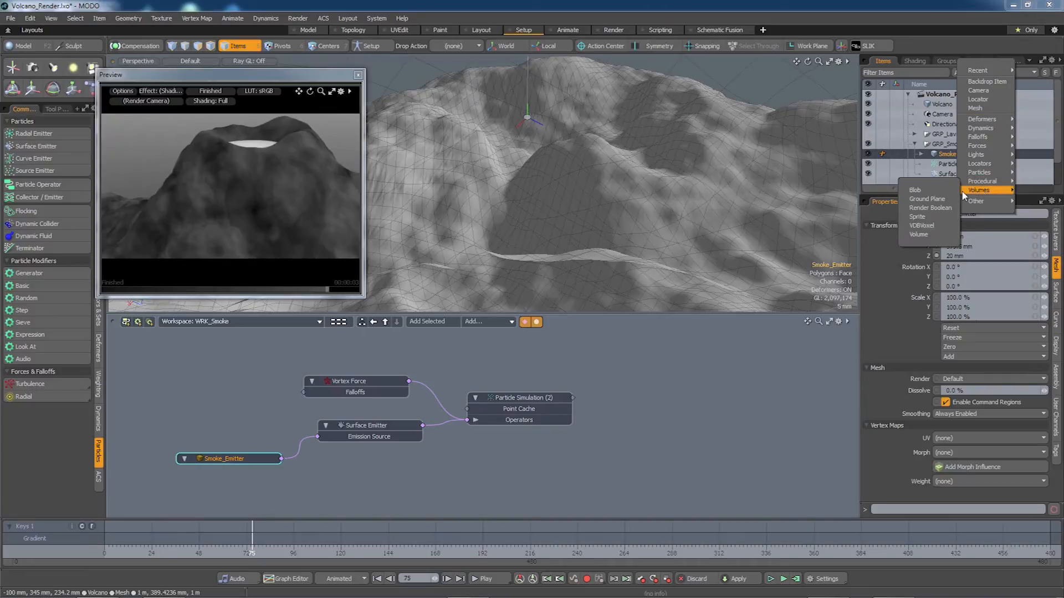
click(929, 235)
drag(945, 154, 670, 407)
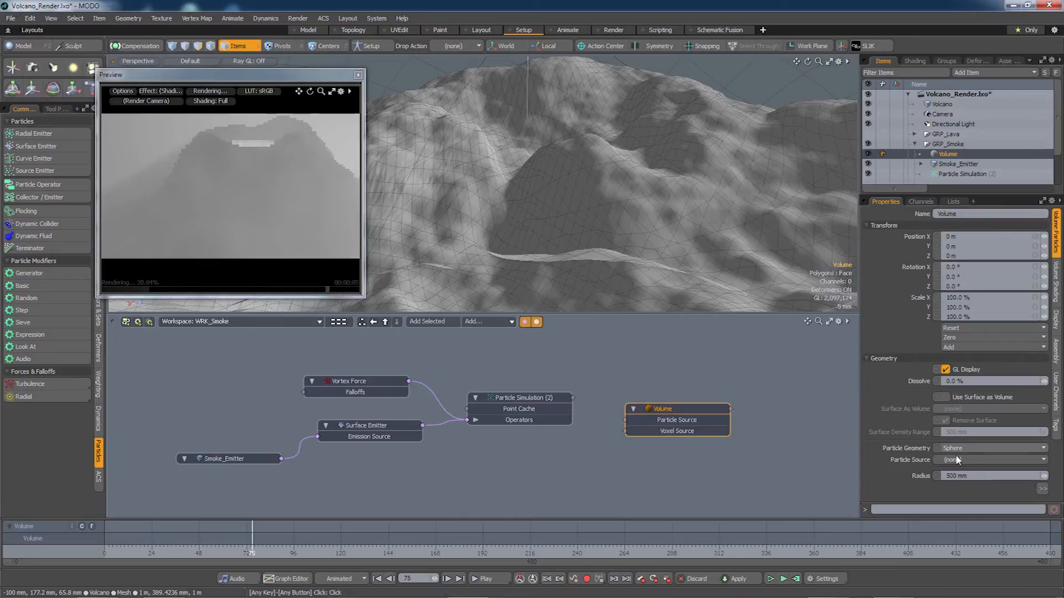
Set the Volume's particle radius to 20 mm, link Particle Simulation (2) to its Particle Source, and inspect the smoke in the preview.
drag(998, 476, 920, 480)
text(20 )
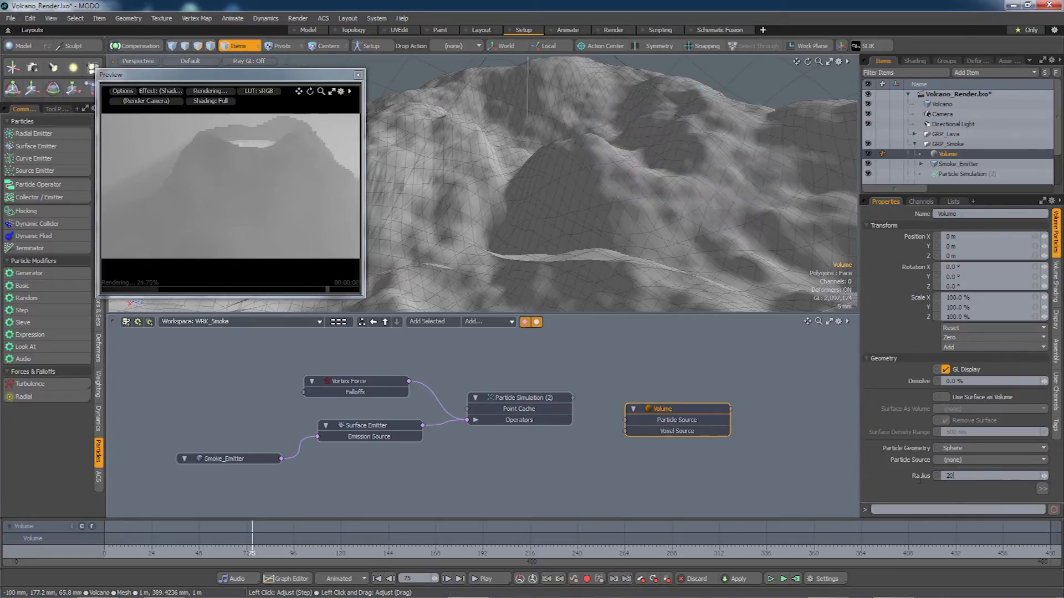
text(mm)
key(Return)
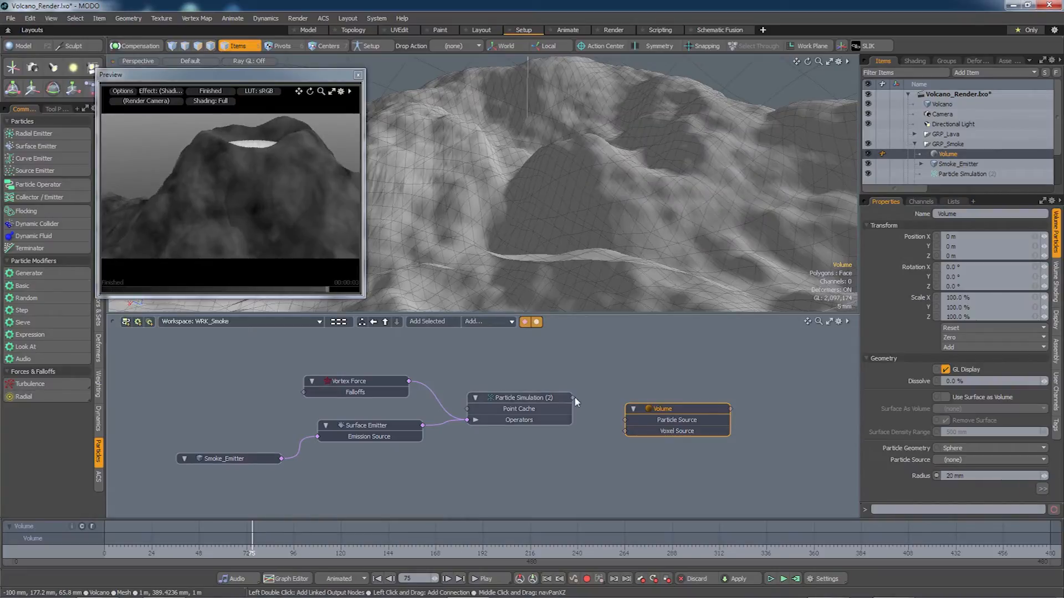
drag(572, 398, 625, 420)
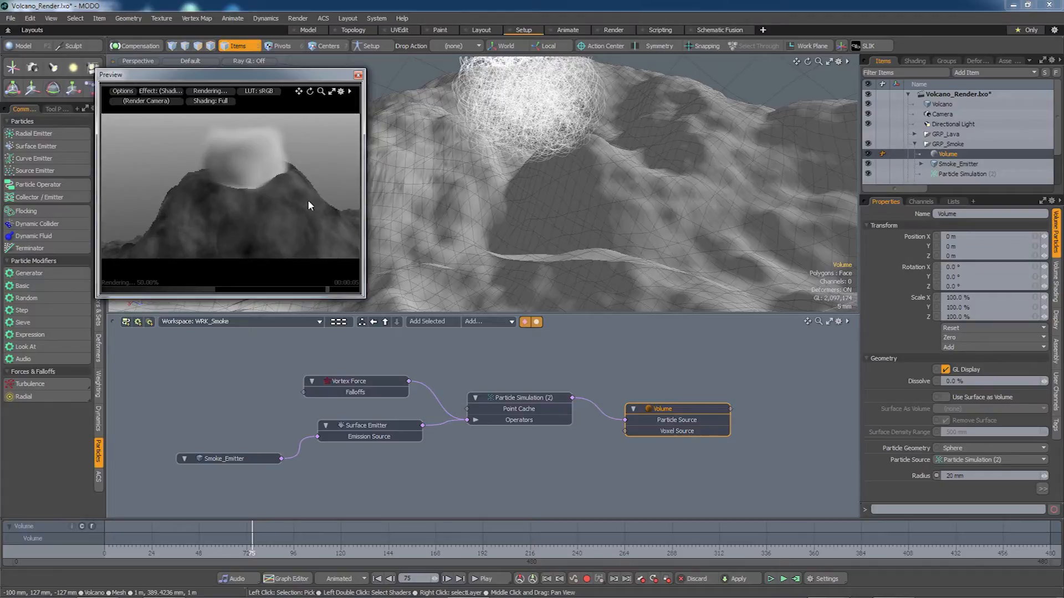
alt+drag(302, 213, 262, 218)
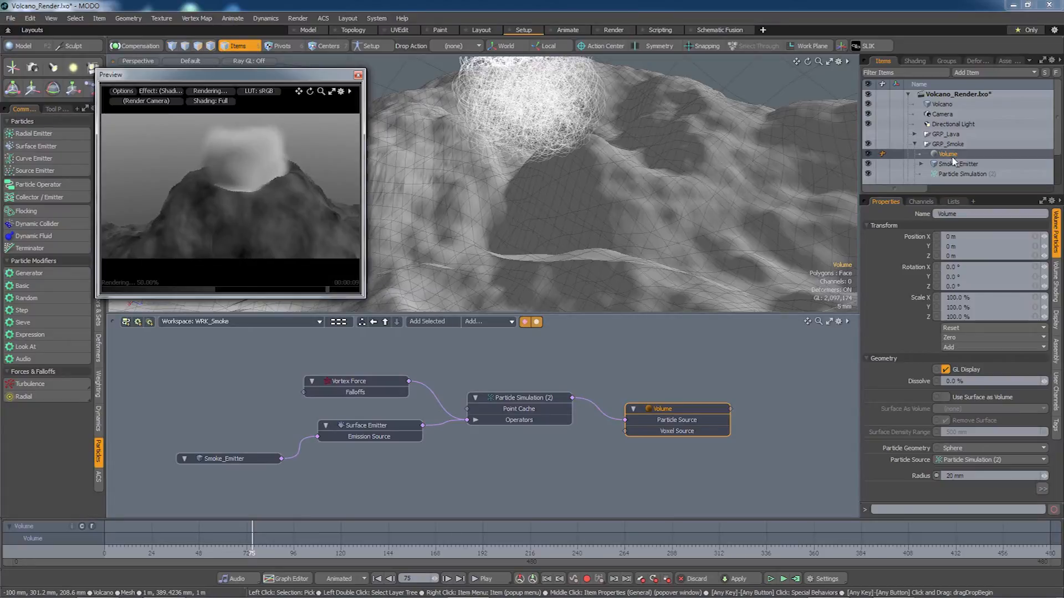
Set the Volume's shading density to 20, falloff to 86 % and level to 37 %.
click(1058, 285)
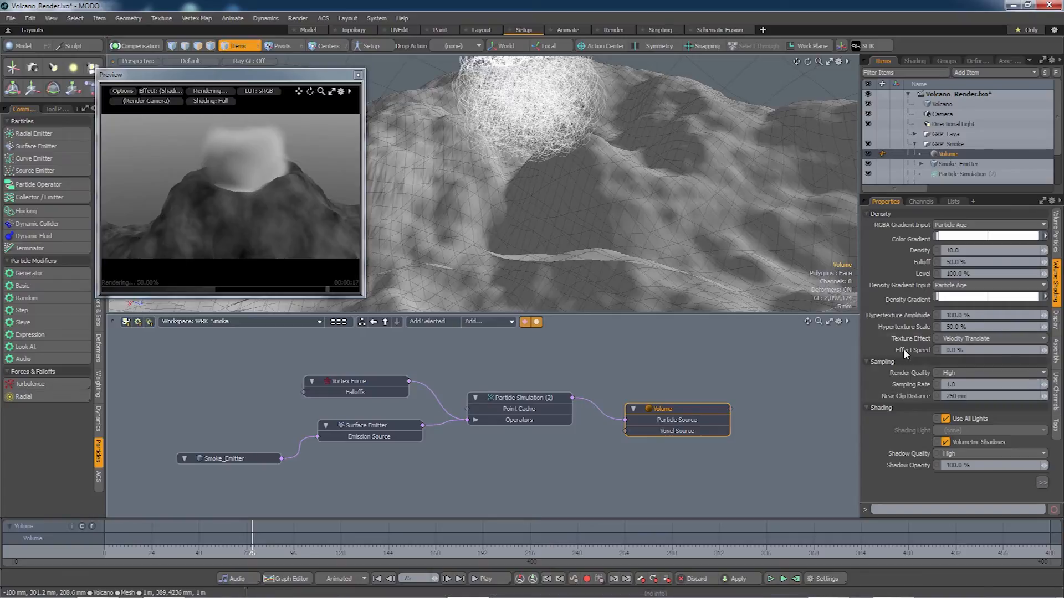
click(948, 250)
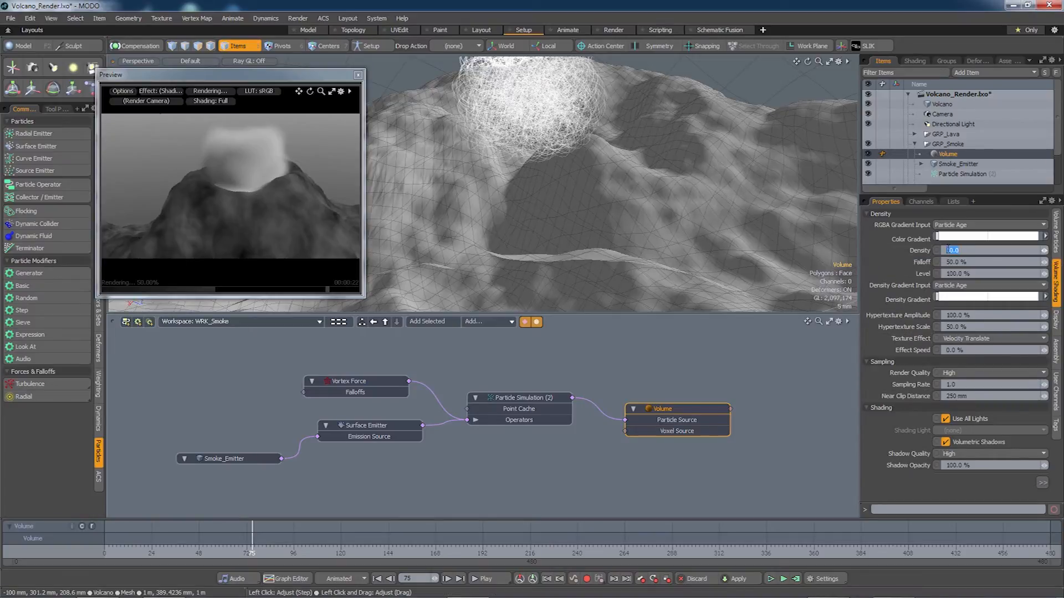
text(20)
key(Tab)
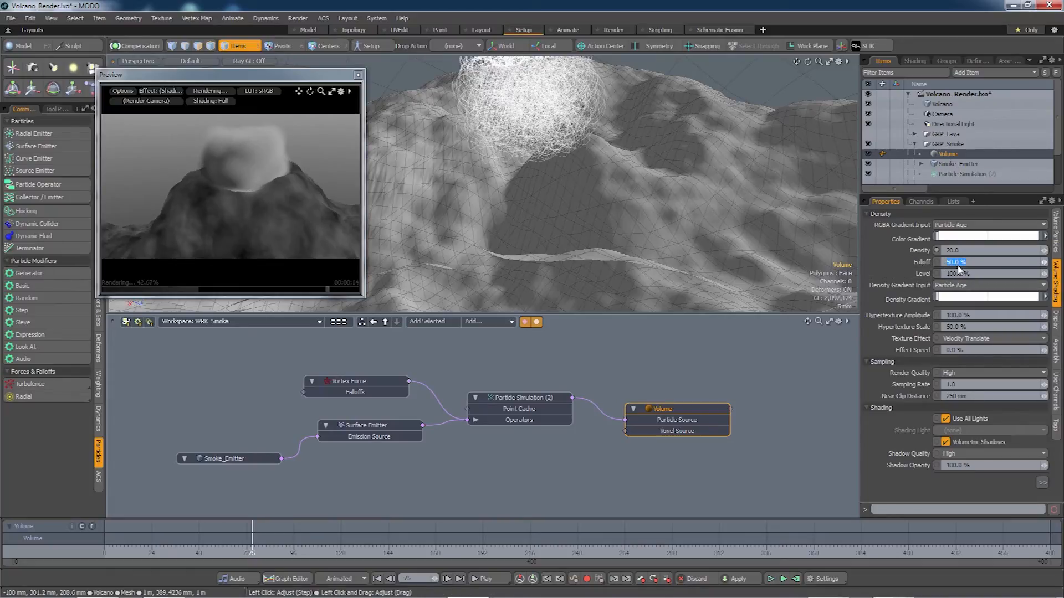
text(86)
key(Tab)
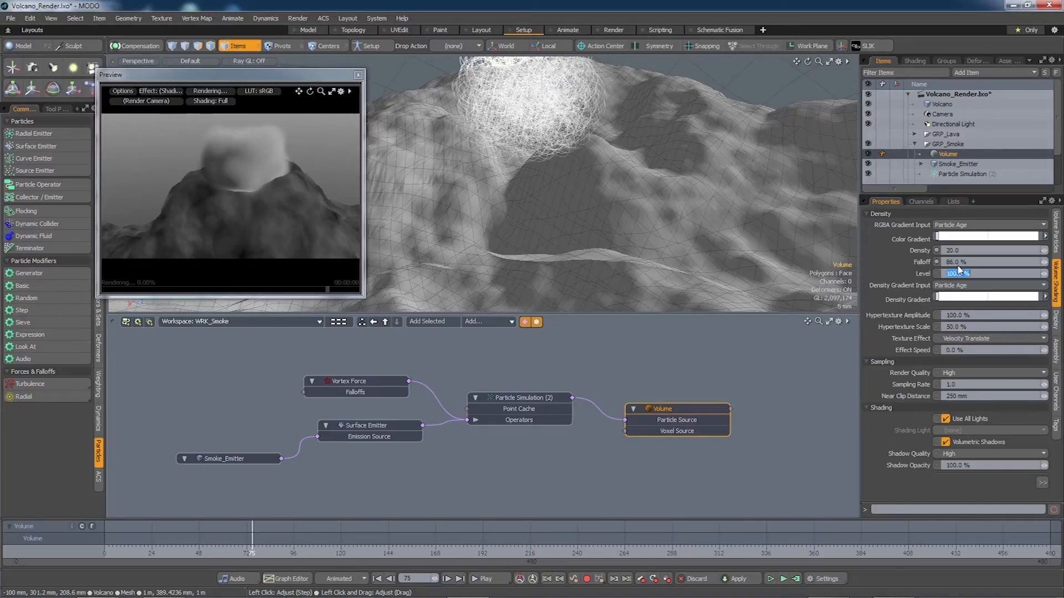
text(37)
key(Tab)
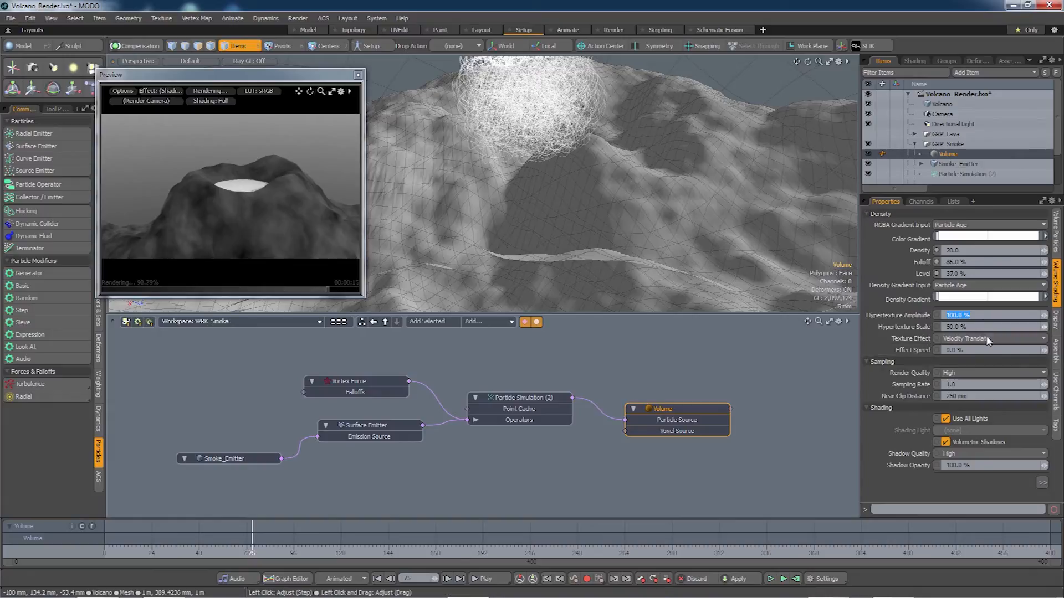
Reduce the Volume's Render Quality and Shadow Quality to Medium.
click(964, 371)
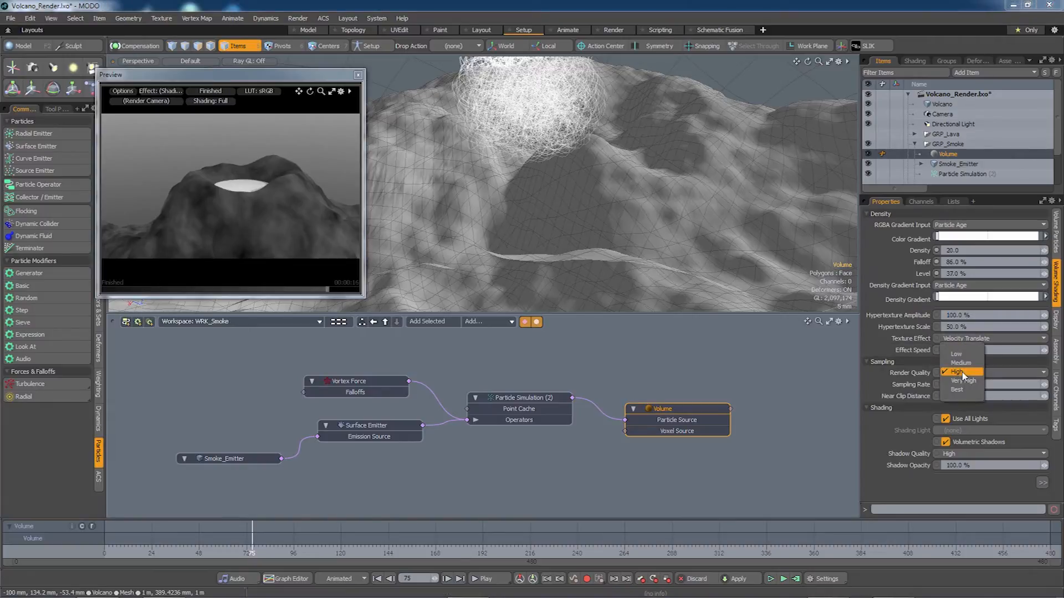
click(963, 363)
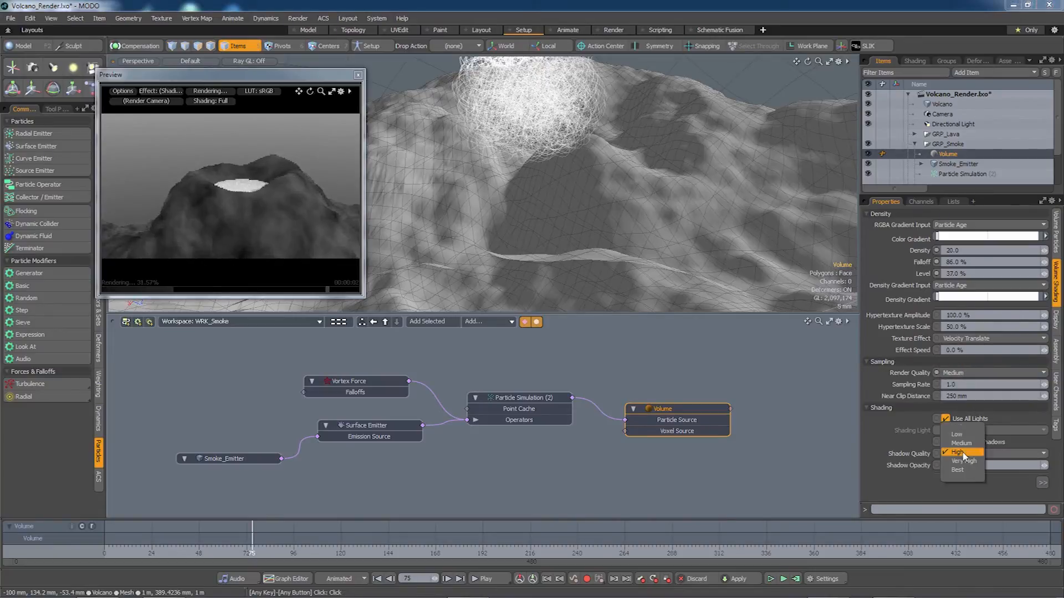
click(962, 452)
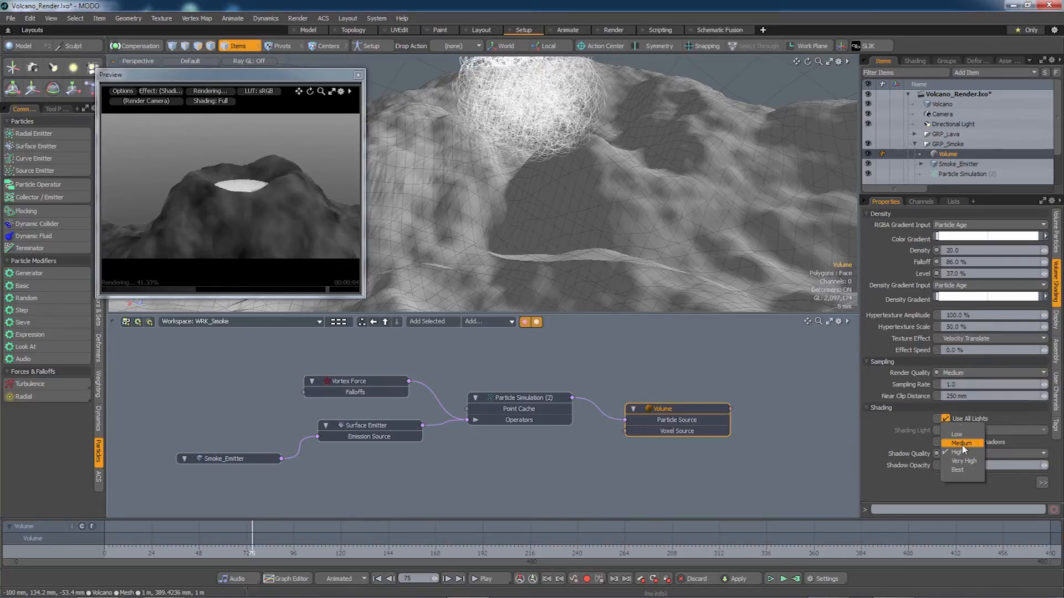
click(962, 444)
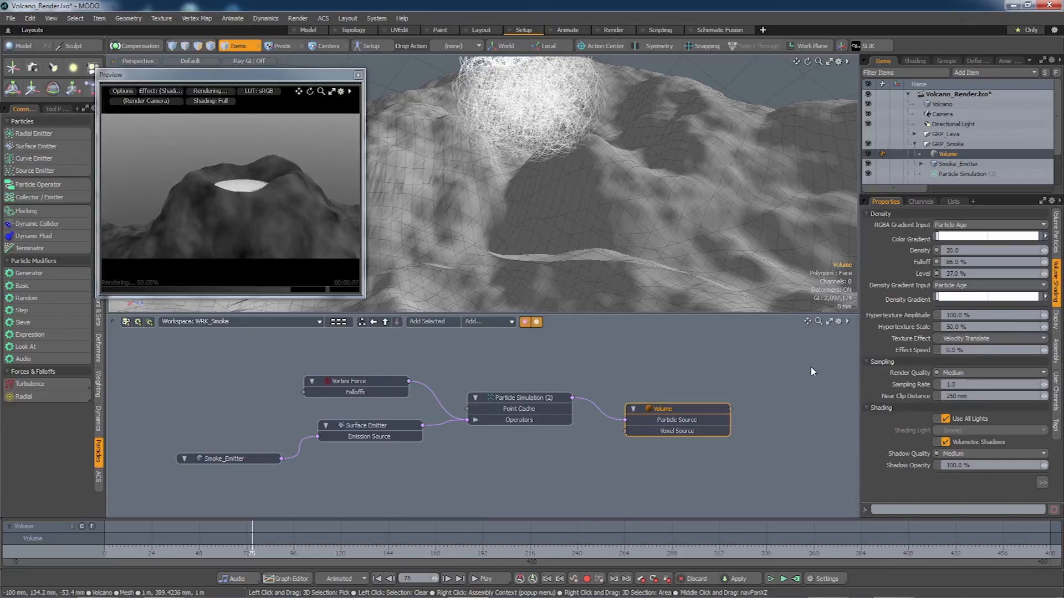
Collapse the Blob group in the shader tree and create an item mask for the Volume item.
click(914, 60)
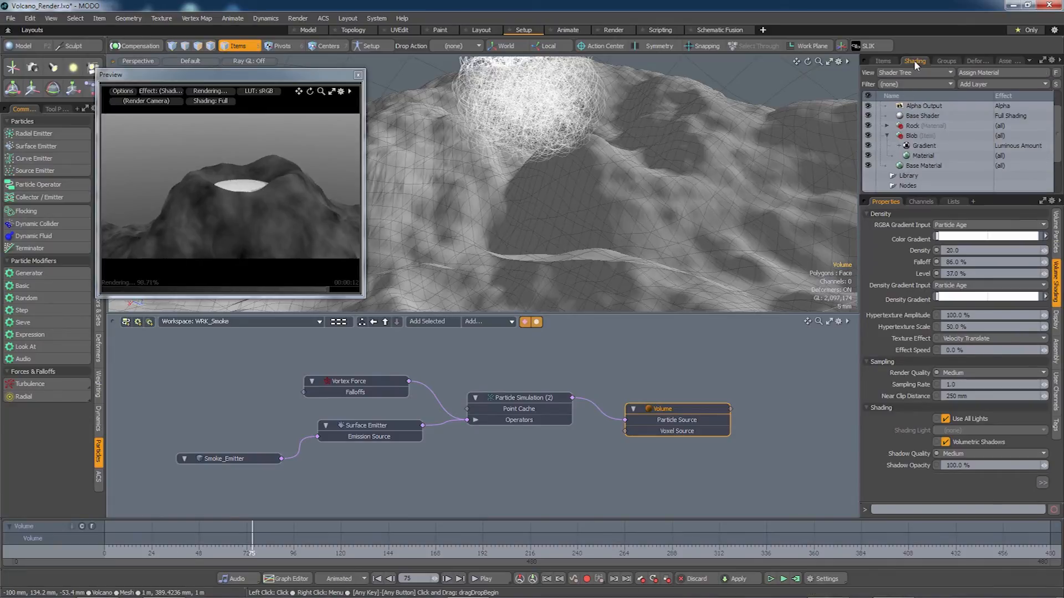
click(888, 136)
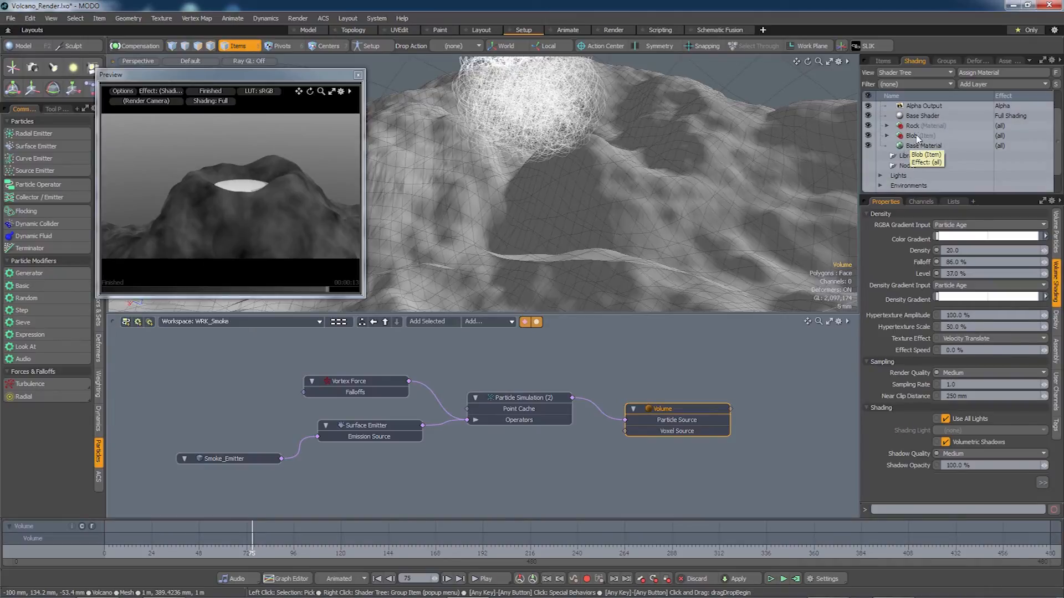
click(883, 61)
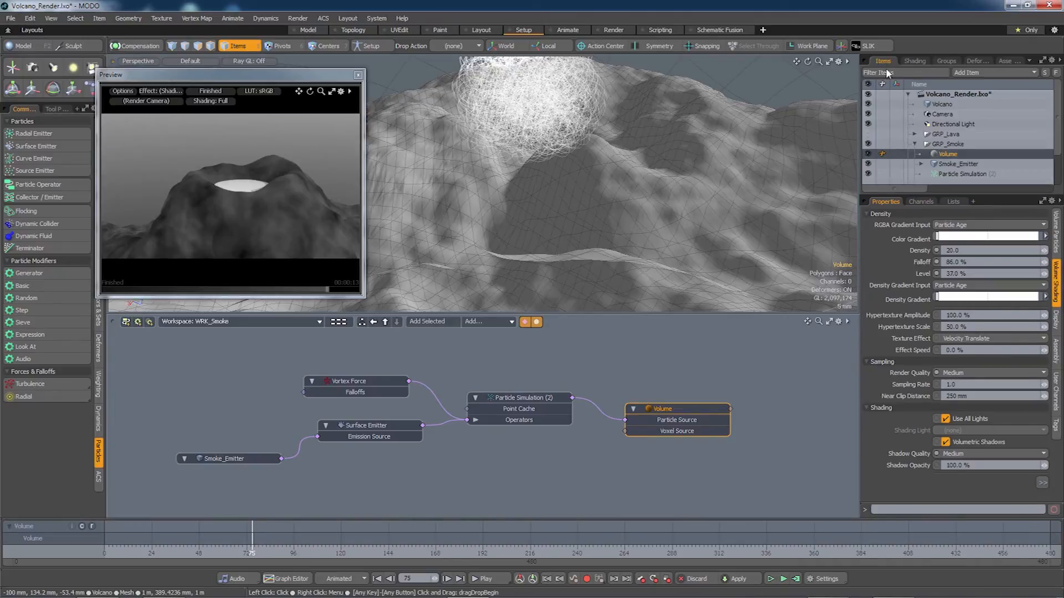
right_click(951, 158)
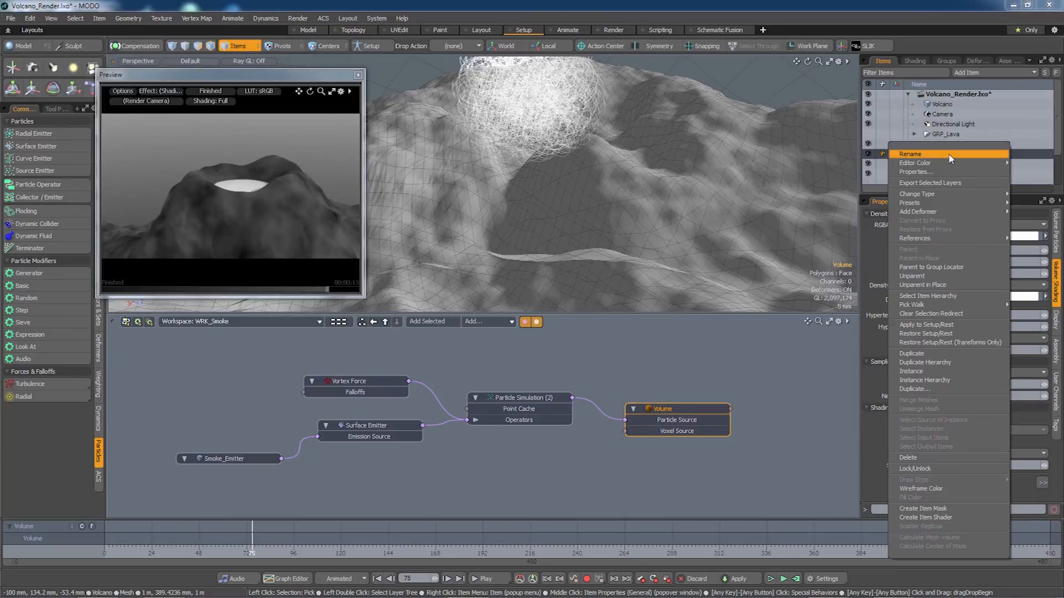
click(923, 508)
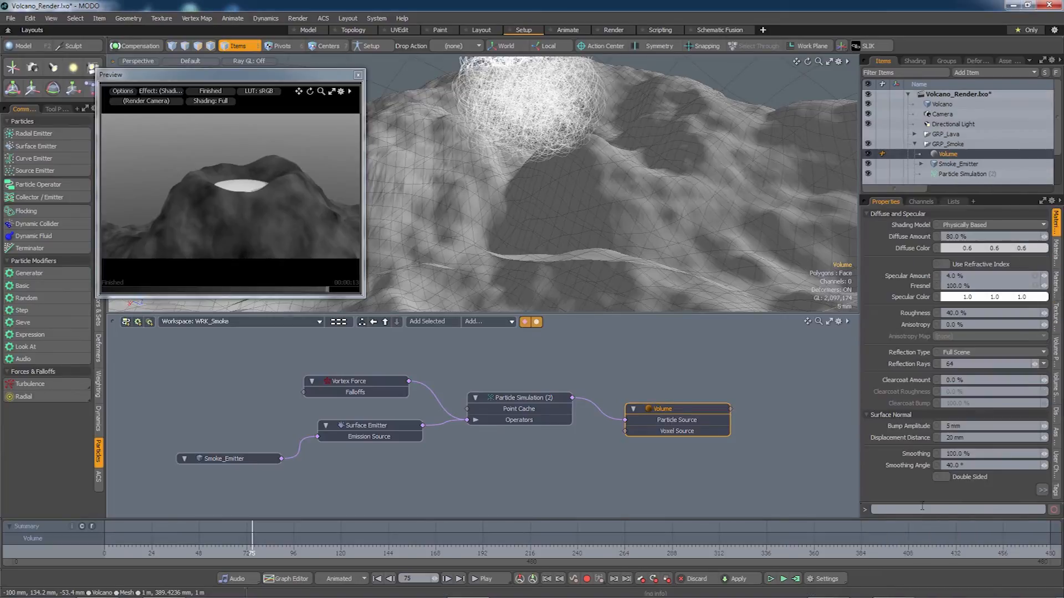
click(914, 60)
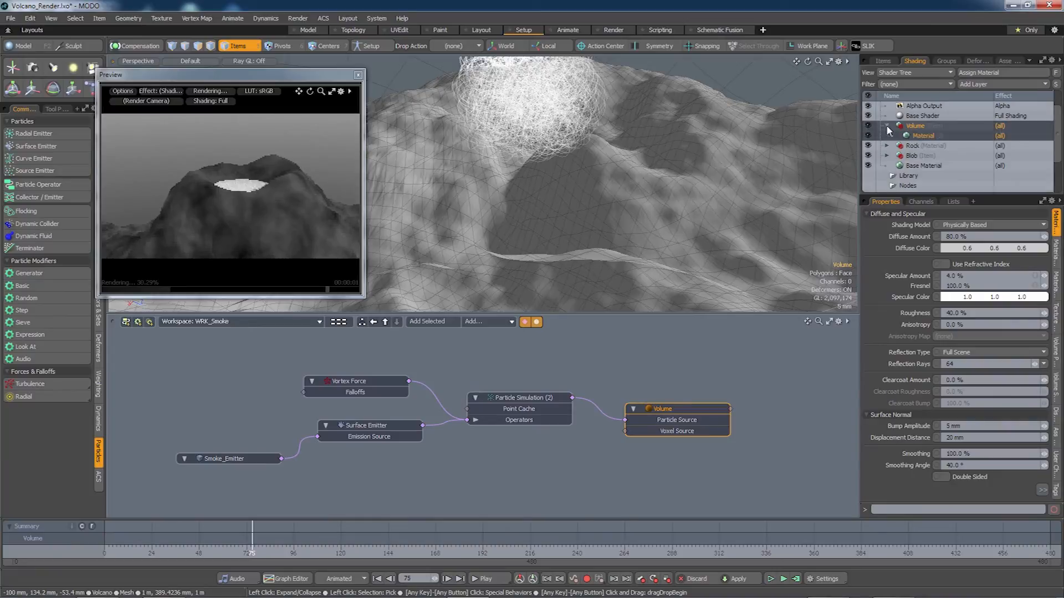
Add a Bozo noise texture above the Volume mask's material and set its effect to Volumetric Density.
click(921, 136)
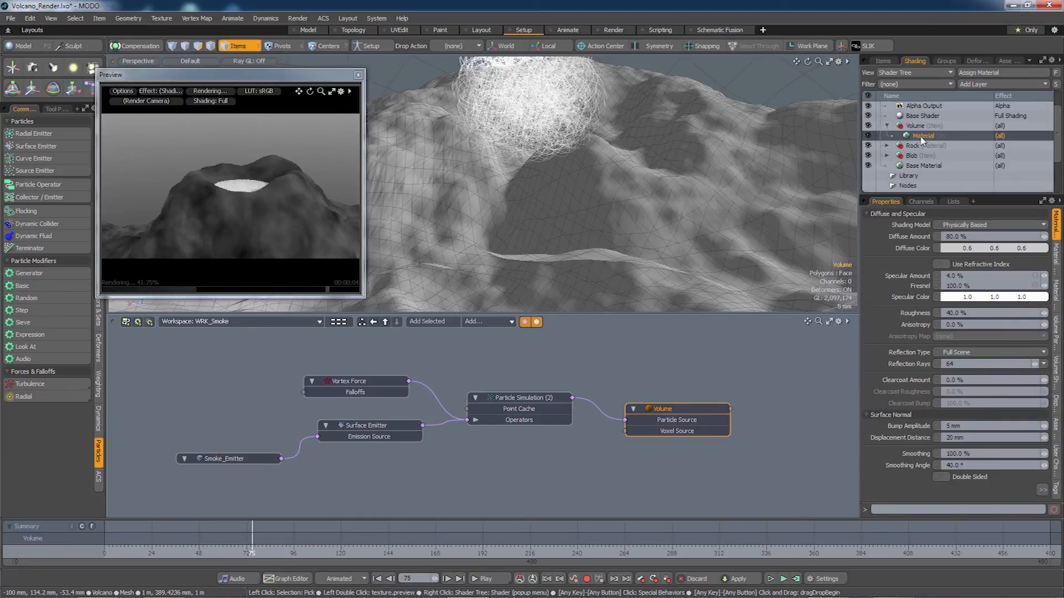
click(992, 85)
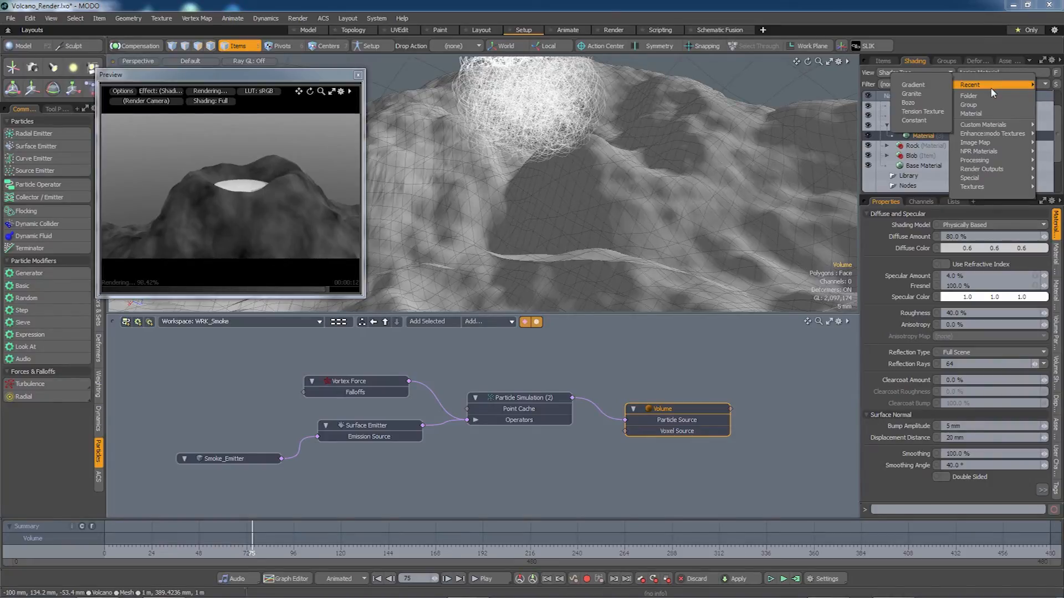
mouse_move(990, 157)
mouse_move(992, 134)
mouse_move(942, 139)
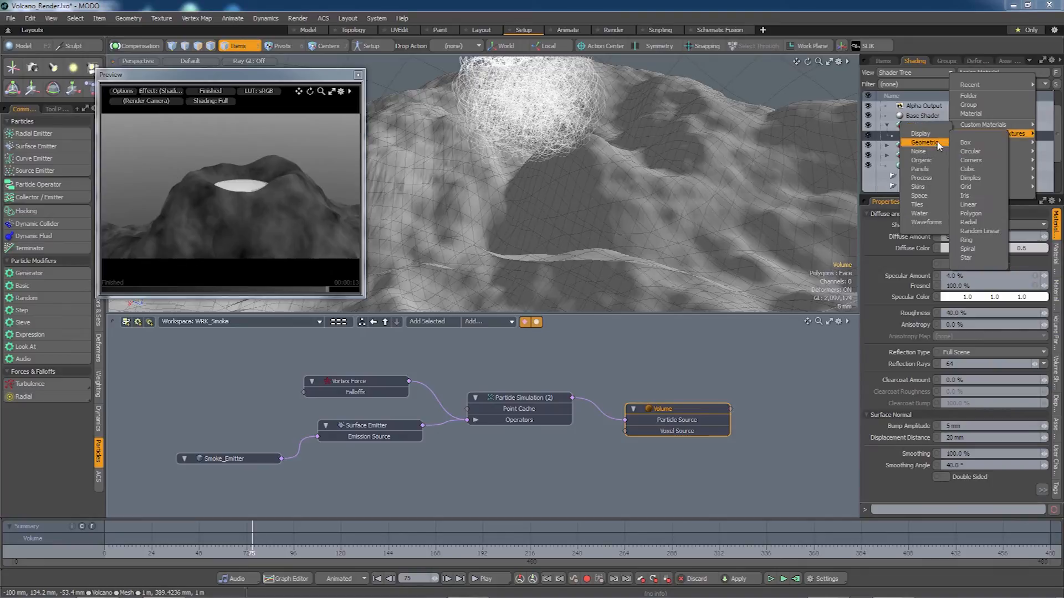
click(975, 157)
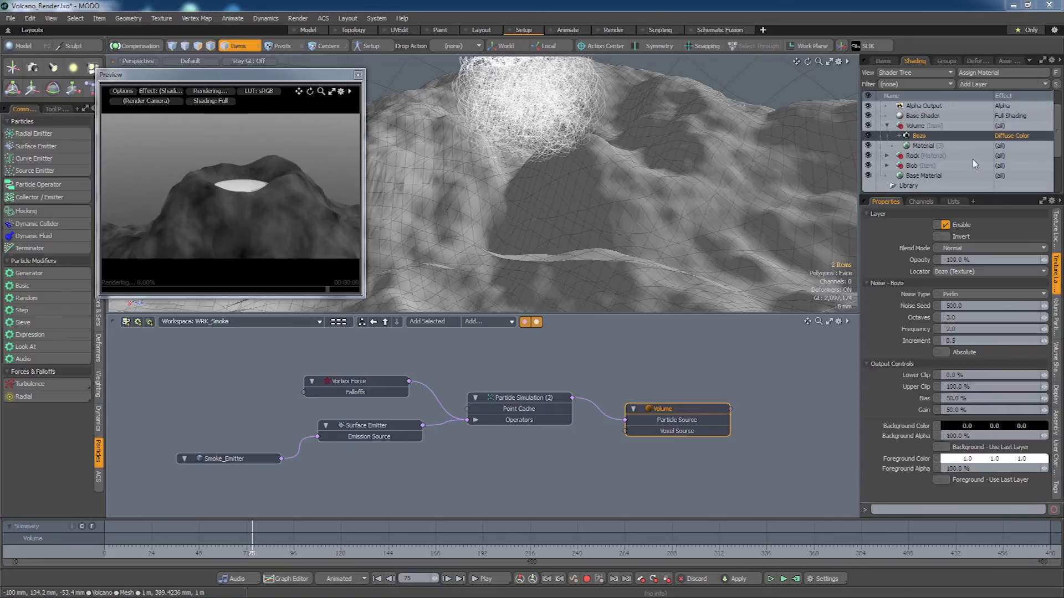
right_click(1010, 138)
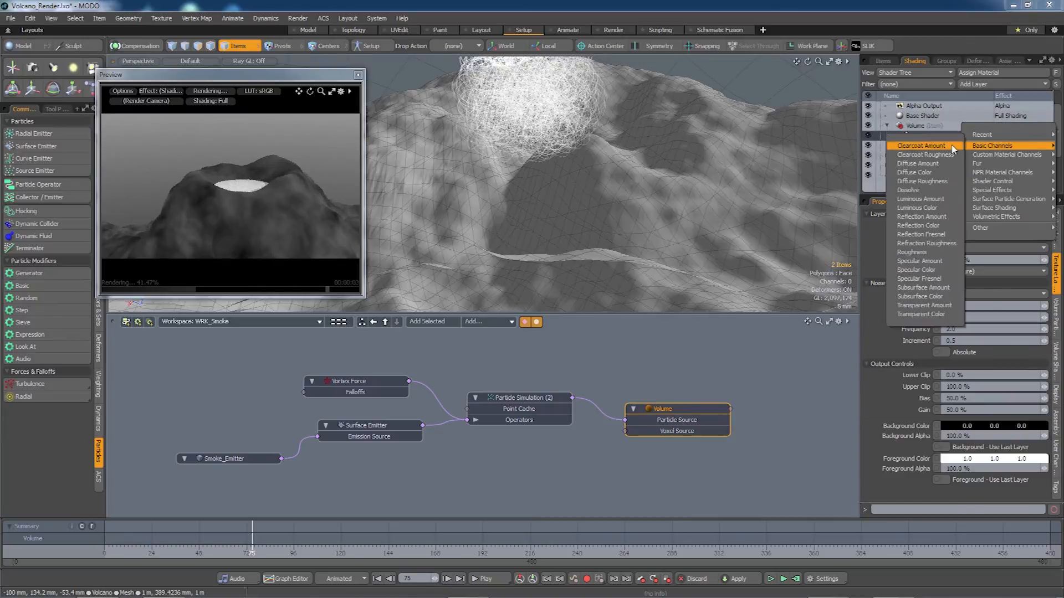
mouse_move(982, 140)
click(949, 145)
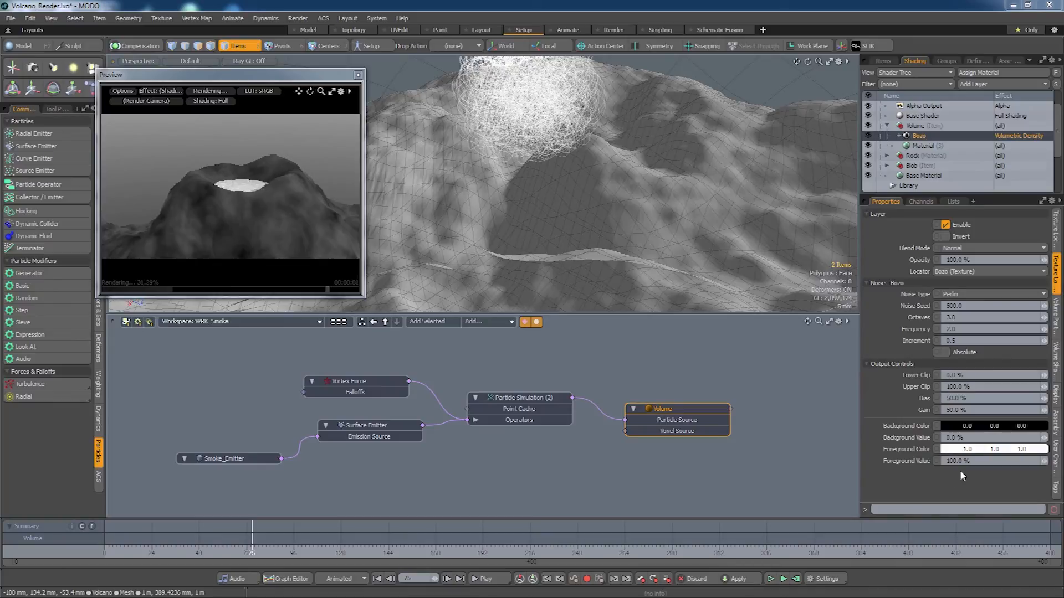
Set the Bozo texture's Foreground Value to 400 %.
click(941, 439)
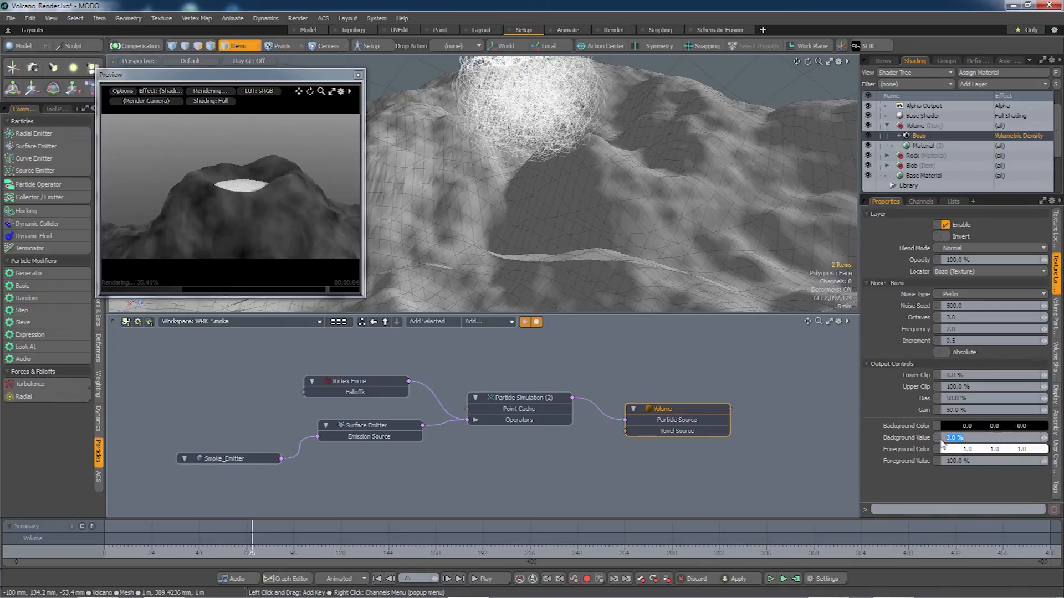
key(Tab)
text(400)
key(Return)
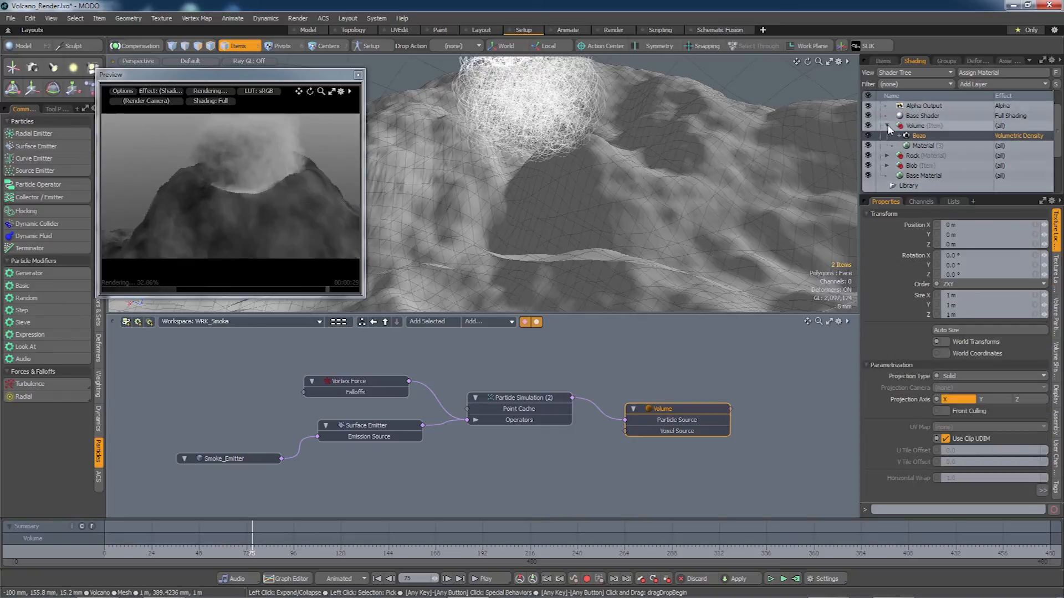
Collapse the Volume mask, show the GRP_Lava group, and inspect the lava and smoke together in the preview.
click(886, 126)
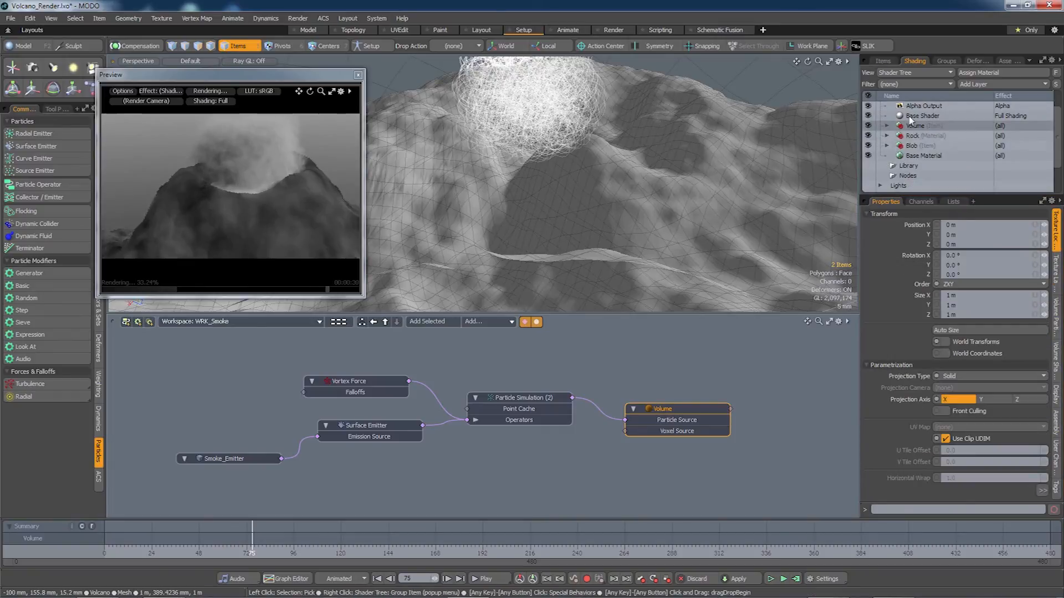
click(883, 61)
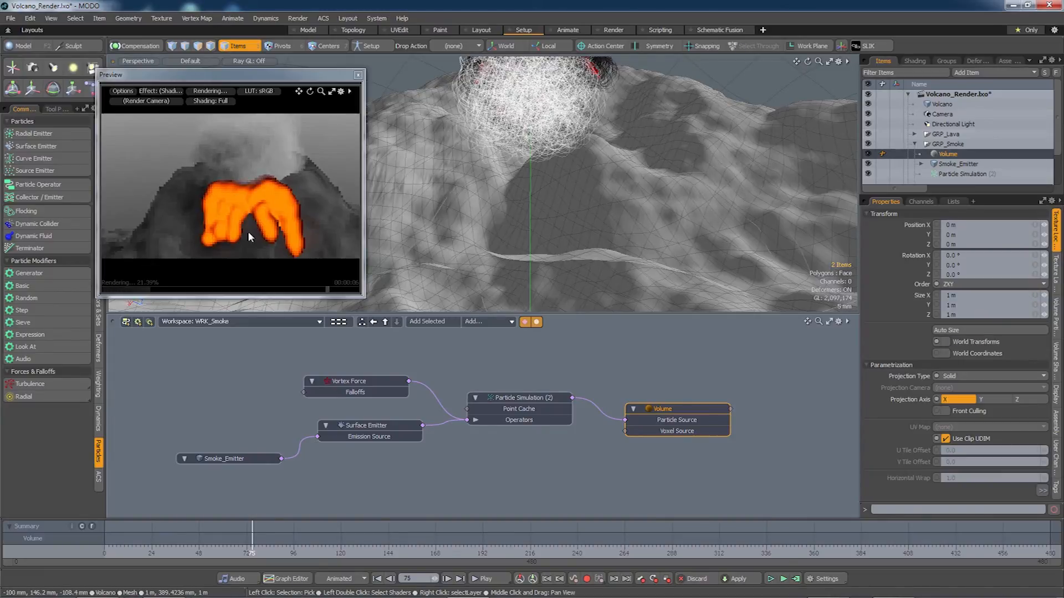
alt+drag(262, 235, 265, 203)
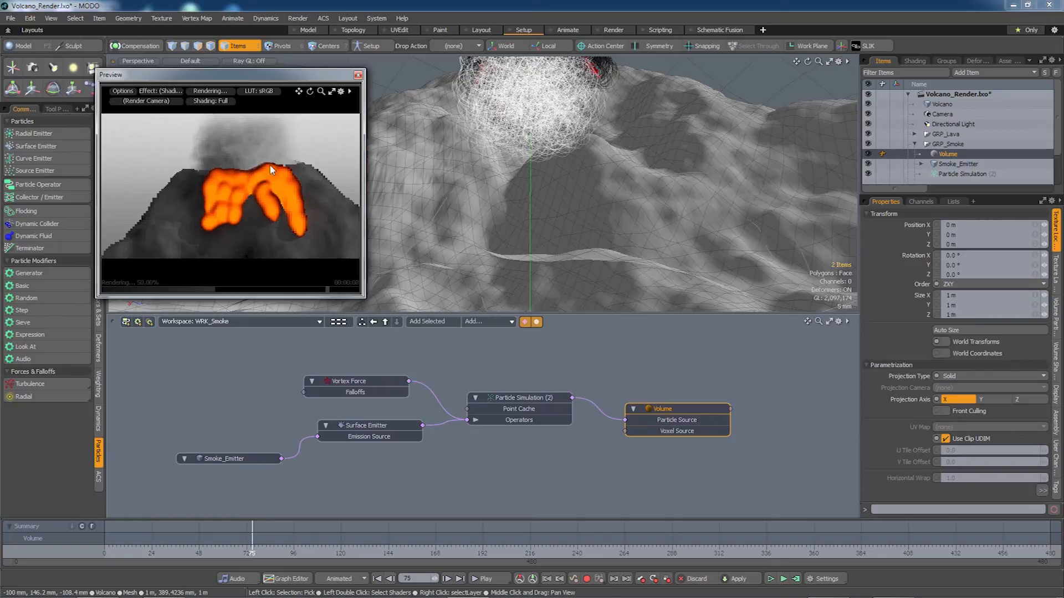
alt+drag(300, 204, 300, 216)
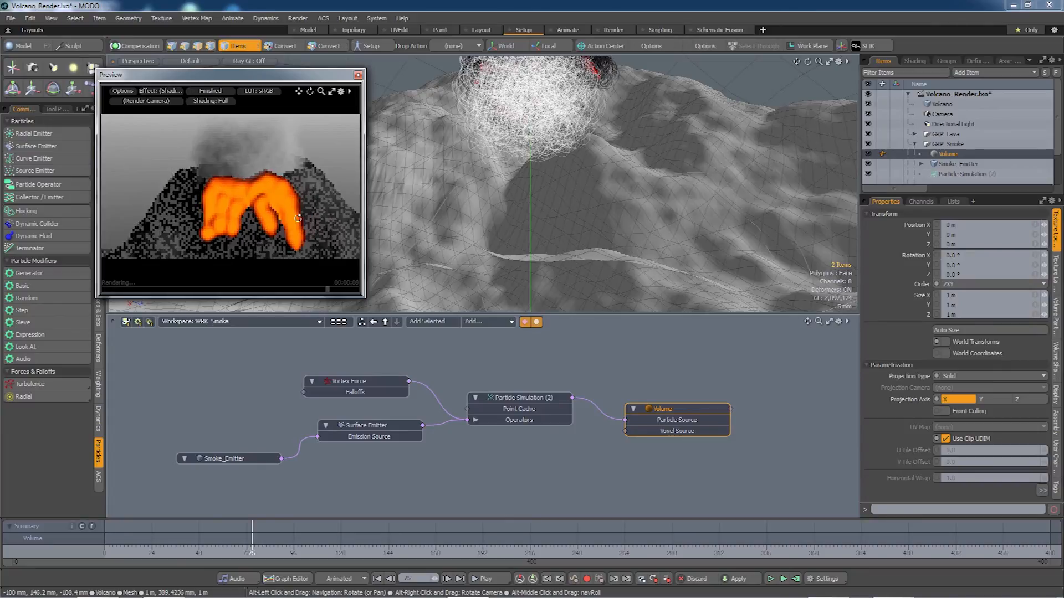
Add a Gradient layer above the Bozo texture in the Volume mask and set its effect to Volumetric Scattering Color.
click(916, 62)
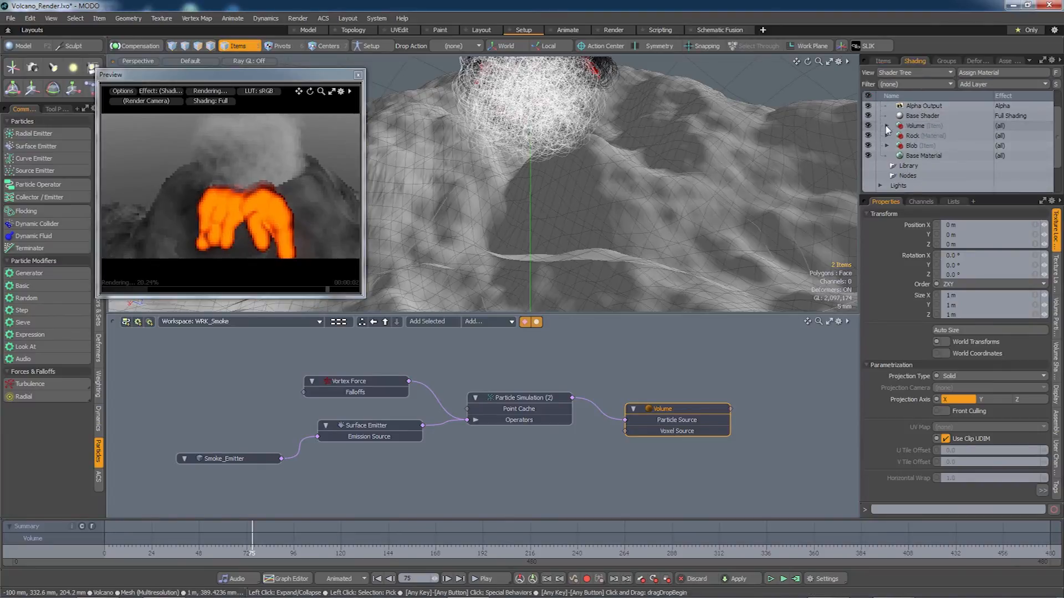
click(886, 126)
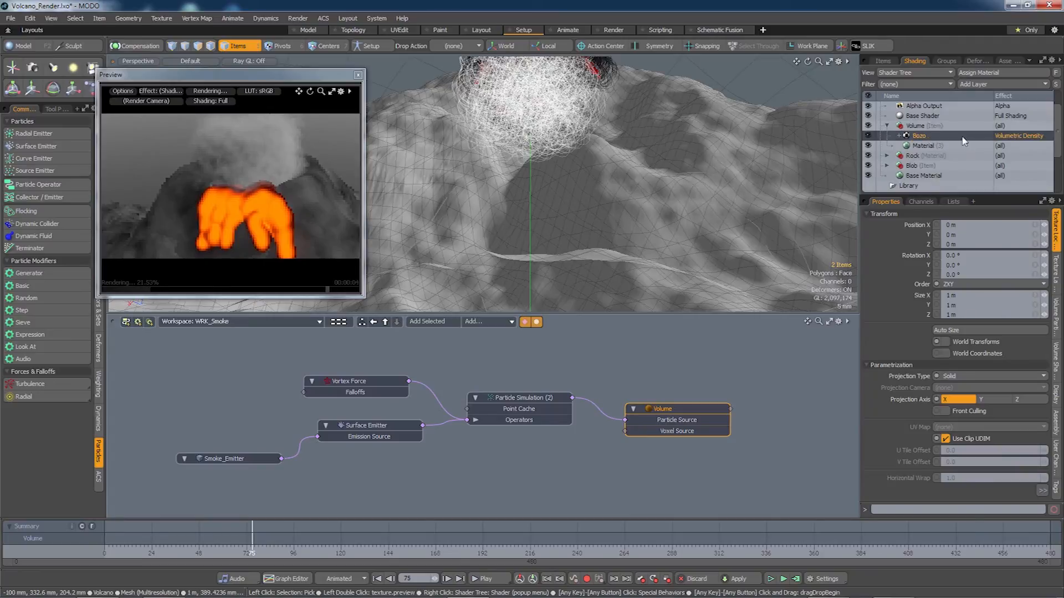
click(993, 83)
mouse_move(973, 186)
click(923, 179)
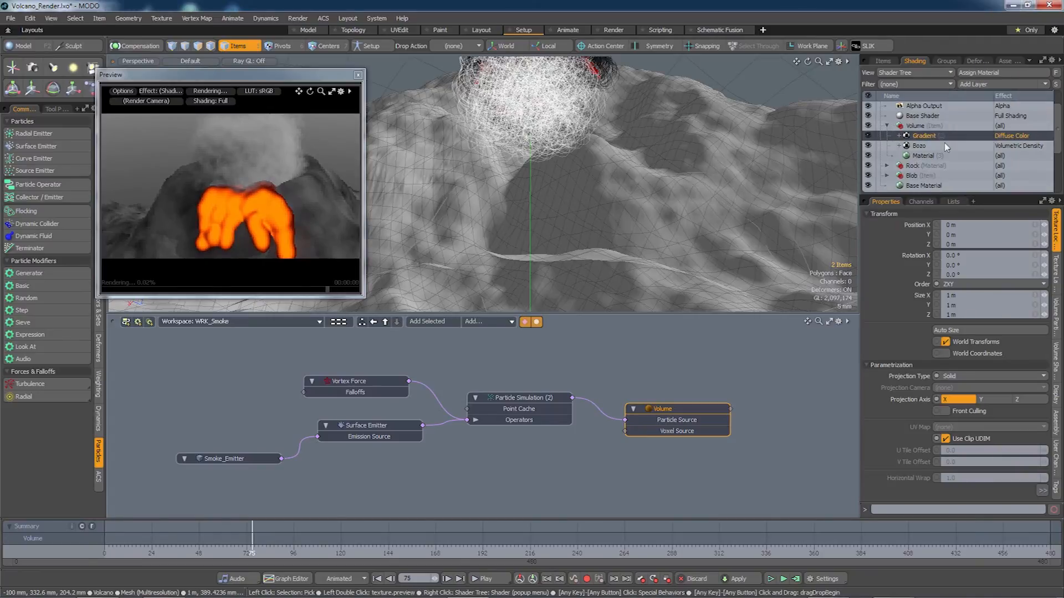
right_click(1011, 141)
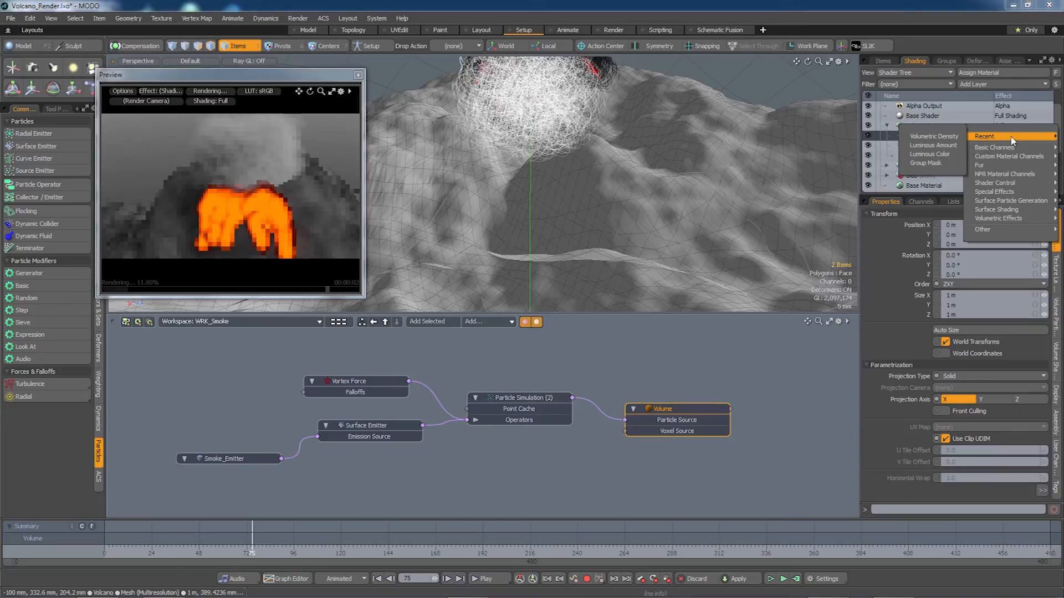
mouse_move(997, 218)
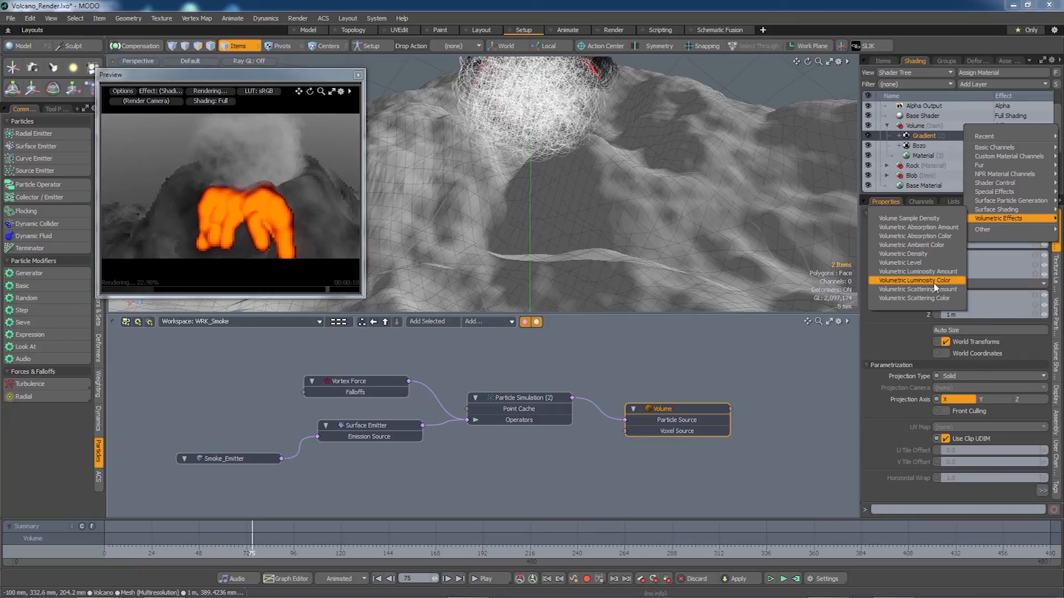
click(935, 300)
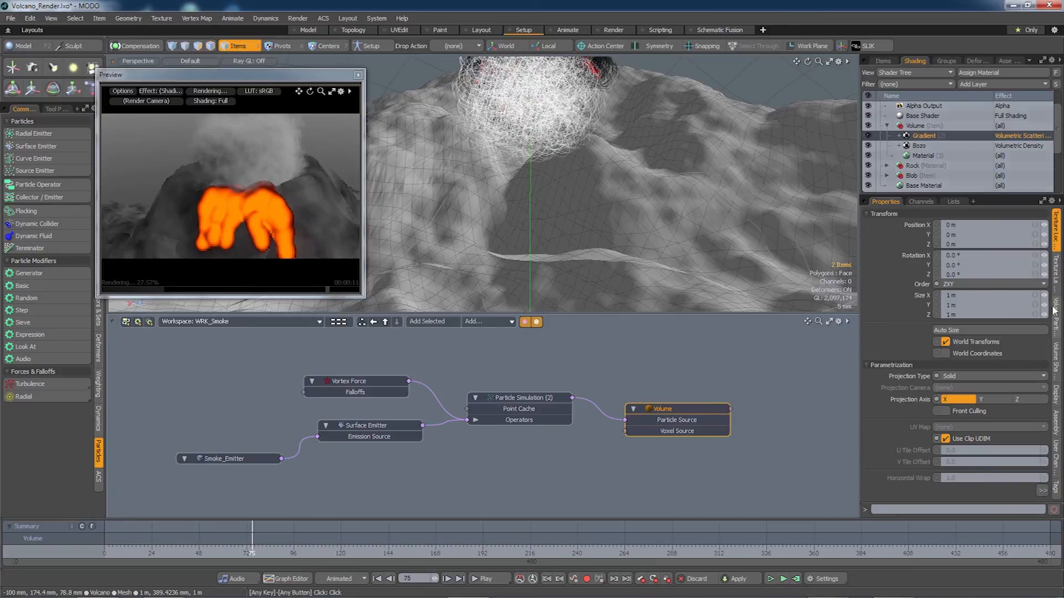
Set the Volume gradient's Input Parameter to Particle Age in its texture layer properties.
ctrl+click(928, 138)
click(930, 141)
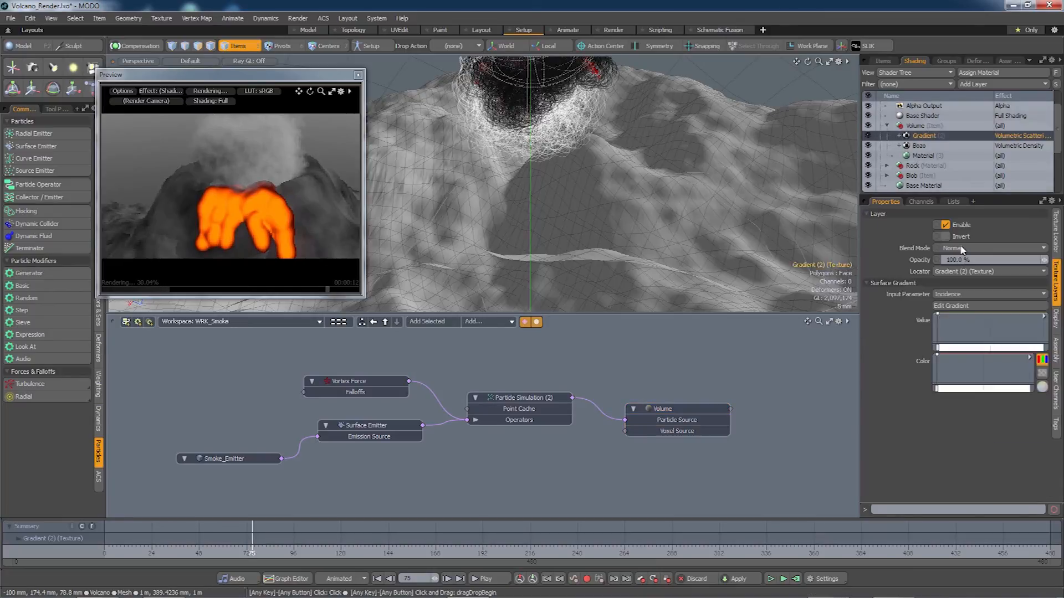
click(981, 294)
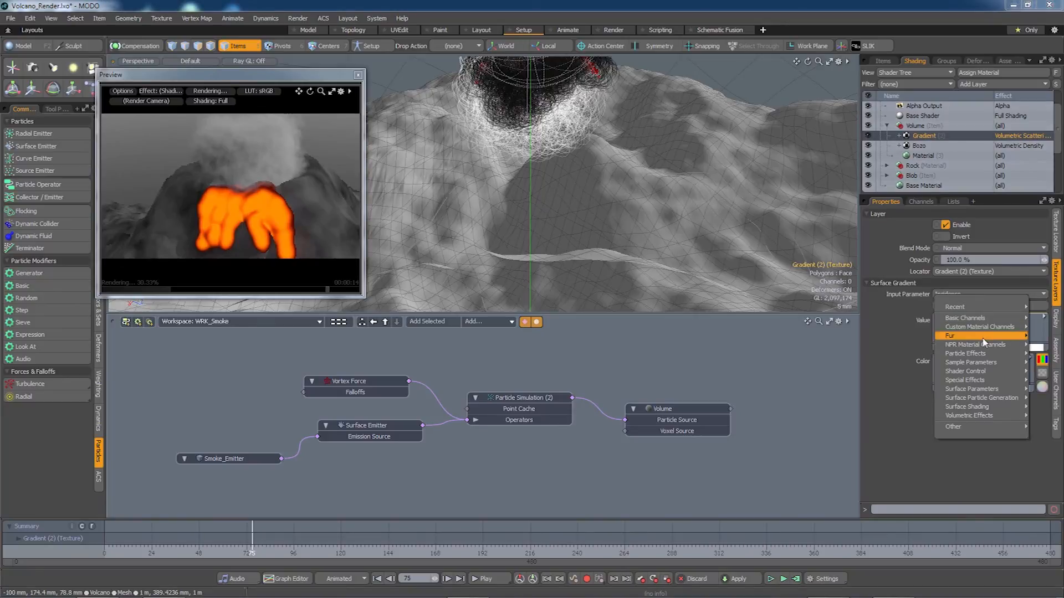
mouse_move(981, 354)
click(914, 358)
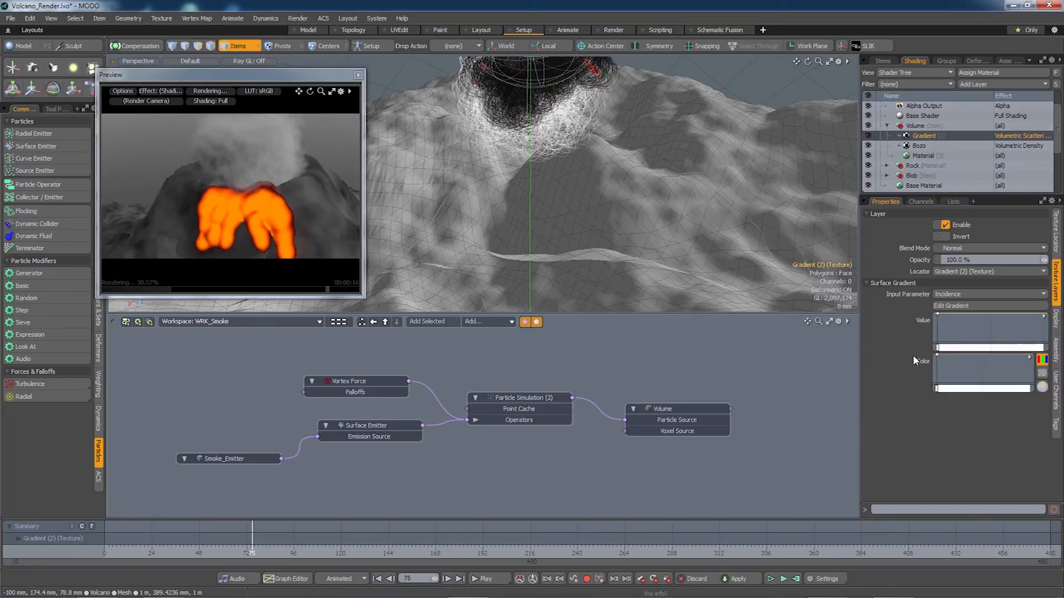
Open the gradient for editing and colour its key at input 0 orange.
click(966, 308)
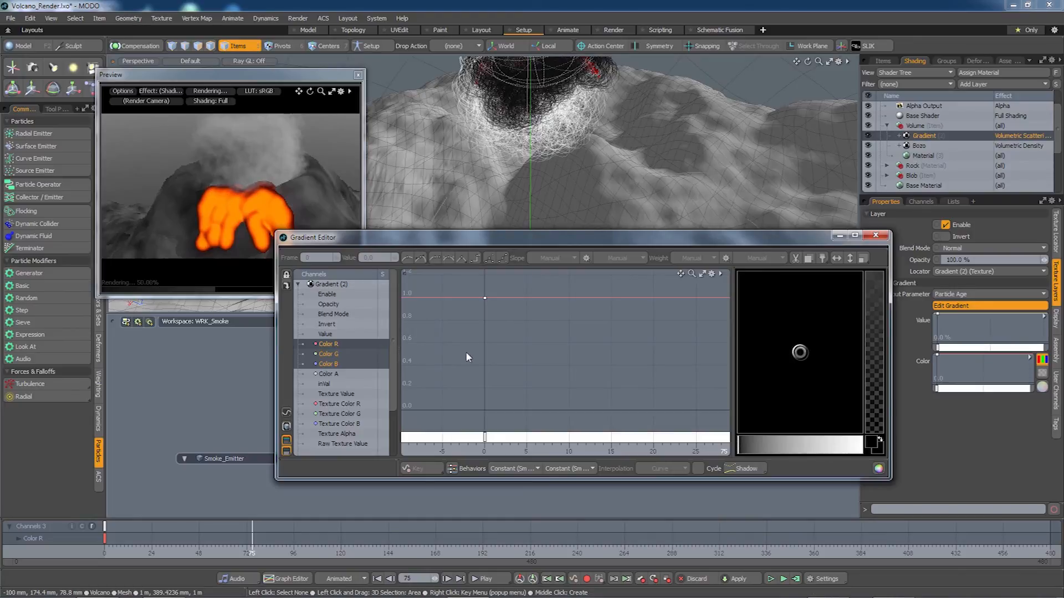
click(485, 437)
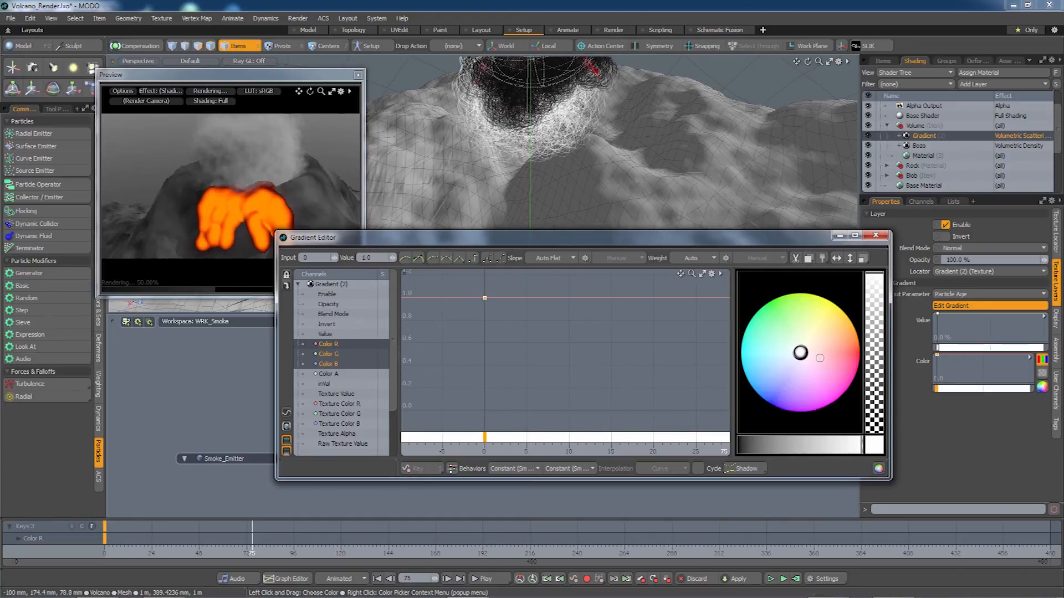
drag(800, 352, 856, 341)
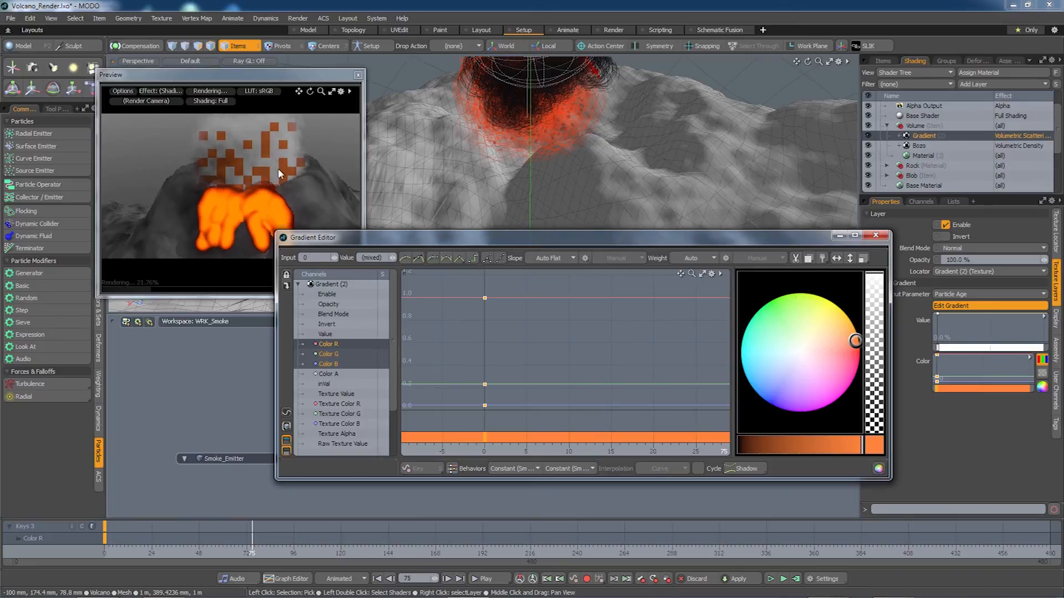
Add a second colour key in light grey at input 23, with the orange key at about 13.
drag(856, 340, 806, 351)
middle_click(653, 438)
drag(485, 438, 679, 438)
drag(862, 445, 822, 445)
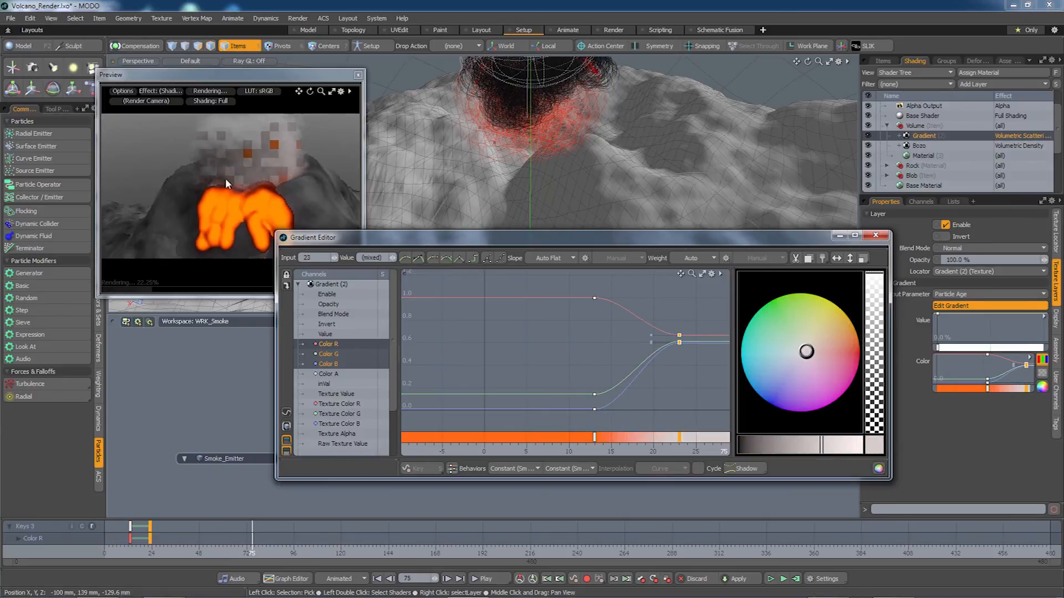
Recolour the orange key to a deeper red-orange, and shift it to input 20 and the grey key to 32.
click(595, 437)
drag(853, 339, 859, 350)
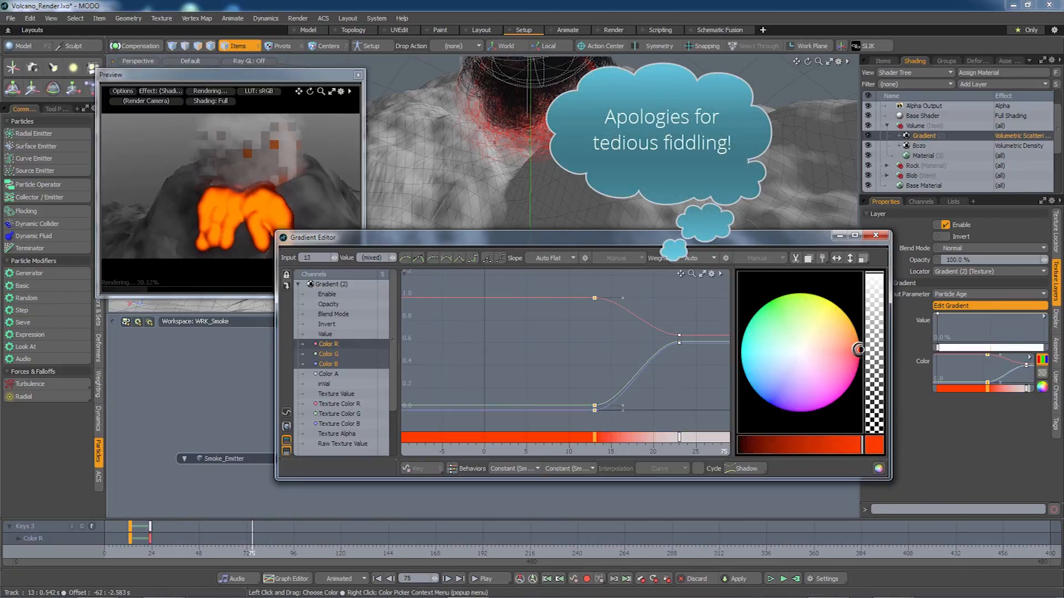
drag(594, 438, 705, 438)
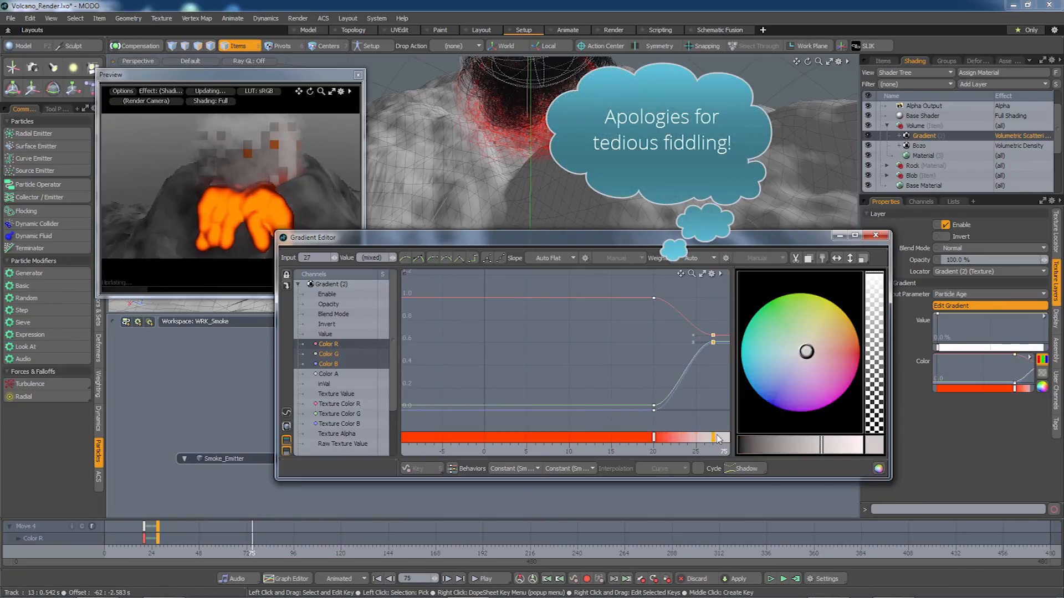
ctrl+alt+drag(692, 403, 584, 399)
drag(614, 438, 649, 438)
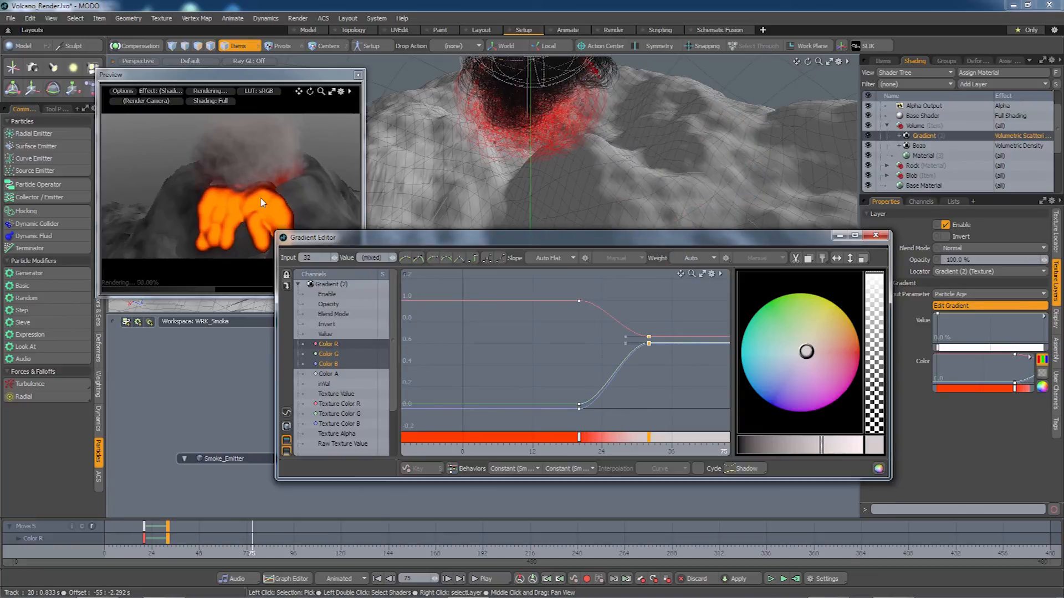
Move the red-orange key to about input 30 and the grey key to 39.
drag(650, 437, 713, 439)
drag(579, 438, 637, 437)
drag(713, 438, 690, 438)
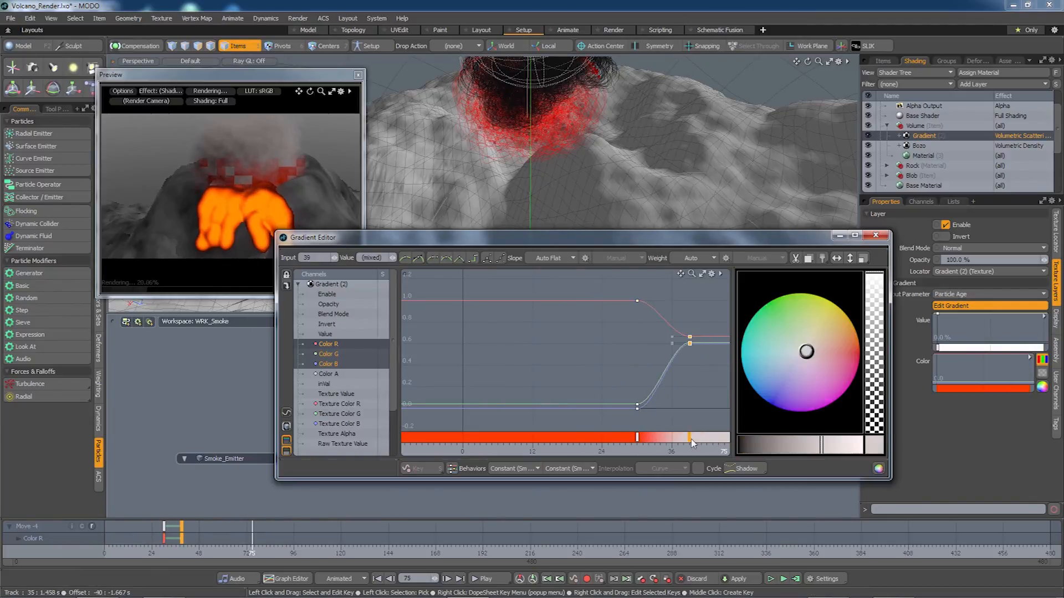